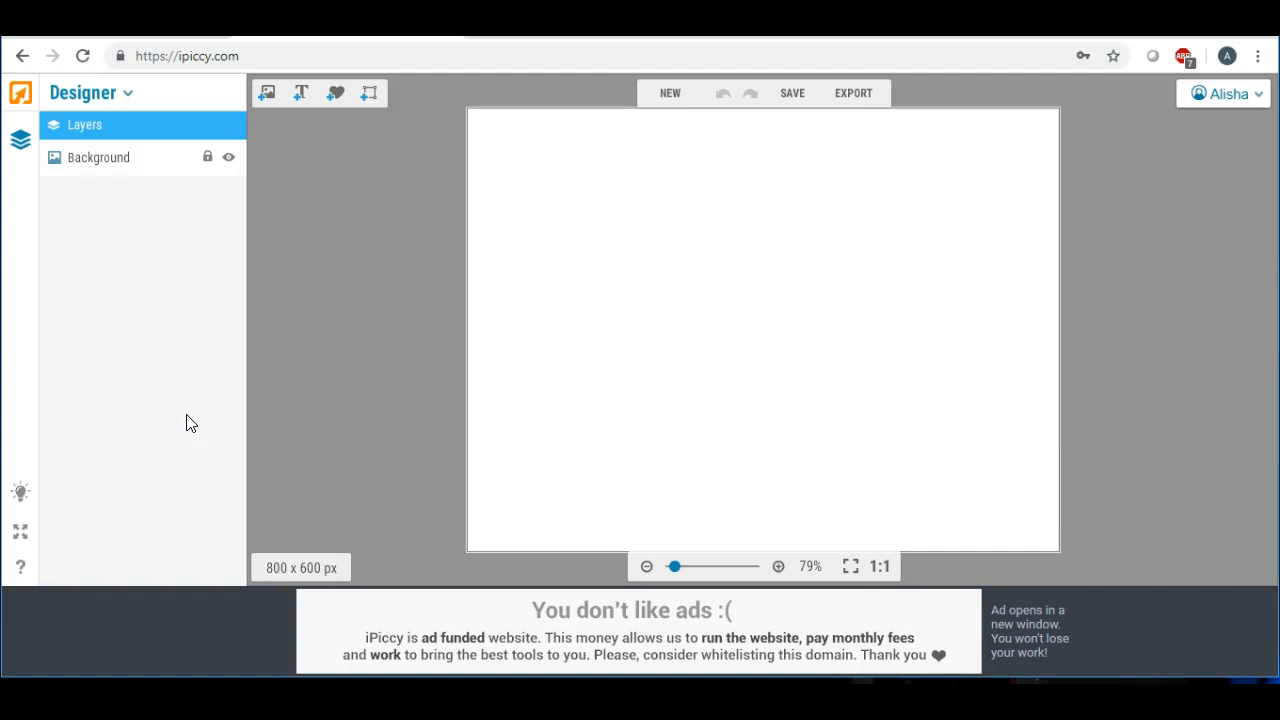
- Start a new custom-size design and set its canvas to 1000 x 1000
click(271, 374)
click(668, 97)
click(702, 264)
drag(706, 264, 608, 258)
text(1000)
click(779, 263)
drag(779, 263, 729, 263)
text(1000)
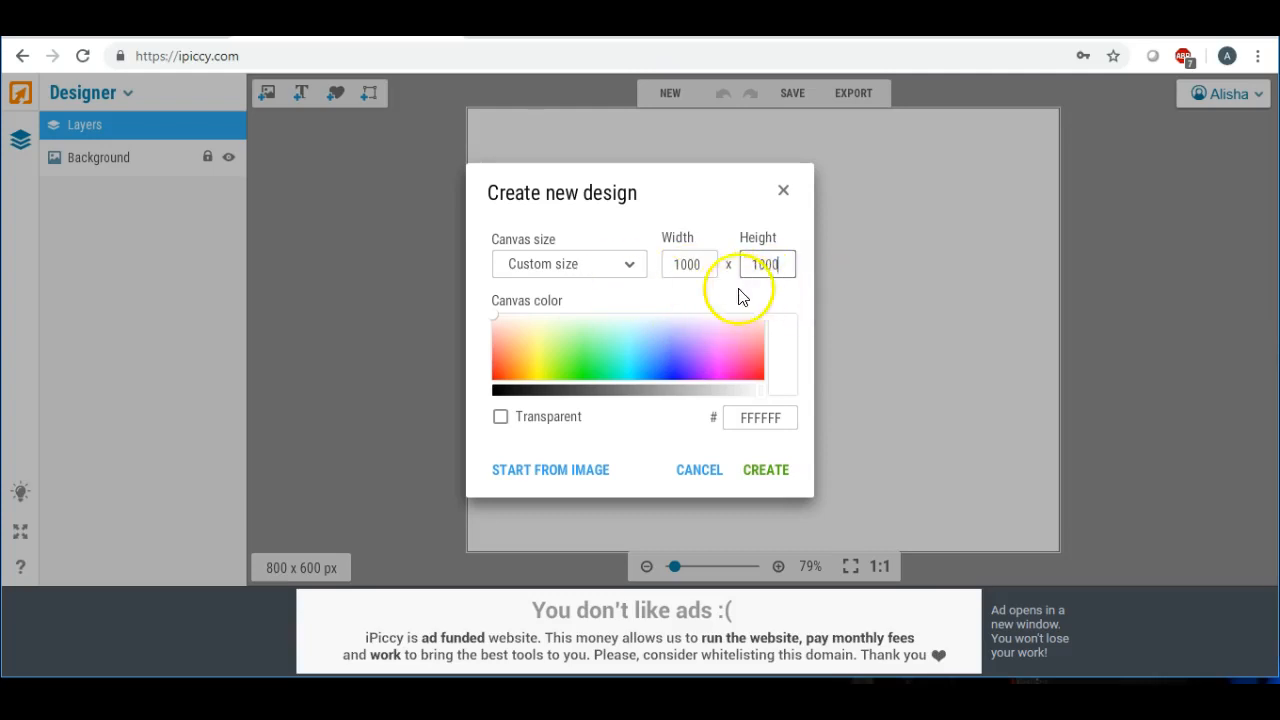
- Set the new design's canvas color to mid-gray 828282 and create the canvas
click(655, 391)
drag(655, 392, 631, 394)
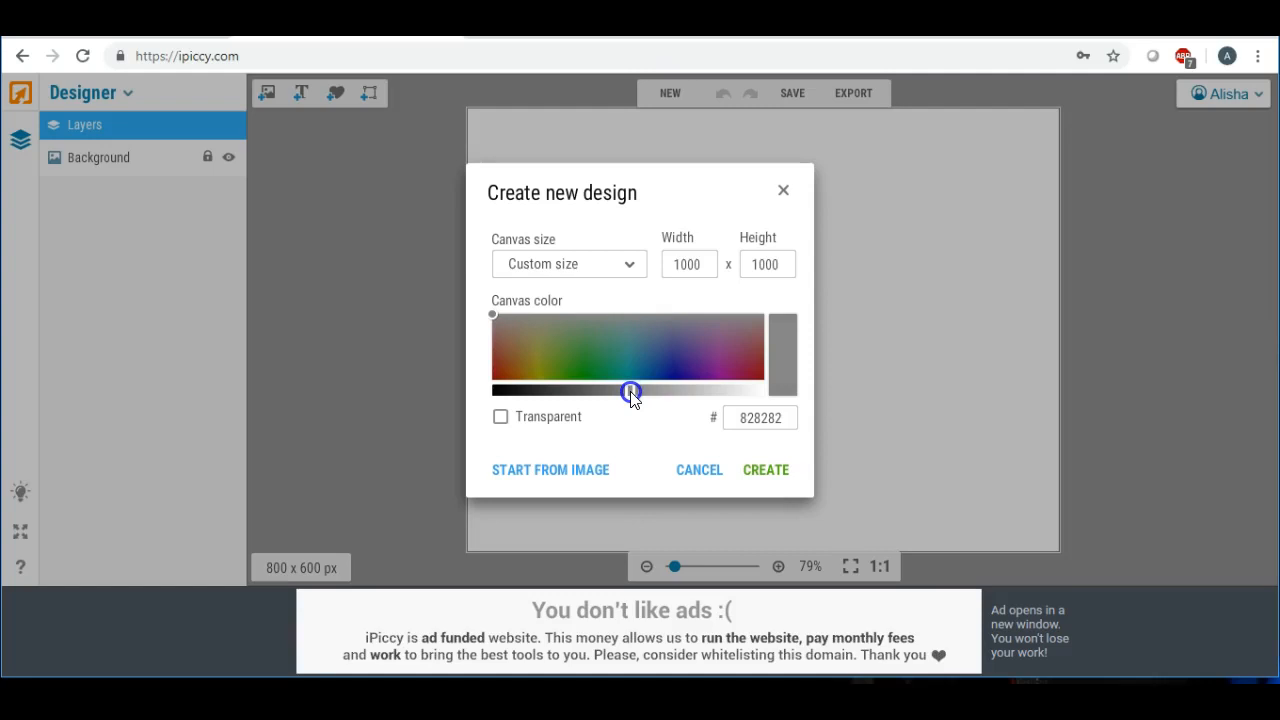
click(766, 470)
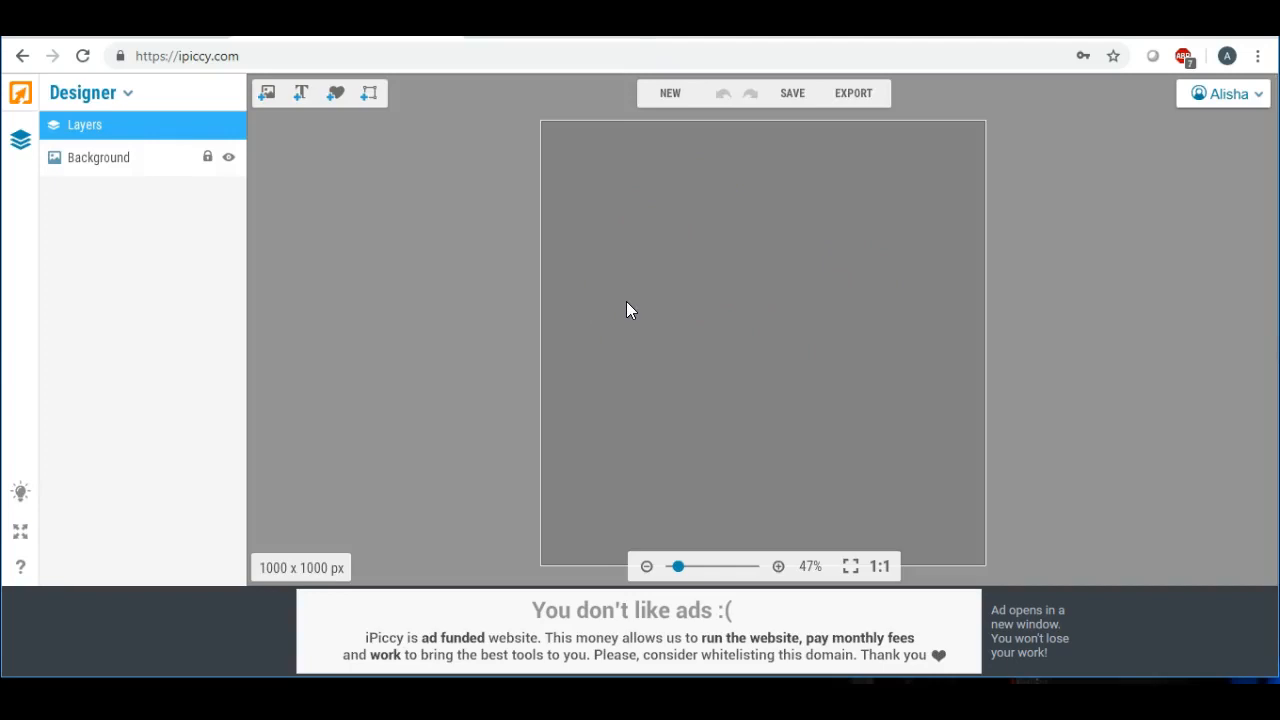
- Prepare to save the gray canvas as a .jpg named gray at Highest quality
click(791, 93)
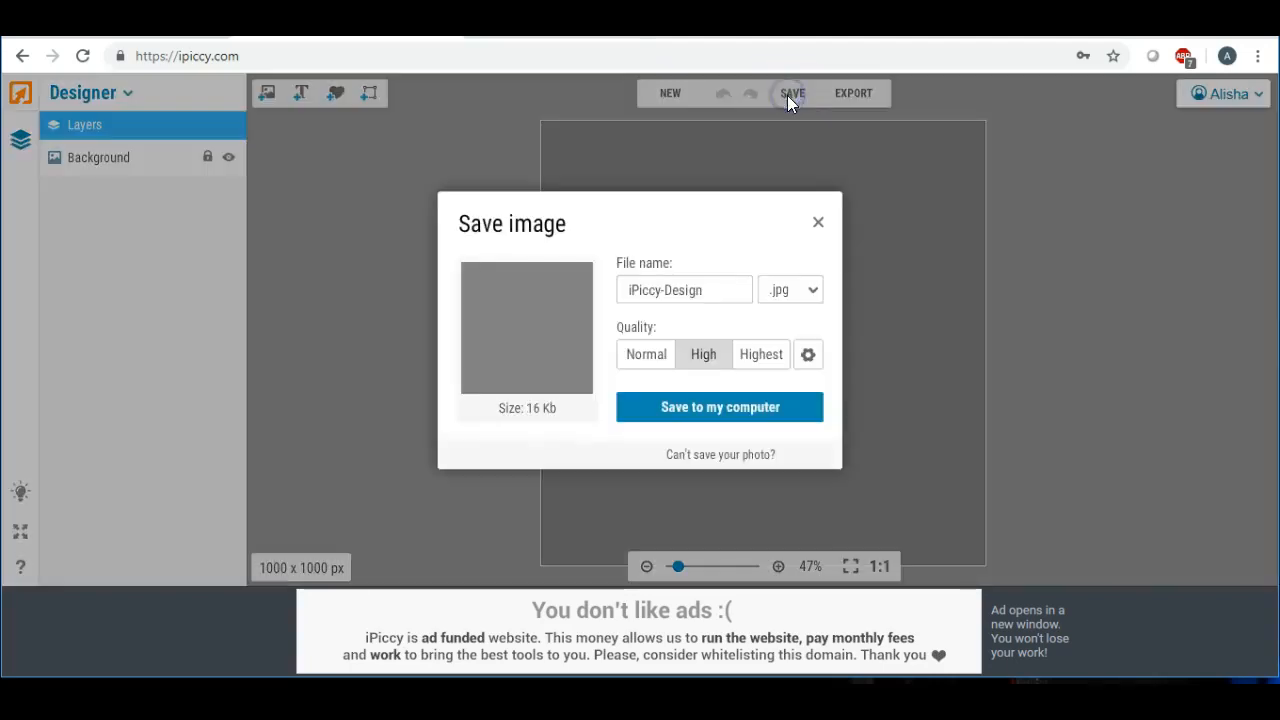
click(752, 366)
drag(714, 289, 557, 277)
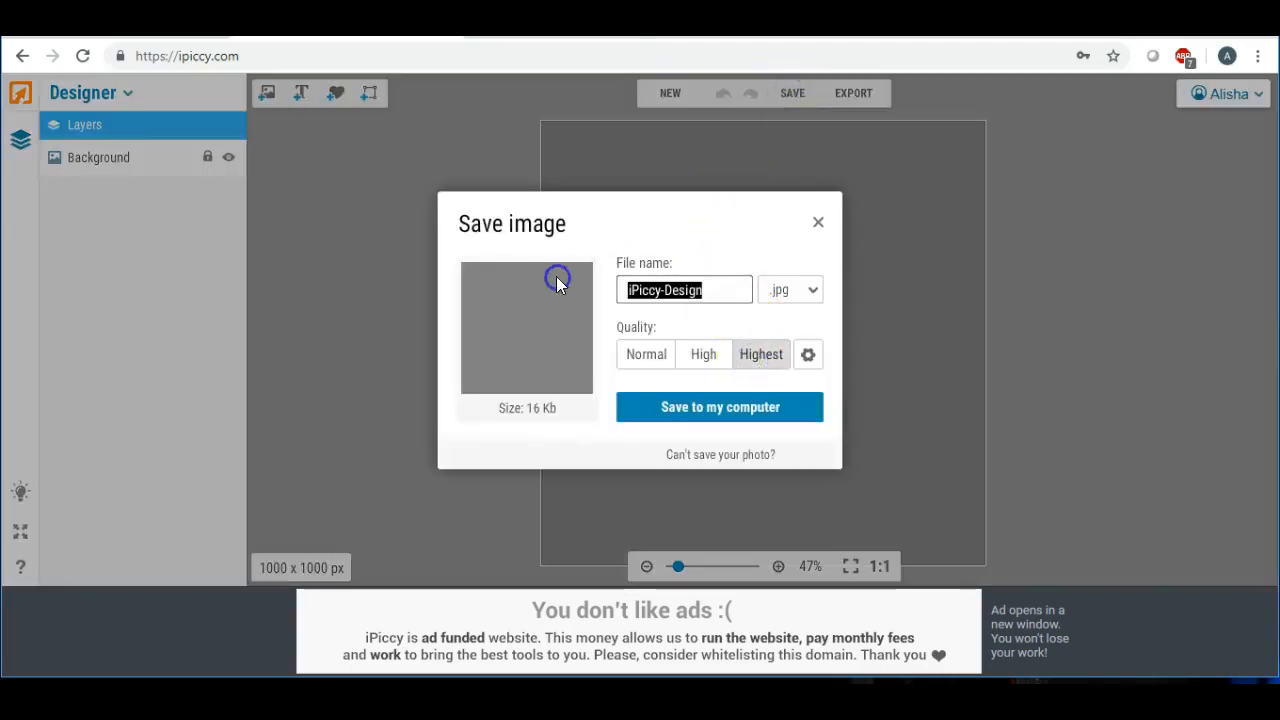
text(gray)
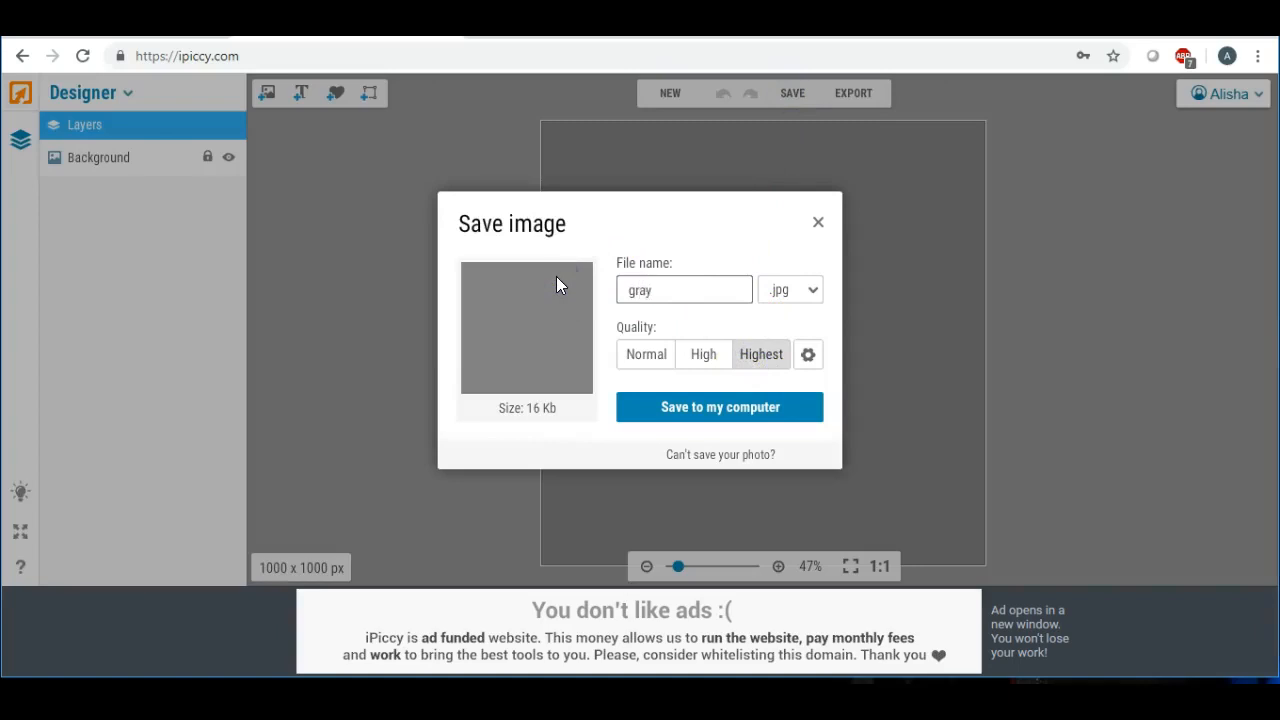
- Save the gray image to the Desktop and return to the design
click(712, 412)
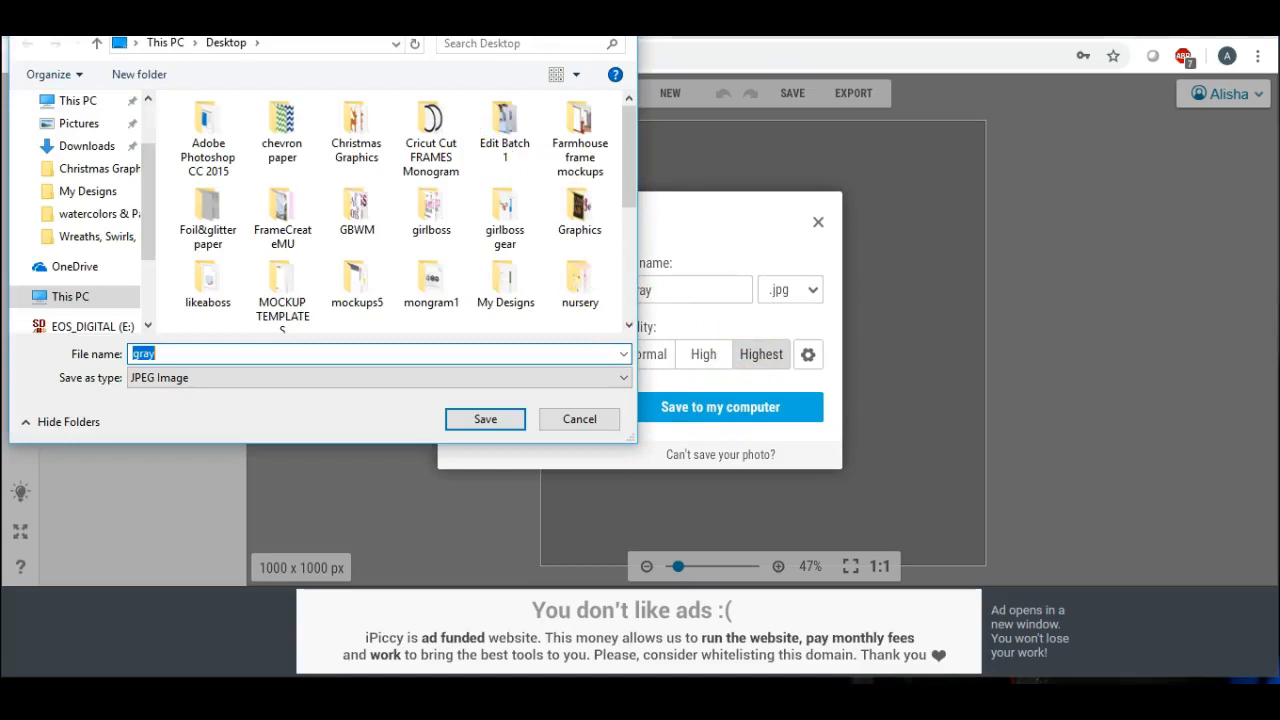
drag(147, 162, 157, 118)
click(80, 138)
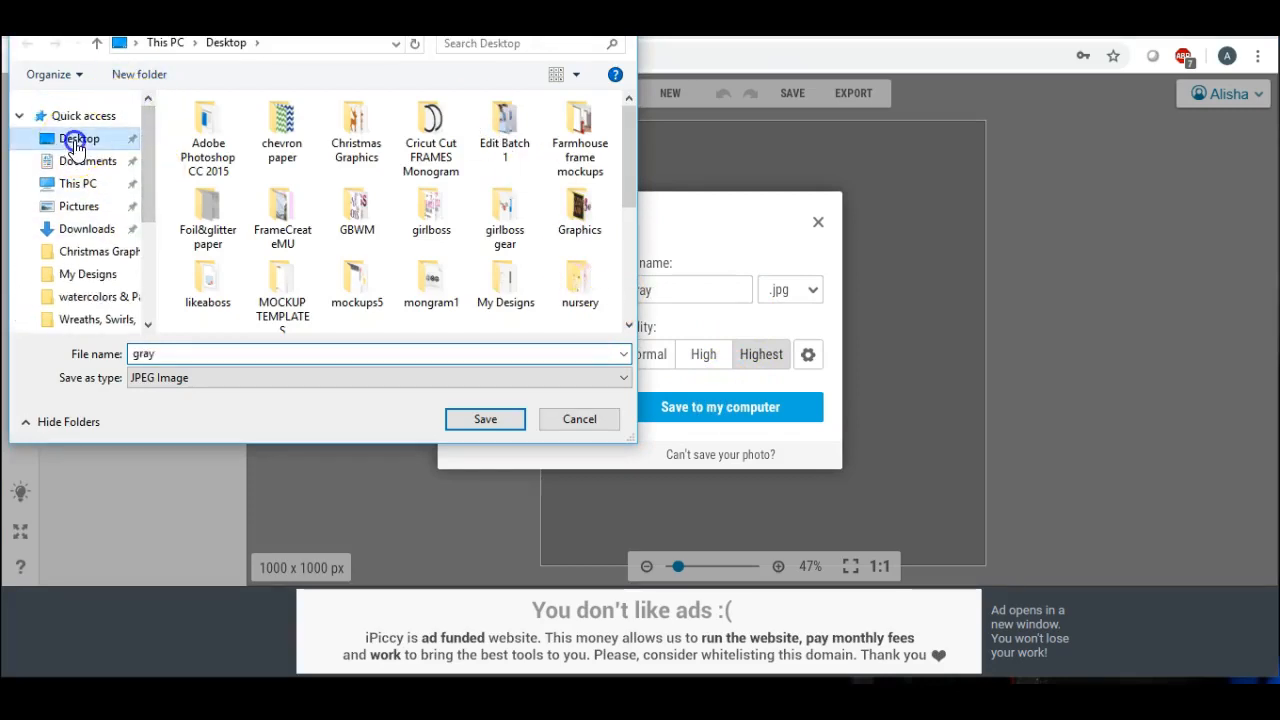
click(485, 420)
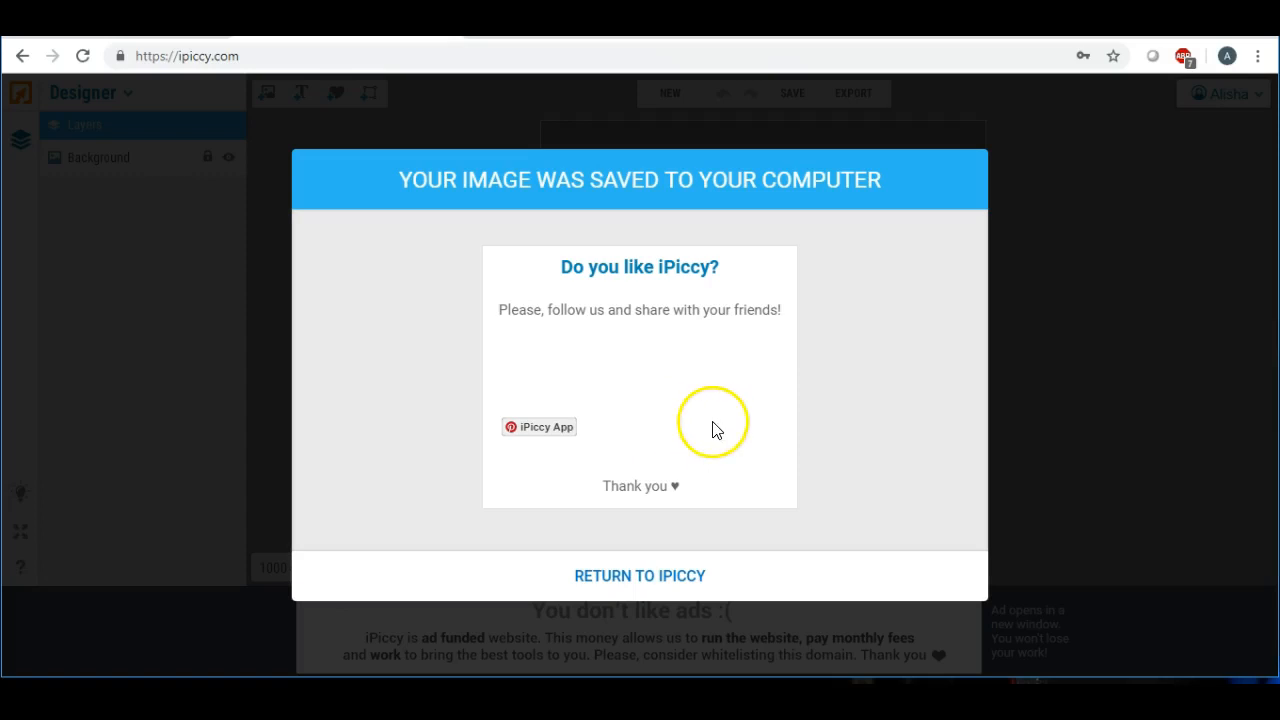
click(637, 574)
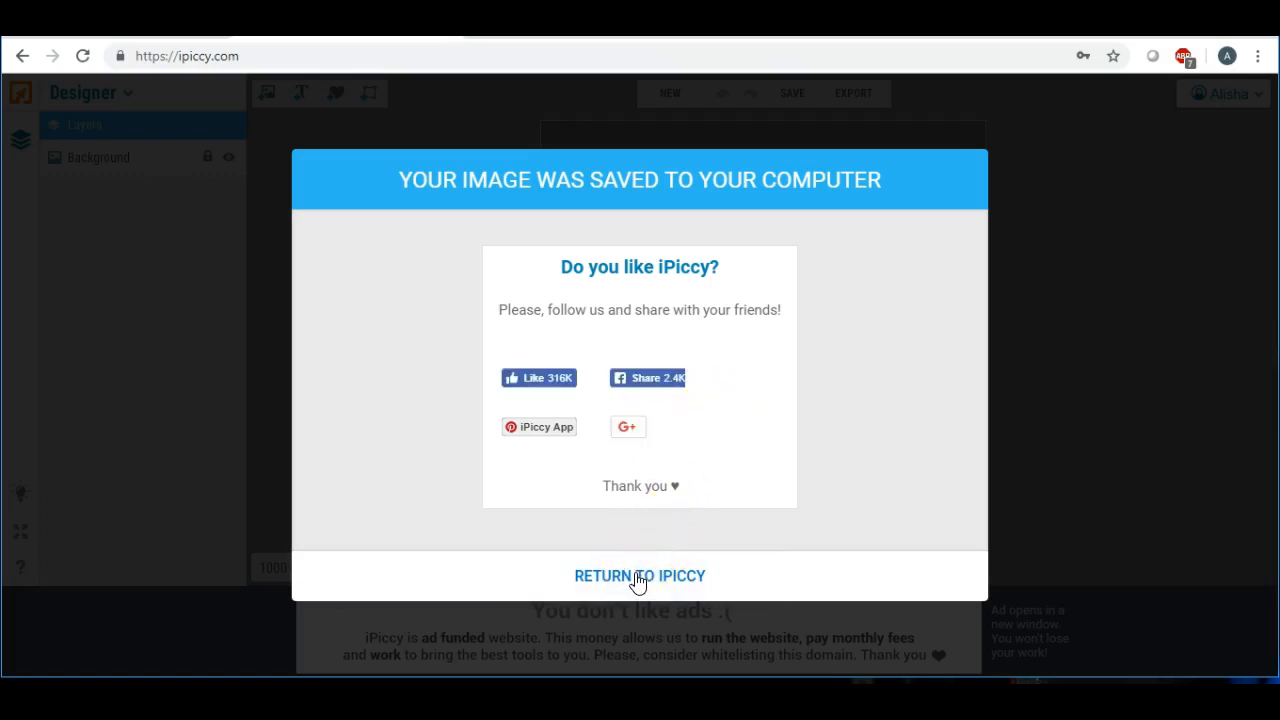
click(637, 578)
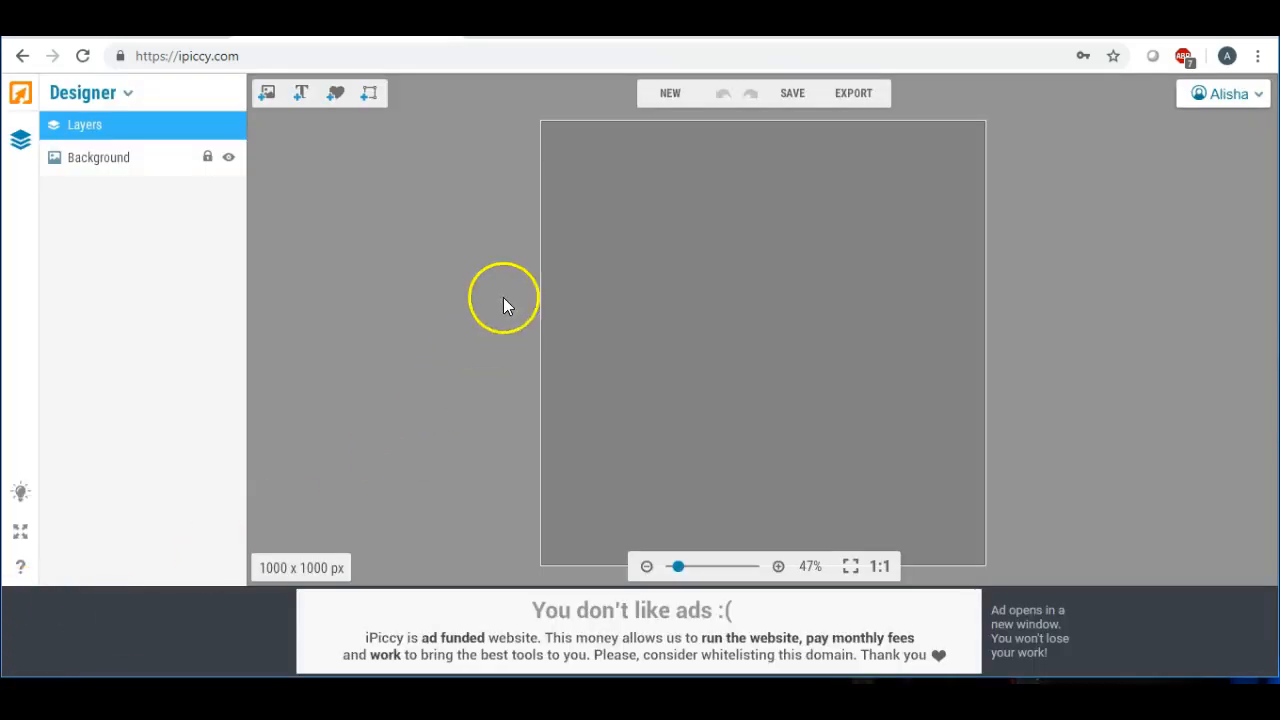
- Export the gray canvas to the photo editor, look through its effects and bring up the texture collection
click(855, 95)
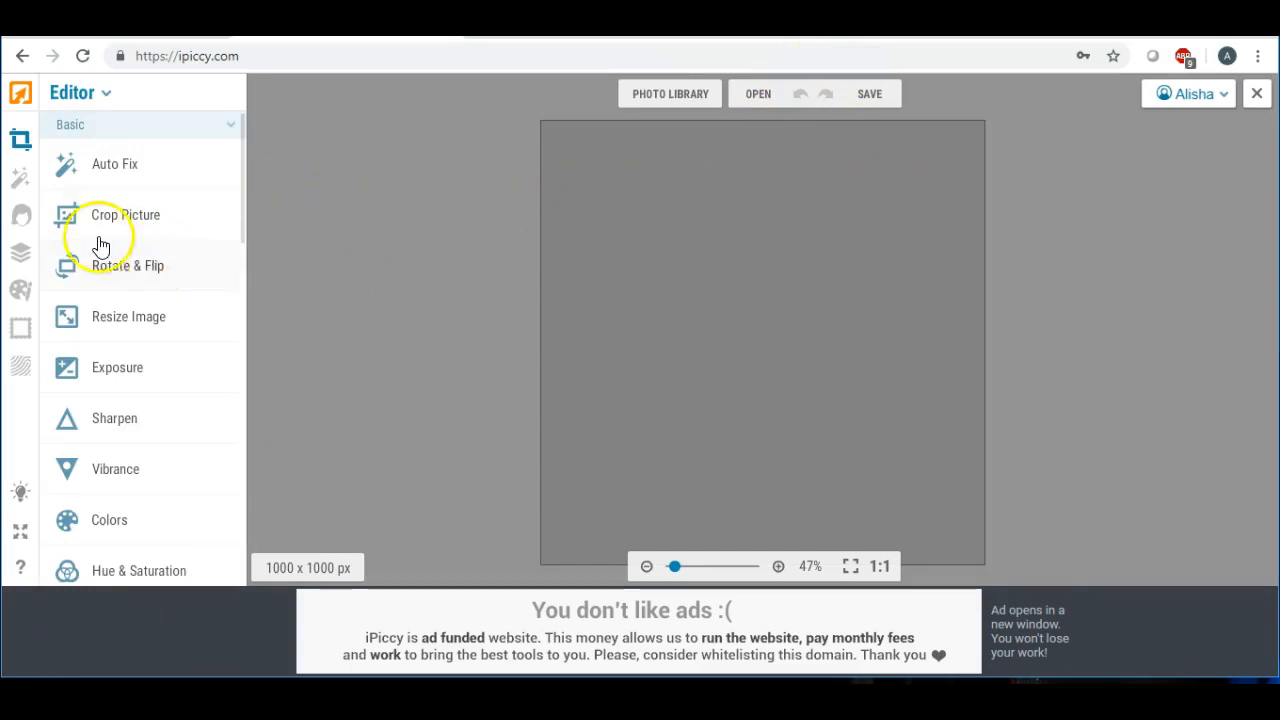
scroll(122, 266, down, 1)
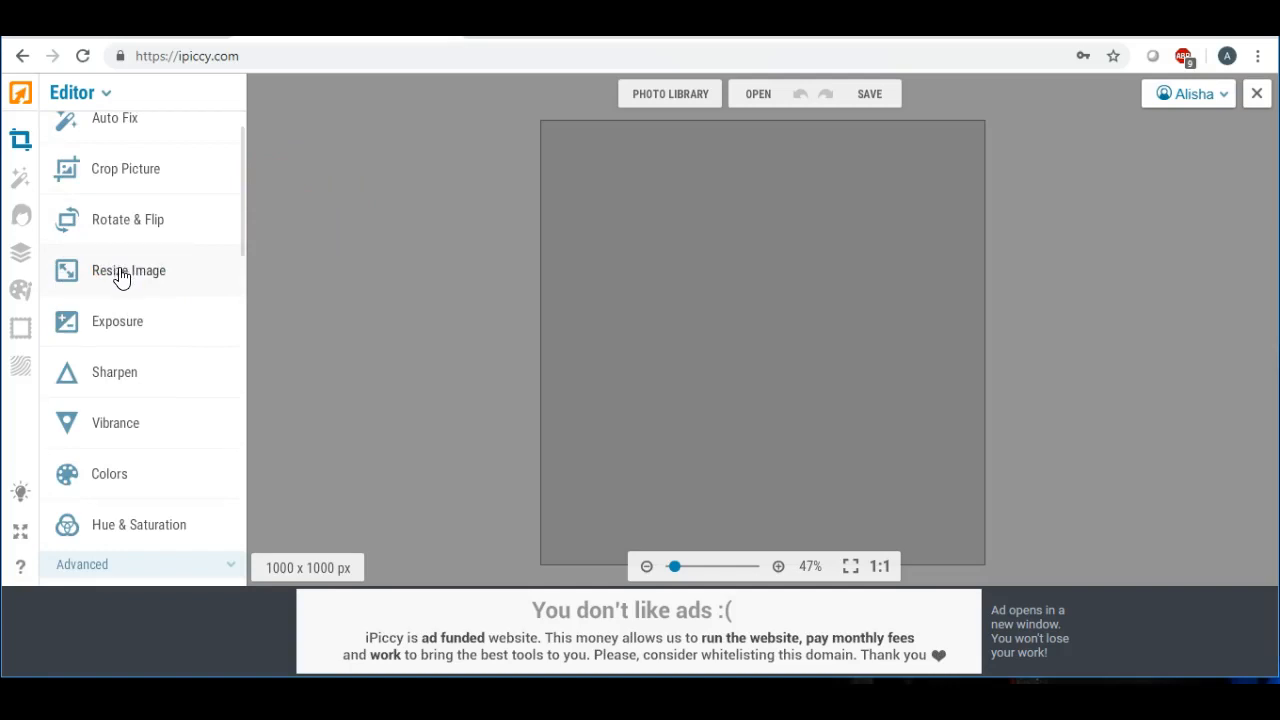
scroll(122, 277, up, 1)
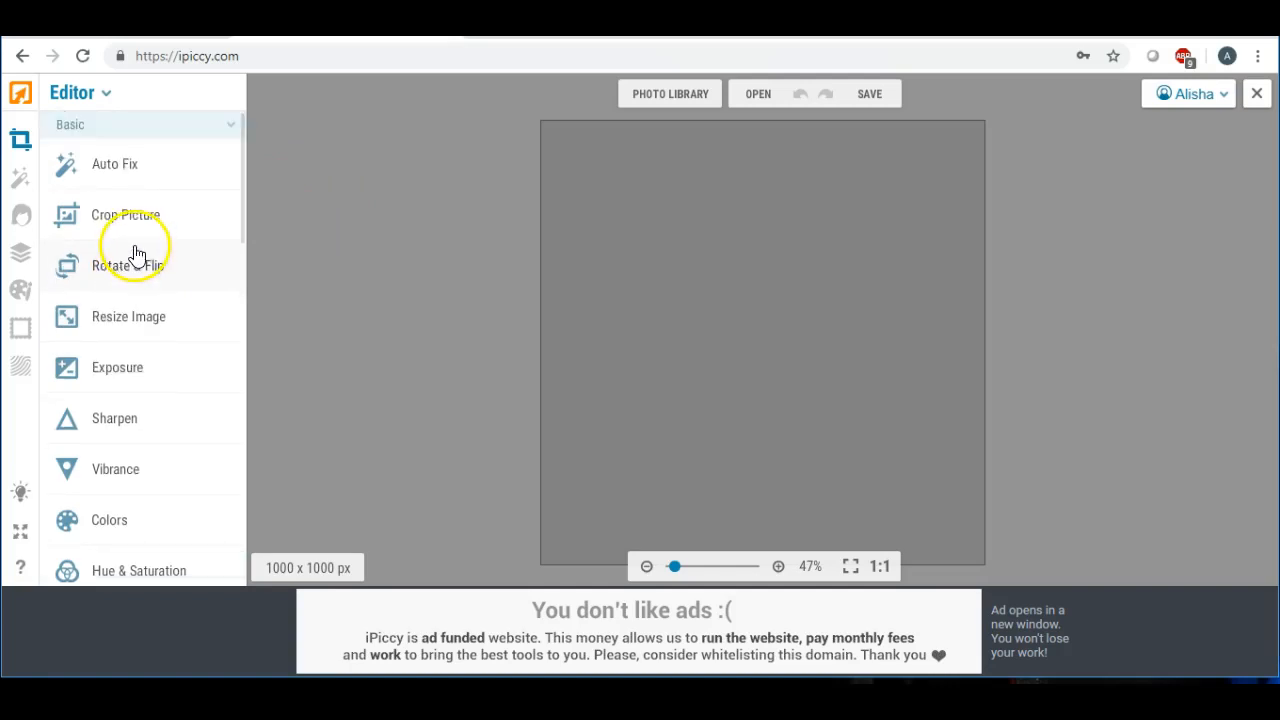
click(18, 186)
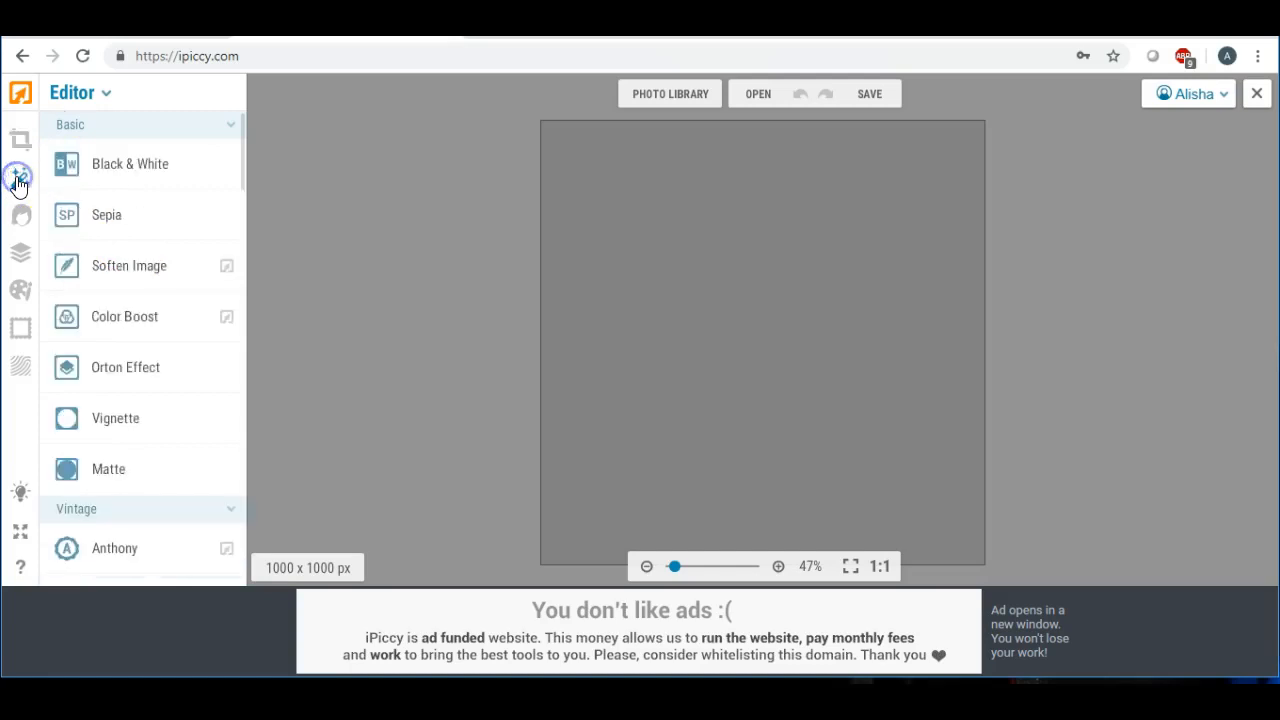
scroll(131, 251, down, 4)
scroll(136, 253, down, 10)
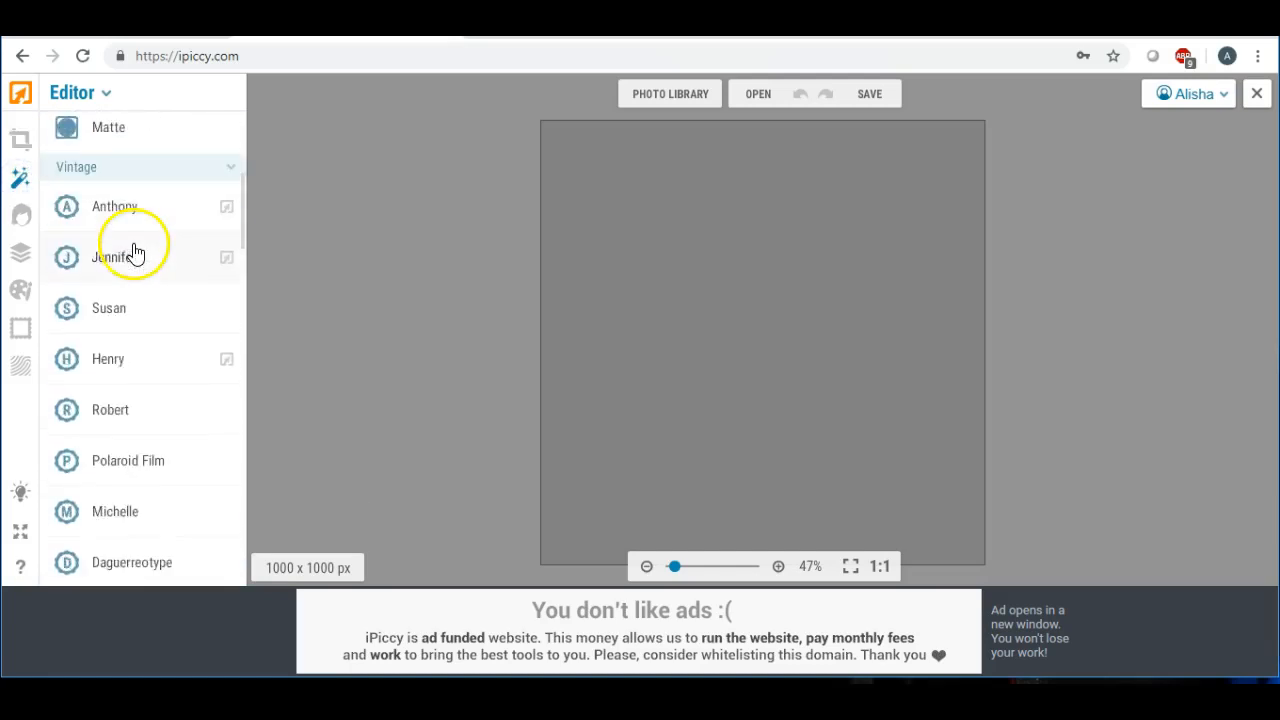
scroll(136, 253, down, 2)
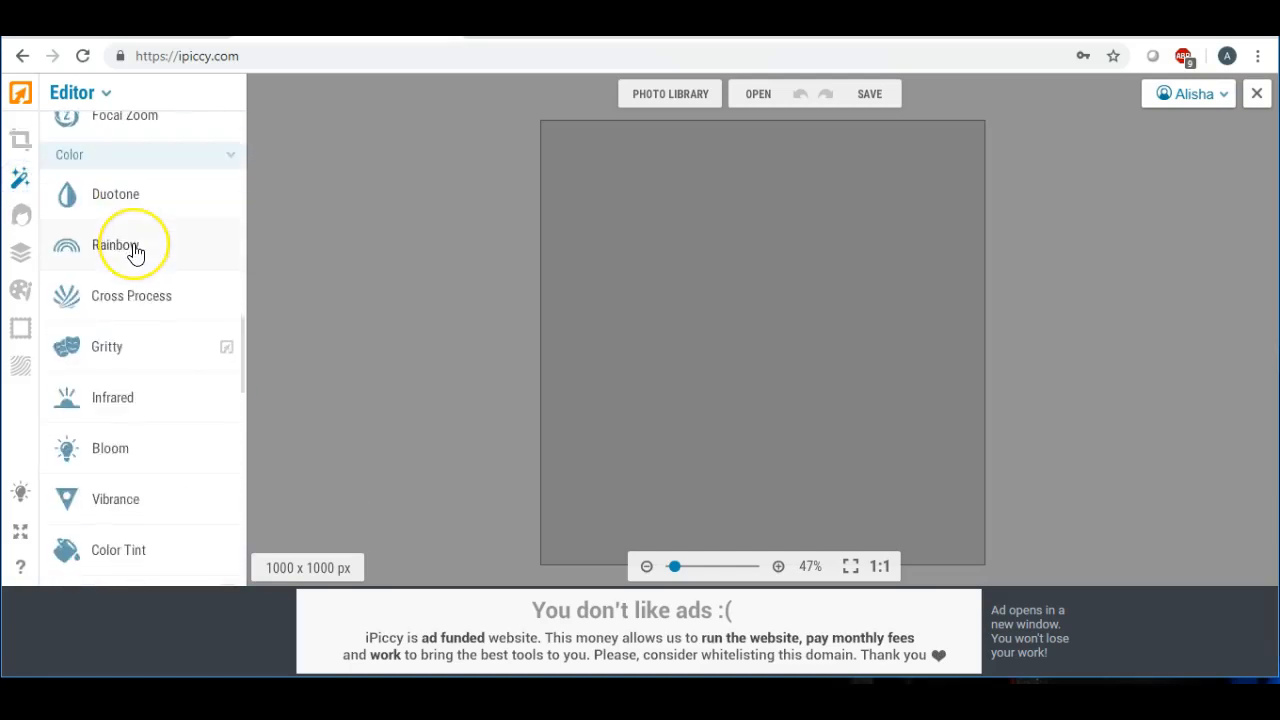
scroll(136, 253, down, 3)
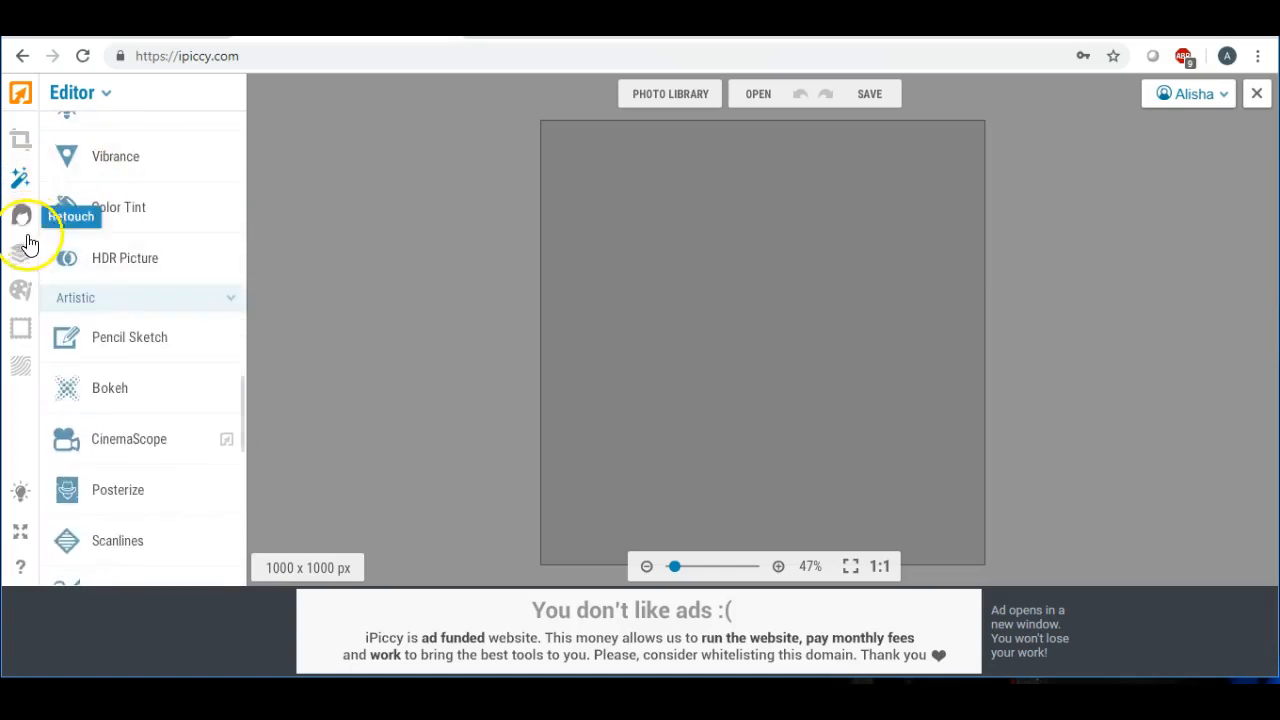
click(20, 367)
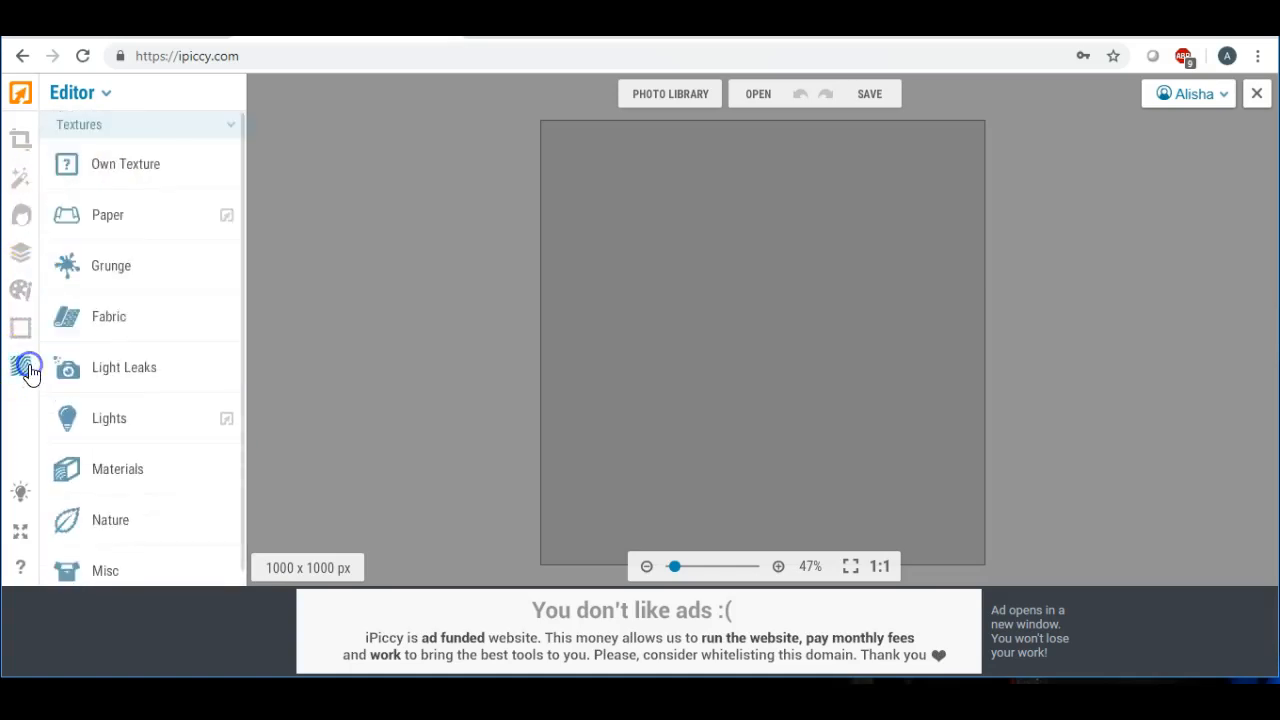
click(134, 222)
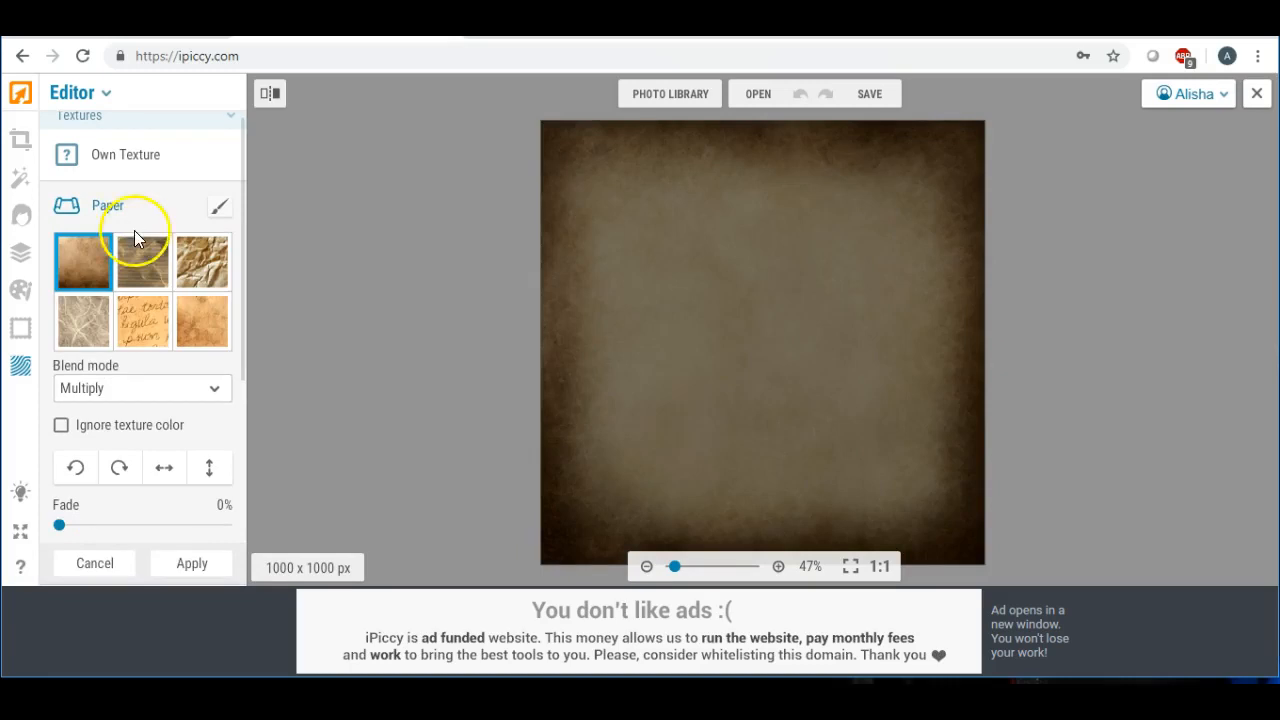
scroll(134, 230, down, 1)
scroll(137, 240, up, 1)
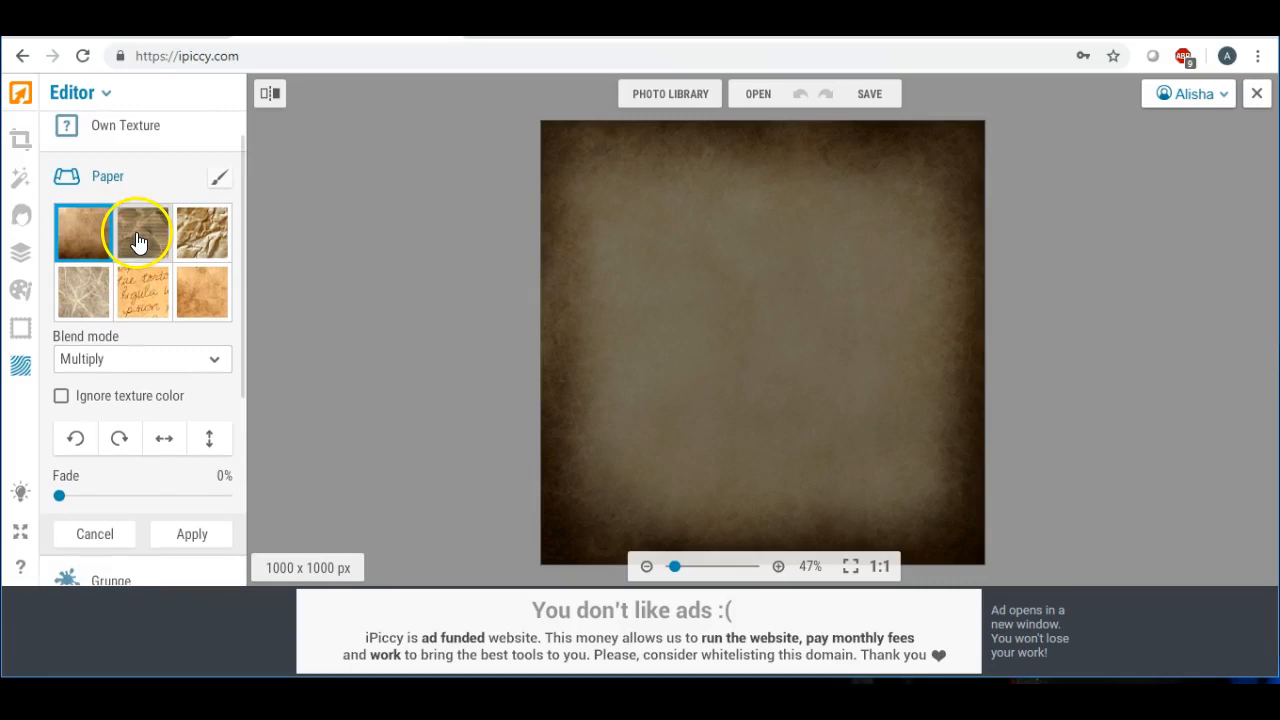
click(88, 288)
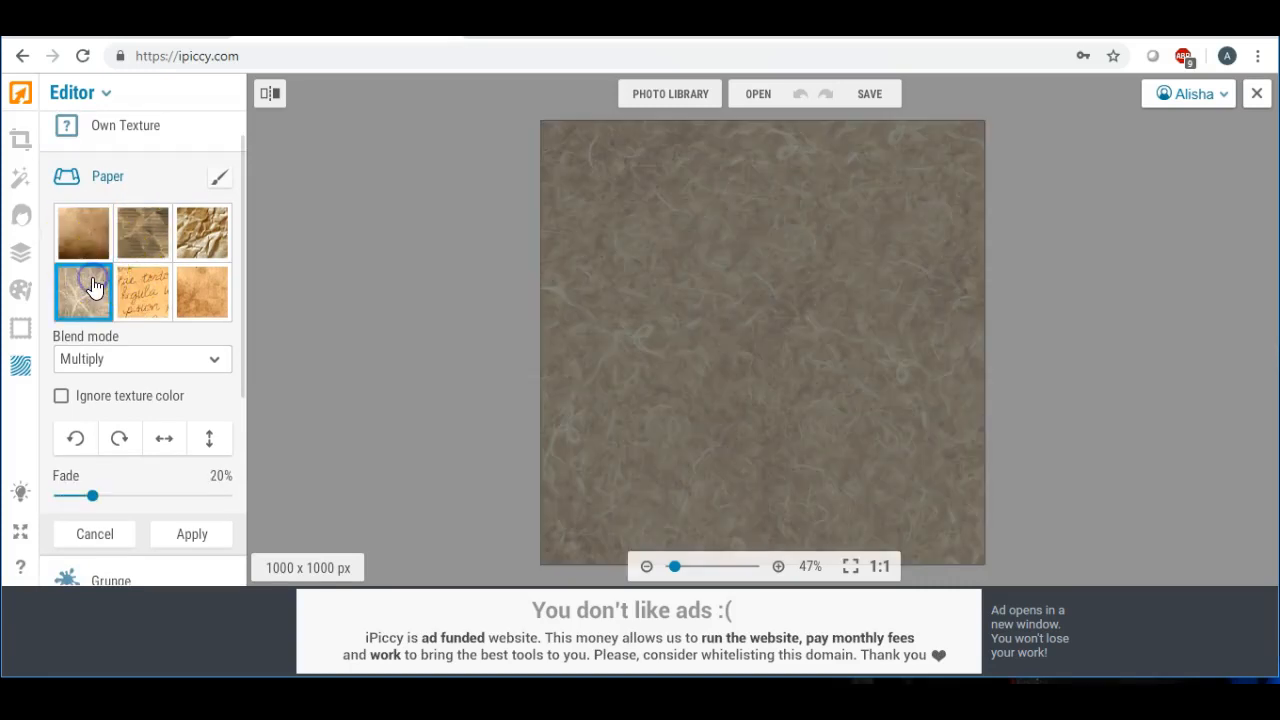
click(196, 230)
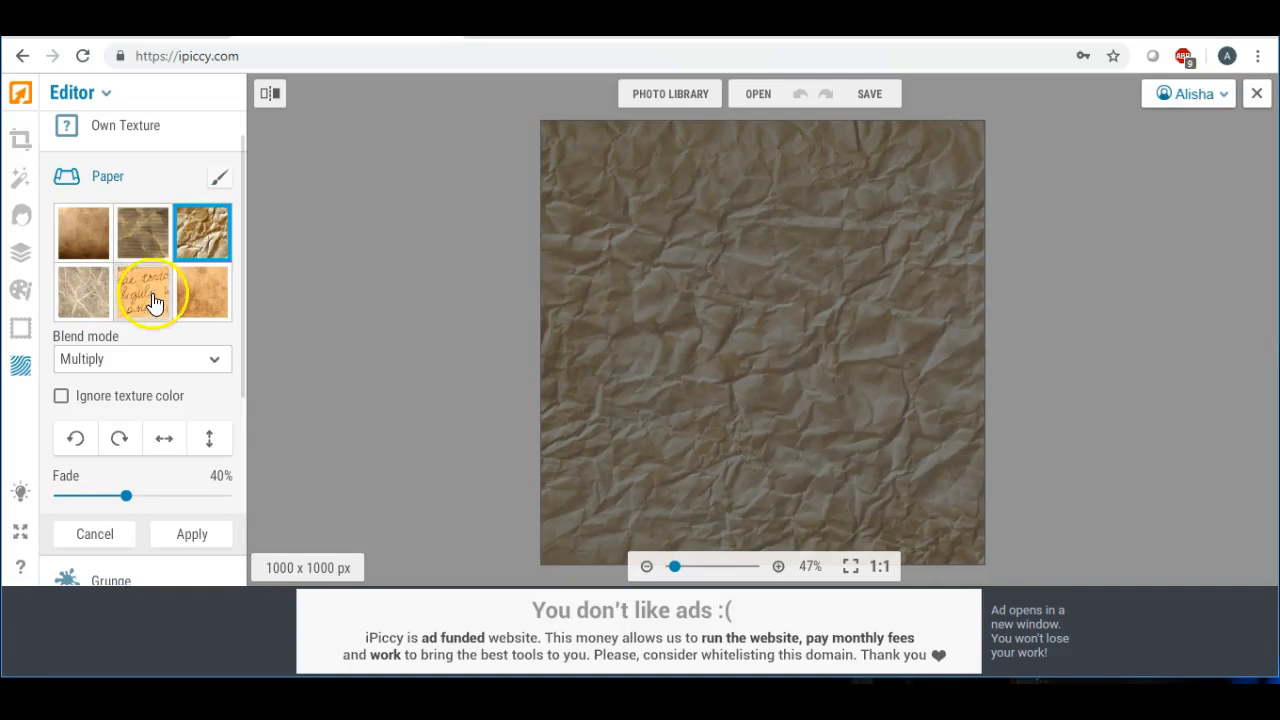
scroll(157, 286, down, 2)
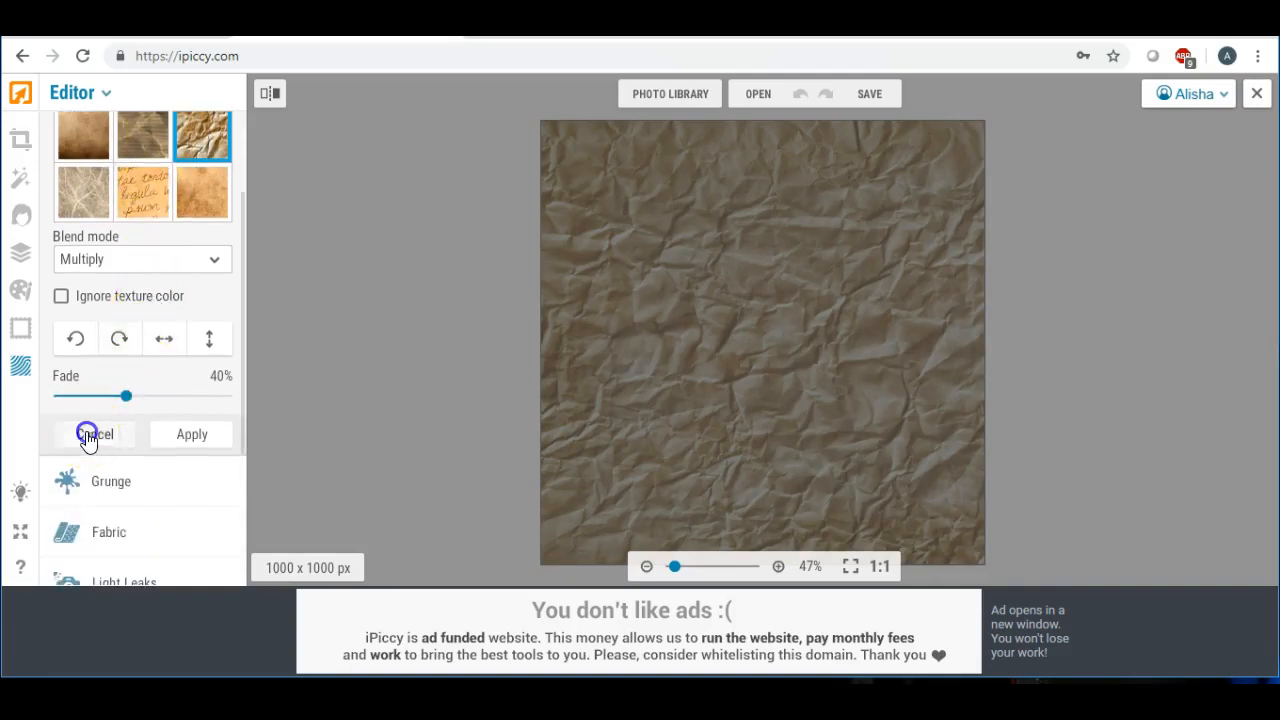
click(94, 434)
- Apply the first Grunge texture to the gray canvas in Multiply blend mode with 15% fade
click(124, 260)
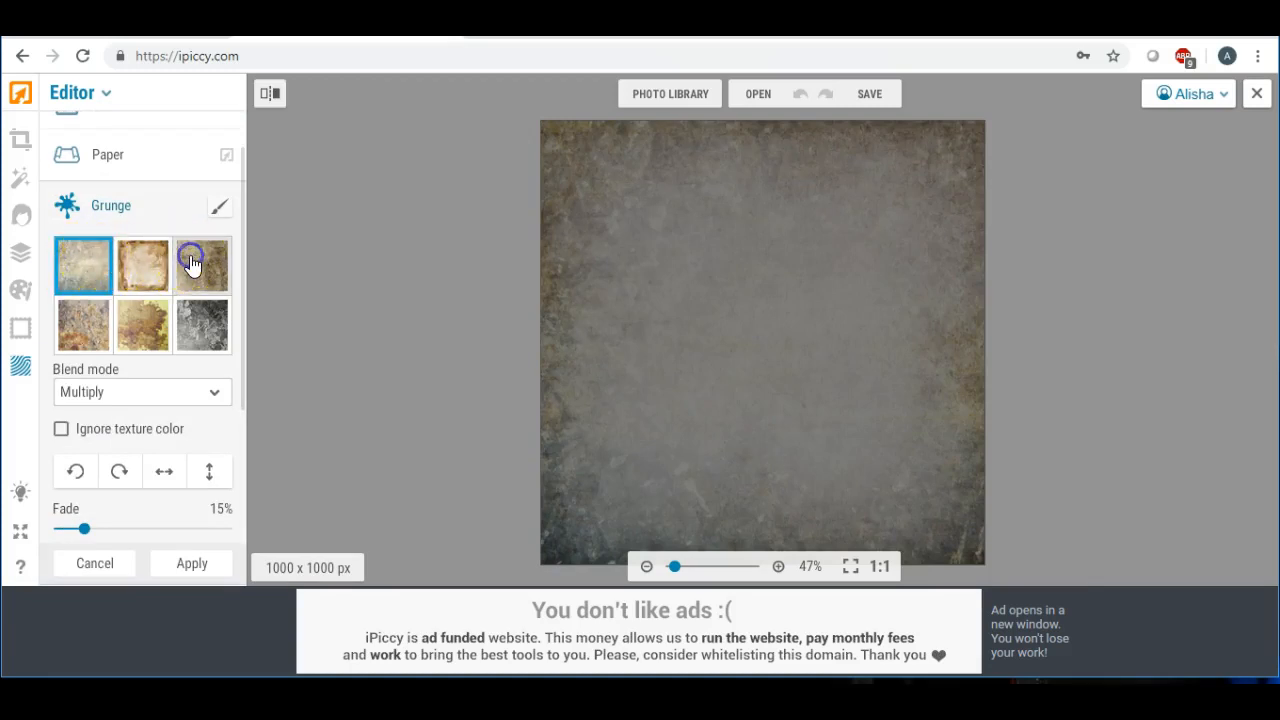
click(192, 264)
click(209, 396)
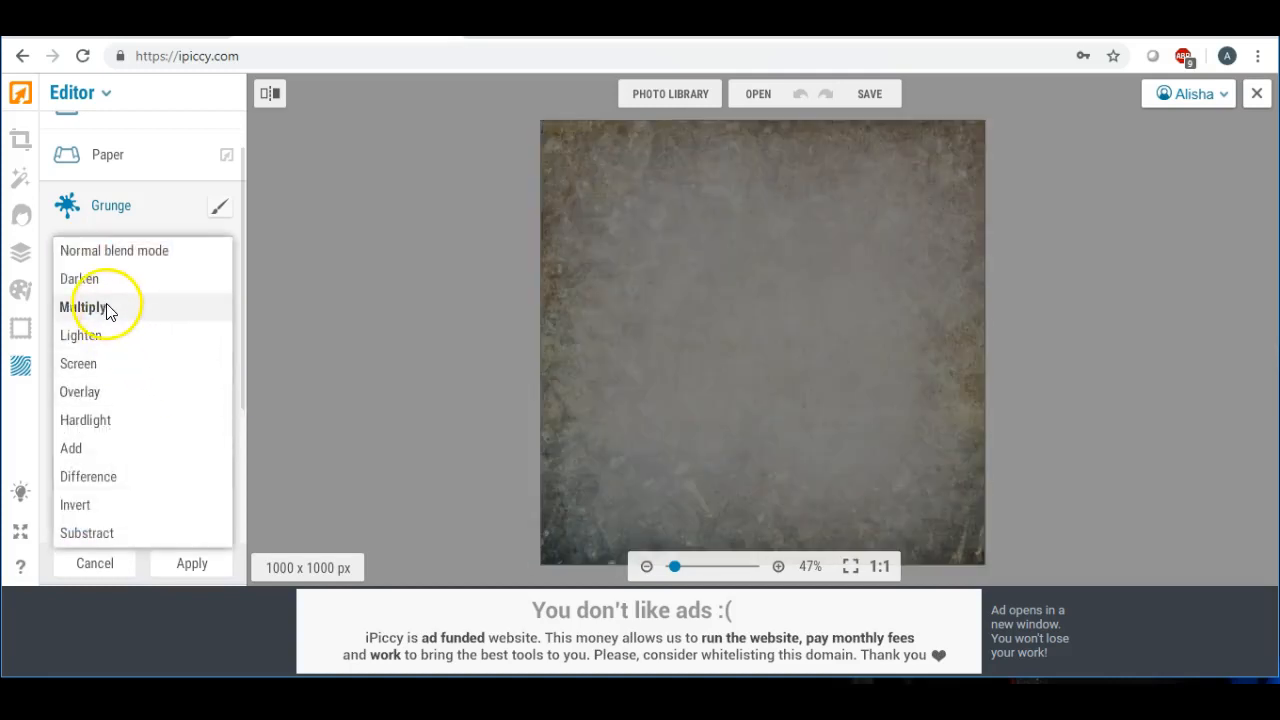
click(107, 308)
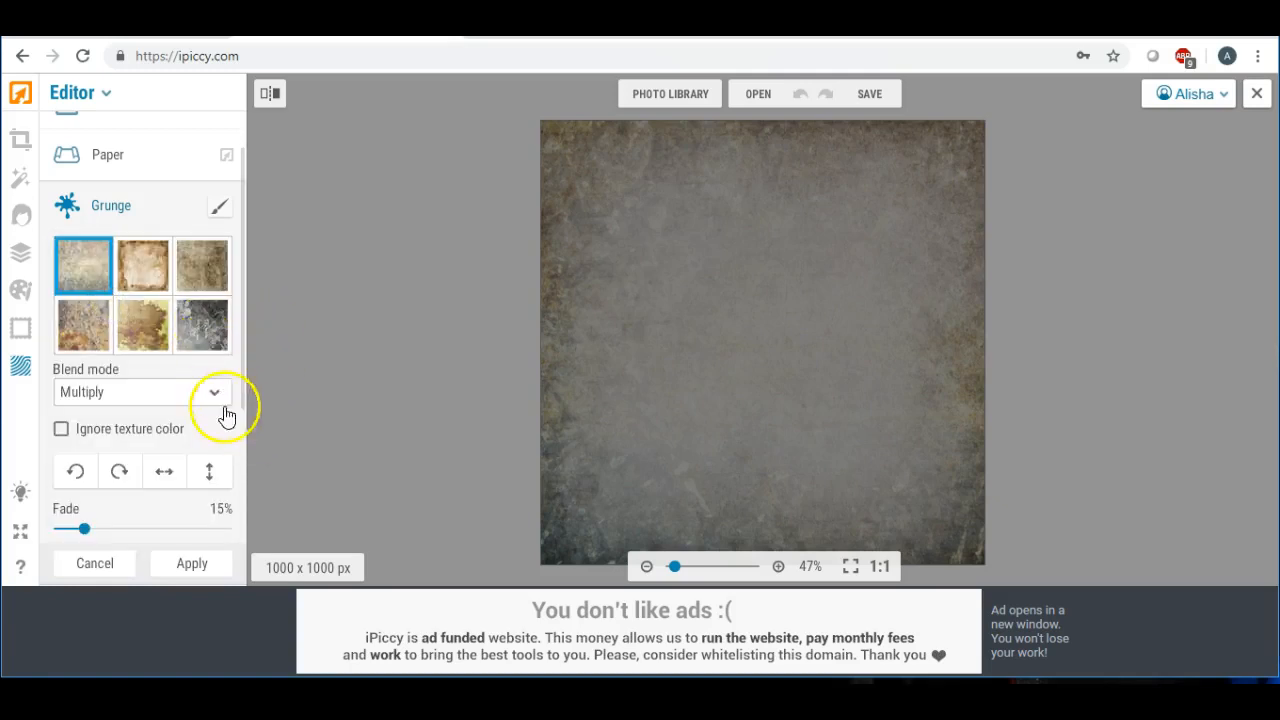
click(191, 566)
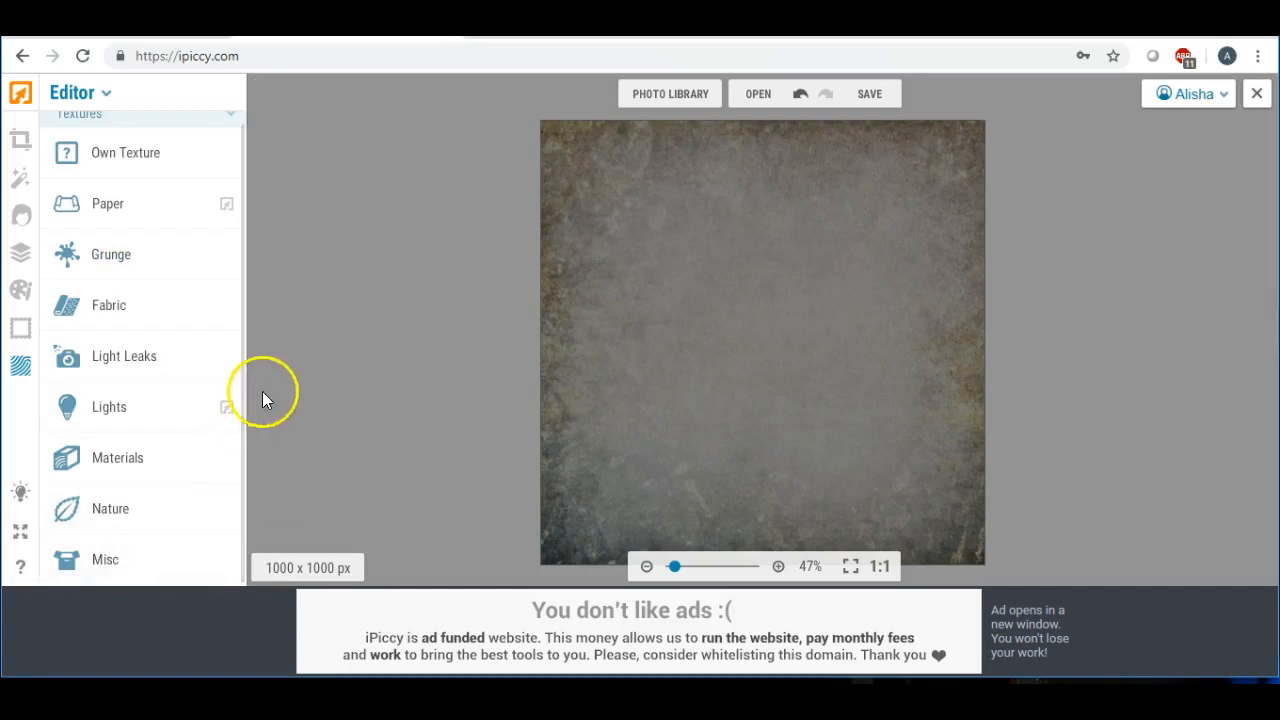
- Desaturate the textured canvas by setting Saturation to -100 in the Colors adjustment and apply it
scroll(172, 321, up, 1)
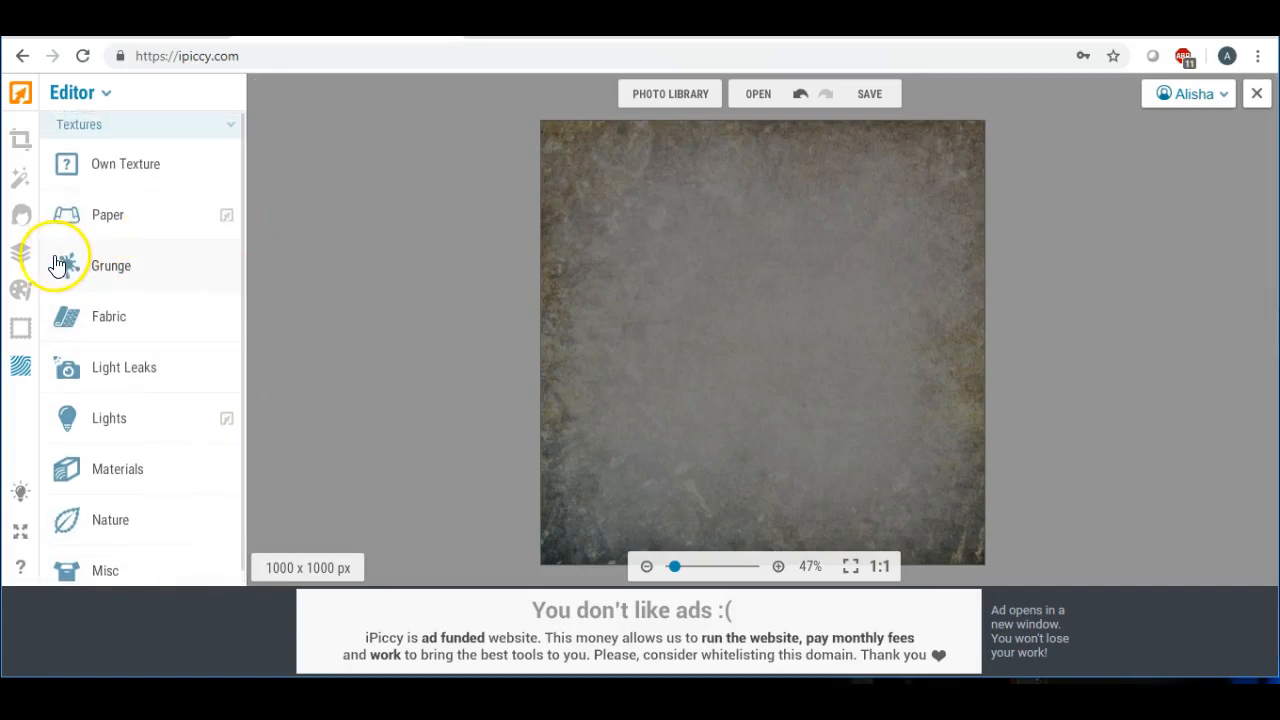
click(20, 139)
click(170, 310)
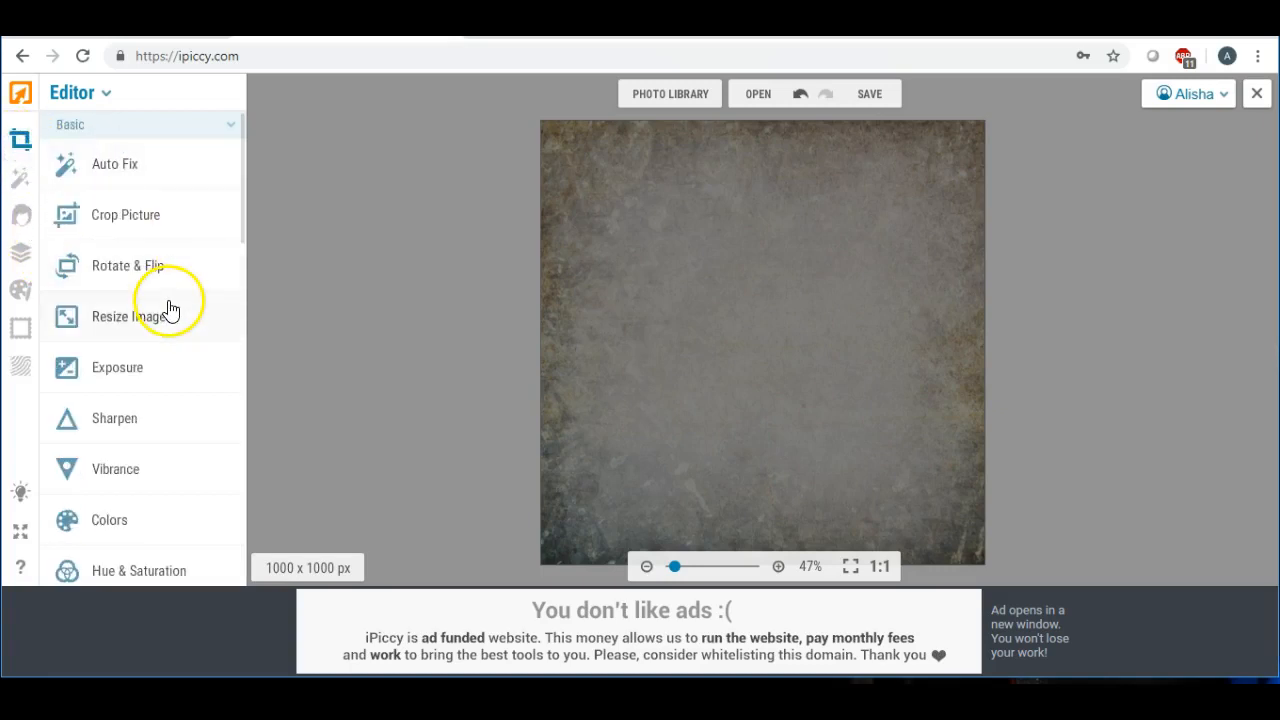
scroll(170, 310, down, 1)
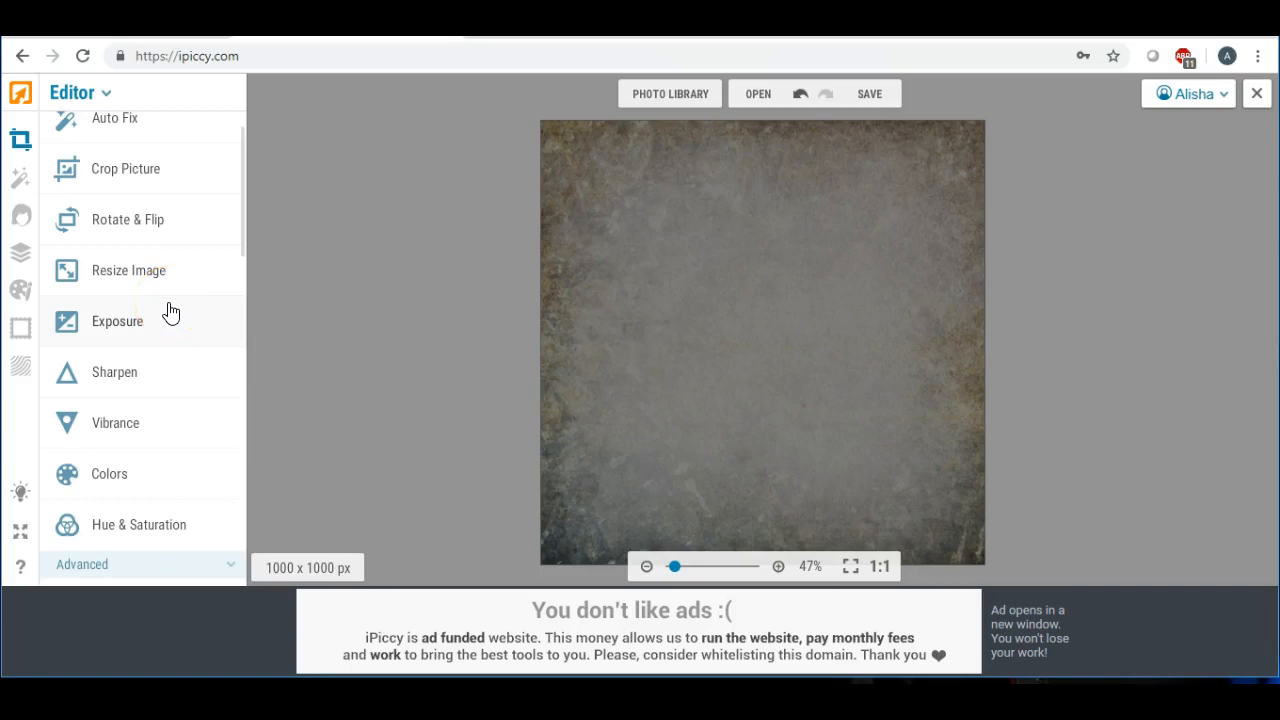
click(103, 475)
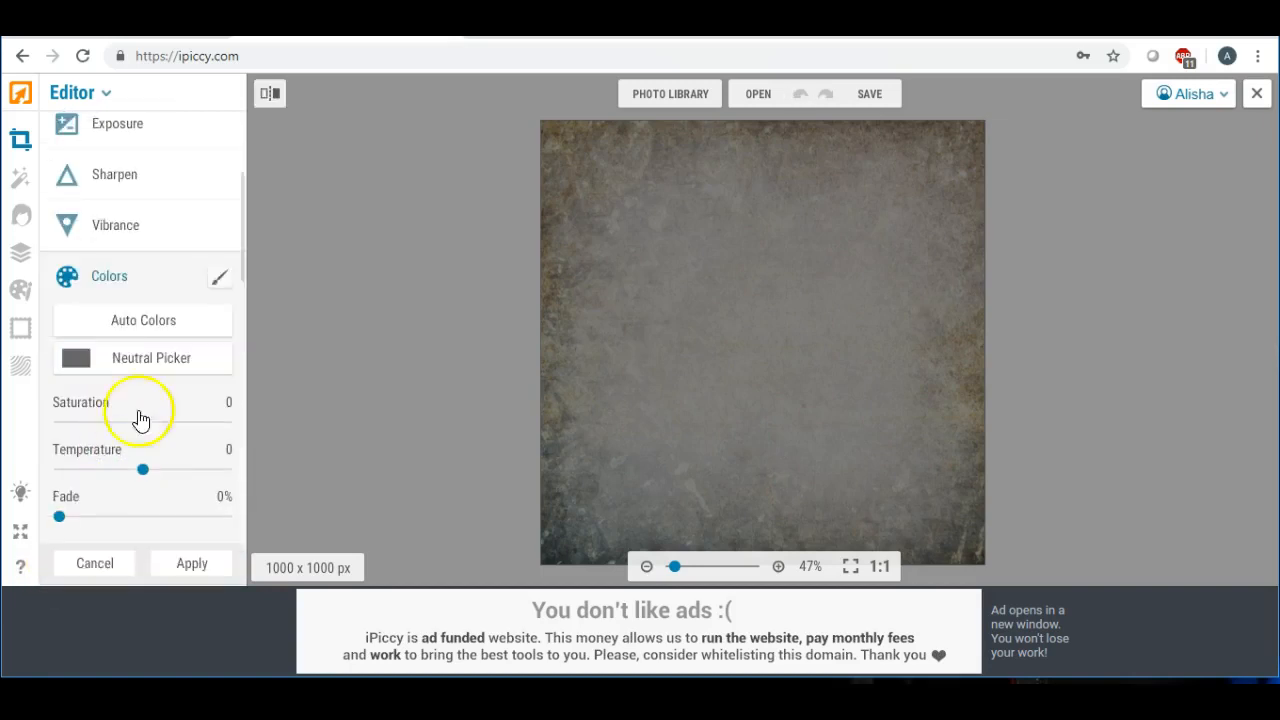
drag(145, 422, 33, 424)
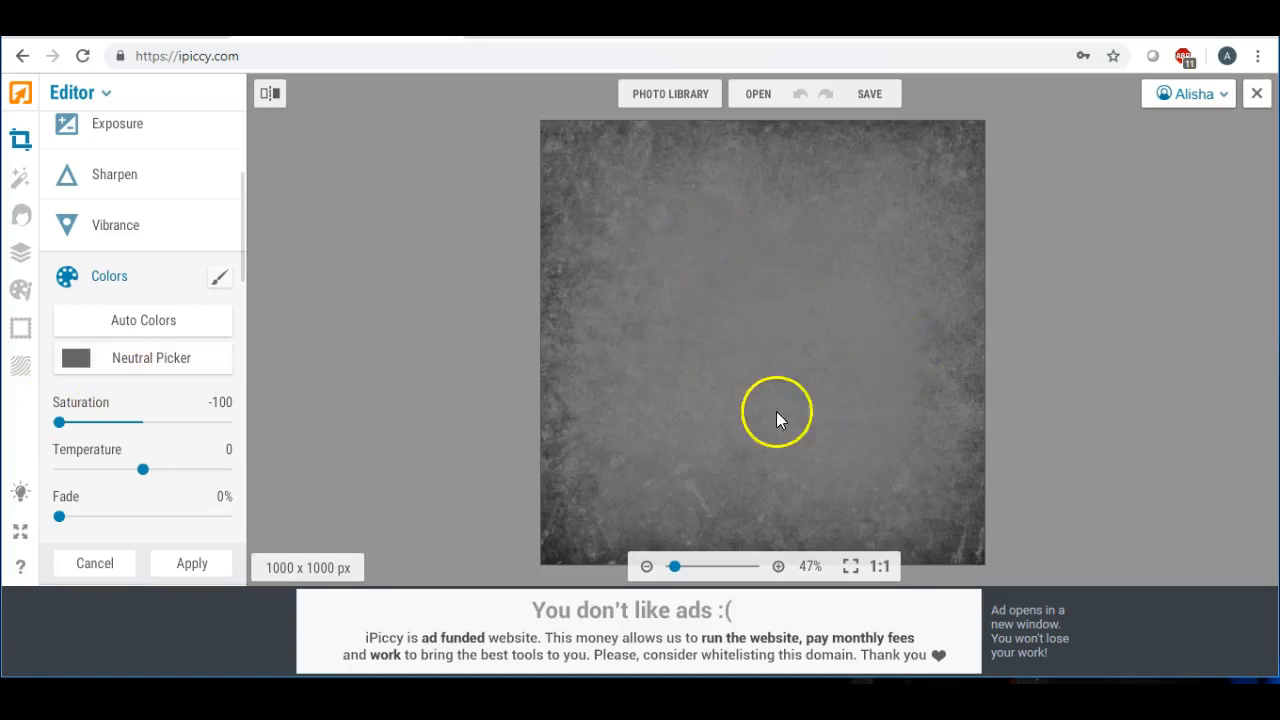
click(192, 564)
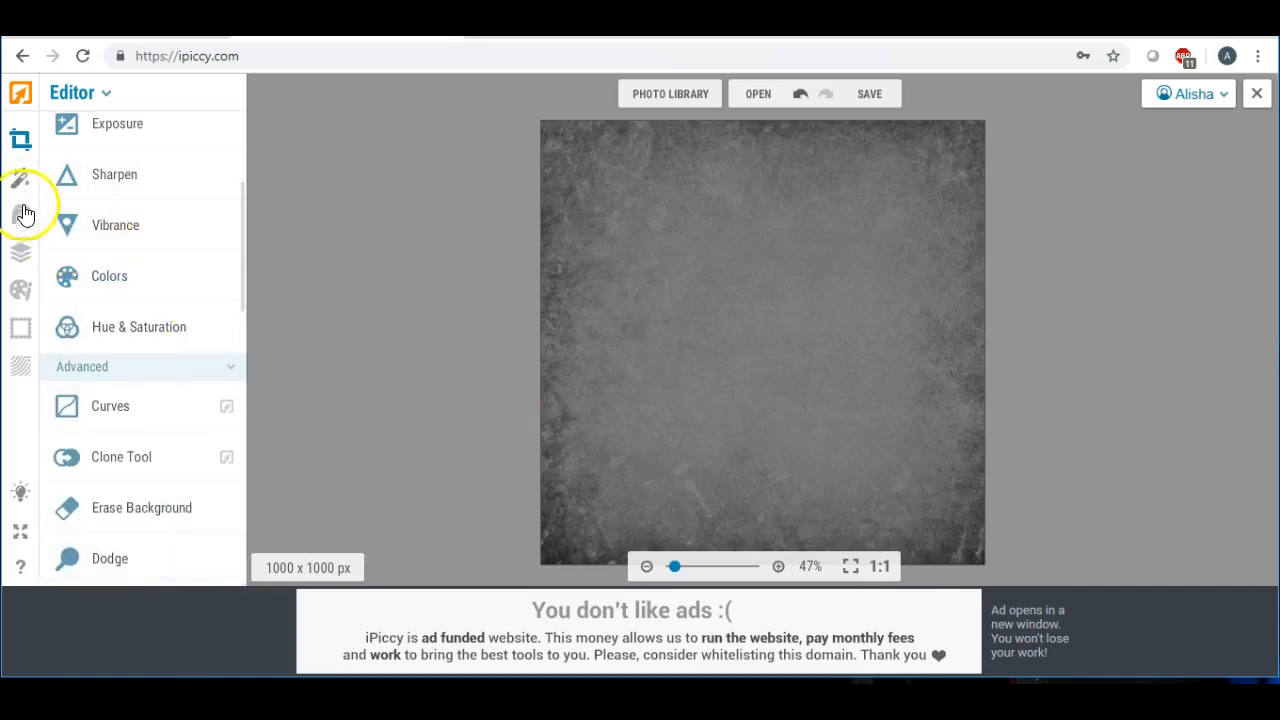
- Look through the available textures and frames for something that suits the gray canvas
click(21, 362)
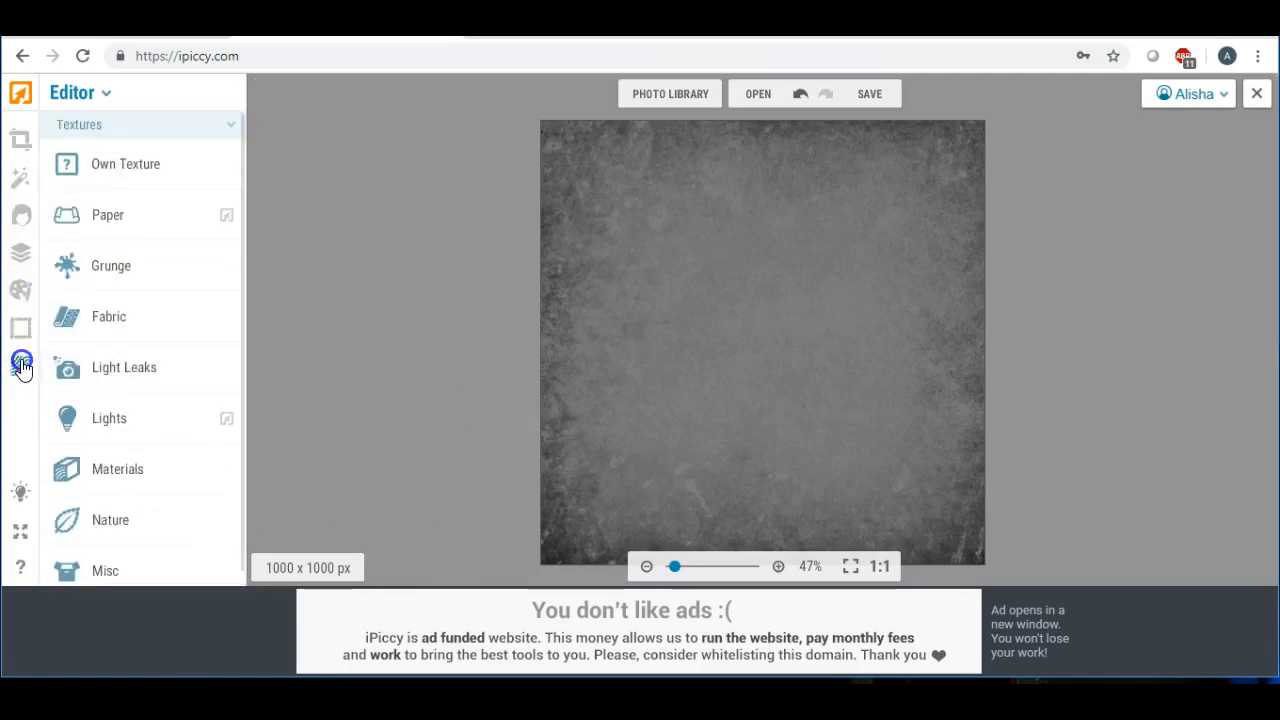
scroll(152, 325, up, 1)
scroll(114, 286, down, 1)
scroll(143, 301, up, 1)
scroll(143, 301, up, 1)
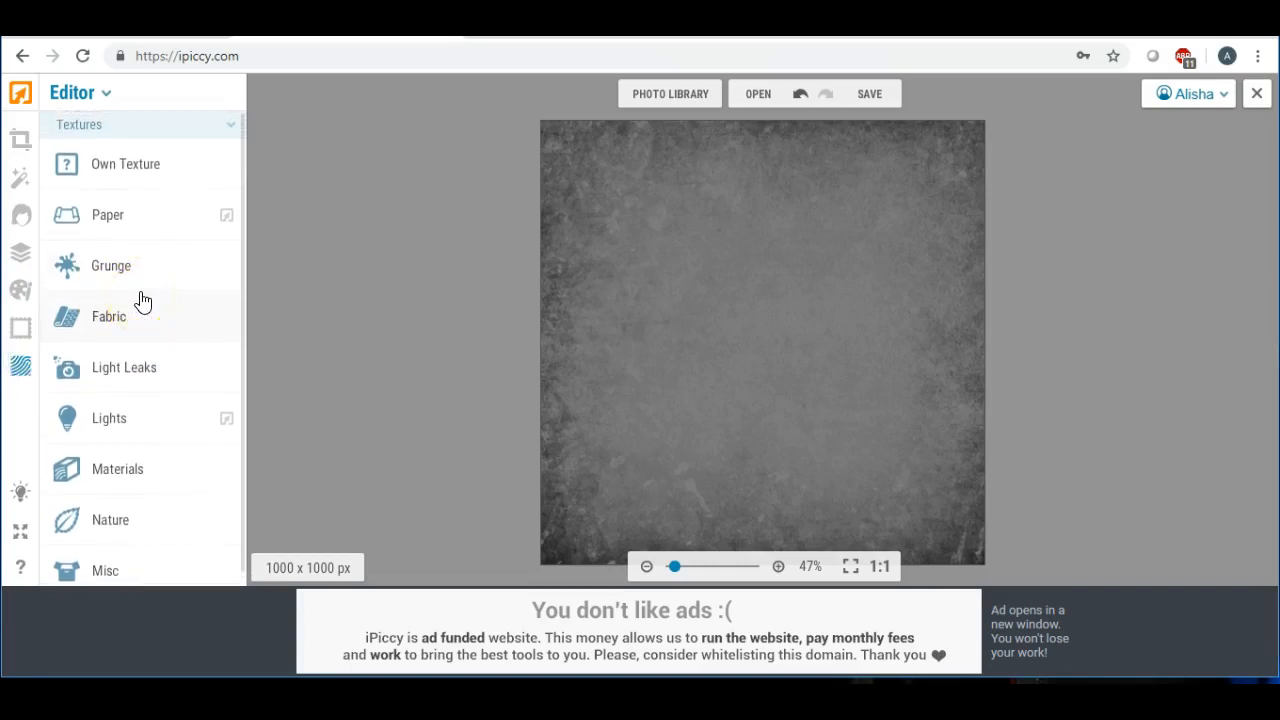
click(18, 328)
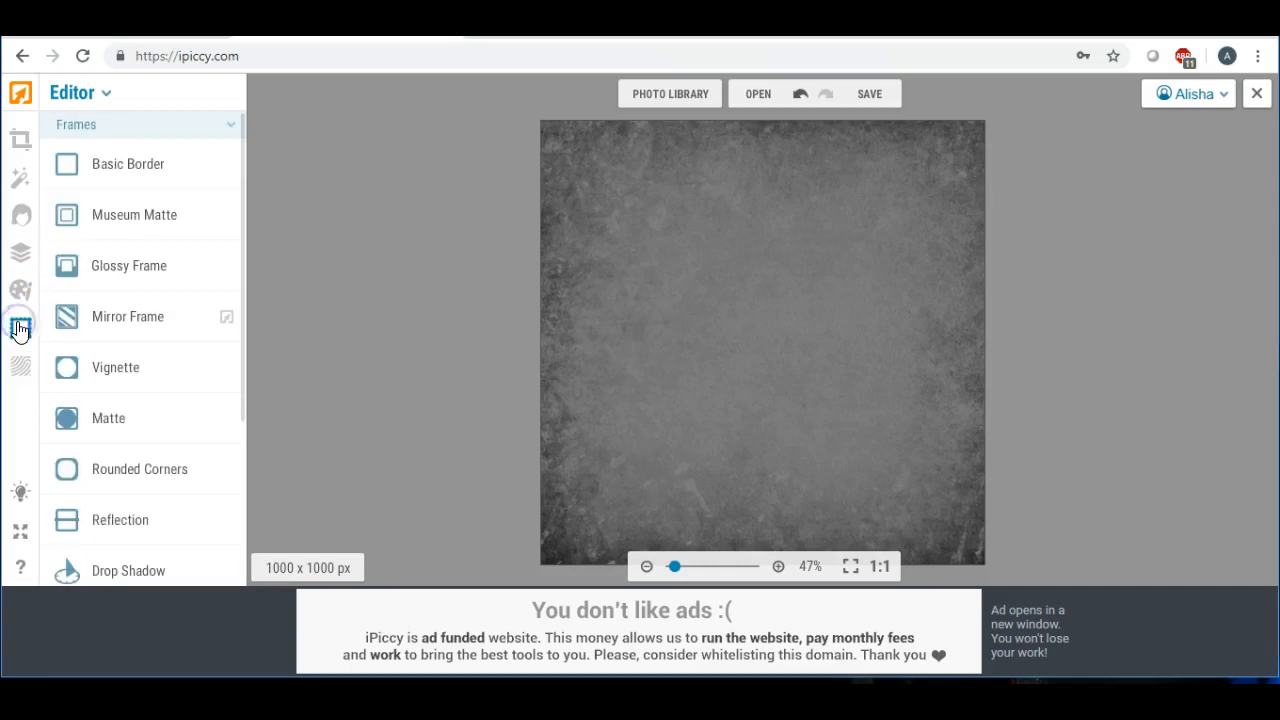
scroll(143, 314, down, 4)
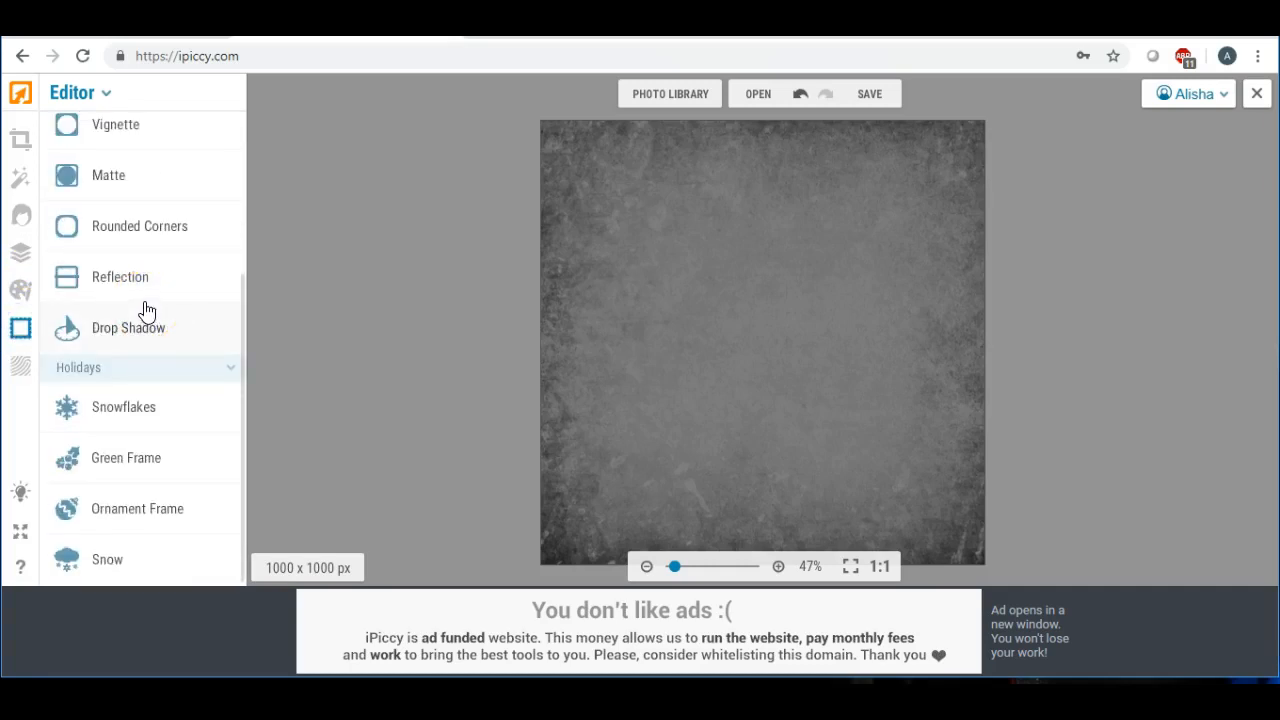
scroll(143, 314, up, 1)
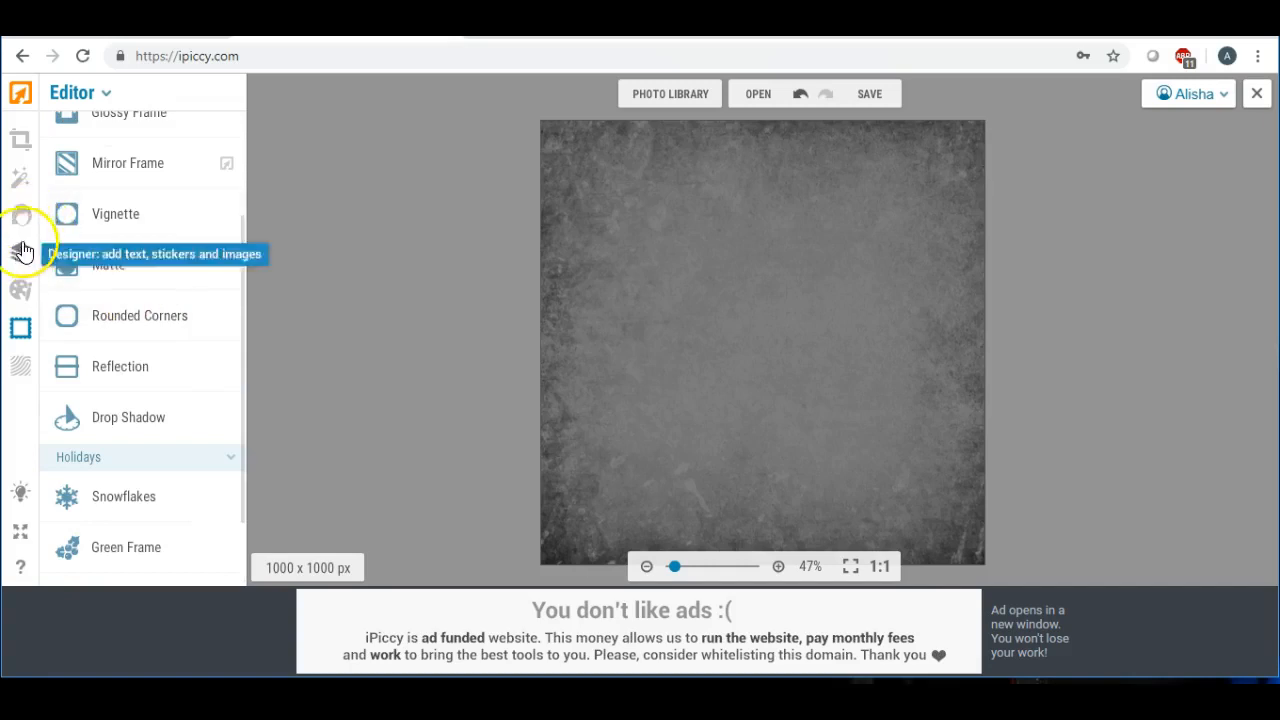
- Render the HDR Advanced effect on the gray canvas, fade most of it out and apply it
click(20, 177)
scroll(143, 288, down, 10)
scroll(140, 302, down, 9)
scroll(140, 302, up, 3)
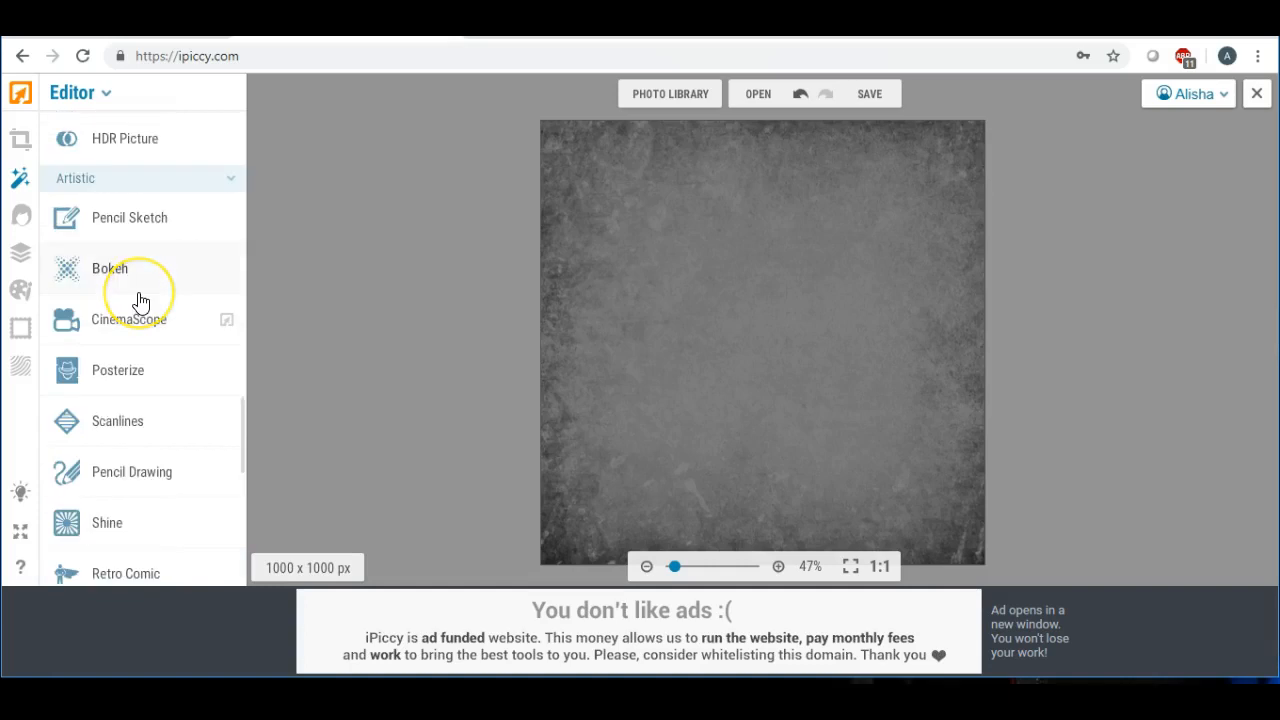
scroll(140, 302, down, 6)
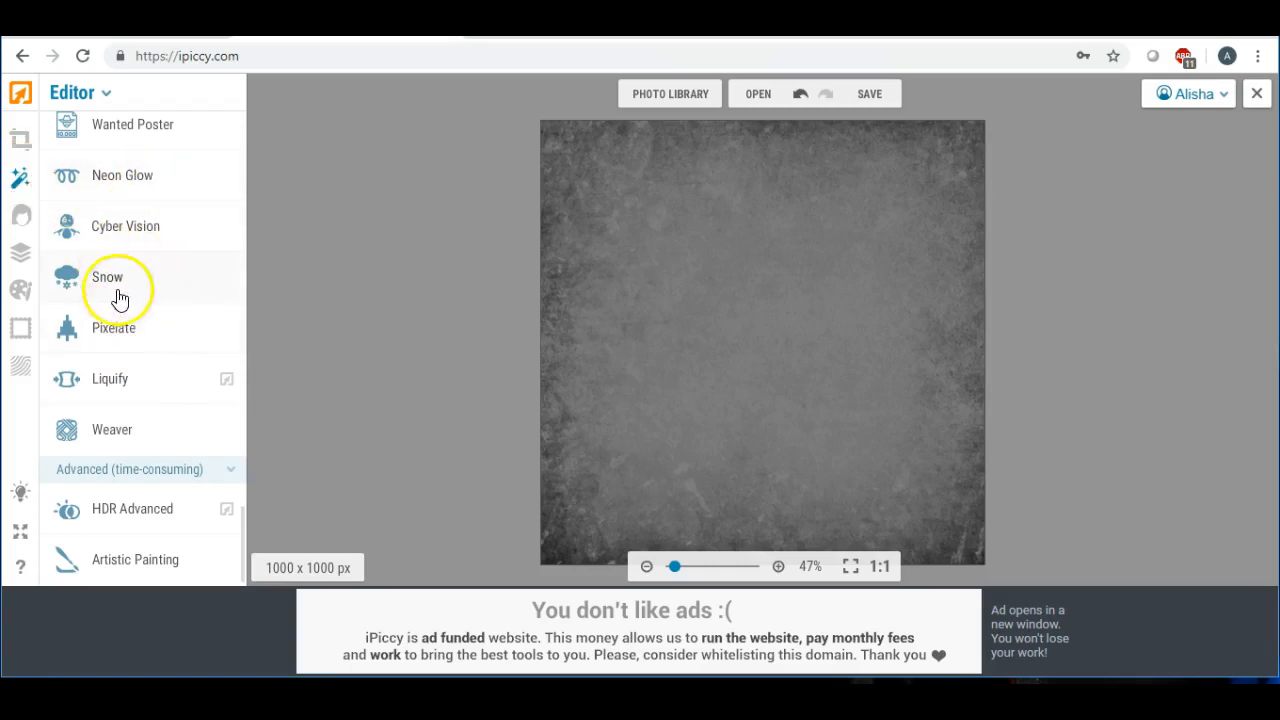
click(124, 520)
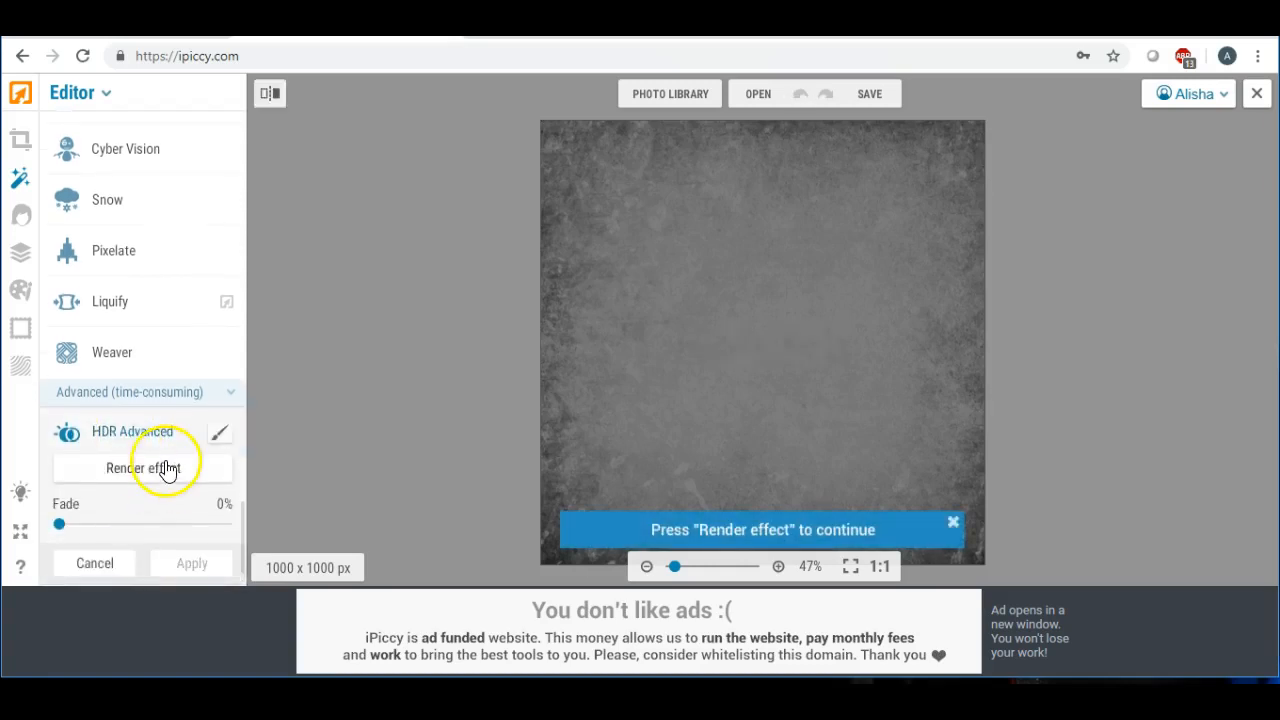
click(145, 470)
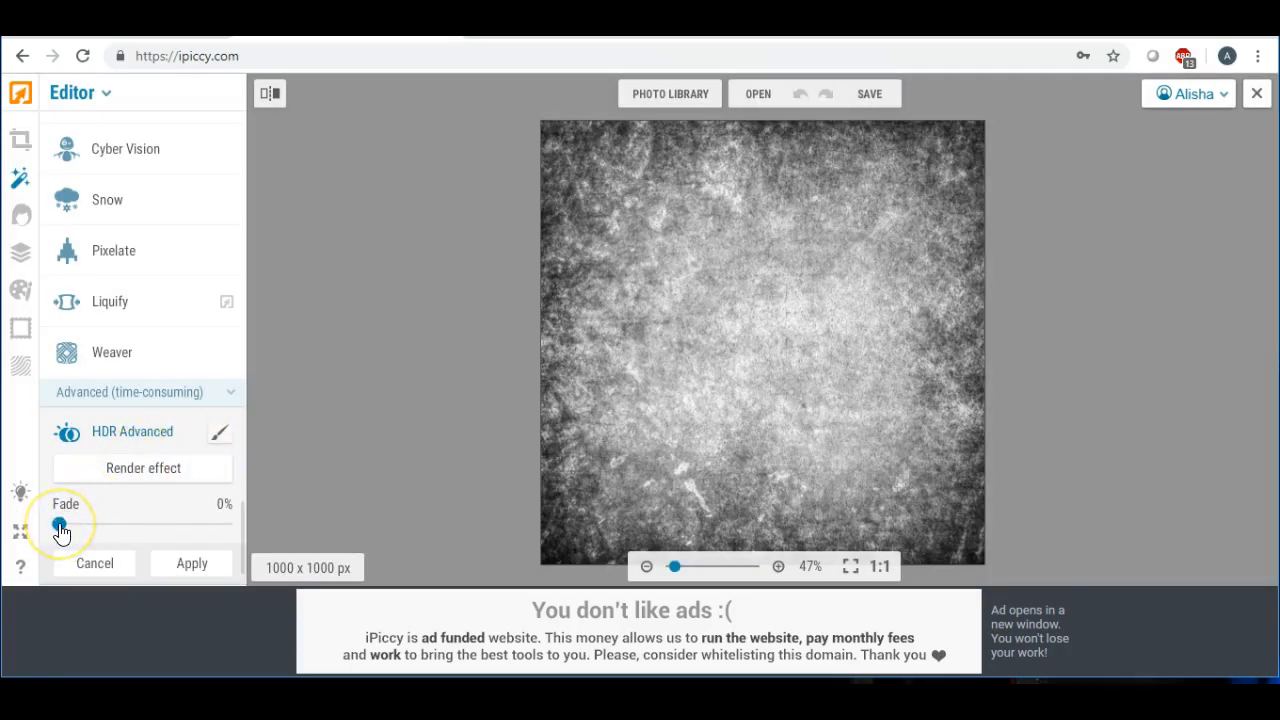
drag(61, 534, 210, 538)
click(192, 562)
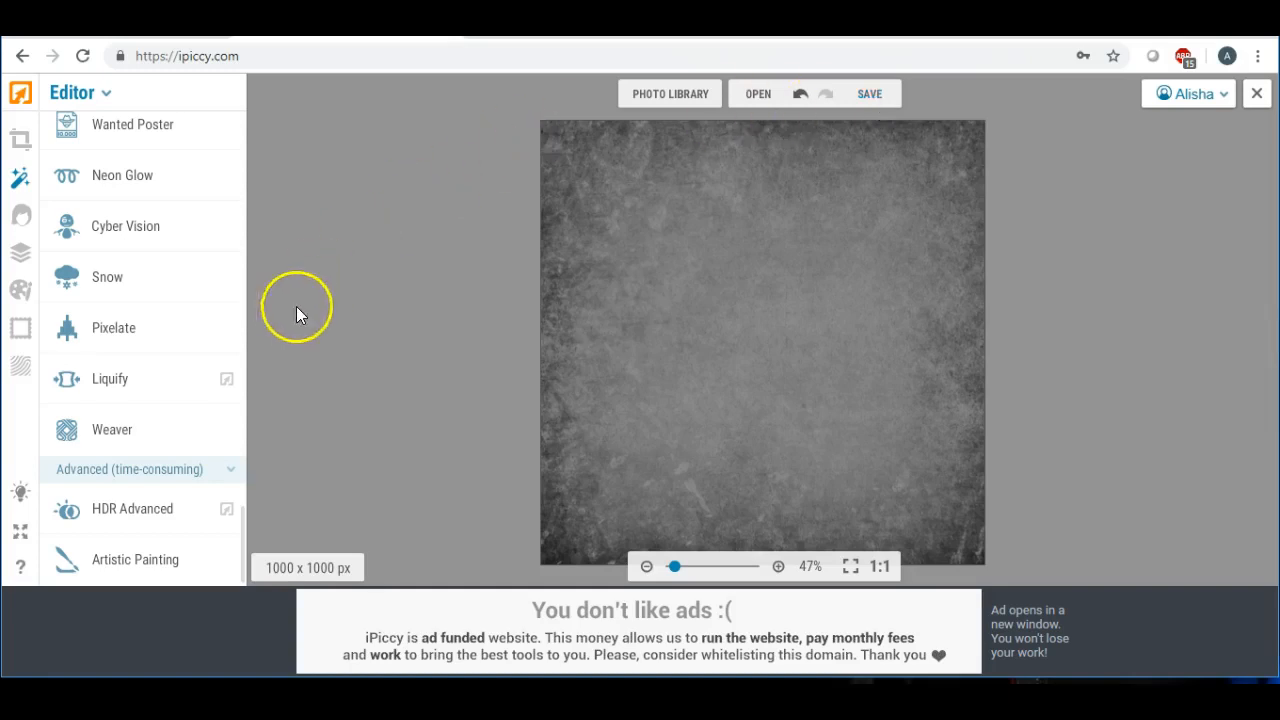
- Apply the blue-gray Misc texture, flipped vertically, in Multiply blend mode with 60% fade
click(20, 365)
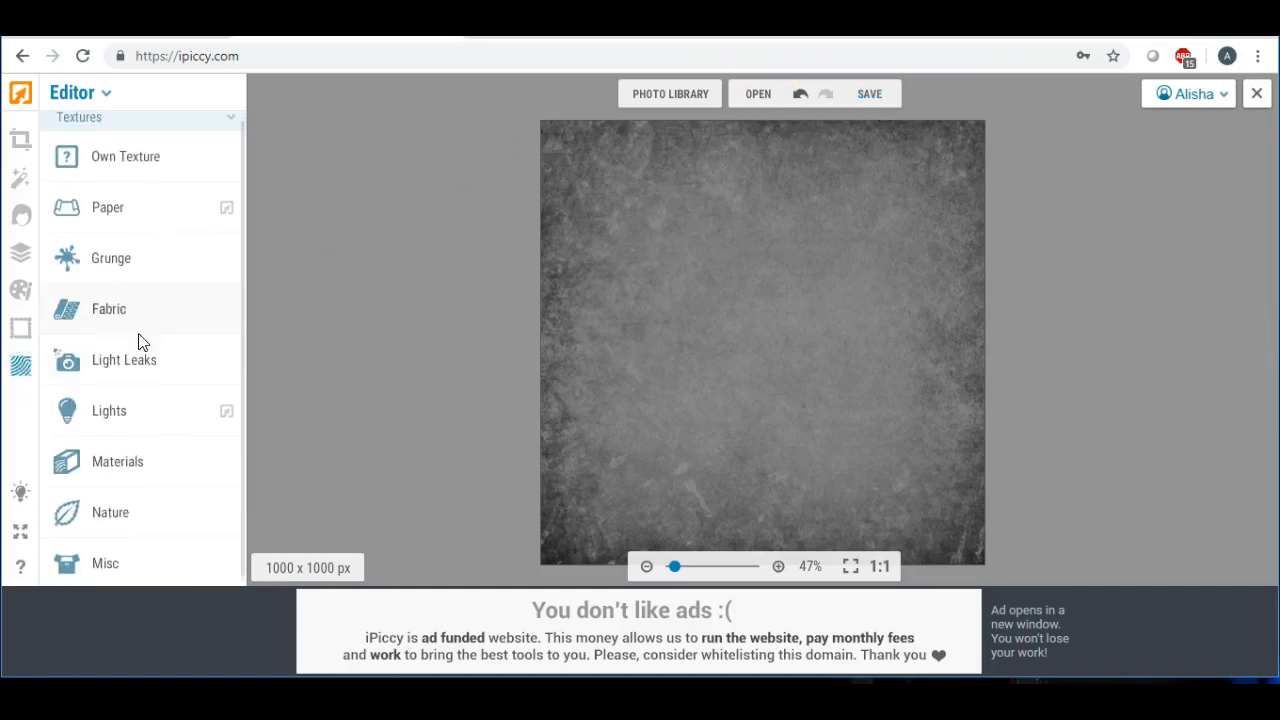
scroll(141, 344, up, 1)
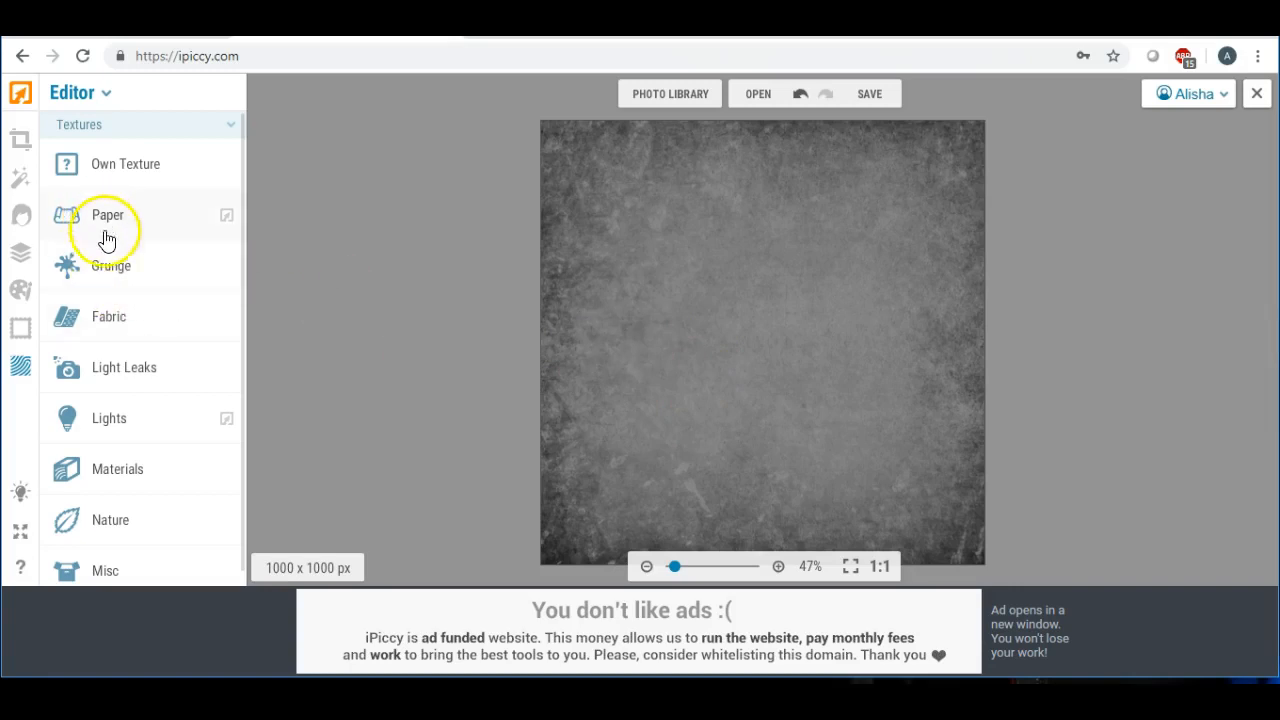
scroll(128, 398, down, 1)
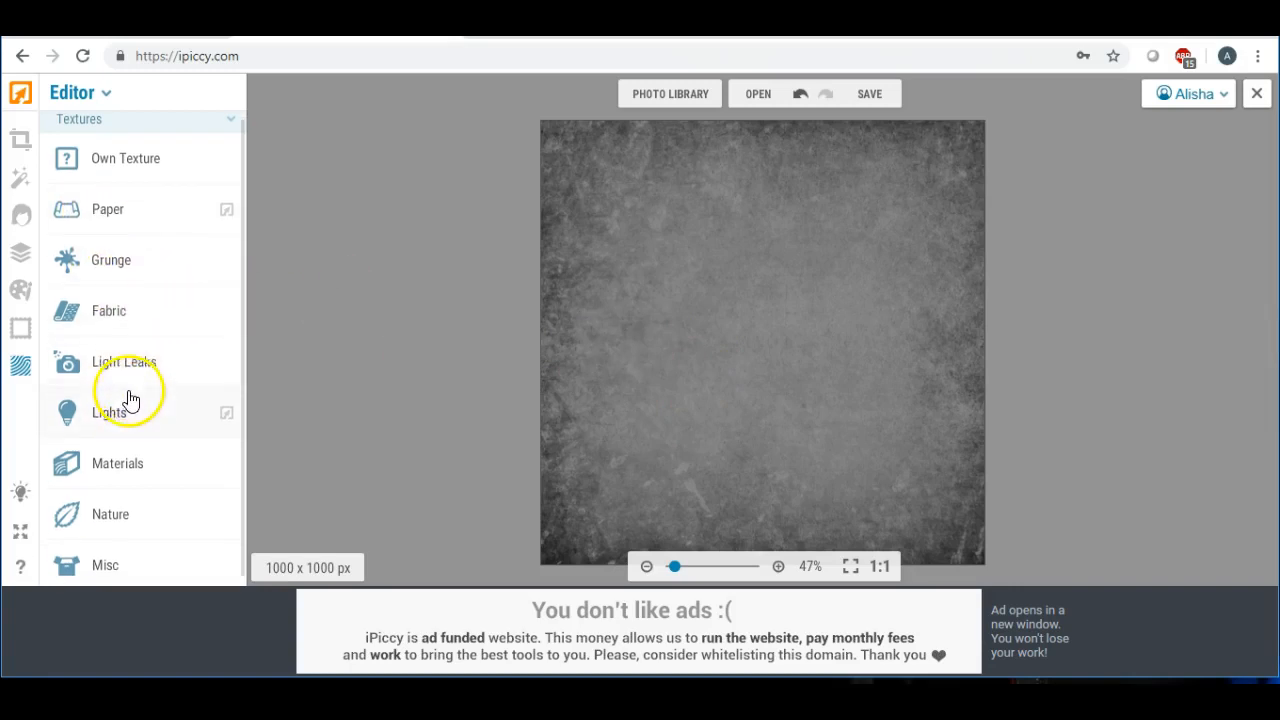
click(82, 580)
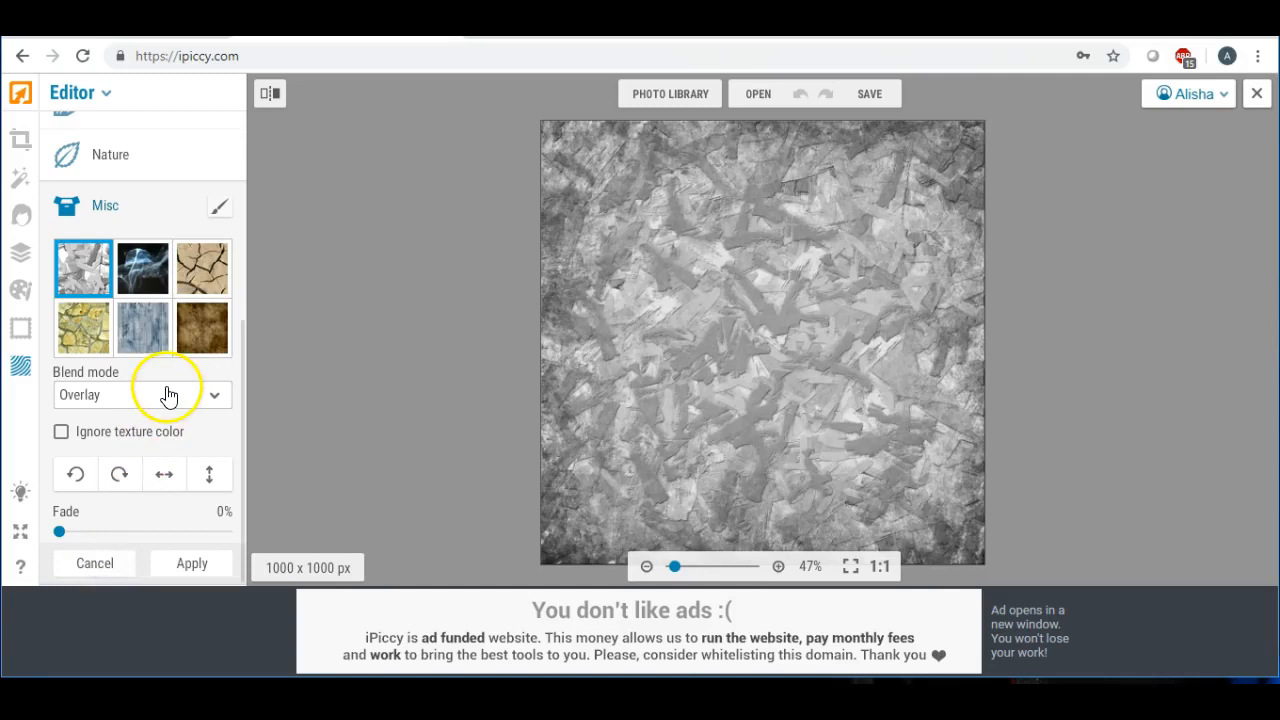
click(145, 330)
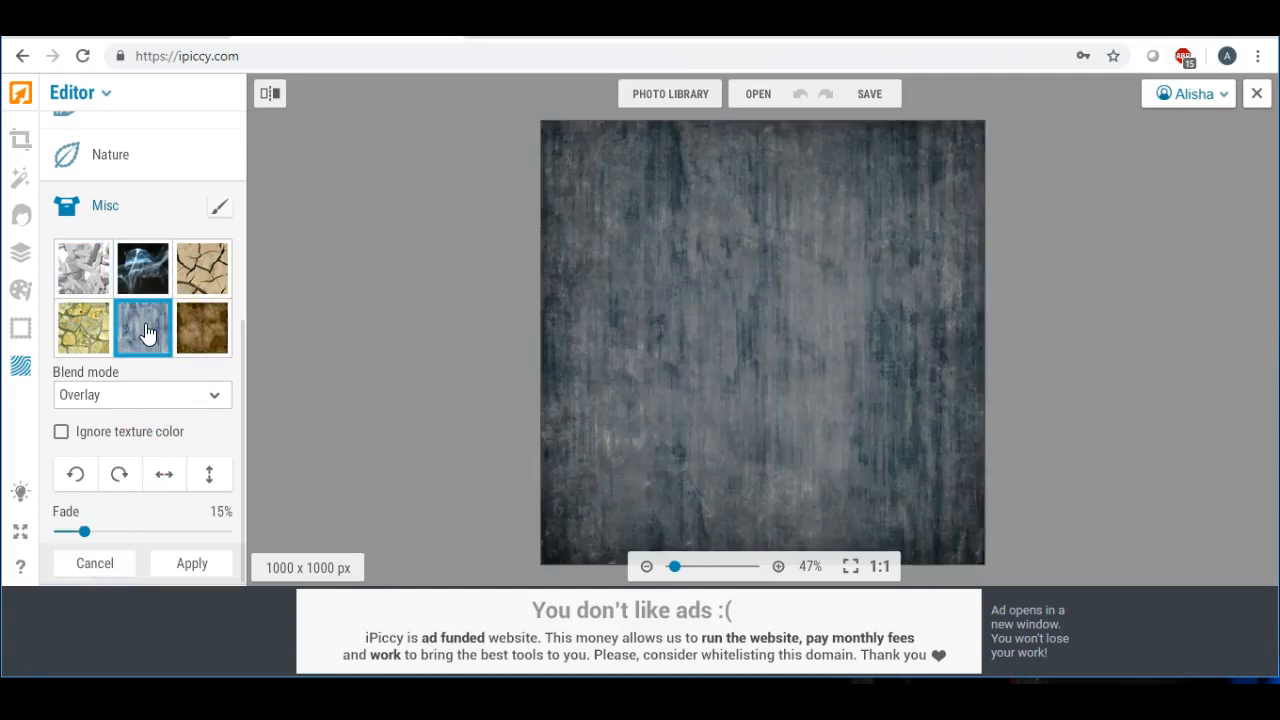
click(211, 398)
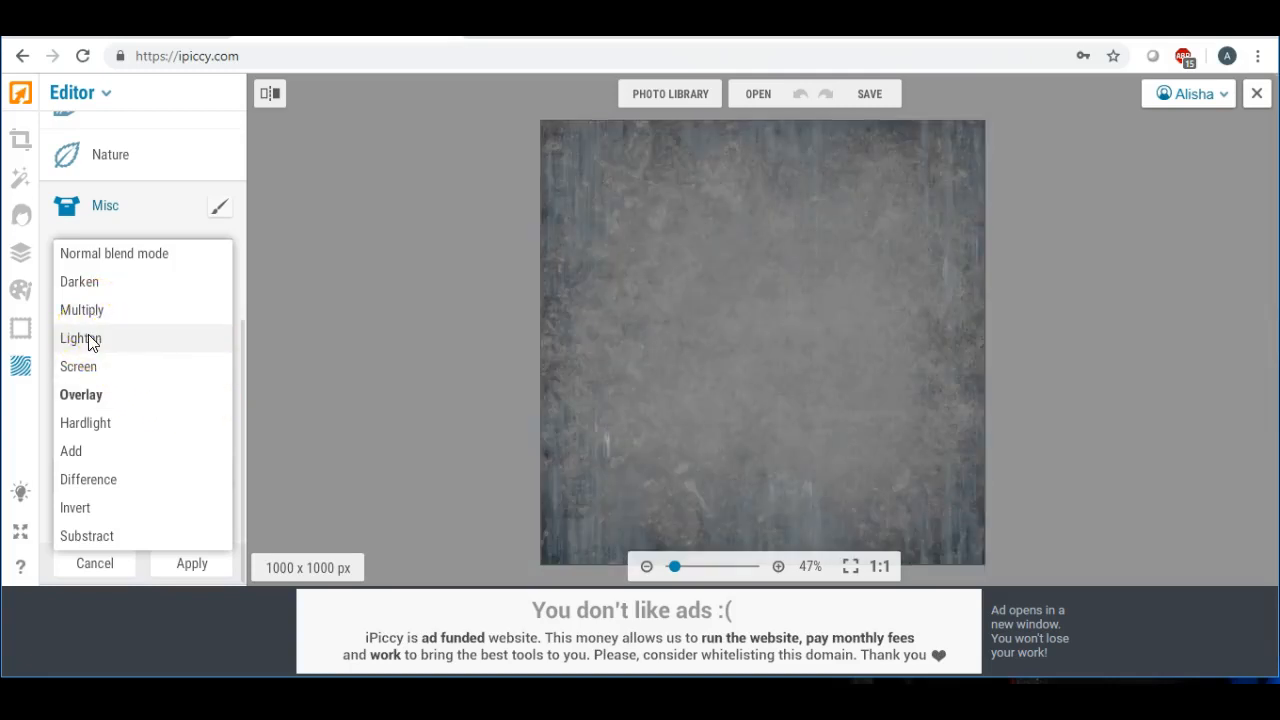
click(92, 316)
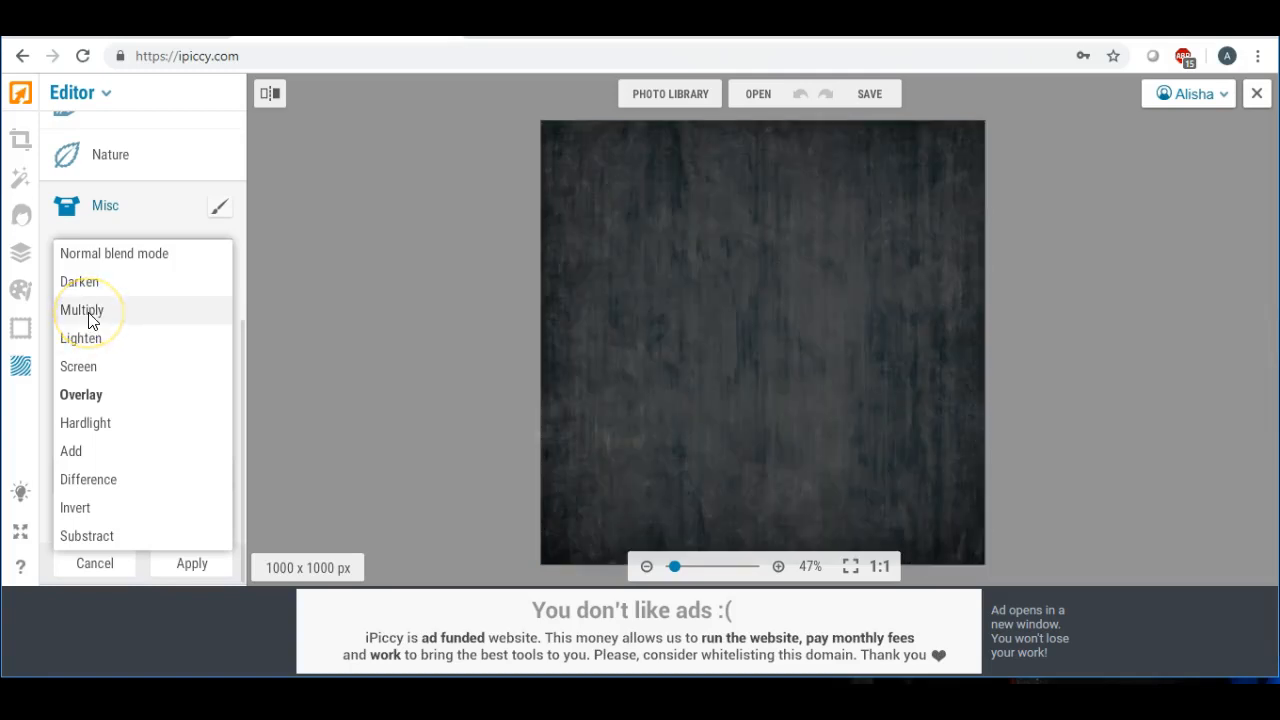
click(209, 474)
drag(84, 531, 145, 538)
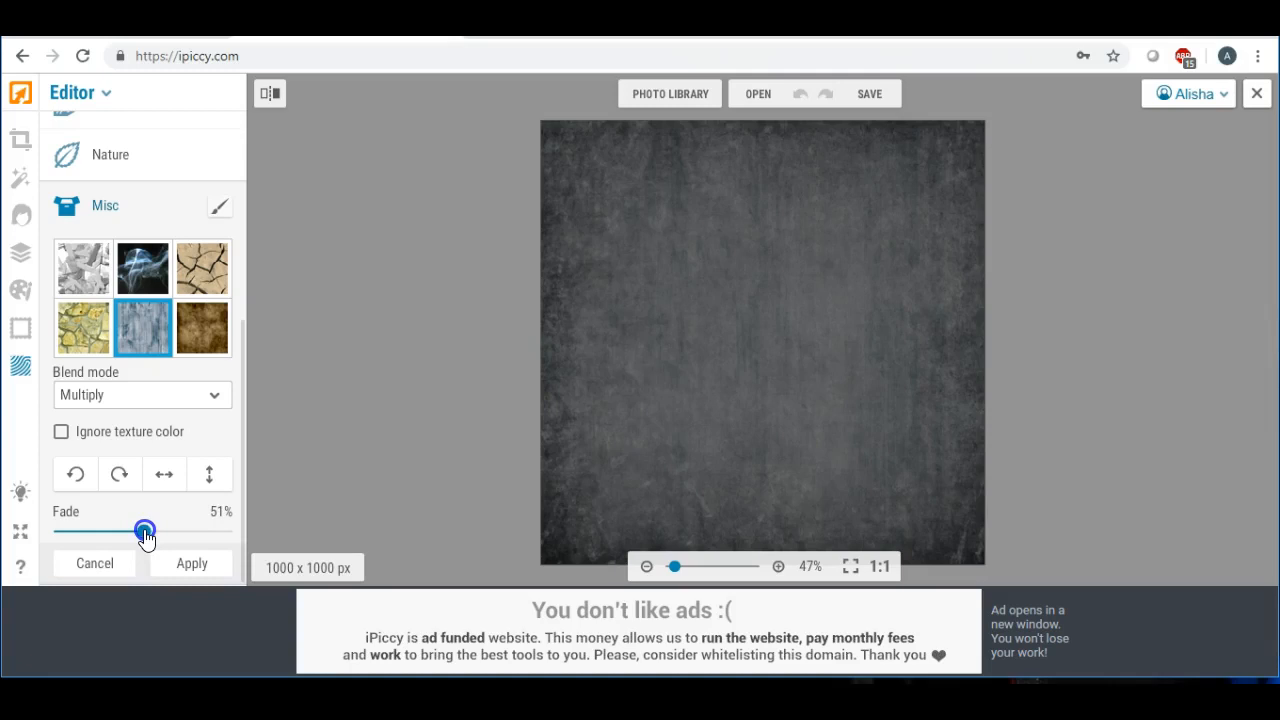
drag(145, 538, 161, 537)
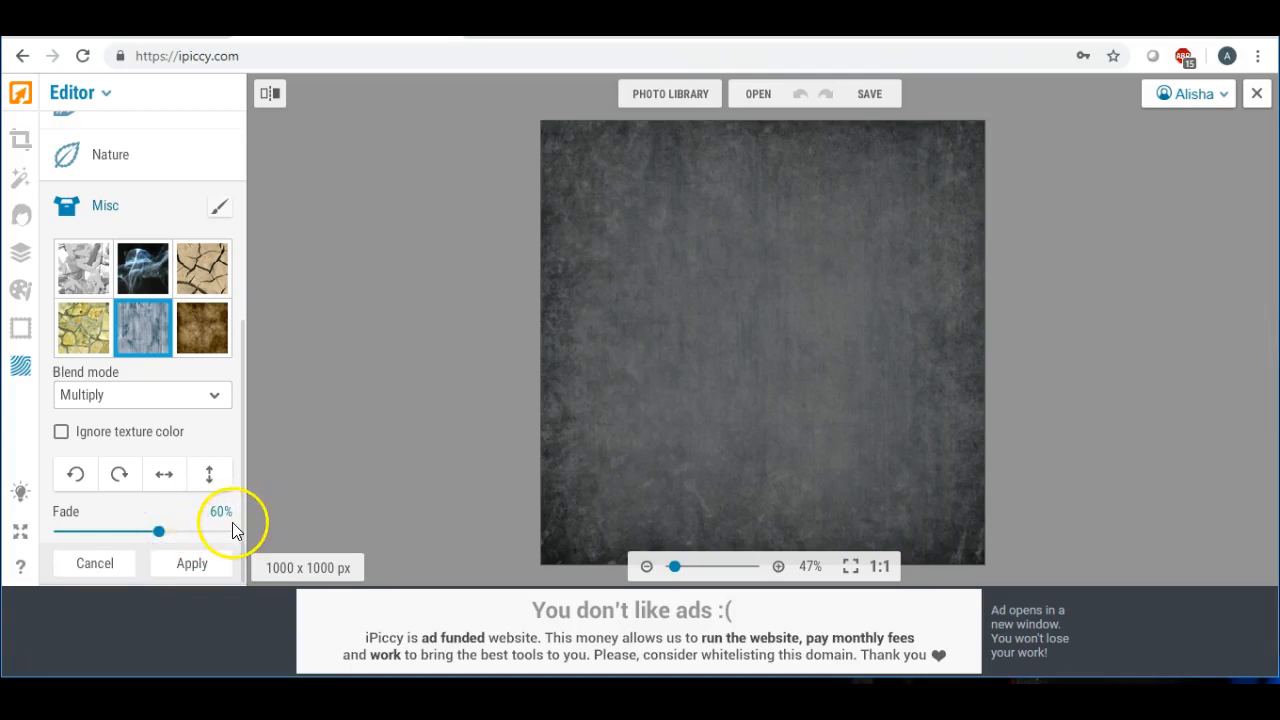
click(190, 563)
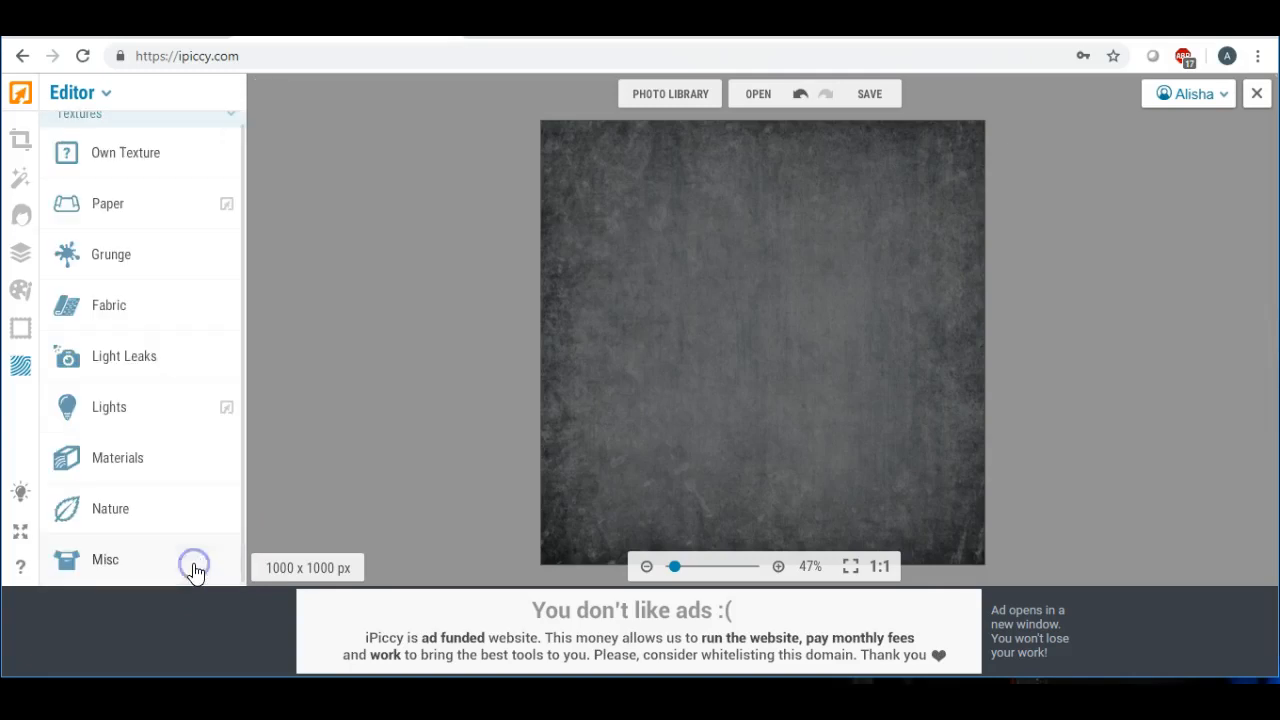
- Remove the blue tint from the newly textured canvas by applying a Colors adjustment with Saturation at -100
scroll(105, 395, up, 1)
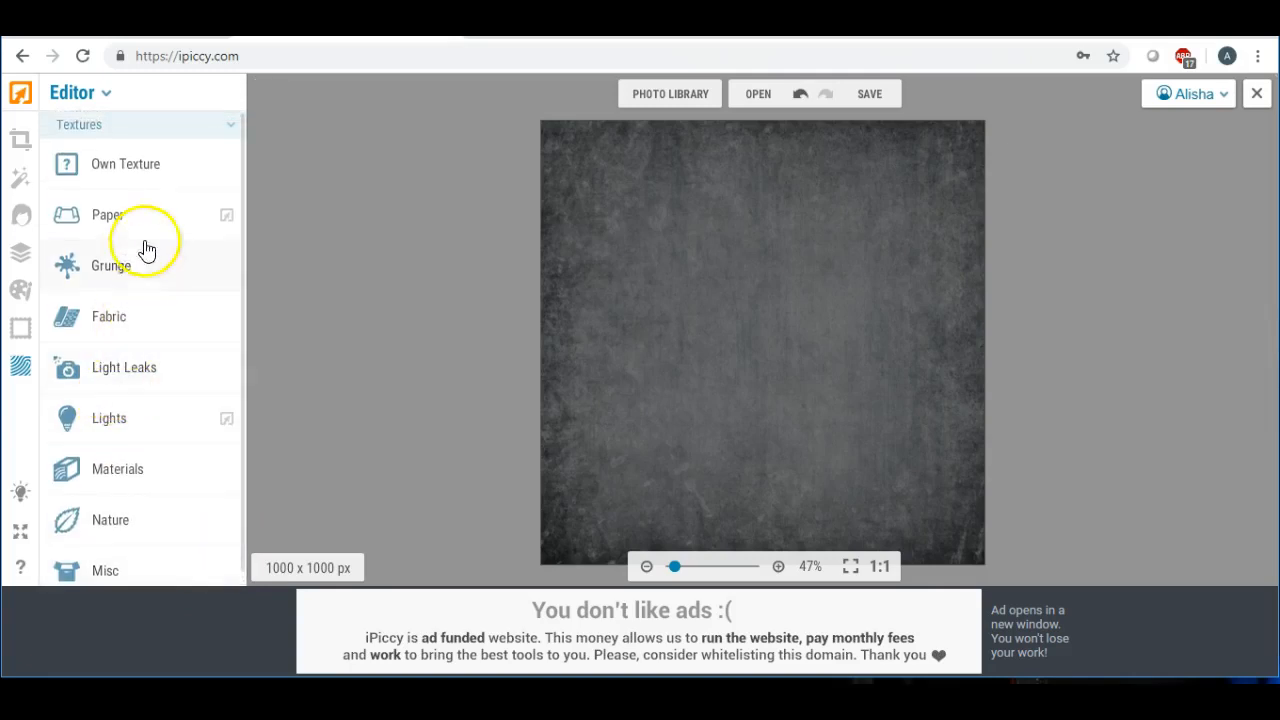
click(18, 142)
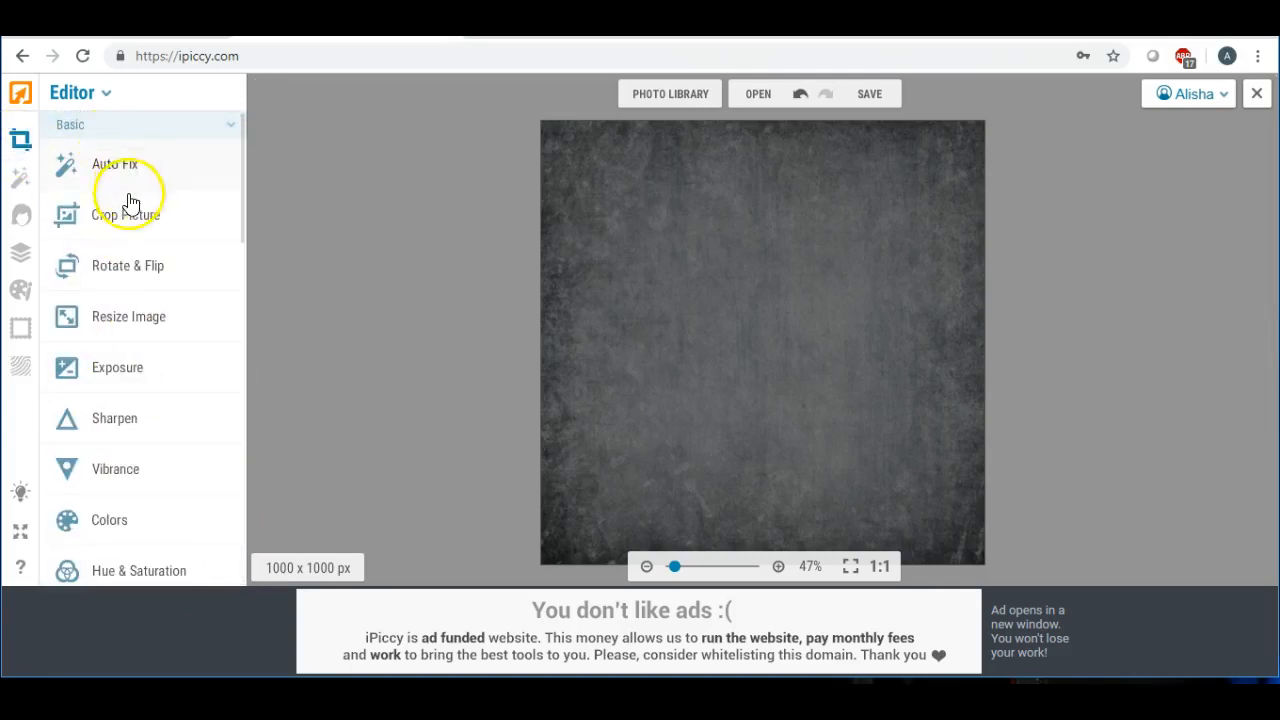
scroll(143, 383, down, 1)
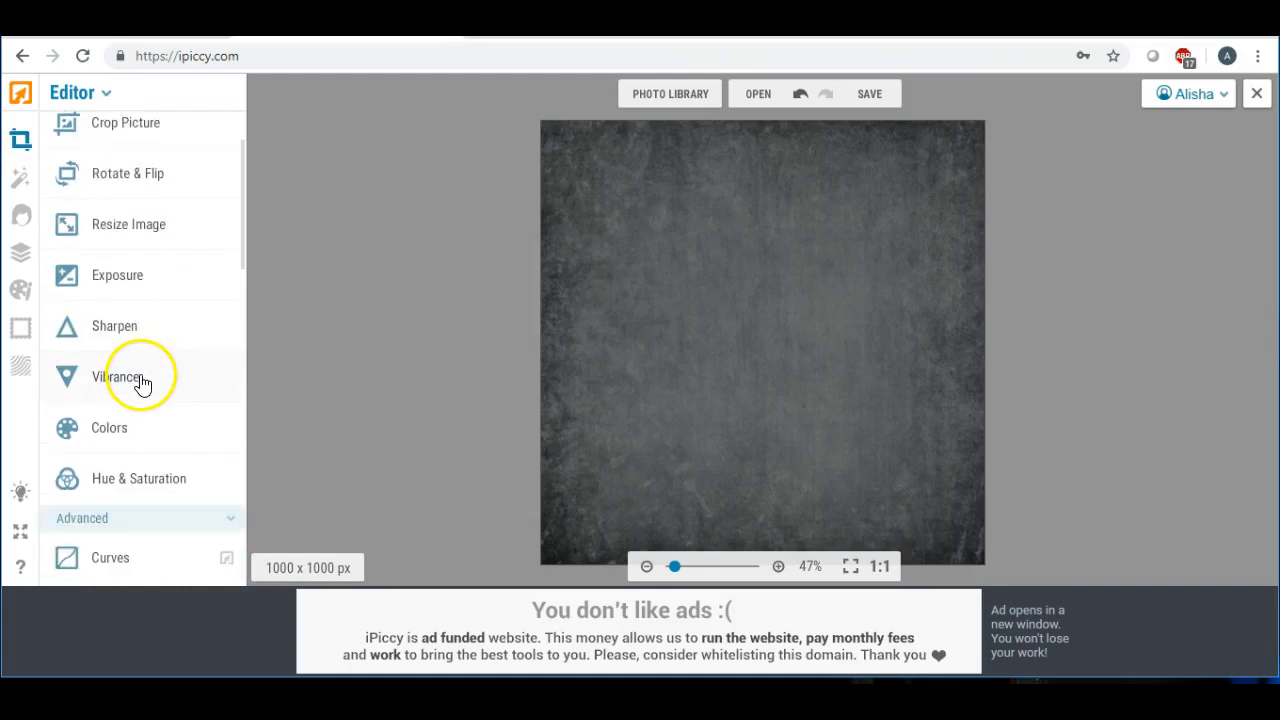
click(112, 432)
drag(145, 428, 59, 422)
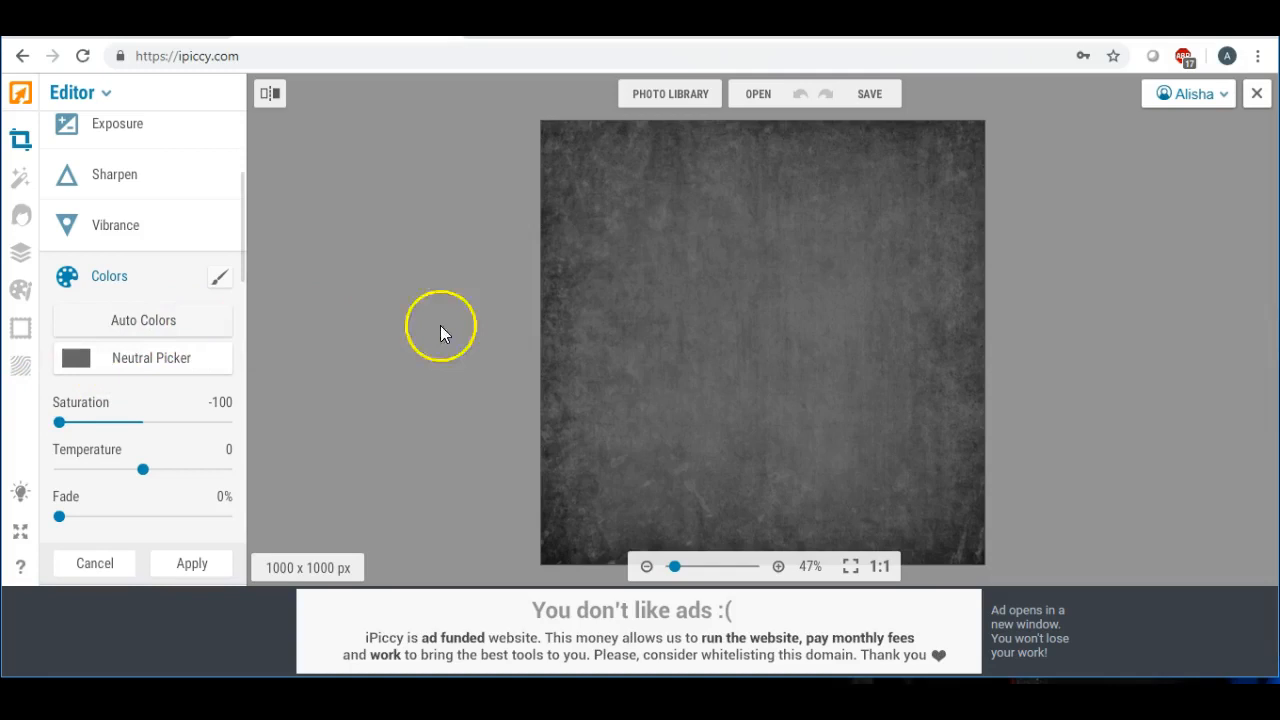
click(195, 565)
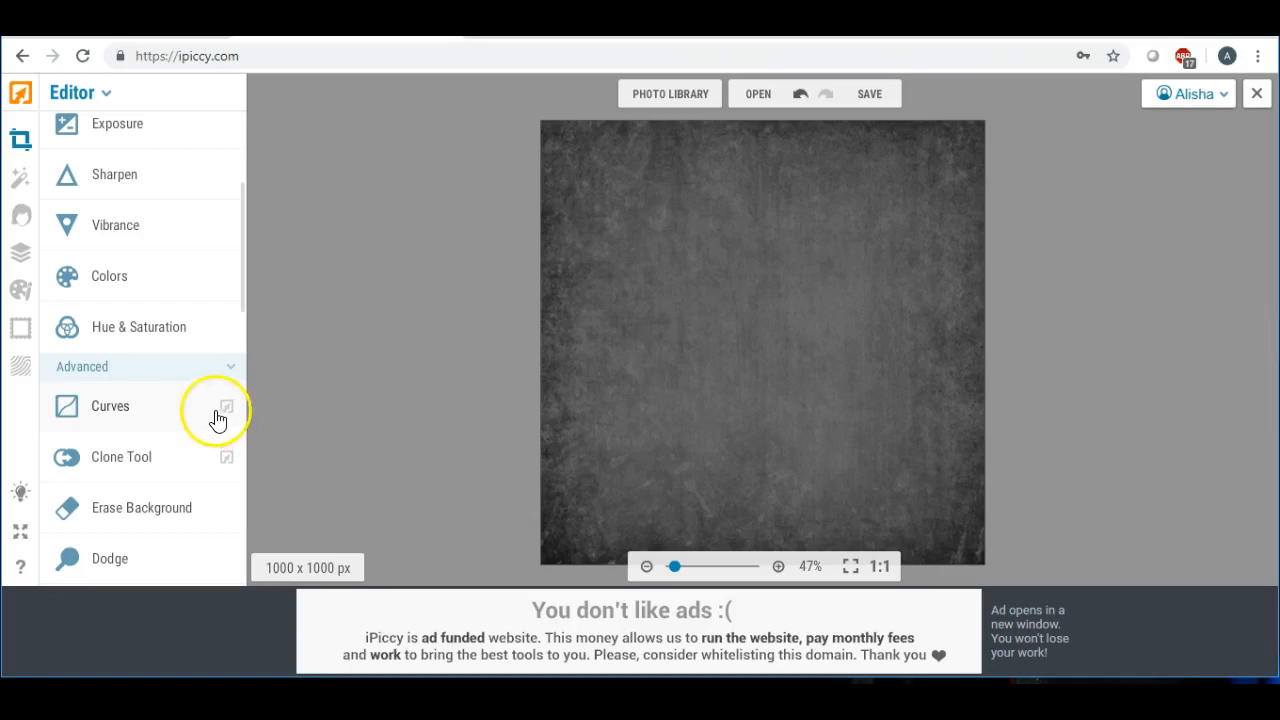
- Crop the dark edges off the picture without constraints, keeping an area of about 859 x 869 px
scroll(187, 345, up, 3)
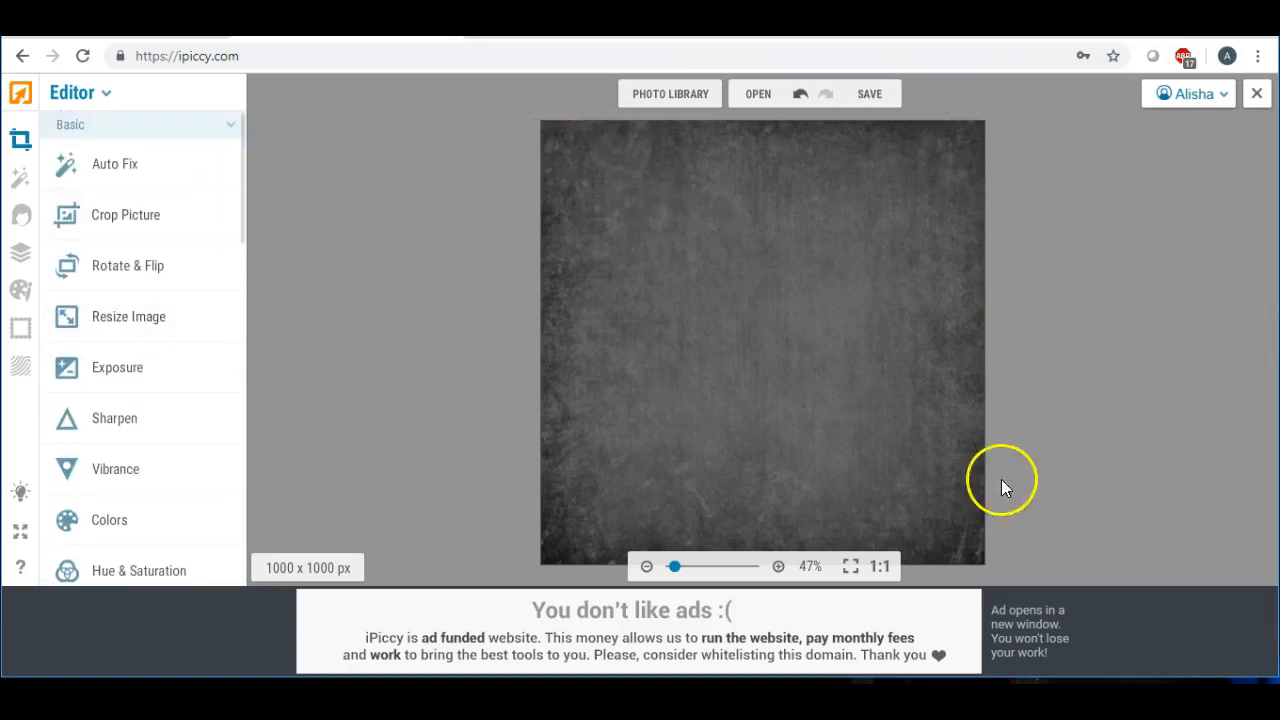
click(130, 222)
drag(773, 292, 719, 242)
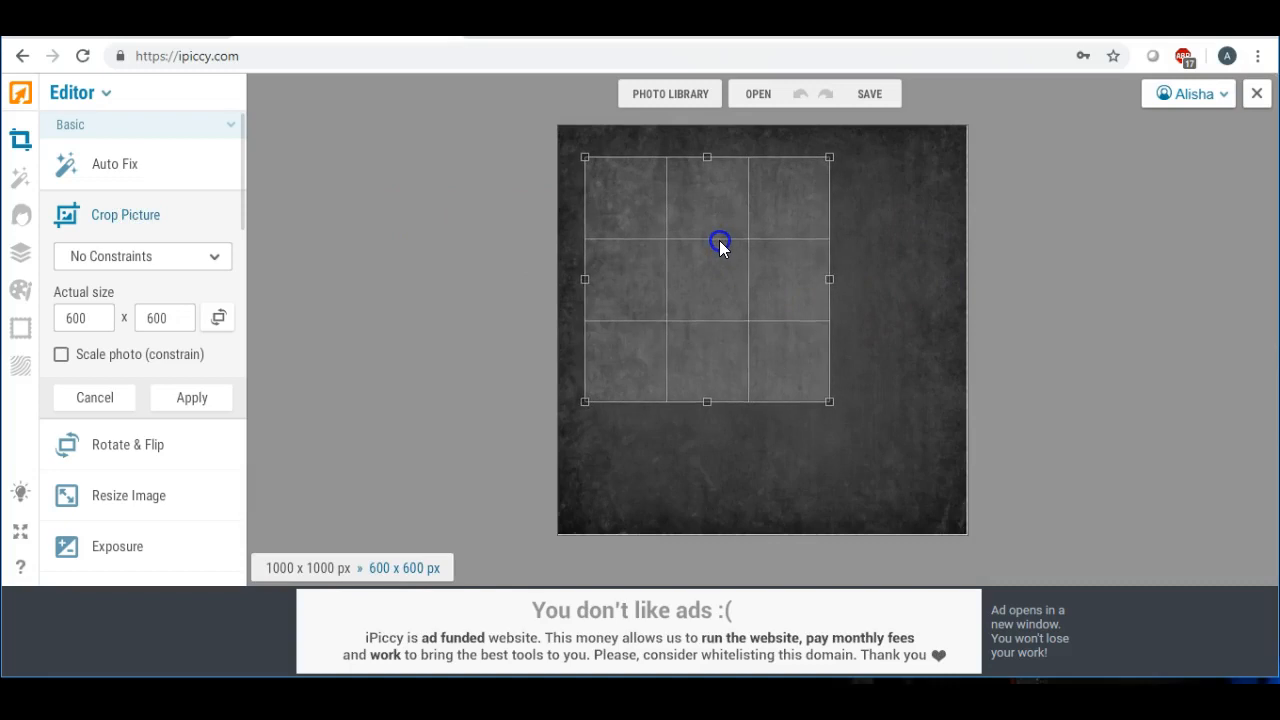
drag(829, 281, 936, 289)
drag(760, 402, 746, 516)
click(215, 399)
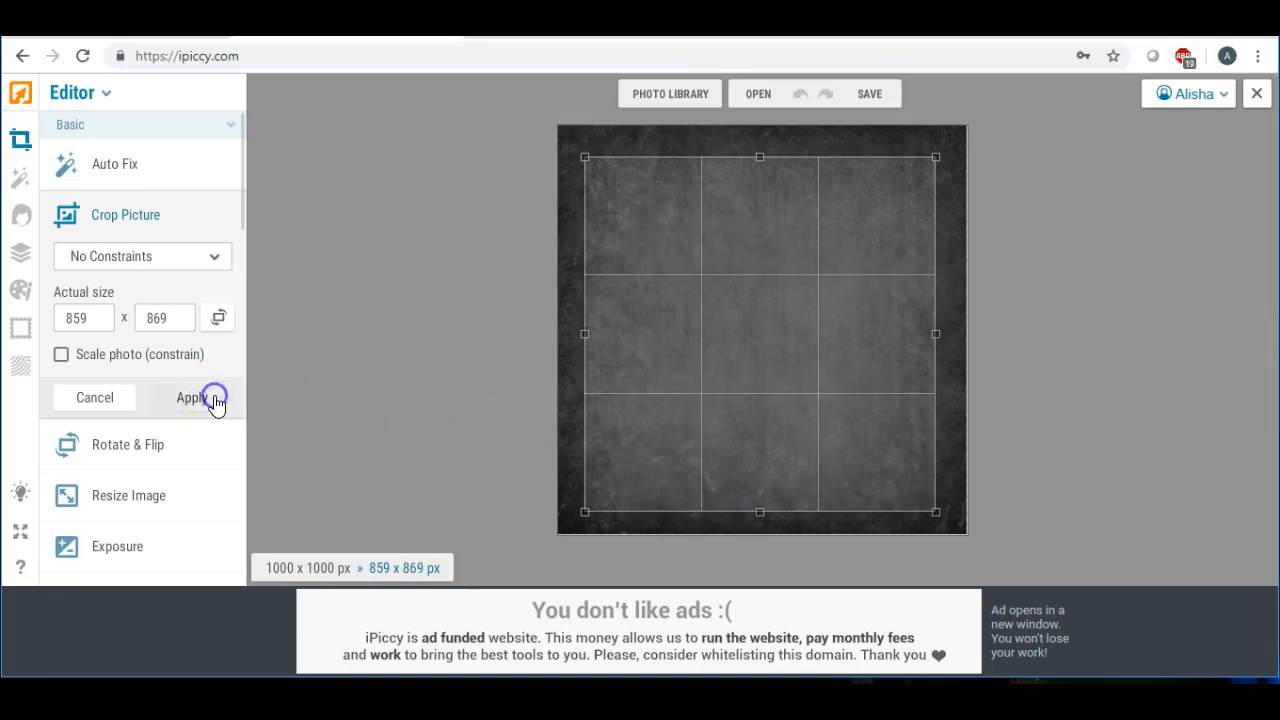
- Save the cropped picture to the Desktop as a .jpg file named chalk
click(869, 97)
click(852, 131)
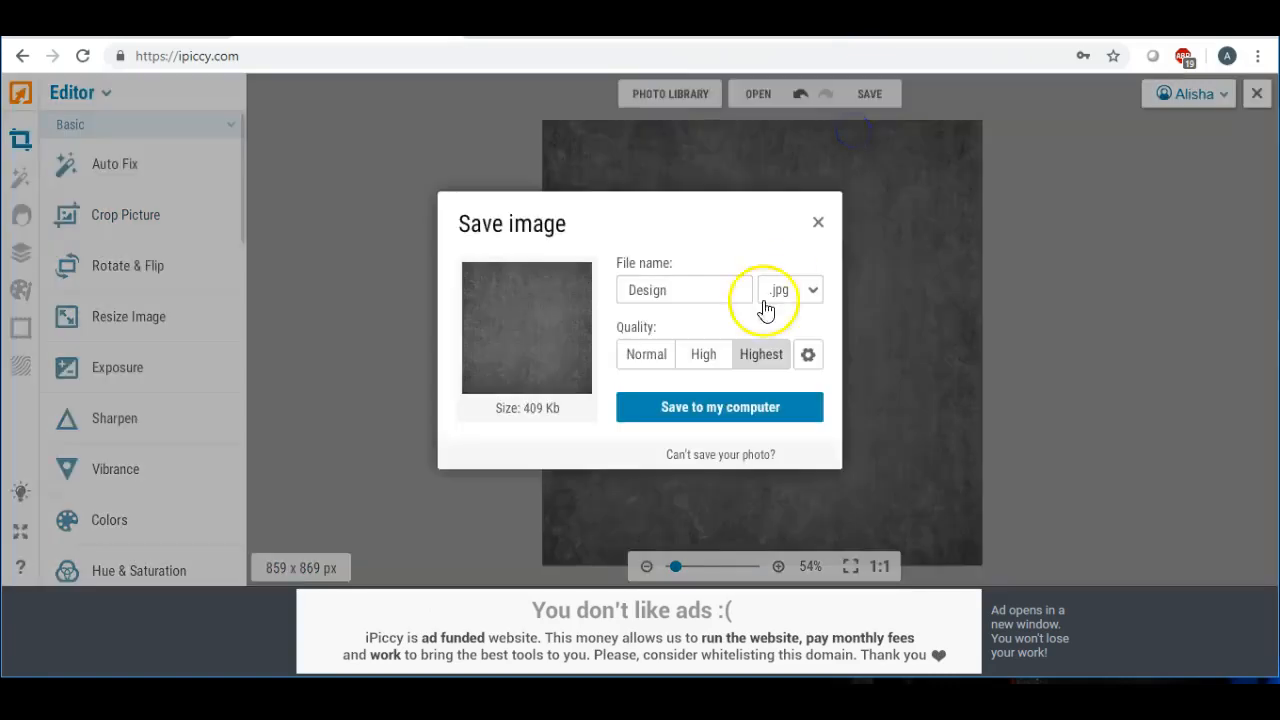
drag(686, 297, 549, 291)
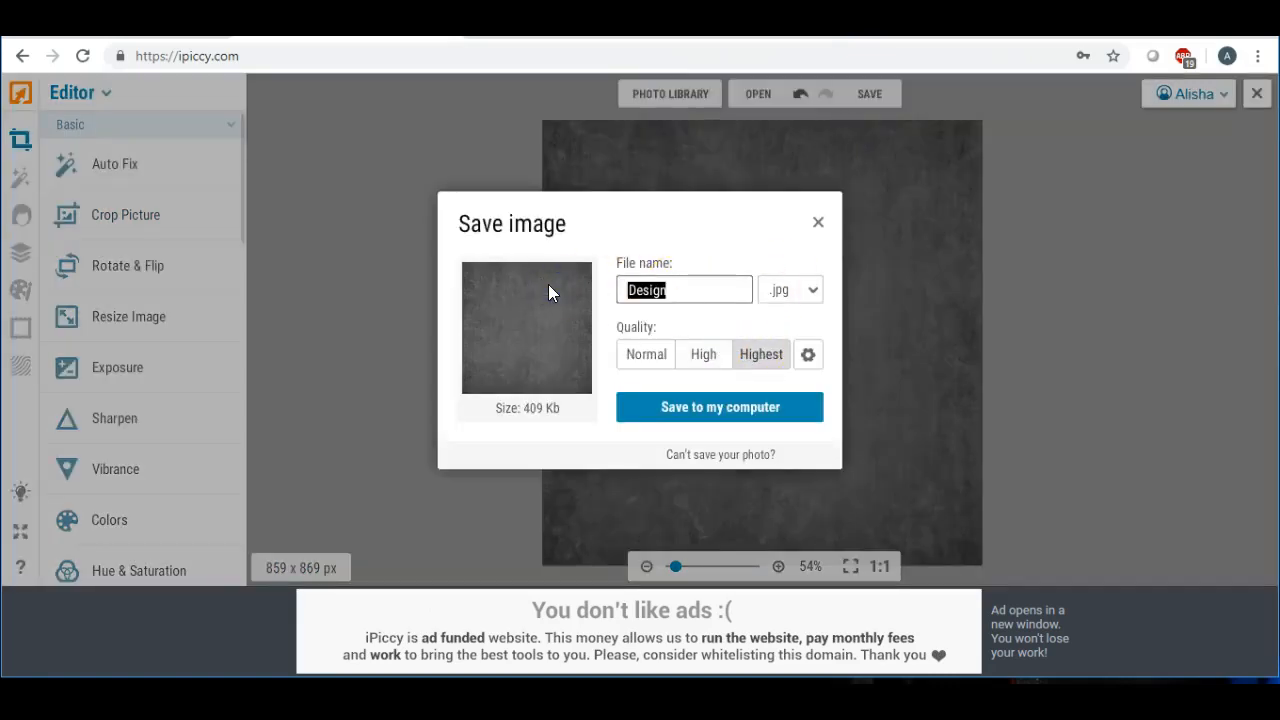
key(BackSpace)
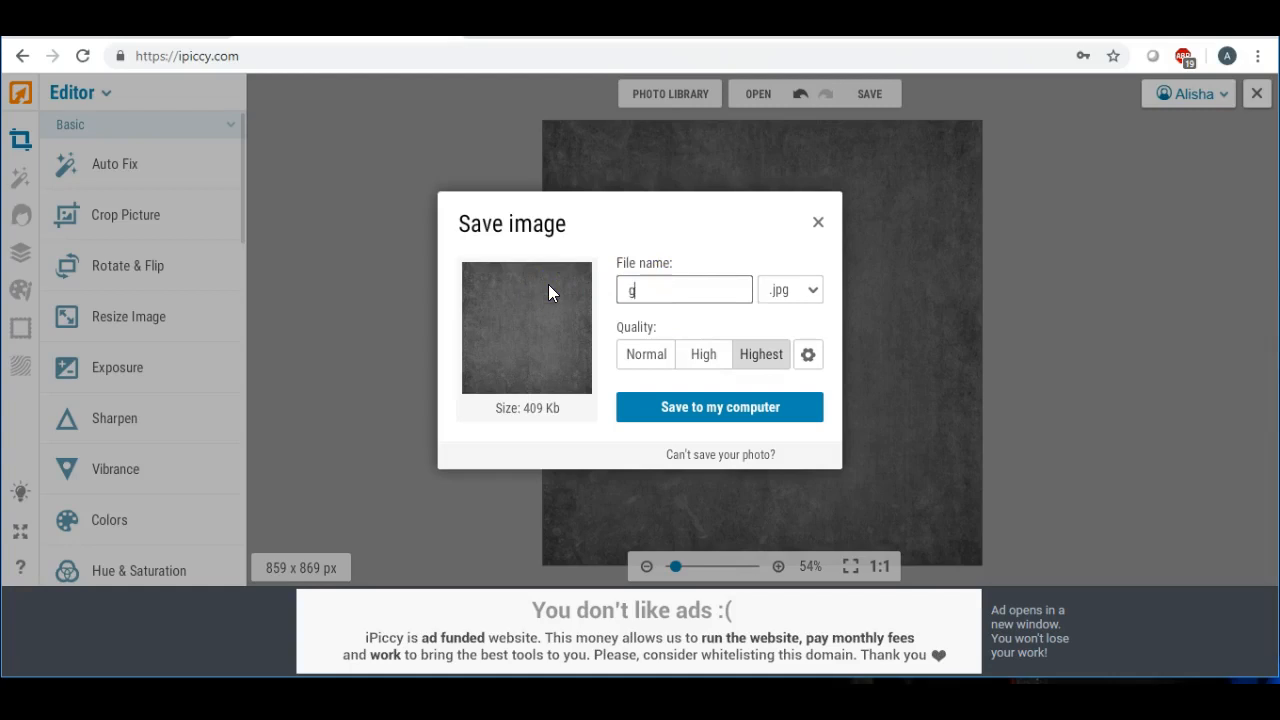
text(chalk)
click(713, 408)
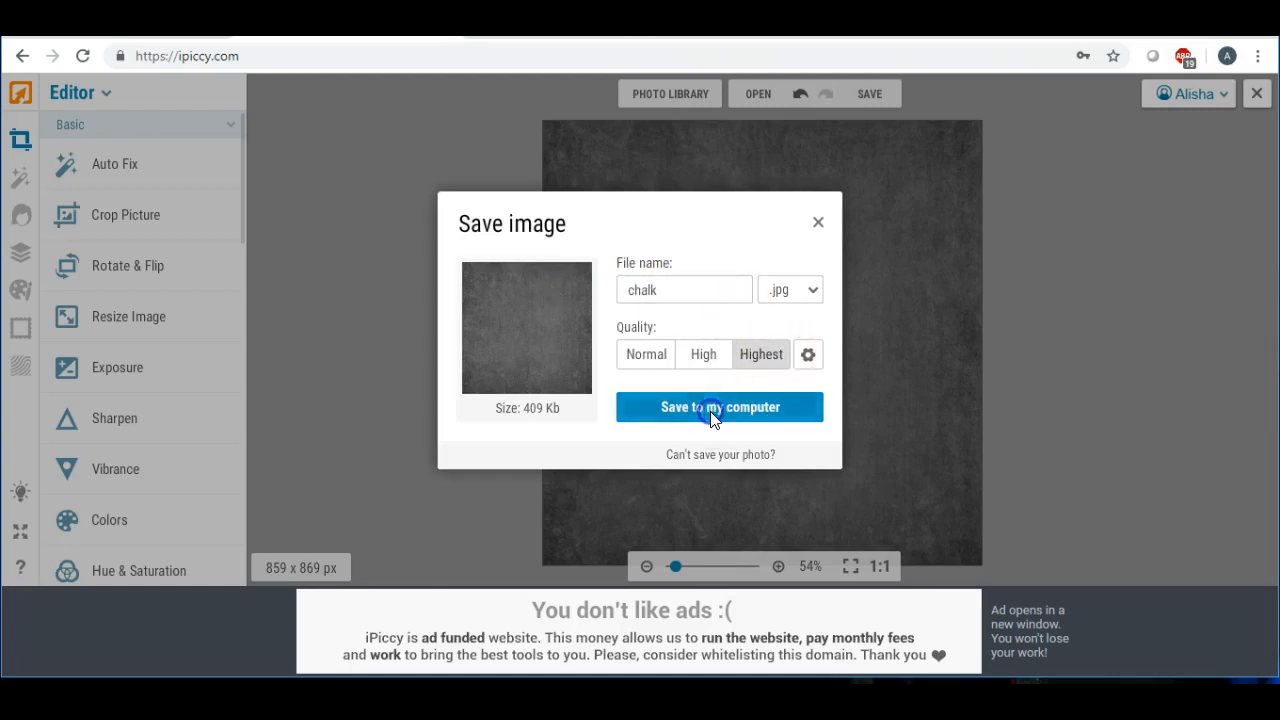
scroll(153, 172, up, 3)
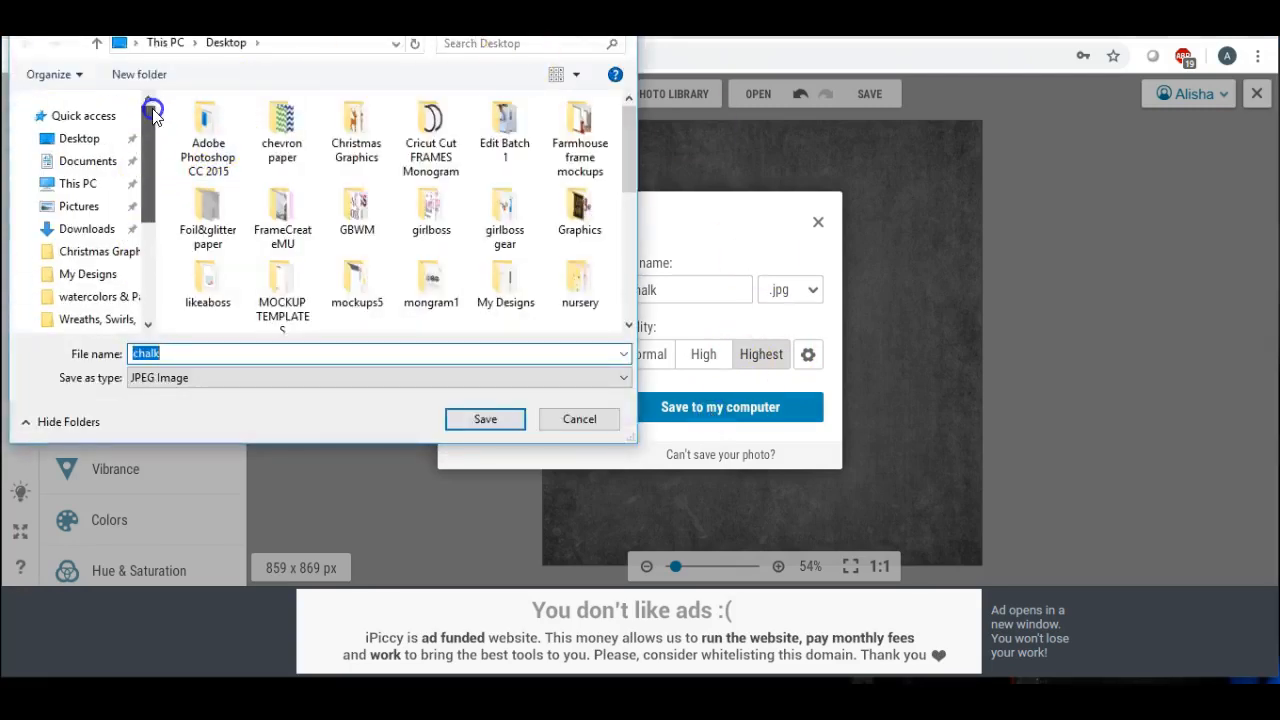
click(75, 138)
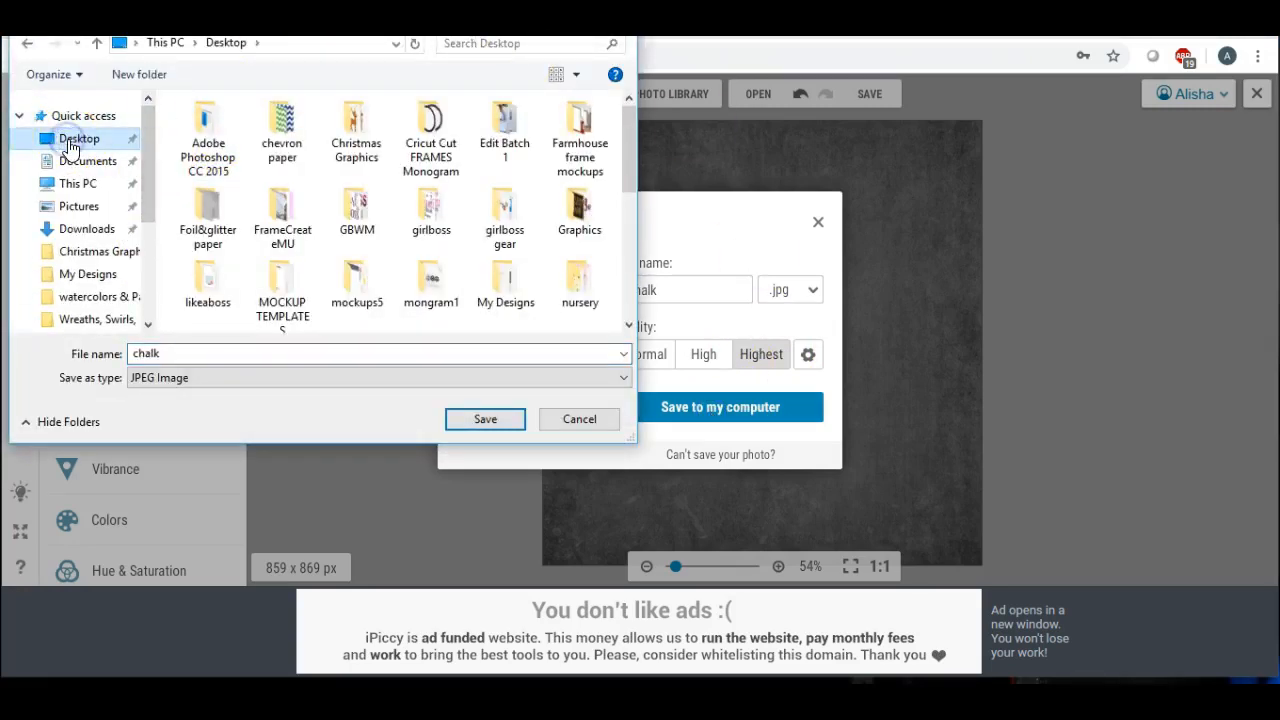
click(466, 424)
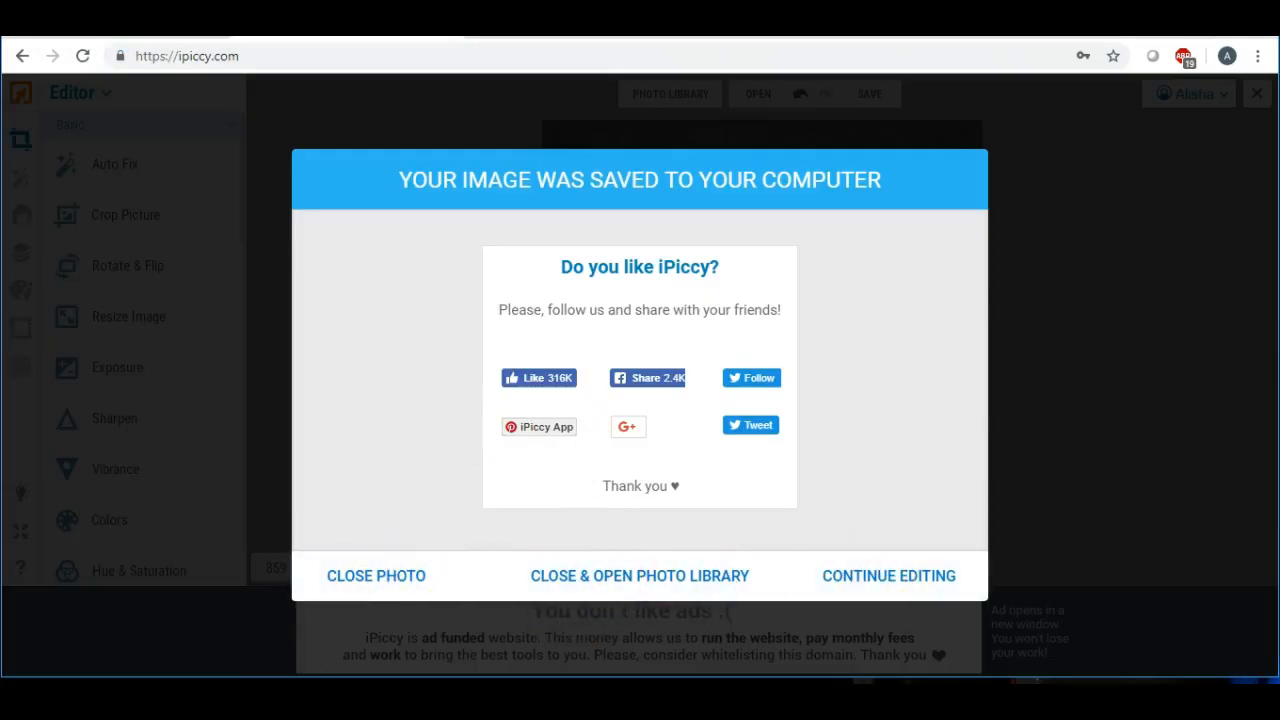
- Switch to Paint.NET and open the chalk picture from the Desktop
click(214, 701)
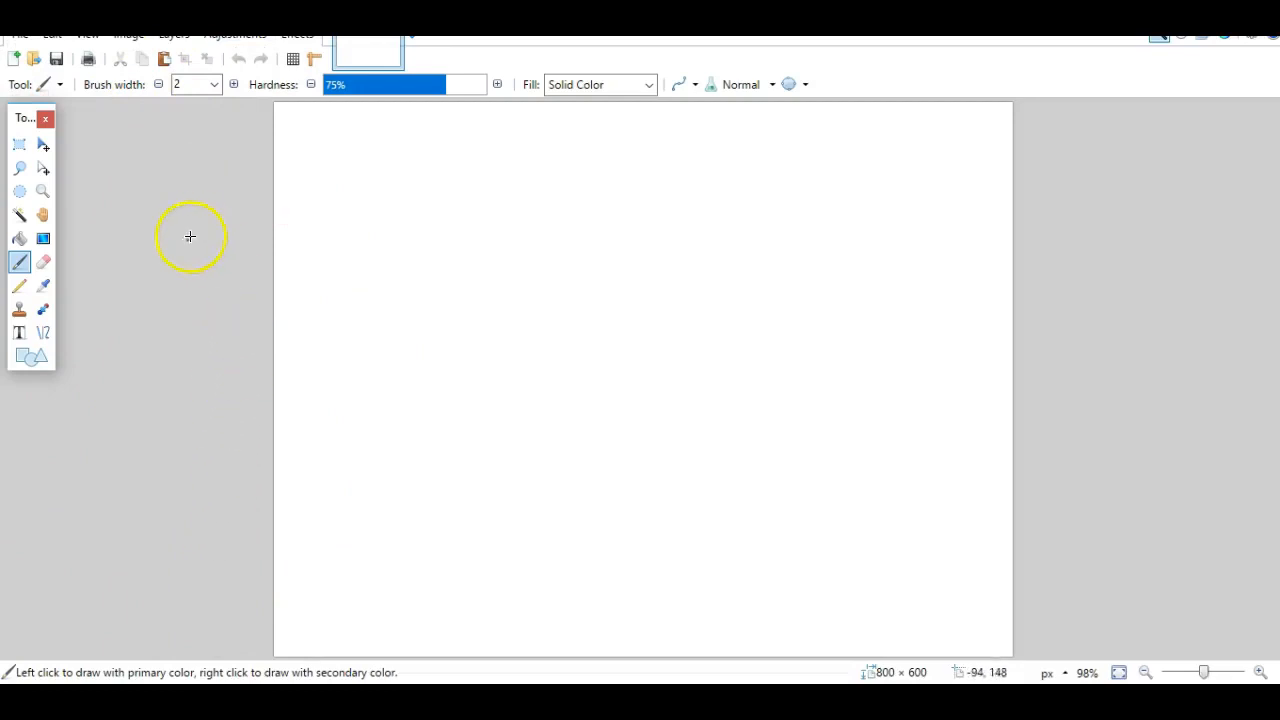
click(19, 40)
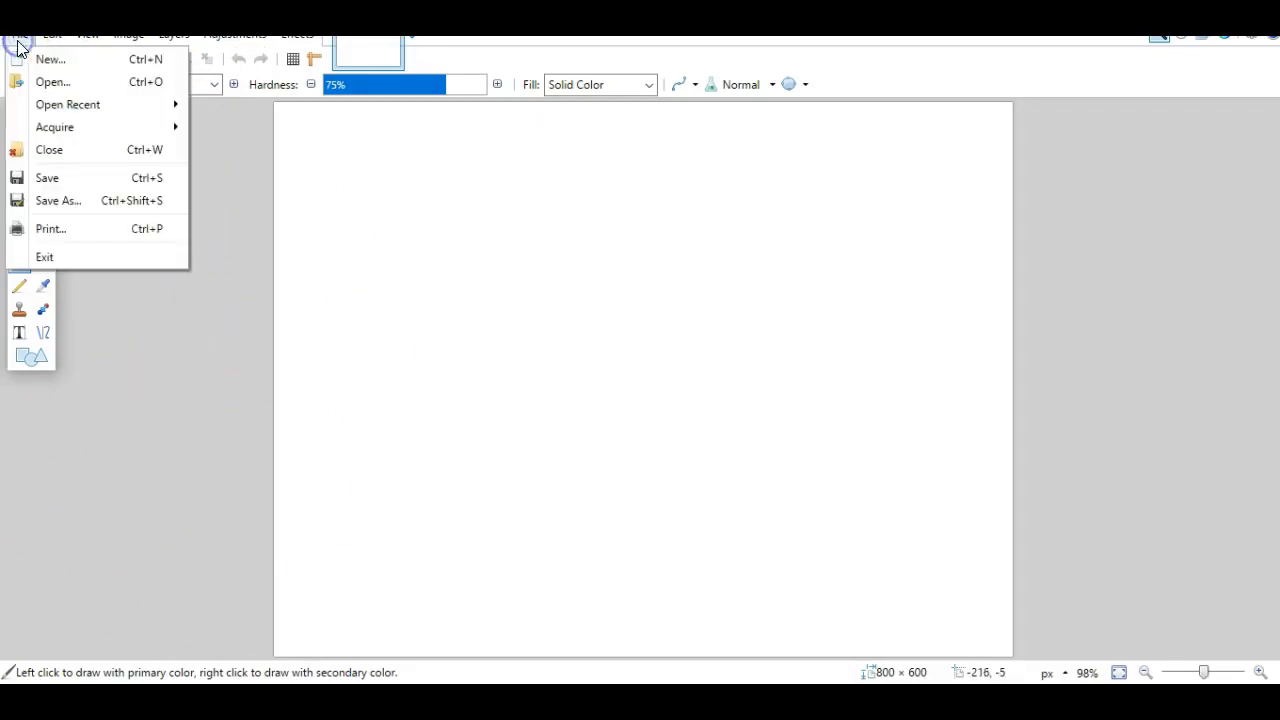
click(46, 82)
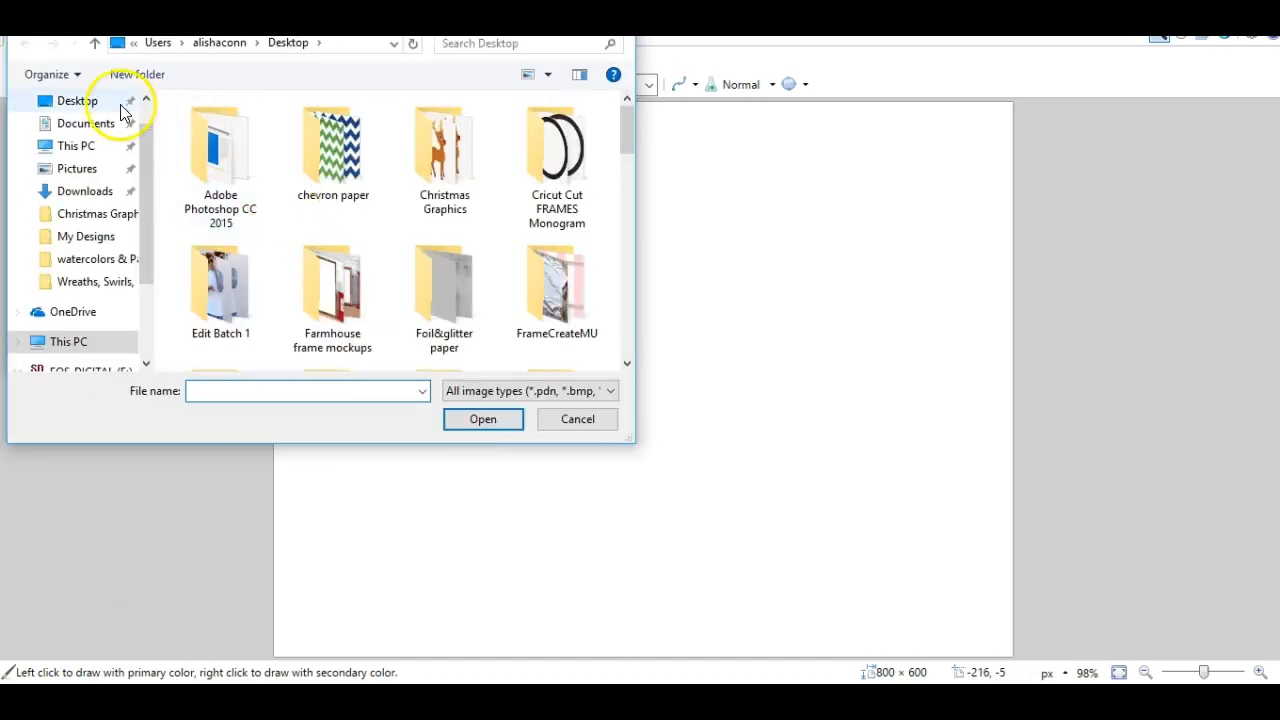
click(84, 103)
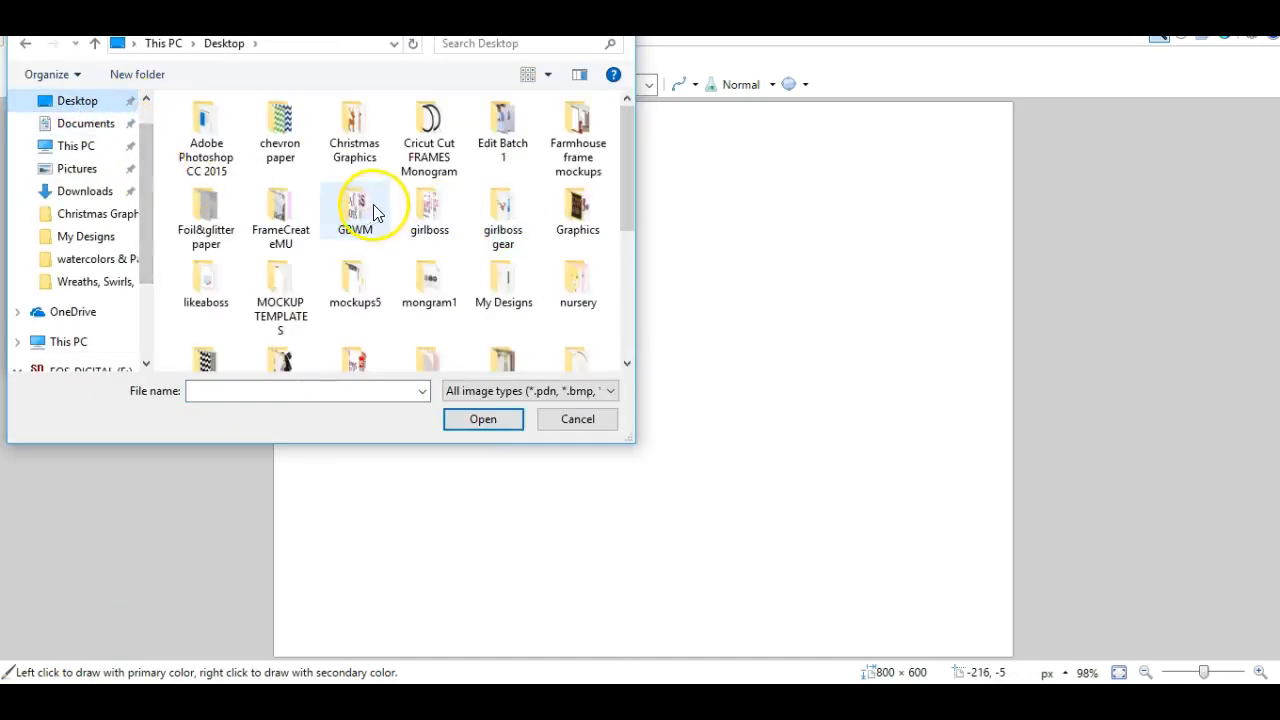
click(88, 124)
click(78, 101)
scroll(358, 175, down, 3)
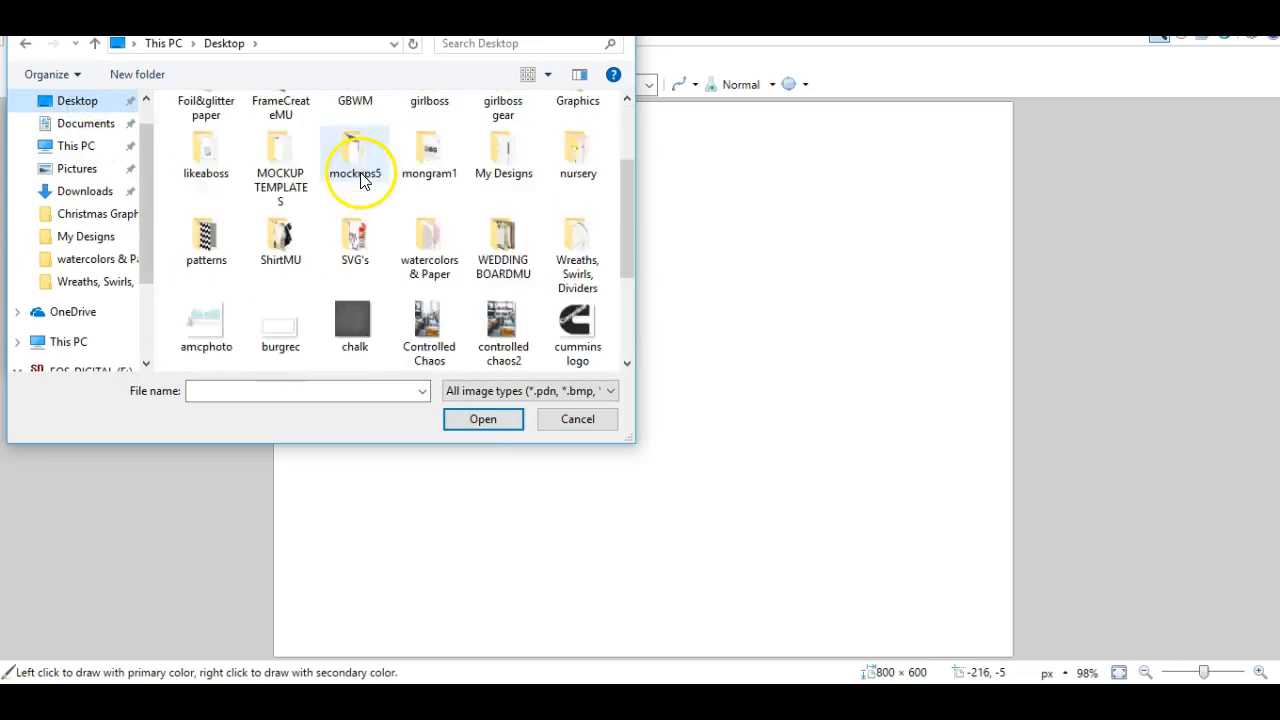
double_click(359, 180)
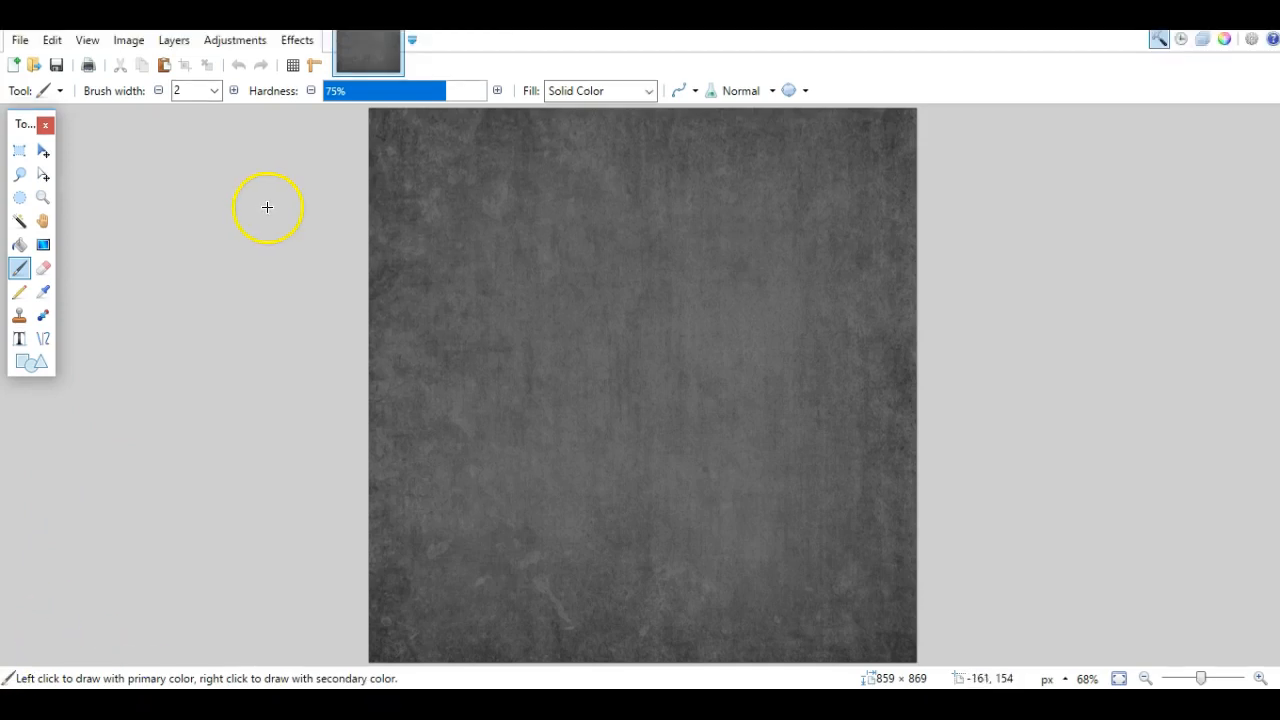
- Start a Clouds render effect on the chalk picture with Scale 394 and Multiply blend mode, keeping its dialog clear of the canvas
click(294, 42)
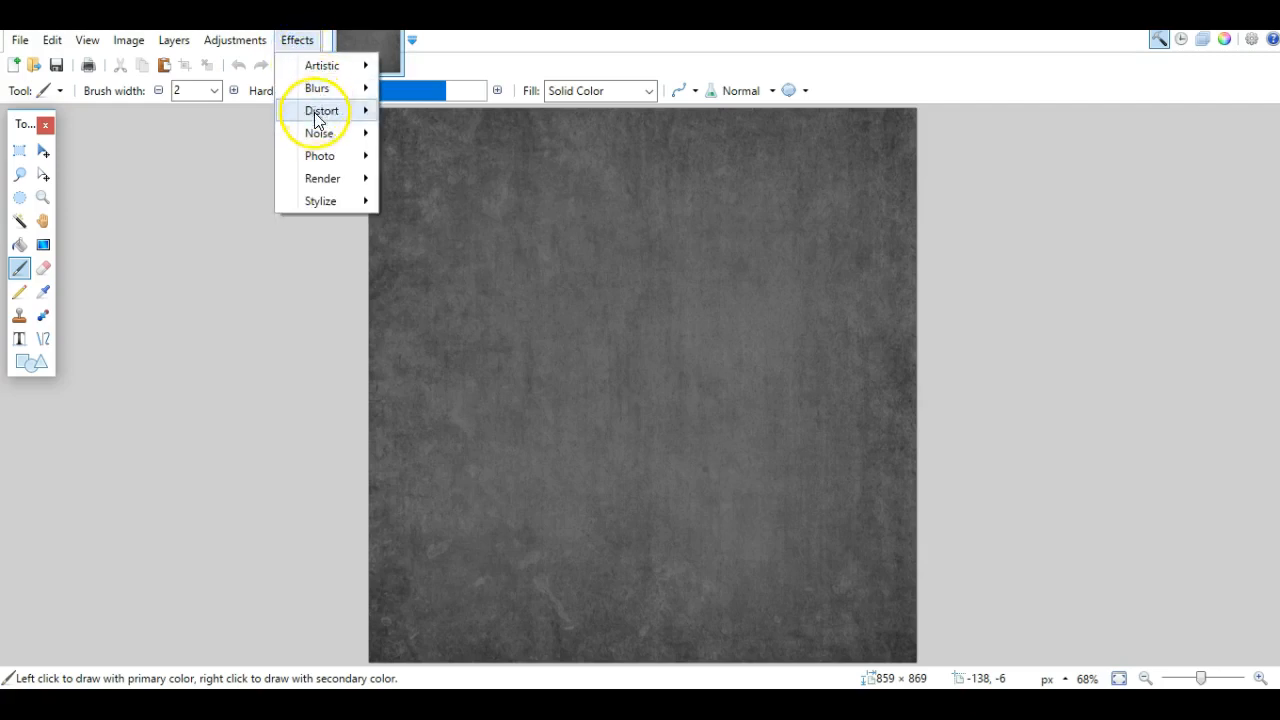
click(327, 183)
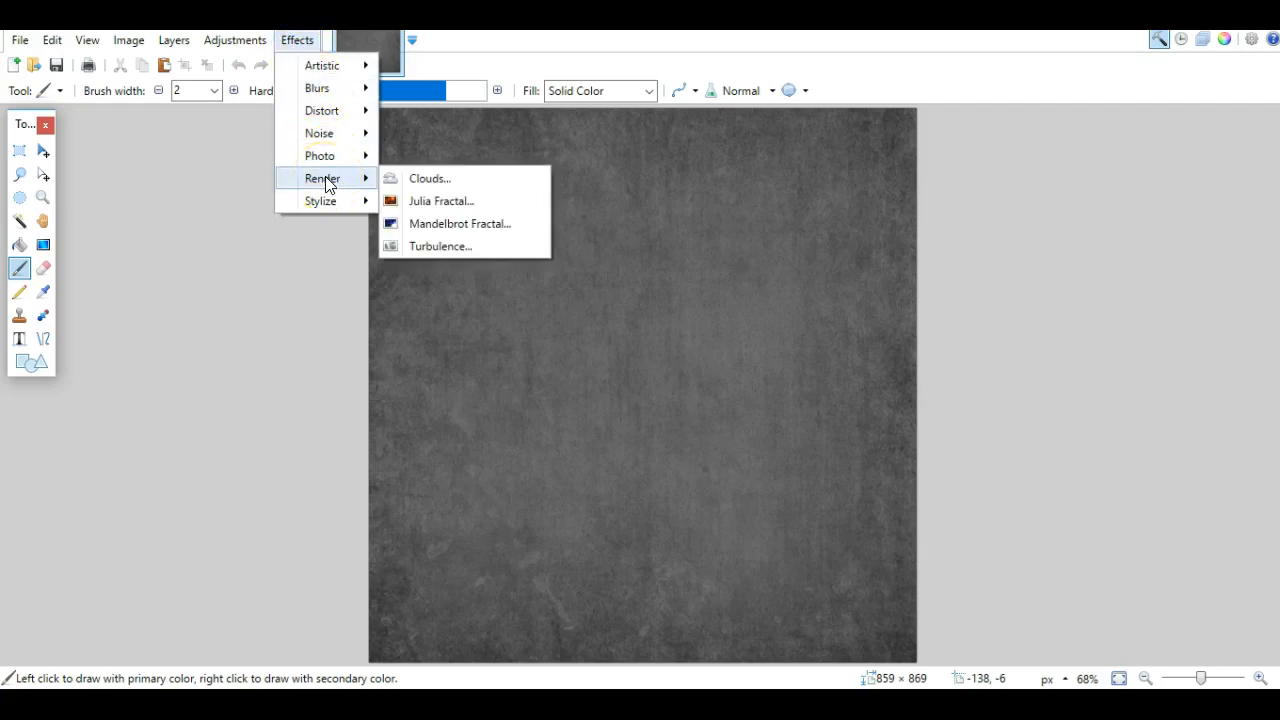
click(425, 180)
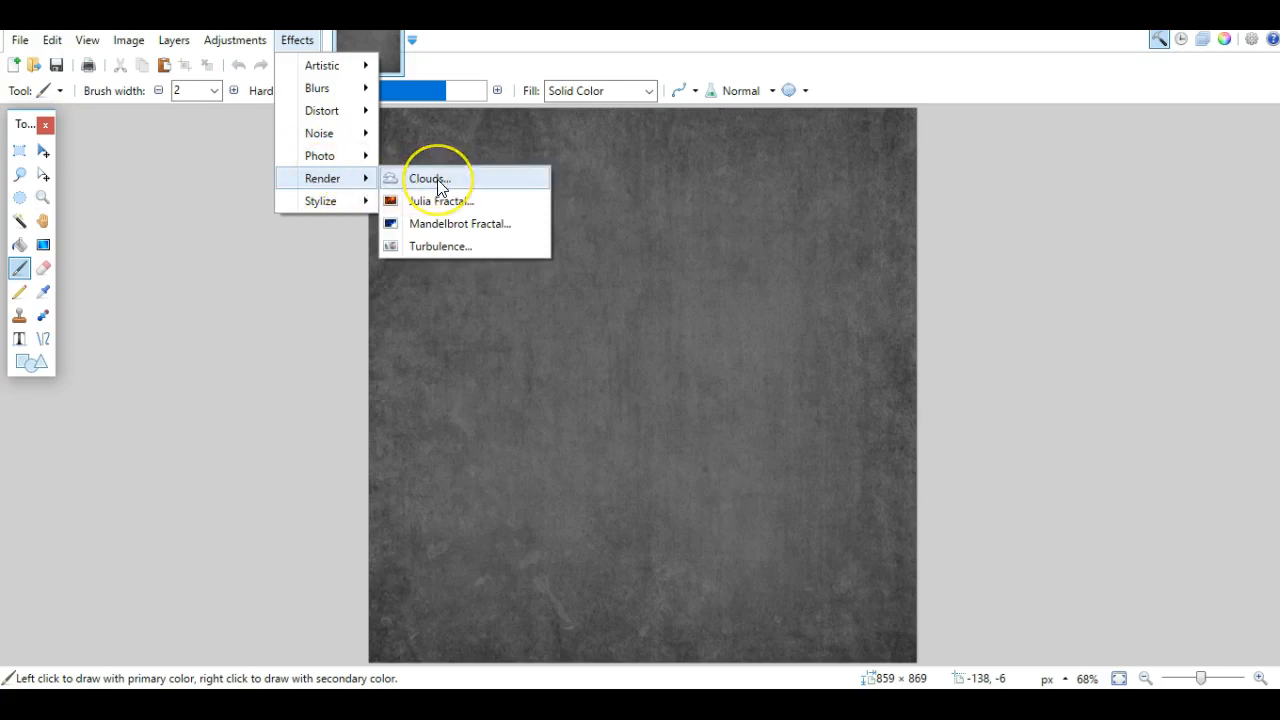
click(438, 182)
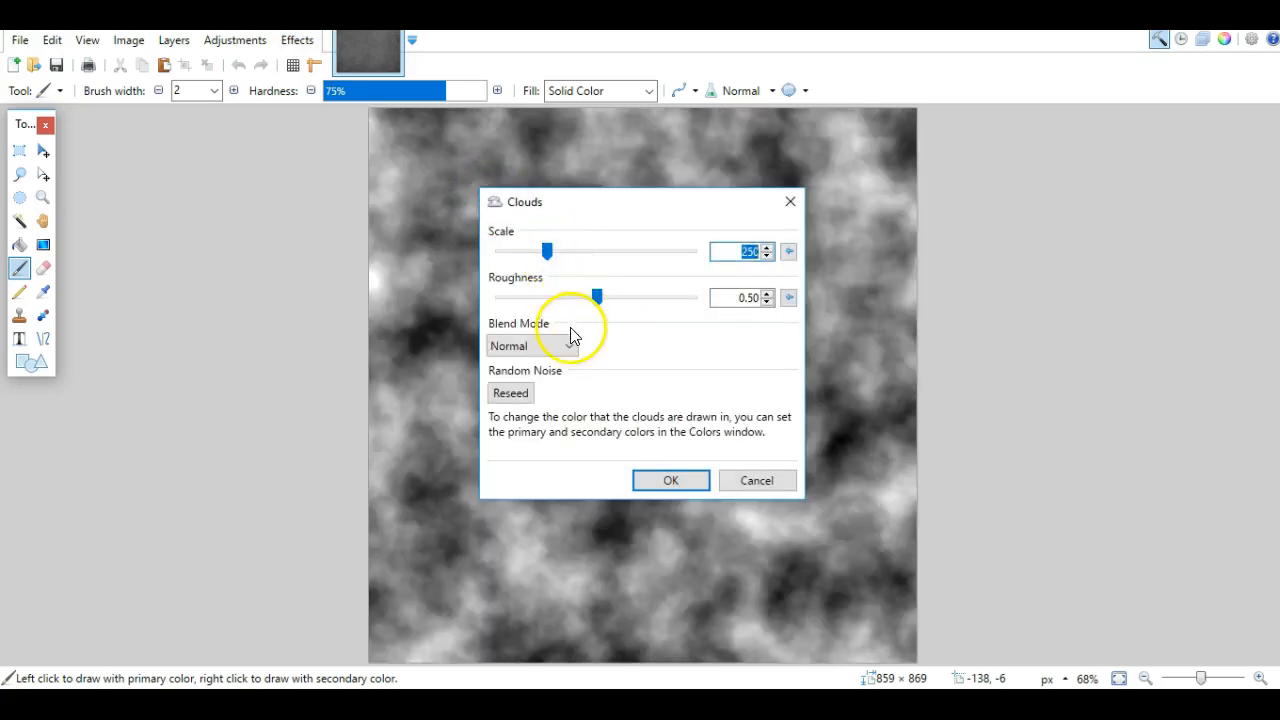
drag(548, 256, 576, 256)
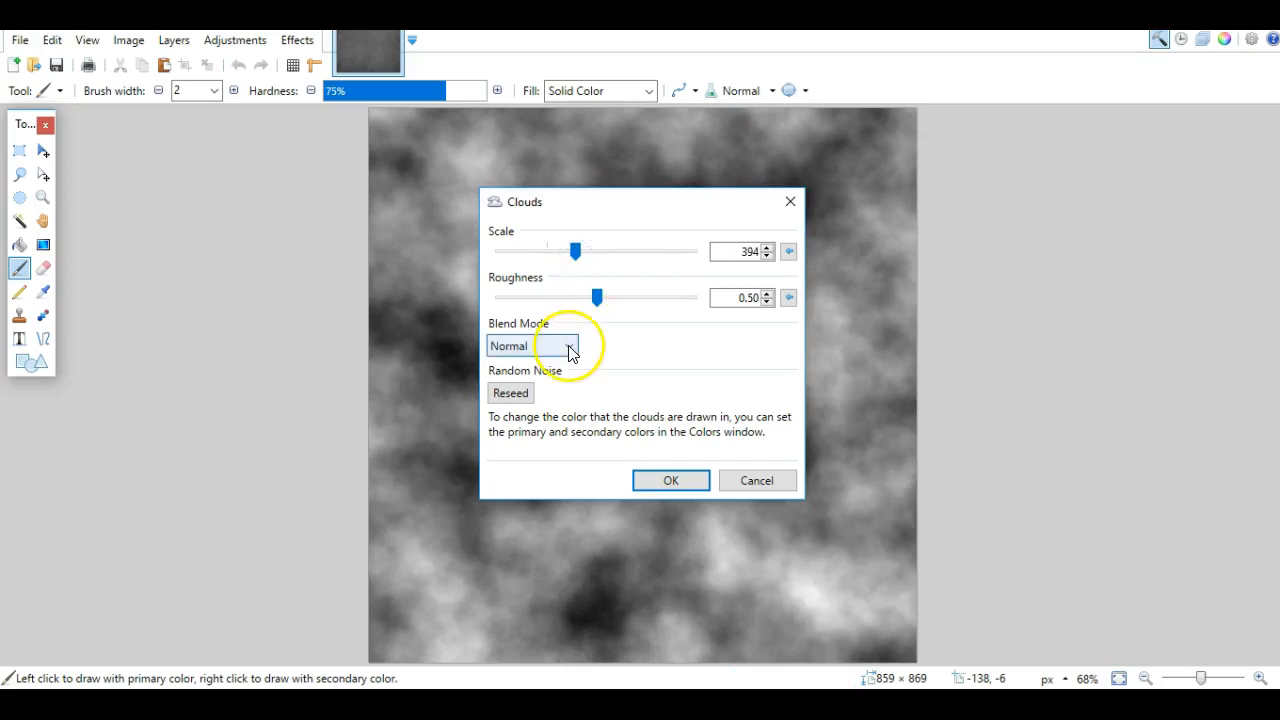
click(568, 345)
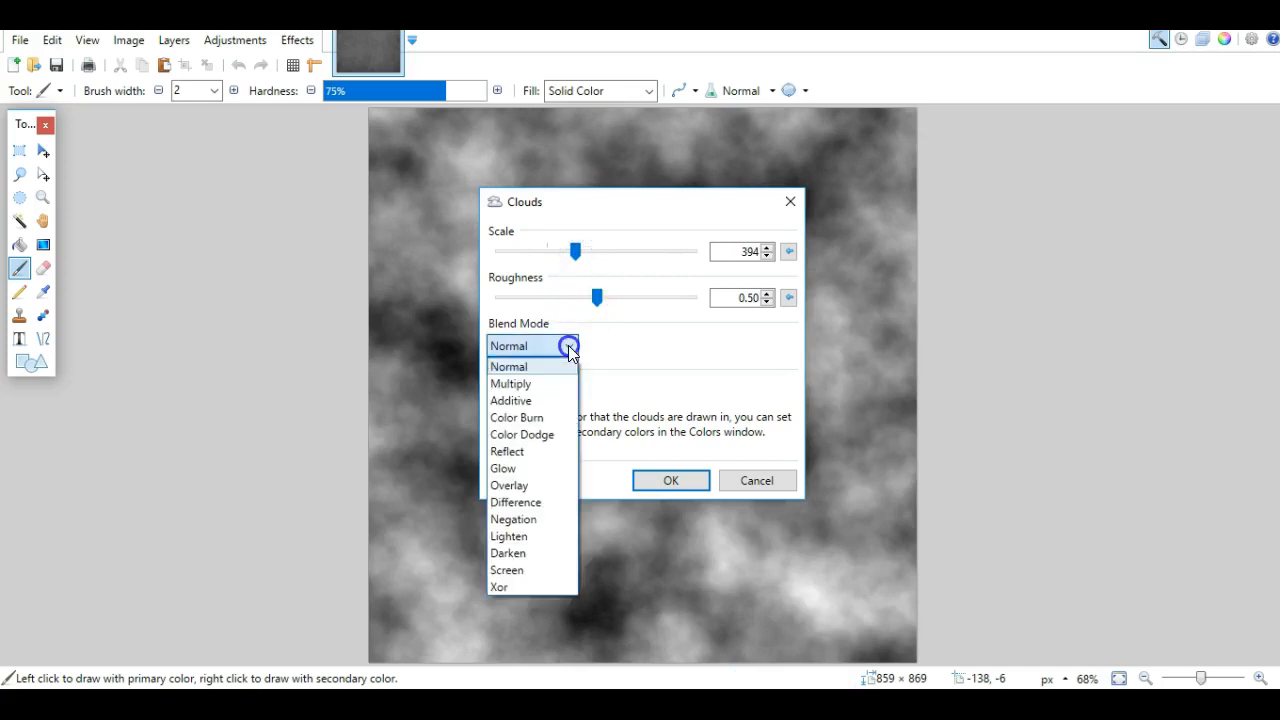
click(531, 385)
drag(623, 204, 1061, 201)
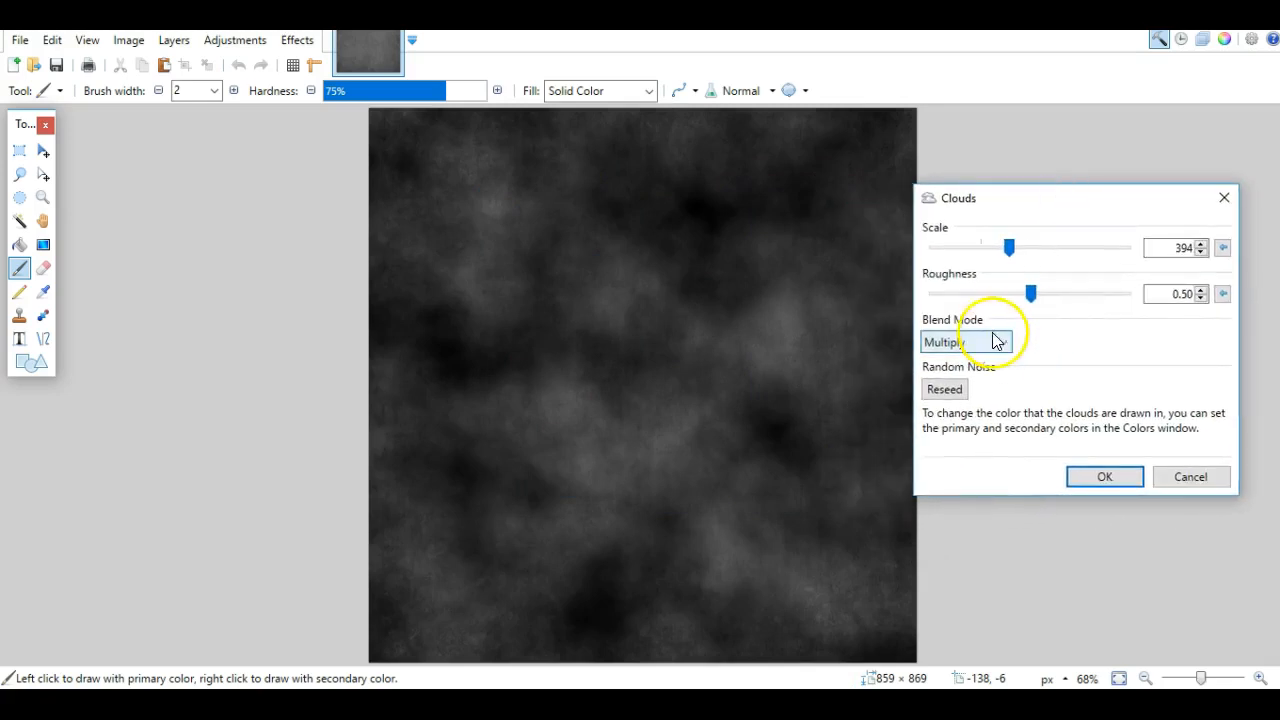
- Raise the clouds' Scale to 1000 and Roughness to 0.57, and apply the effect
drag(1013, 247, 1080, 249)
drag(1029, 298, 1044, 300)
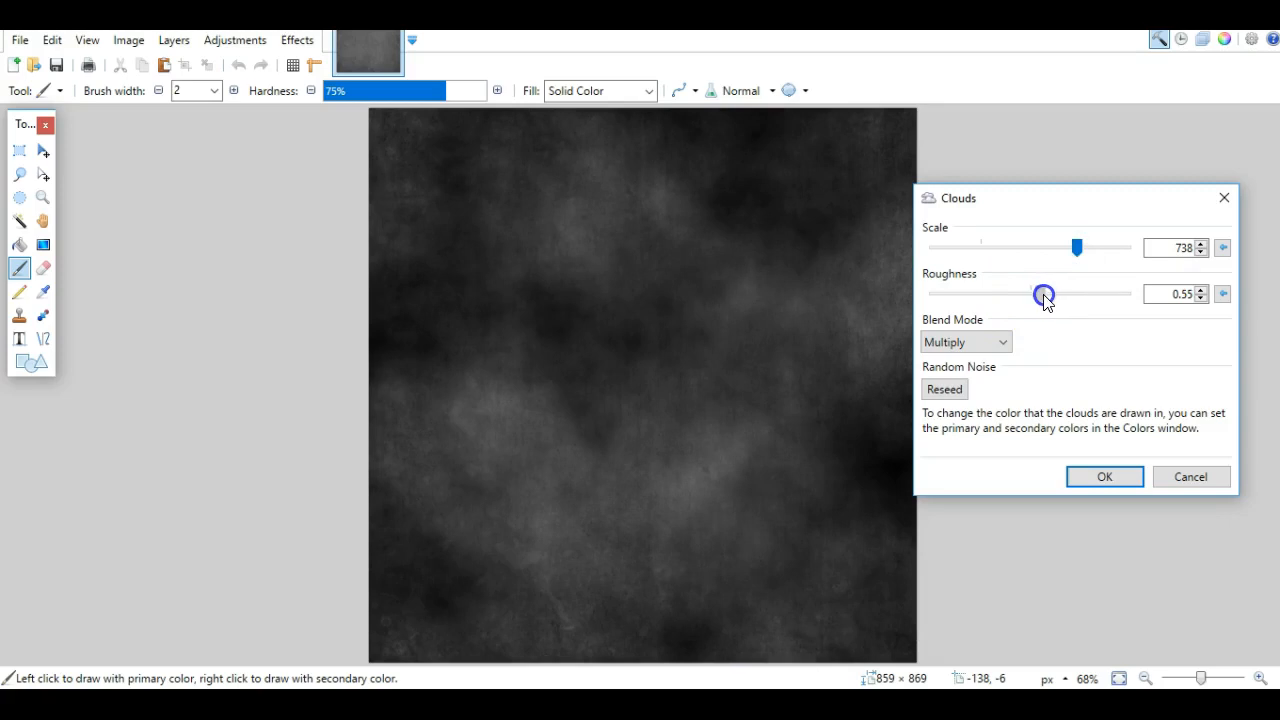
drag(1077, 248, 1143, 251)
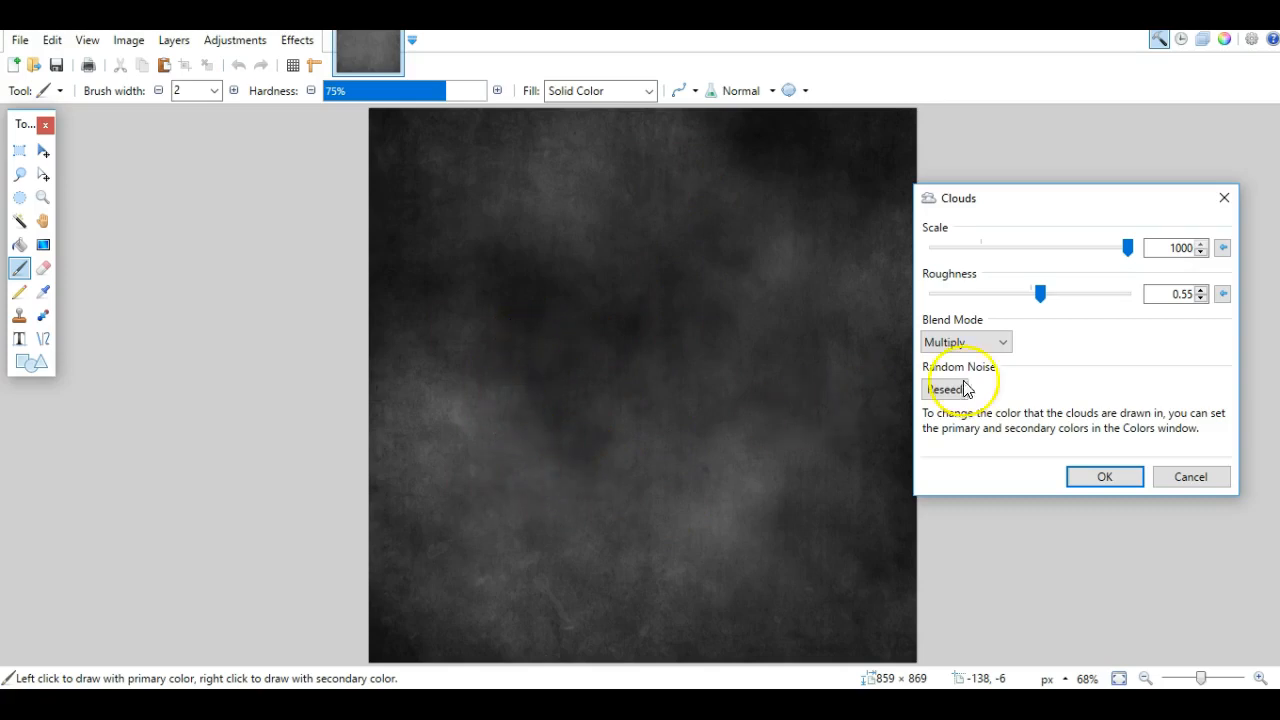
mouse_move(1040, 292)
mouse_down()
mouse_move(1058, 293)
mouse_move(1044, 293)
mouse_up()
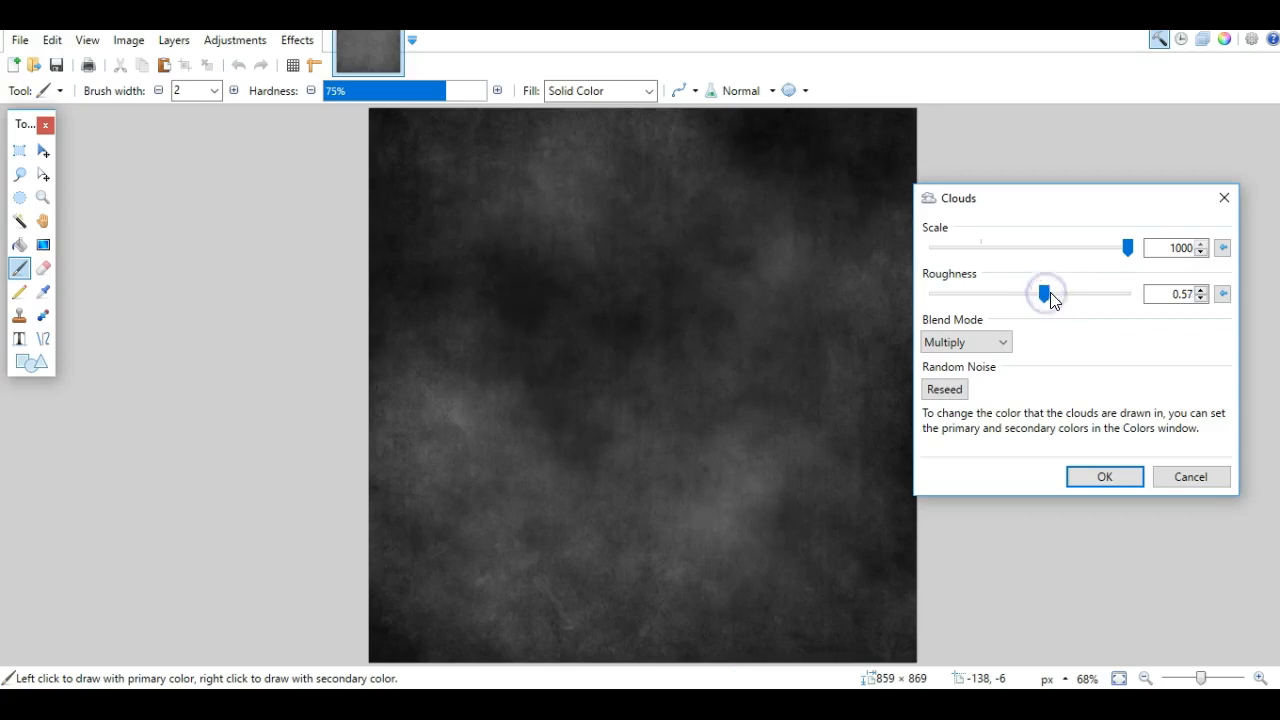
click(1103, 479)
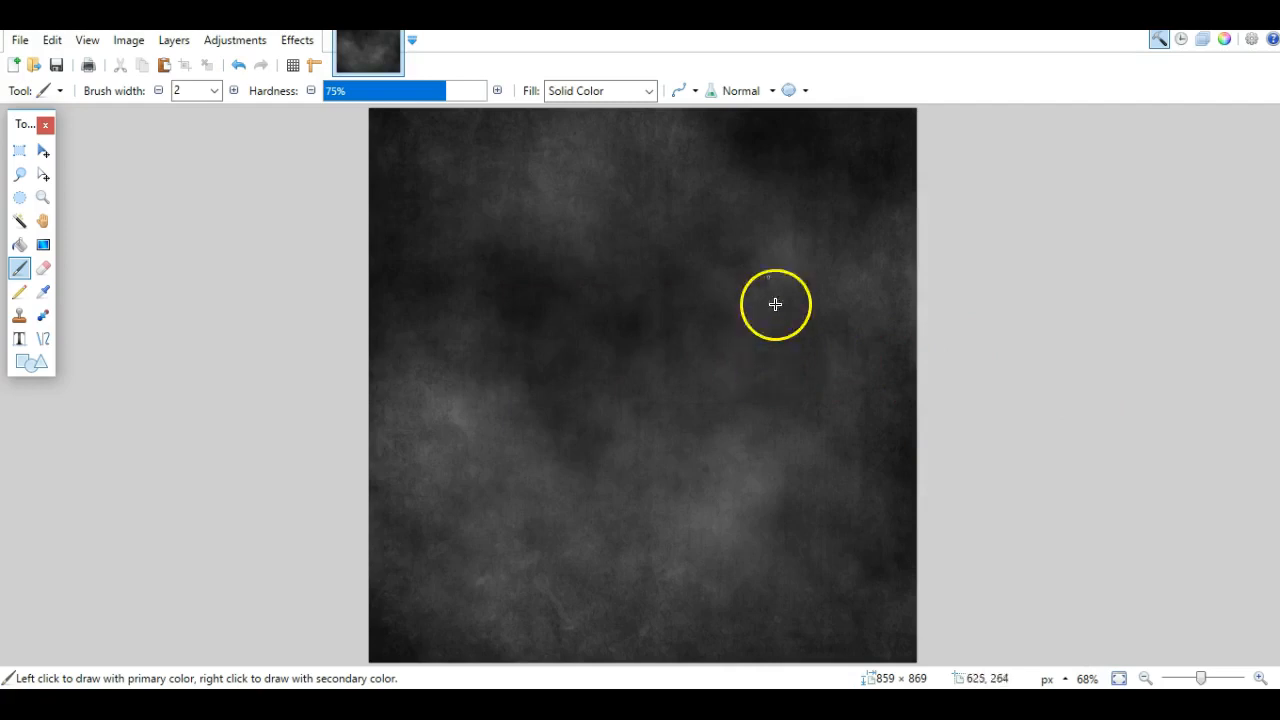
- Soften the clouded chalk texture with a small-radius Gaussian Blur
click(297, 41)
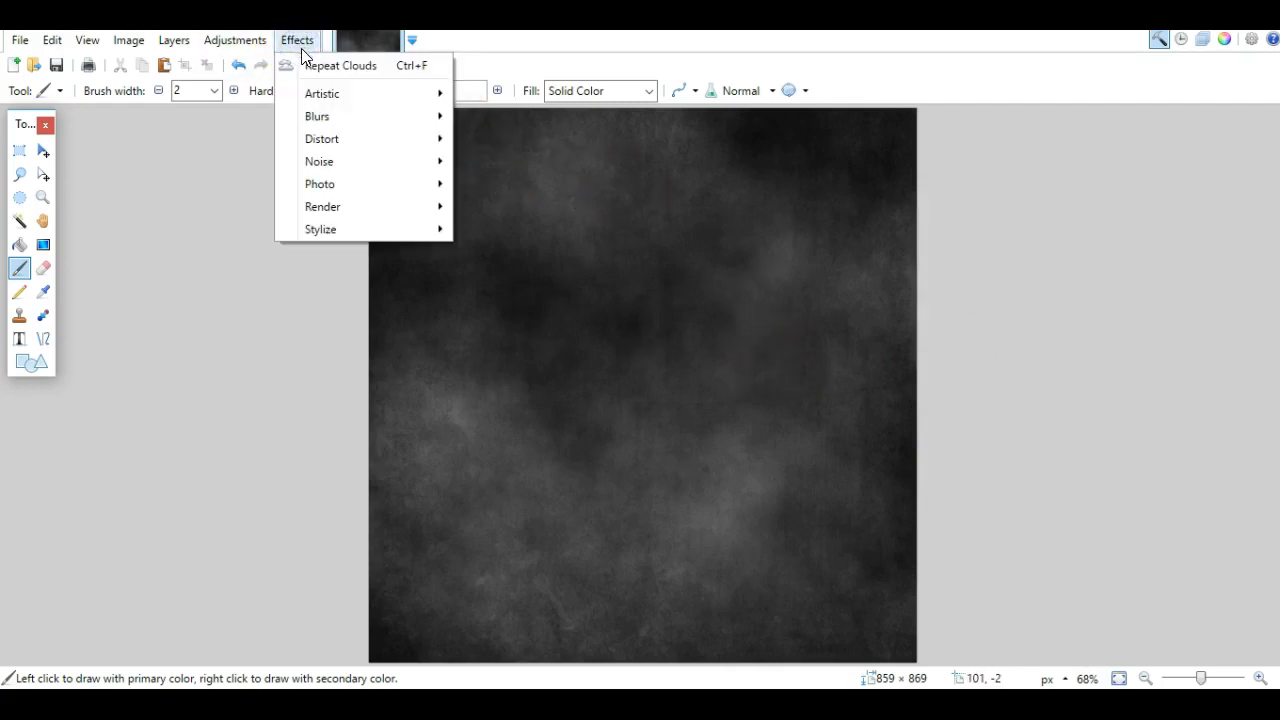
mouse_move(341, 124)
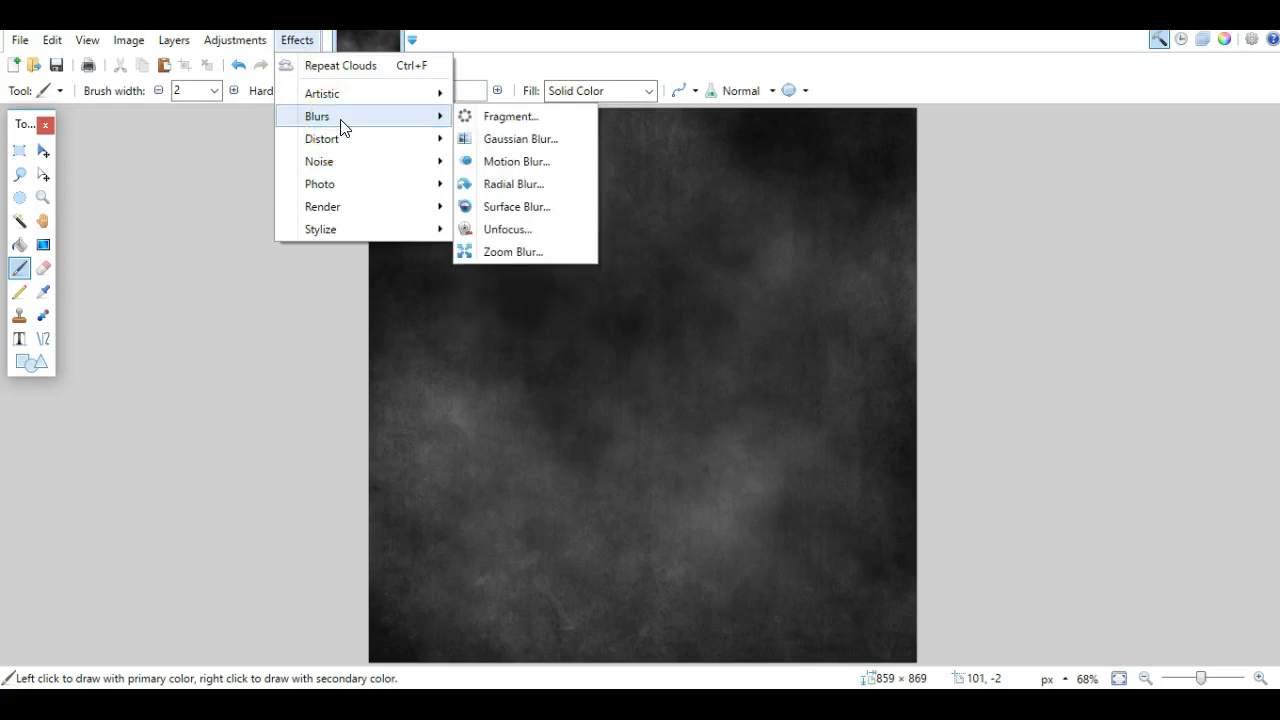
click(531, 143)
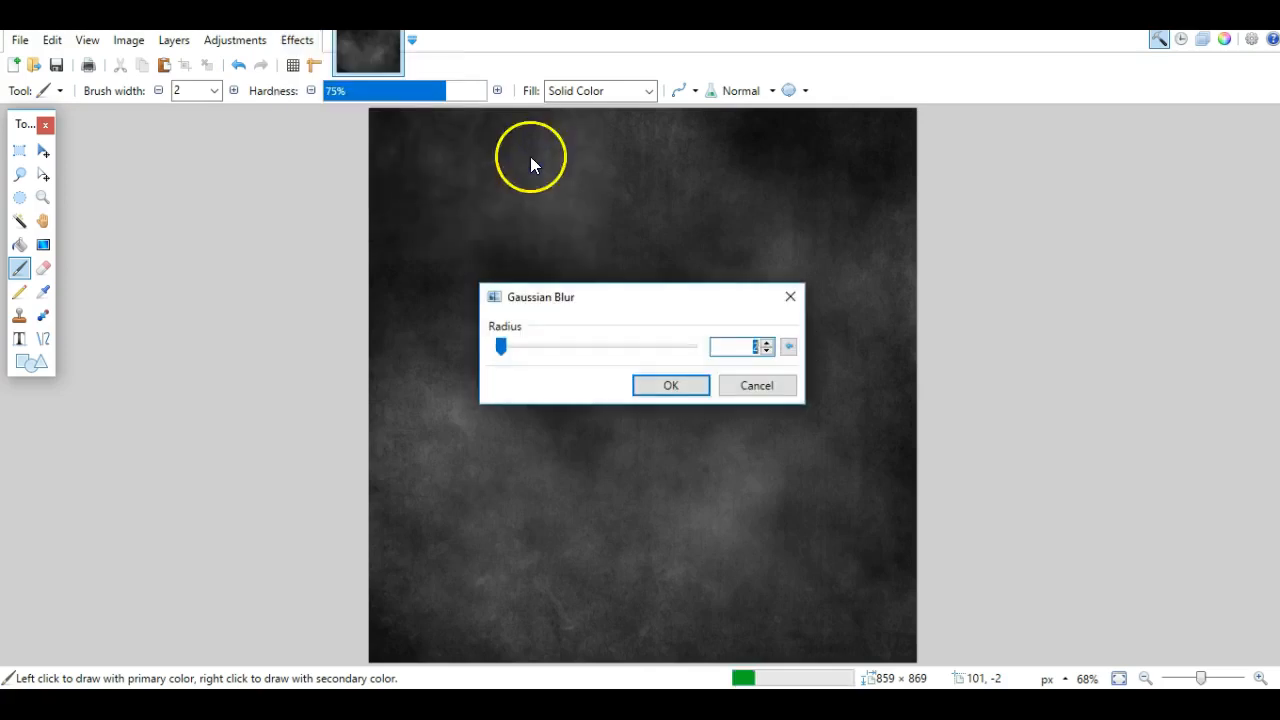
drag(592, 313, 981, 275)
drag(894, 313, 920, 318)
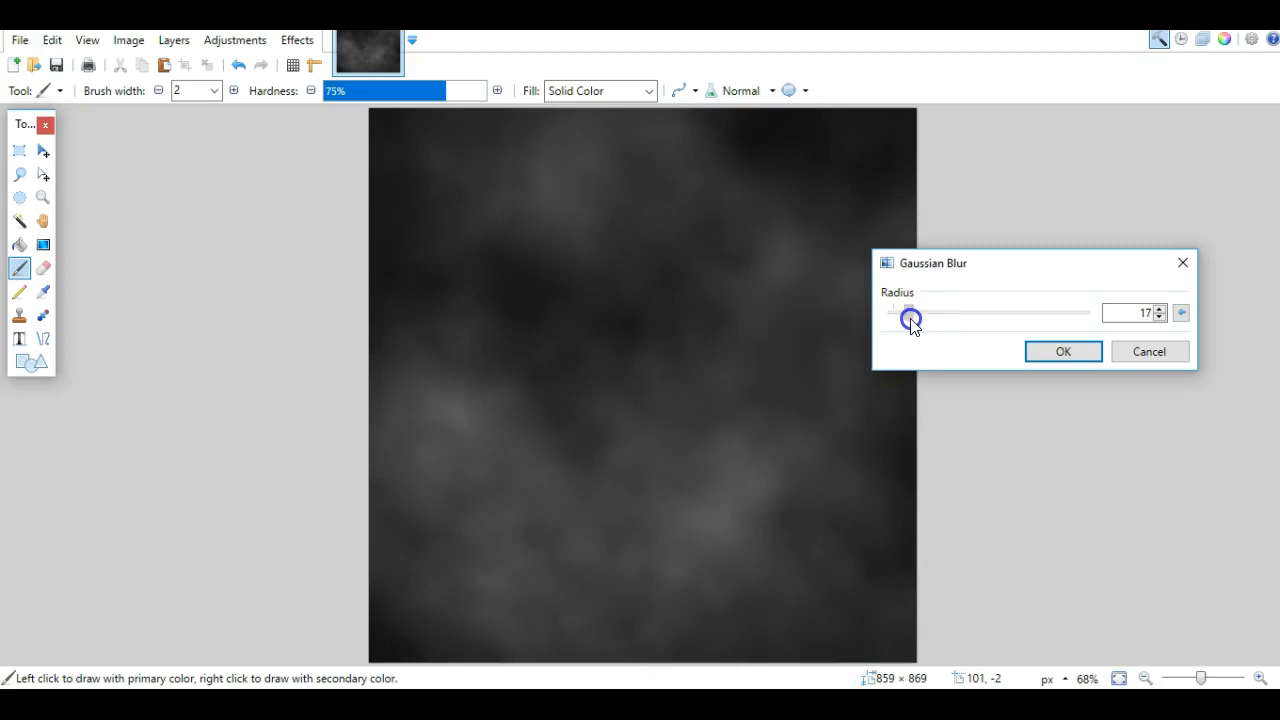
drag(912, 321, 904, 318)
drag(903, 318, 902, 316)
drag(898, 311, 898, 313)
click(1064, 352)
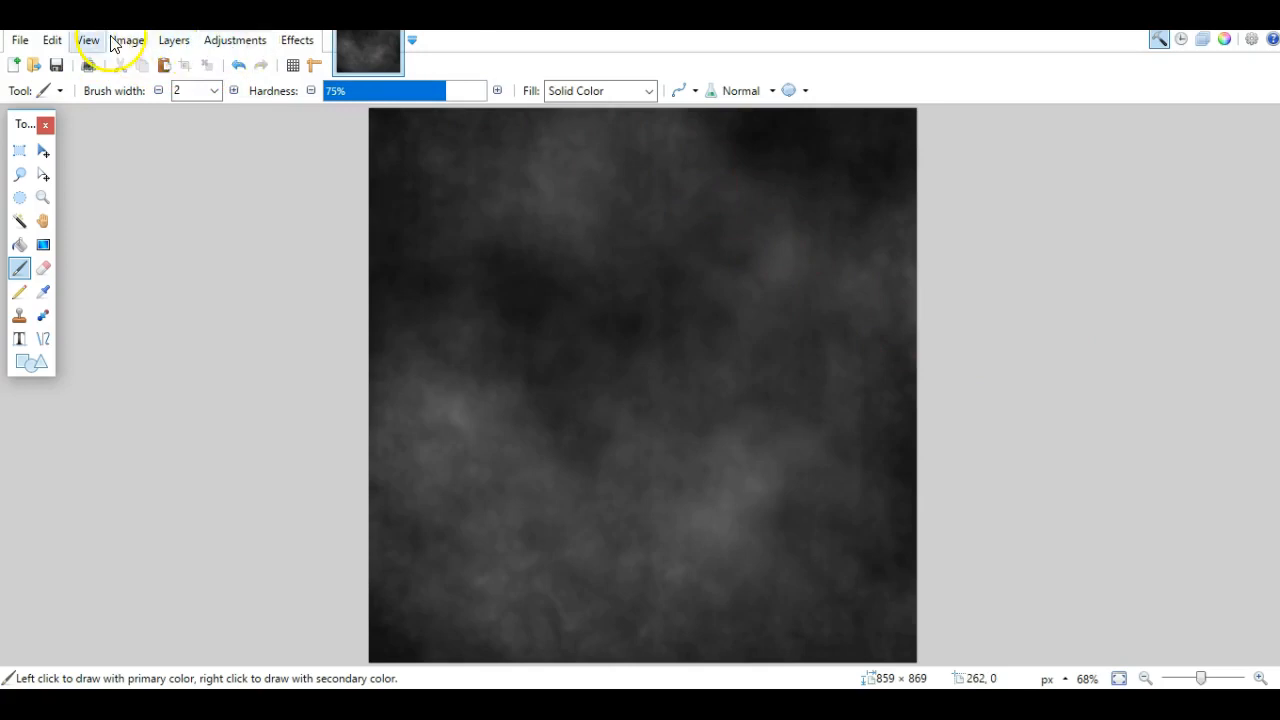
click(297, 41)
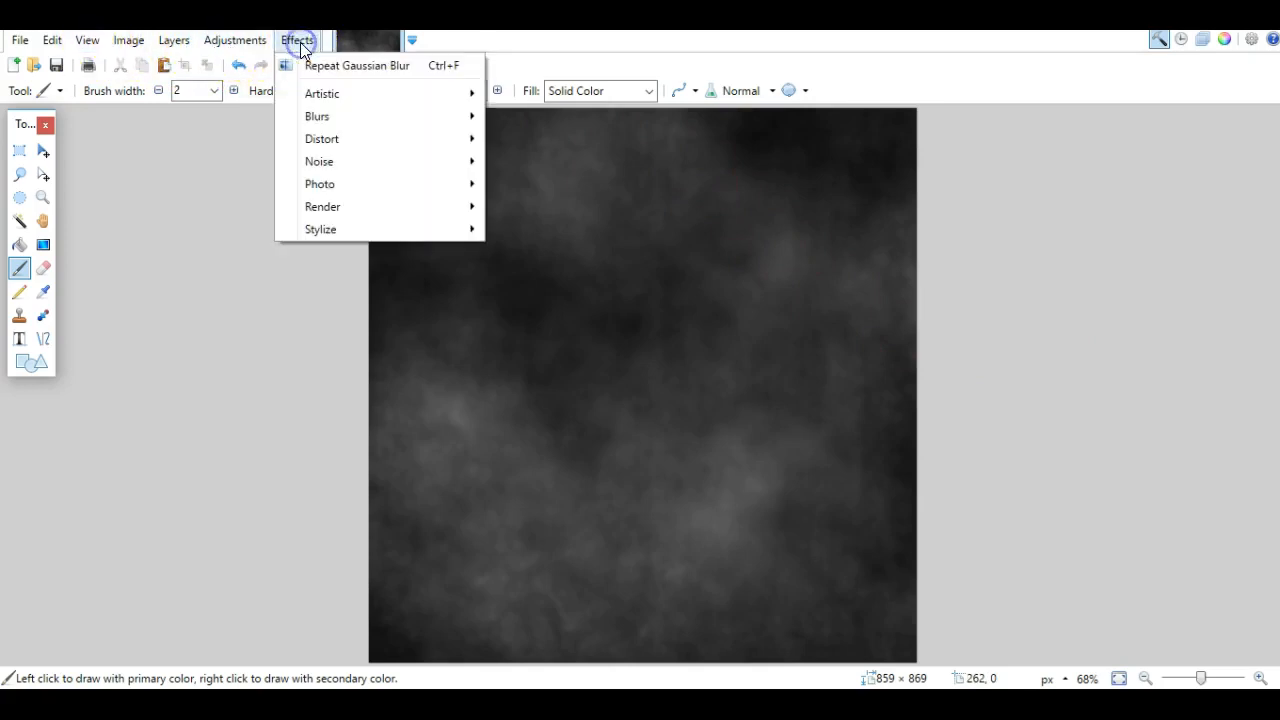
mouse_move(338, 103)
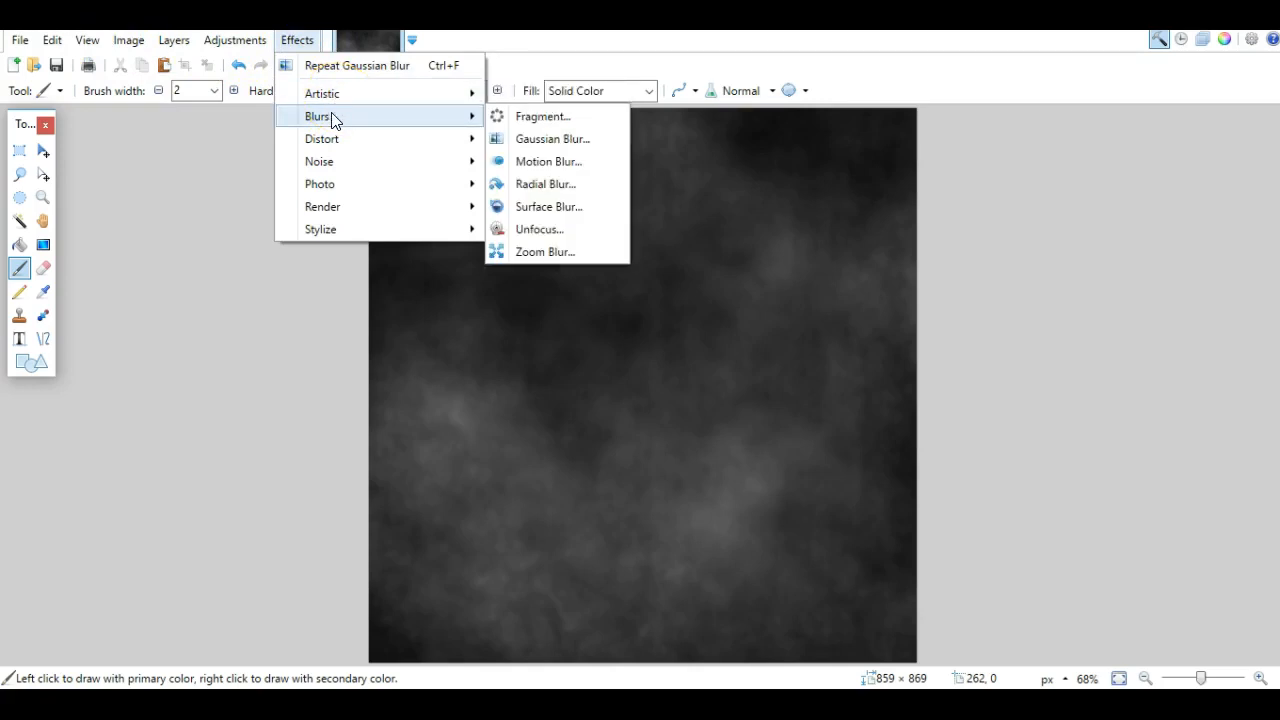
click(343, 190)
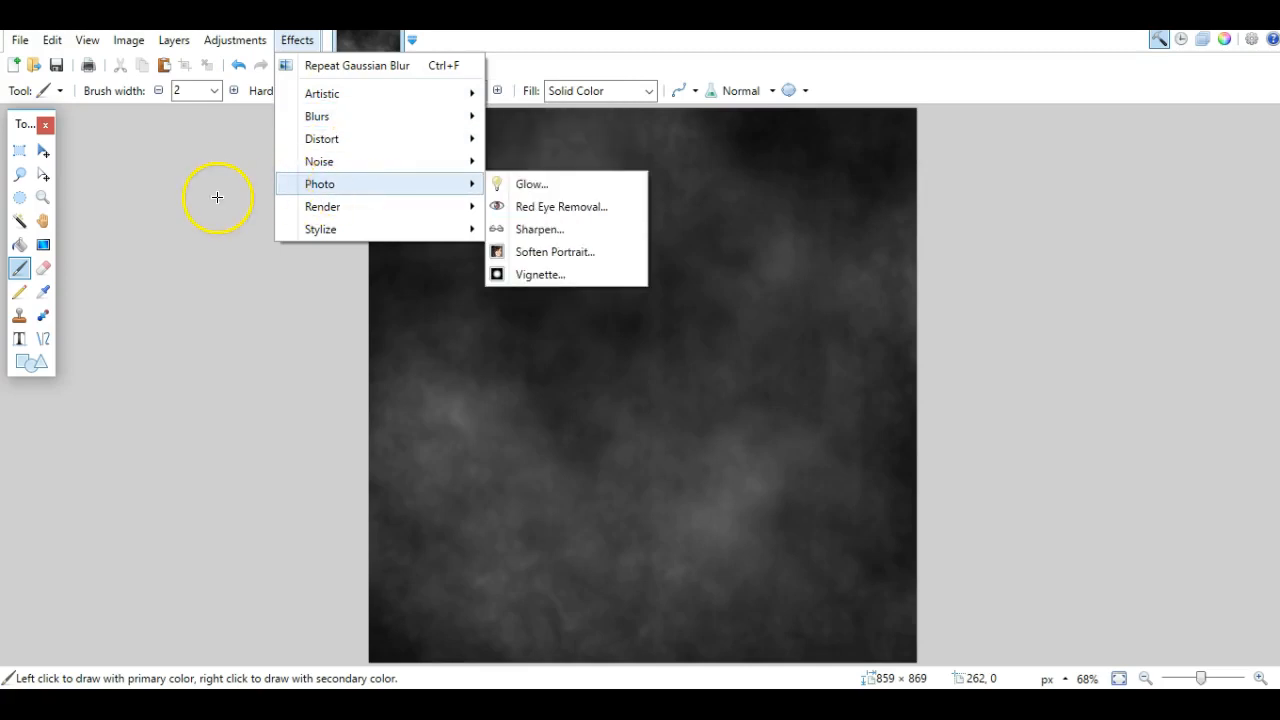
mouse_move(323, 143)
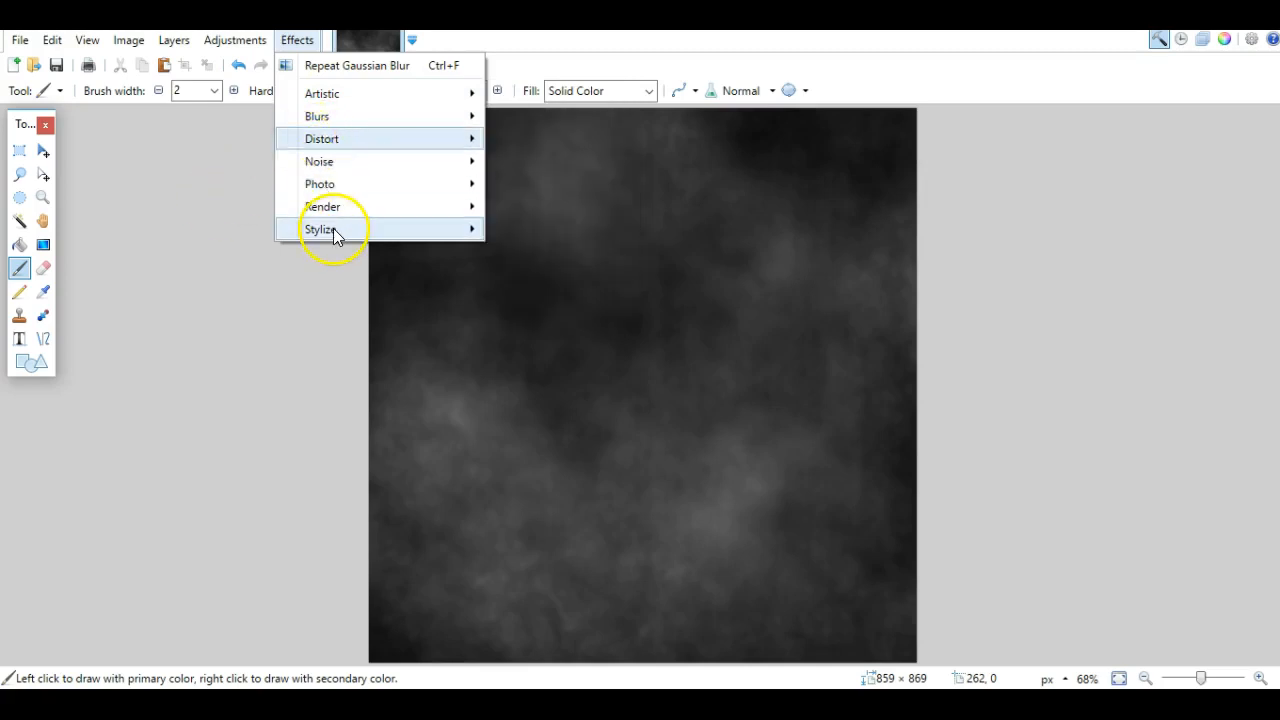
click(207, 227)
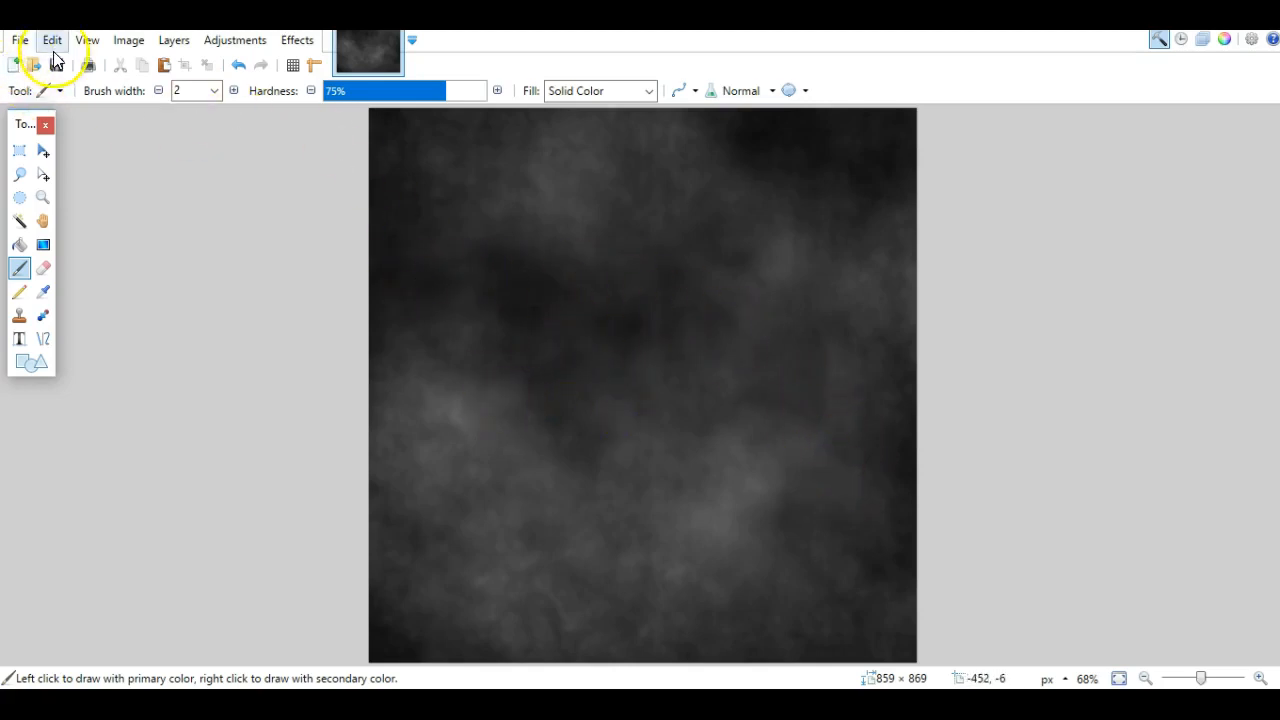
click(19, 42)
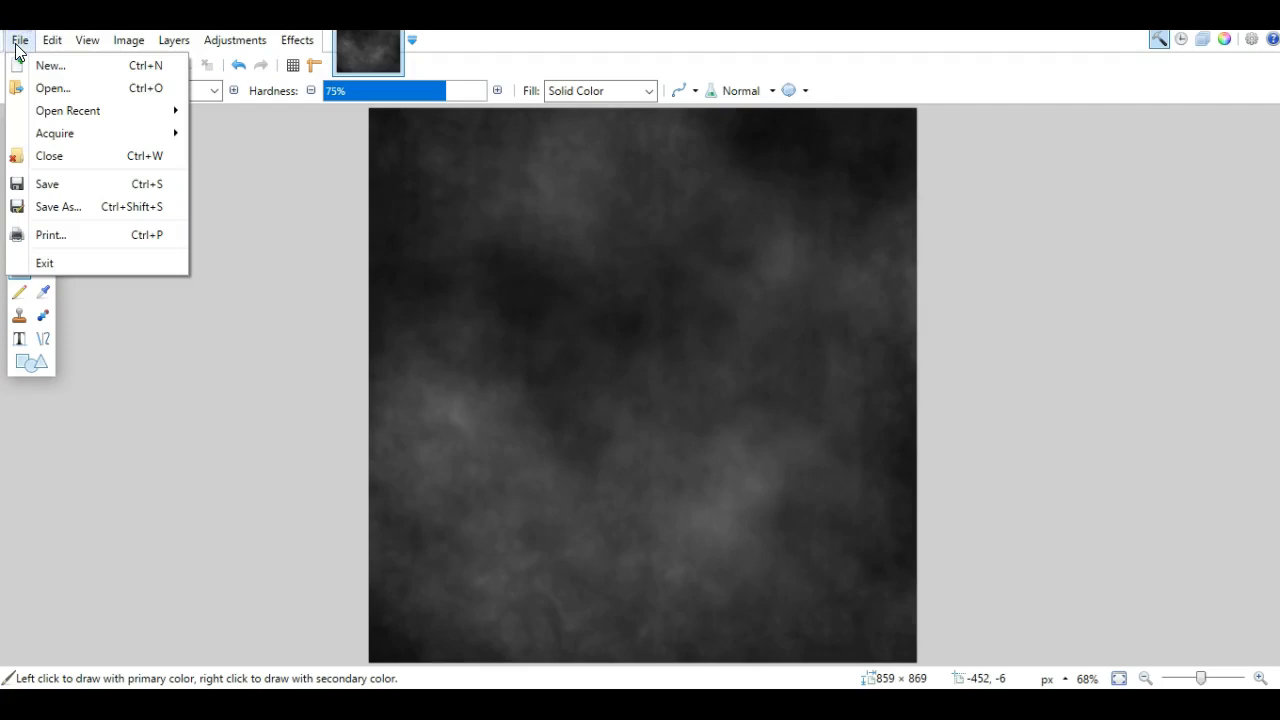
click(18, 42)
- Resize the picture to 1500 x 1500 pixels at a resolution of 300 pixels/inch, without maintaining the aspect ratio
click(128, 40)
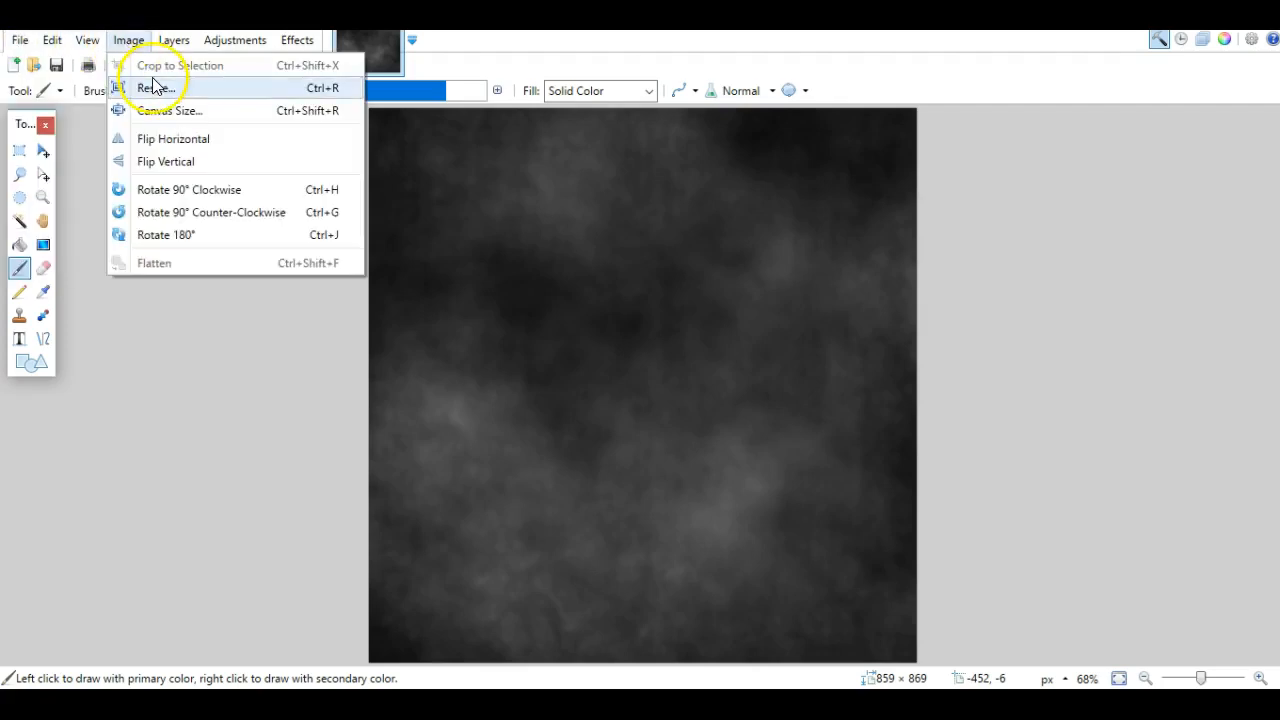
click(155, 87)
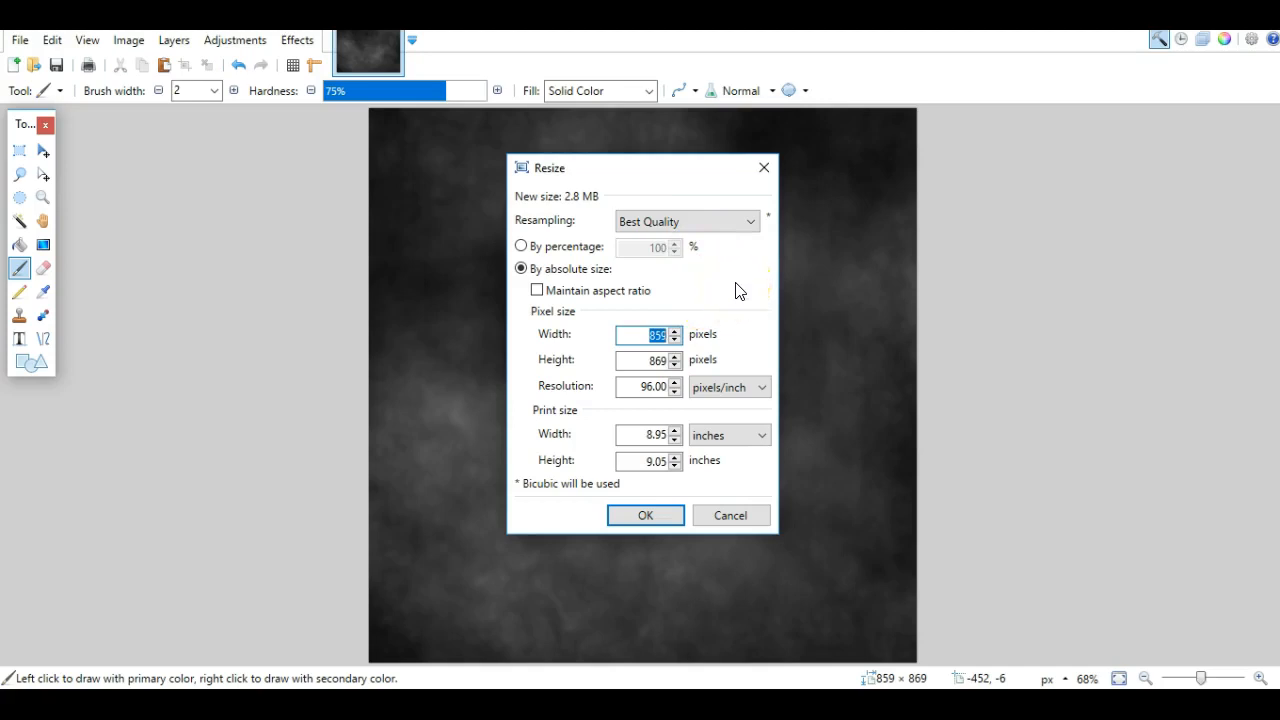
text(15000)
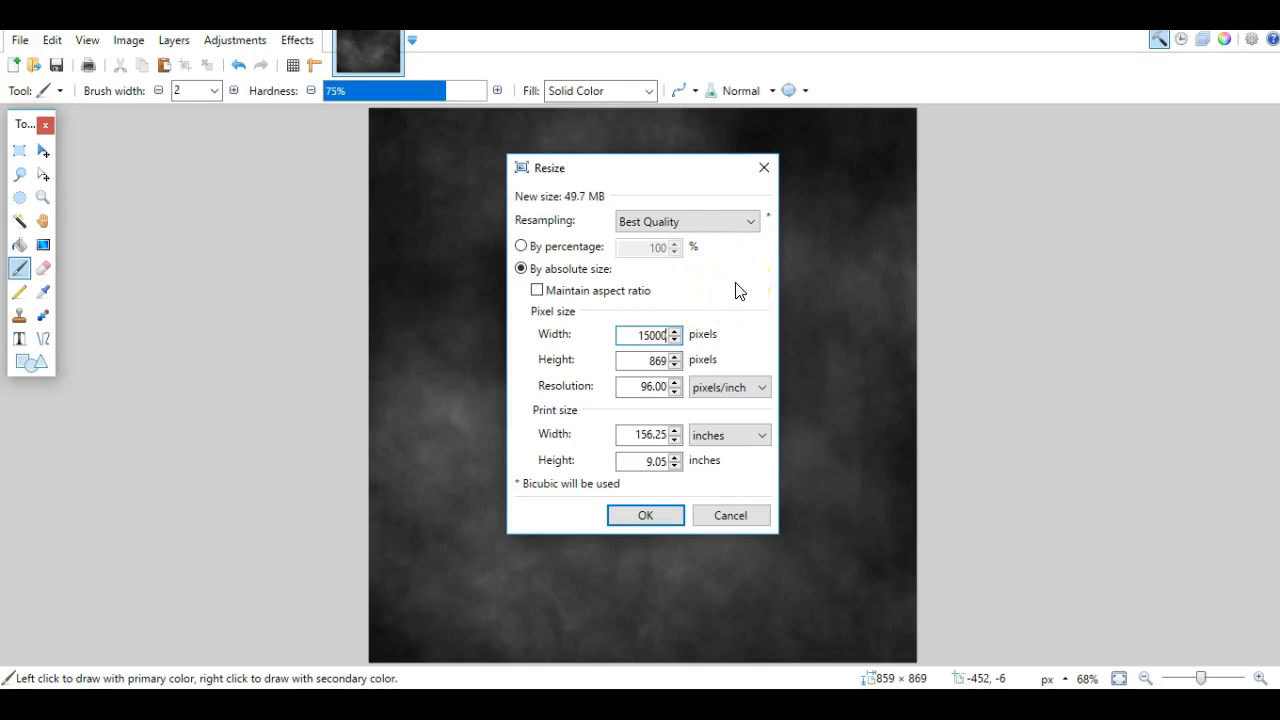
drag(643, 360, 703, 392)
text(1500)
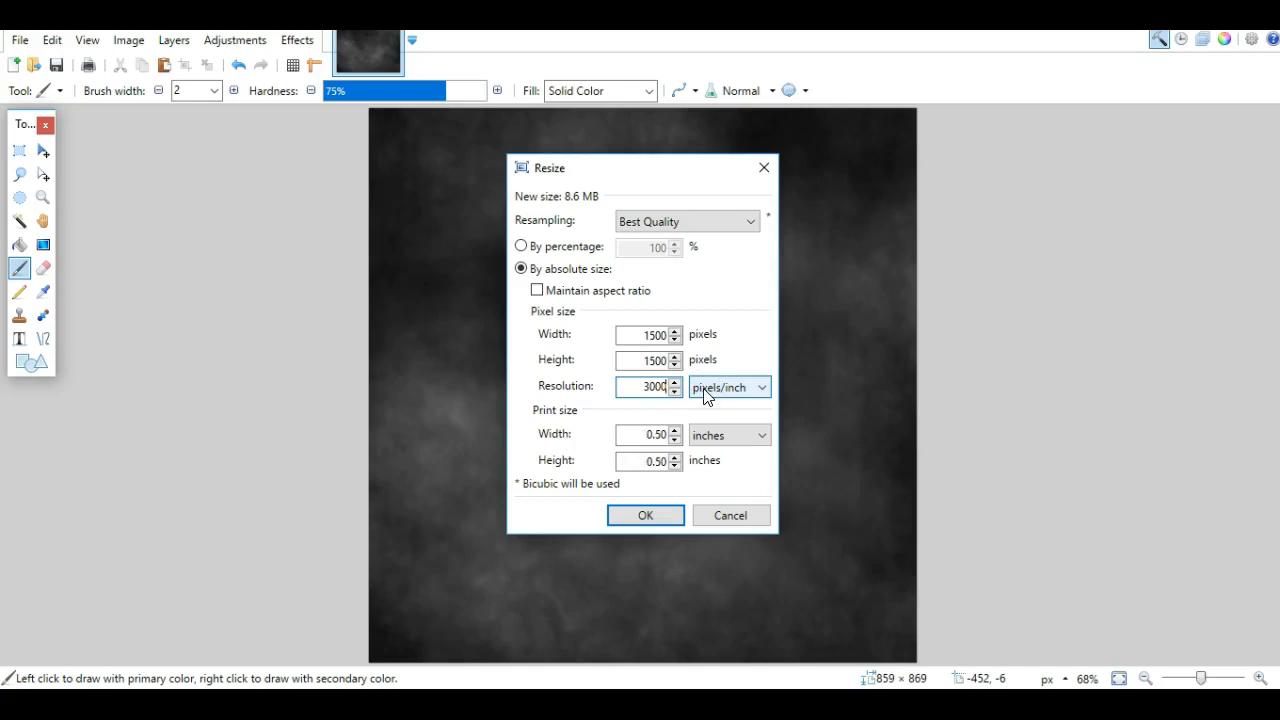
text(300)
click(652, 516)
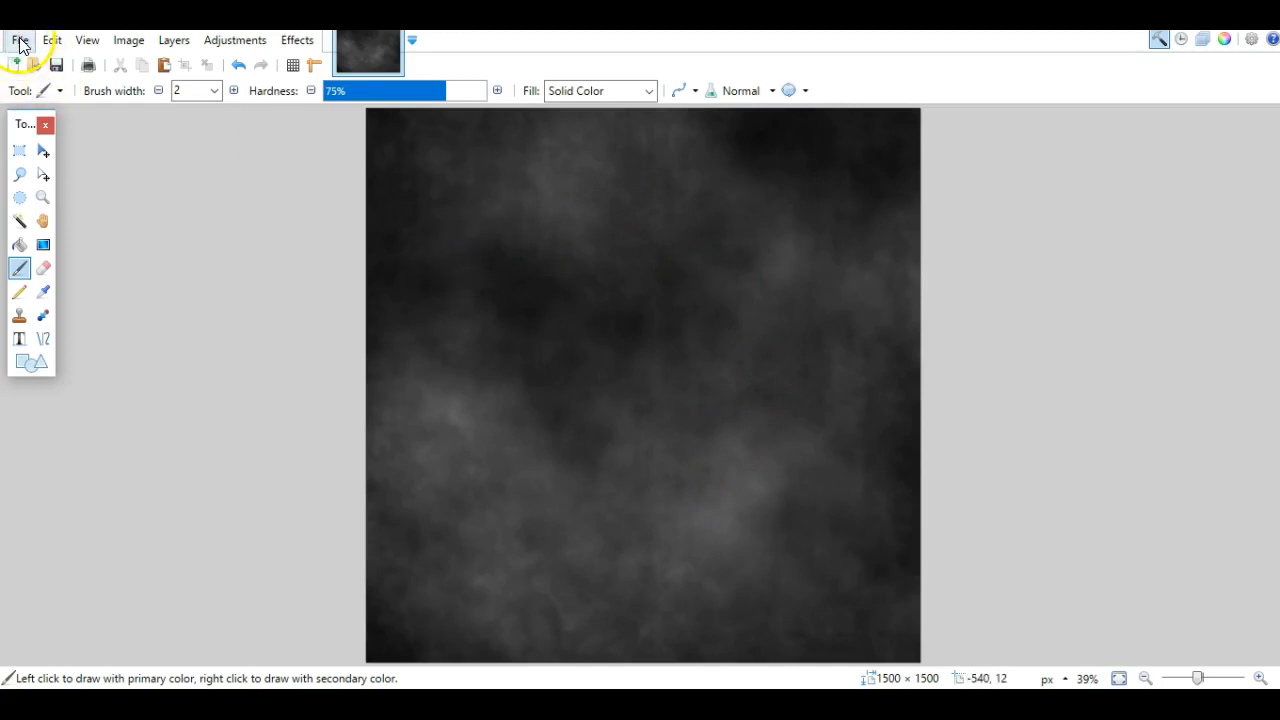
- Save the picture as the JPEG file chalk on the Desktop at quality 100, replacing the existing file
click(20, 44)
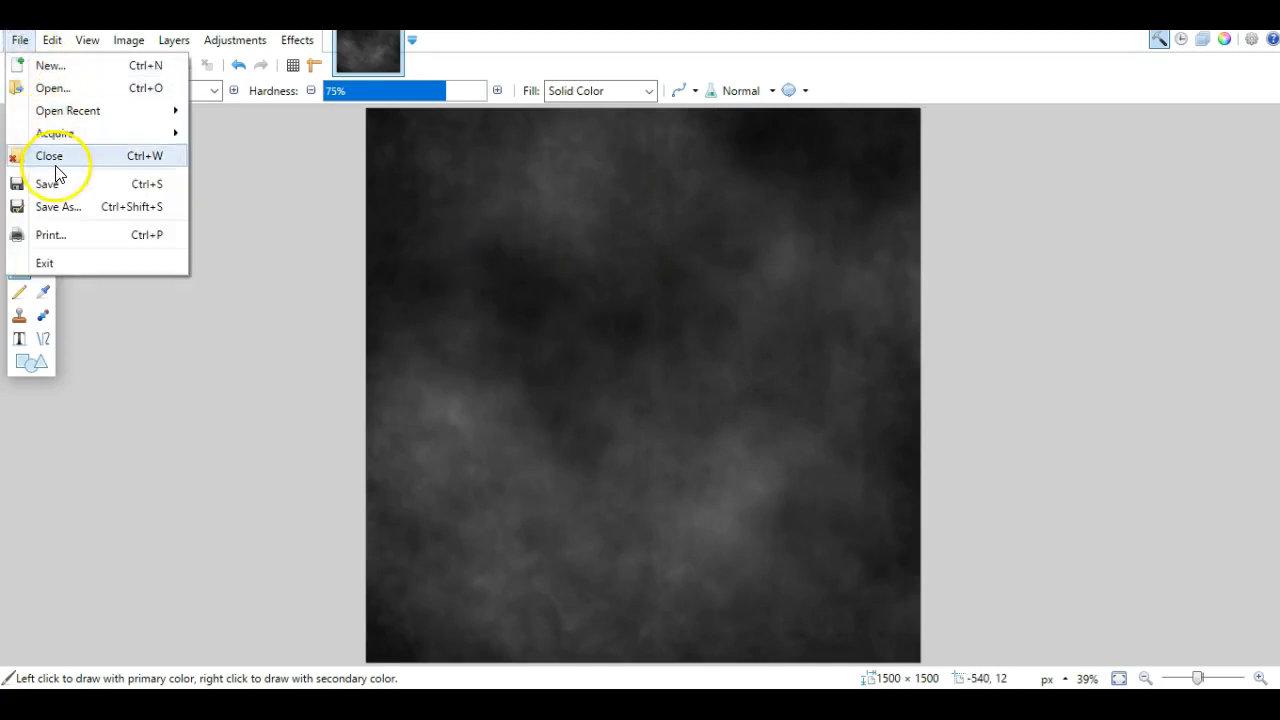
click(66, 208)
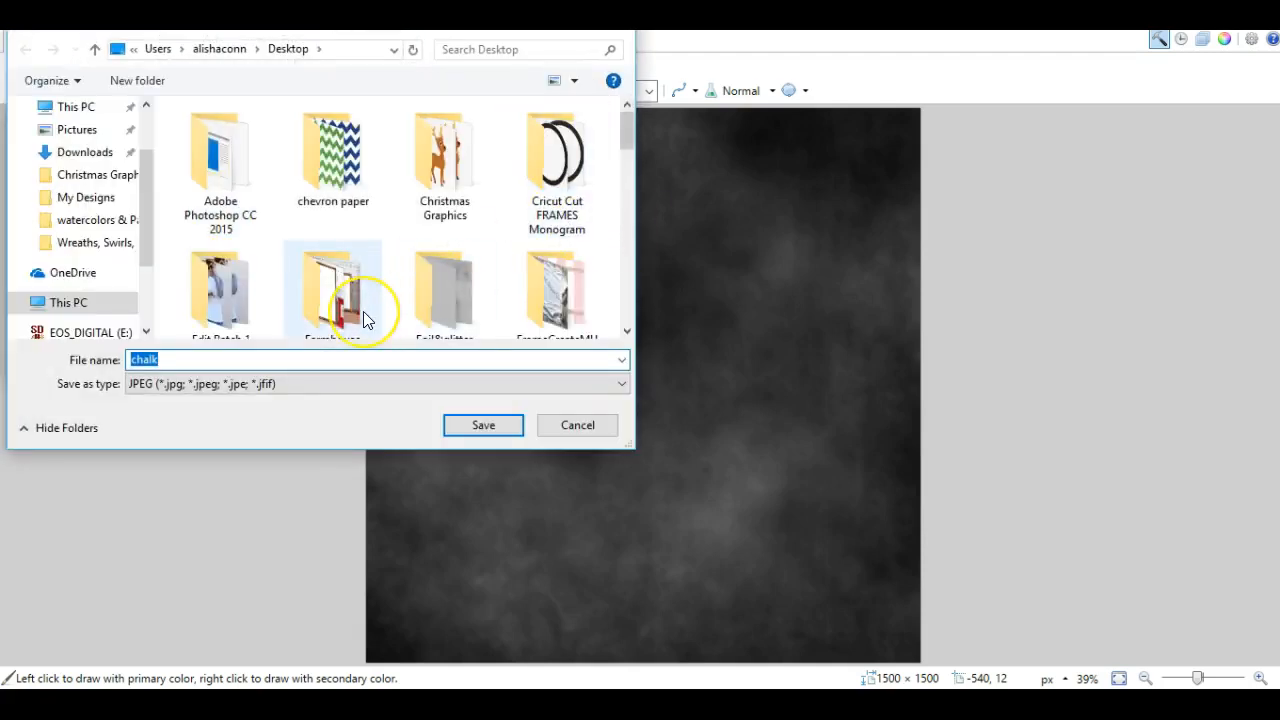
click(477, 428)
click(687, 356)
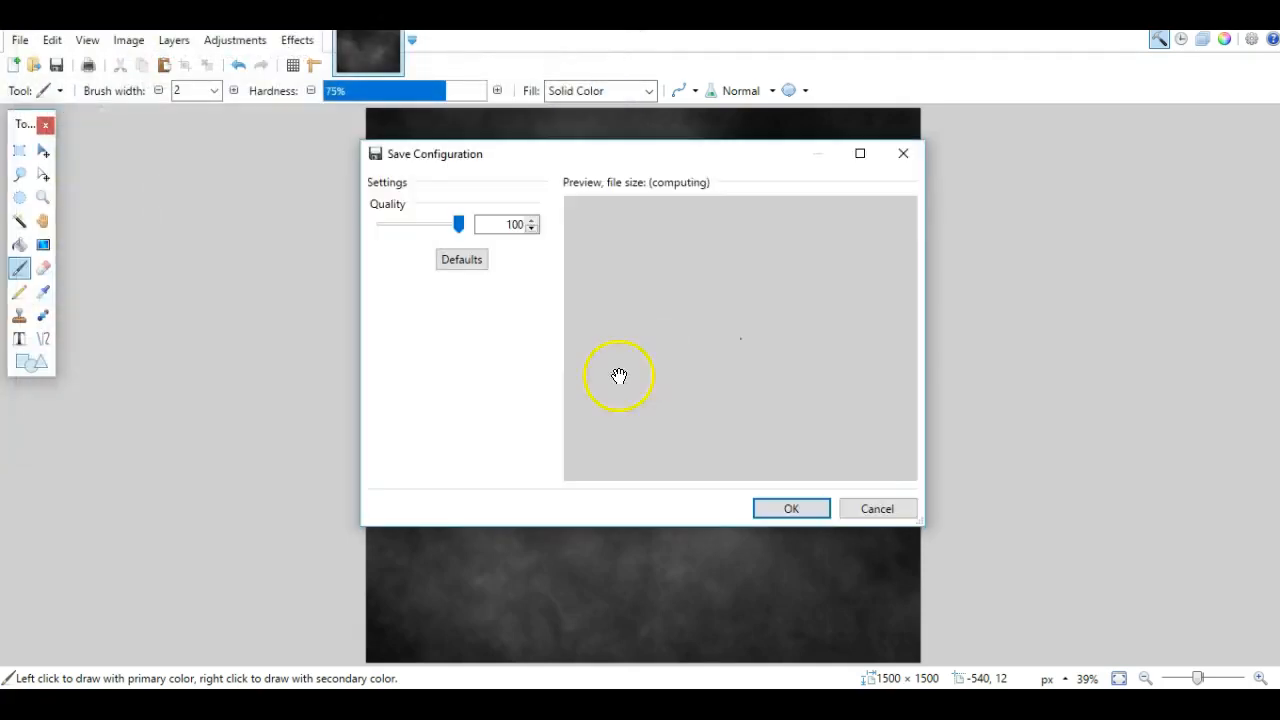
click(787, 510)
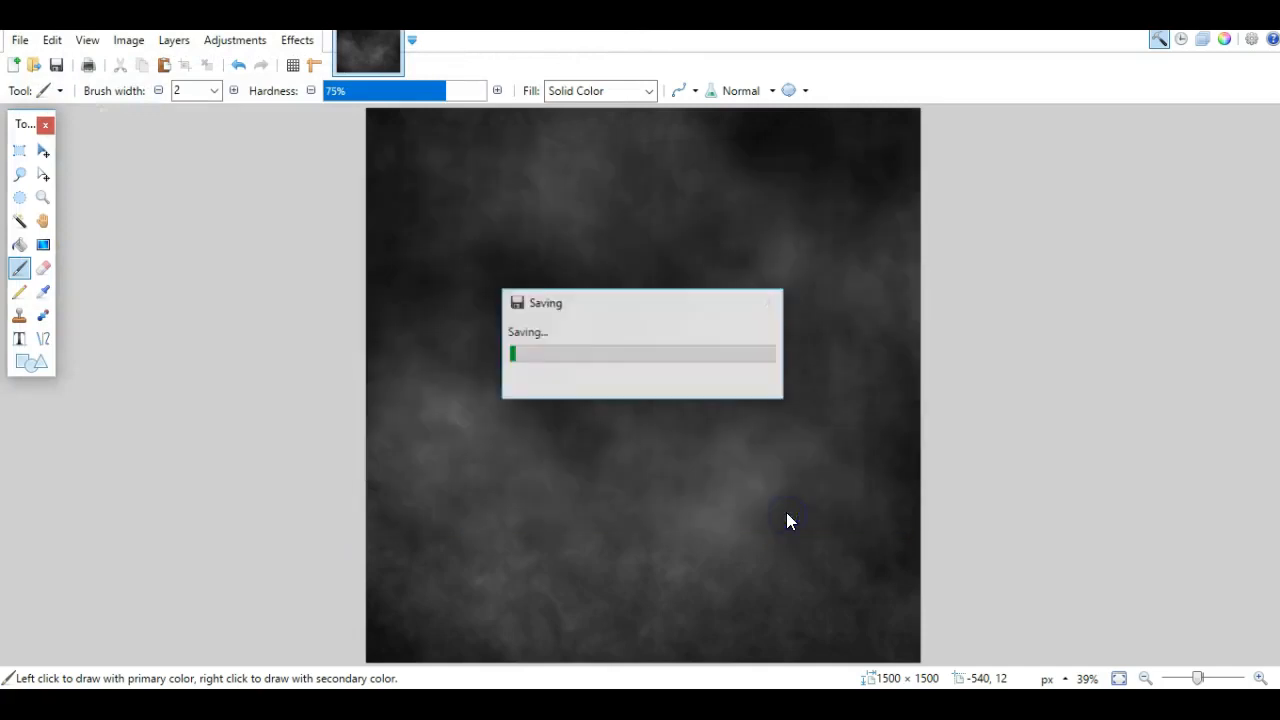
- Switch to iPiccy, add the chalk file from the Desktop to the photo library and open it for editing
click(304, 703)
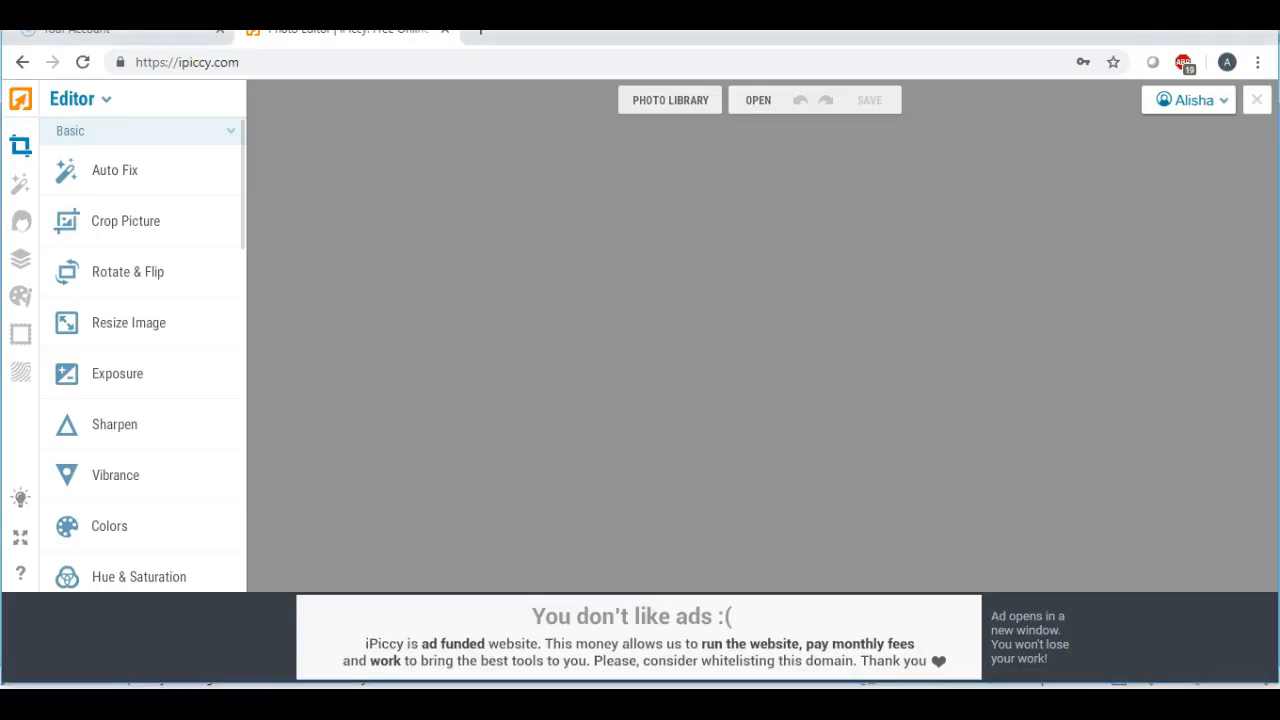
click(671, 108)
click(171, 164)
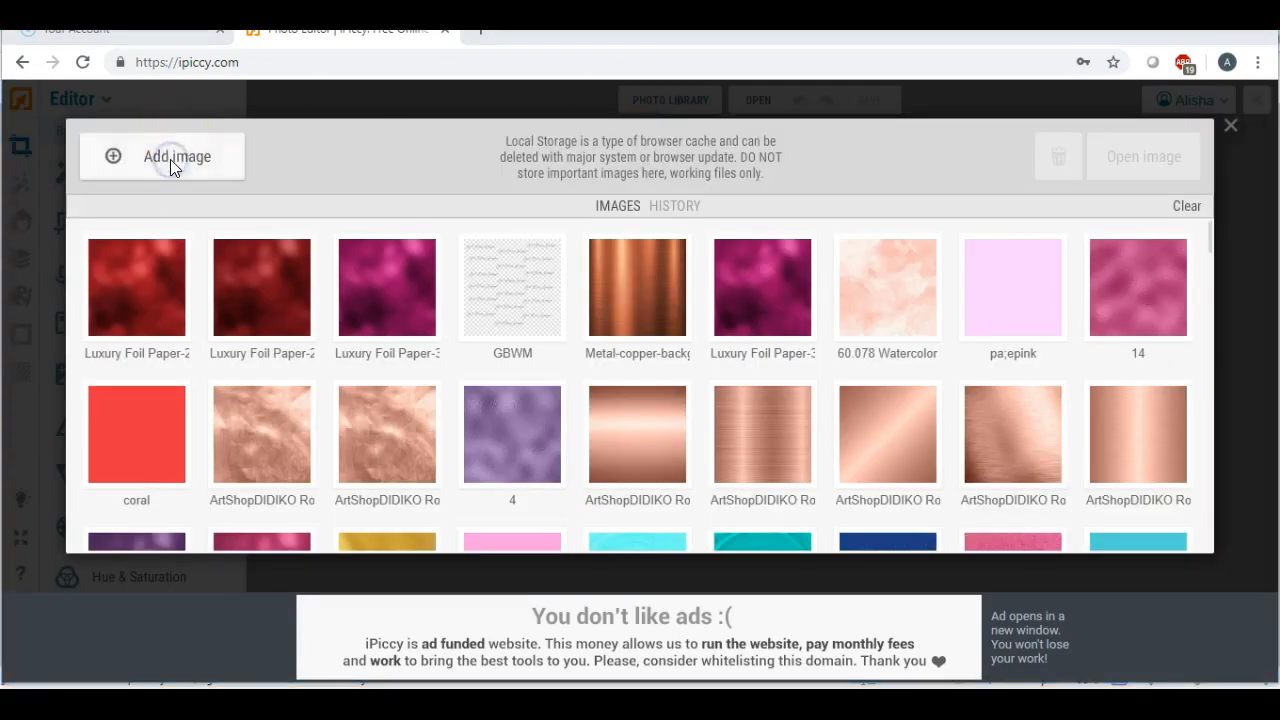
click(95, 108)
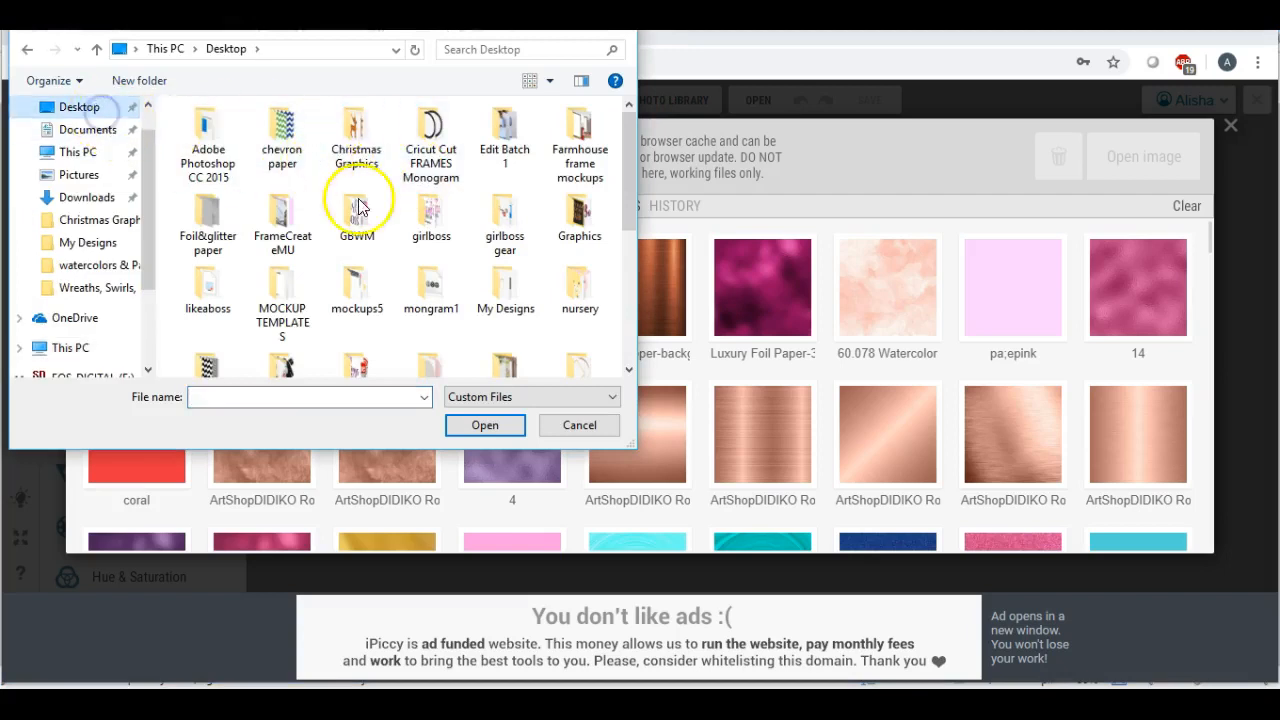
scroll(408, 262, down, 3)
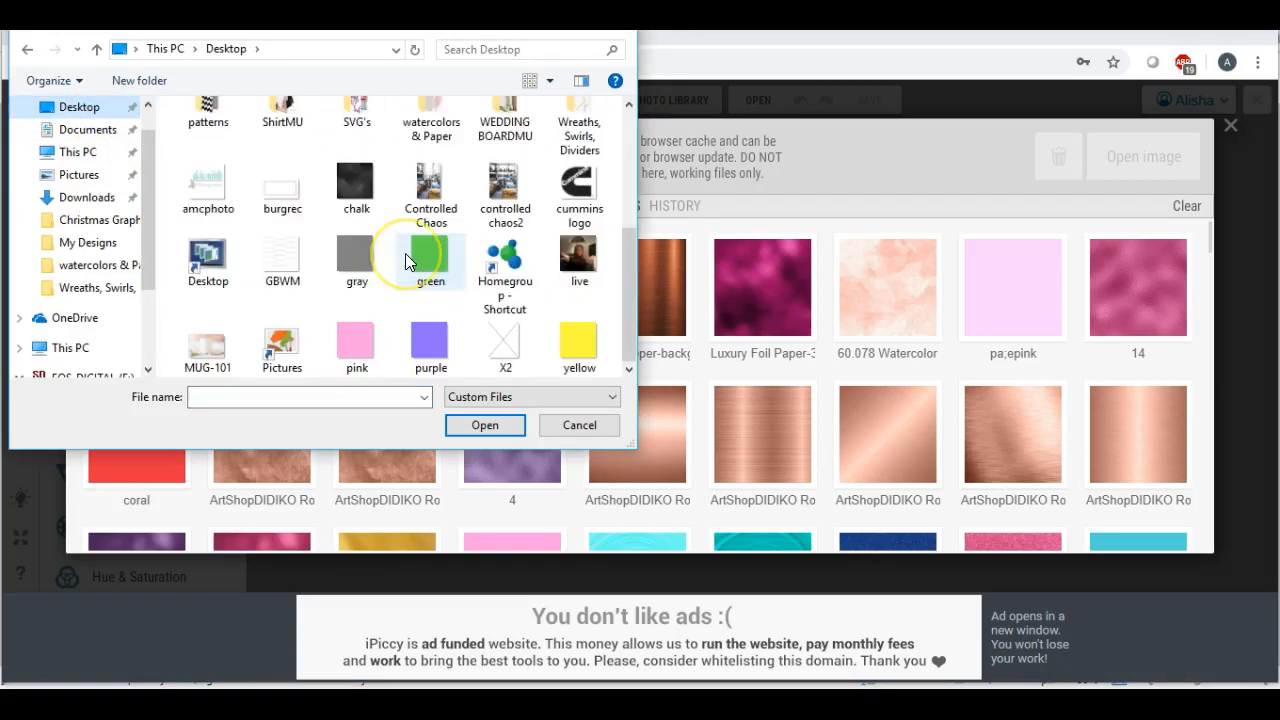
double_click(356, 185)
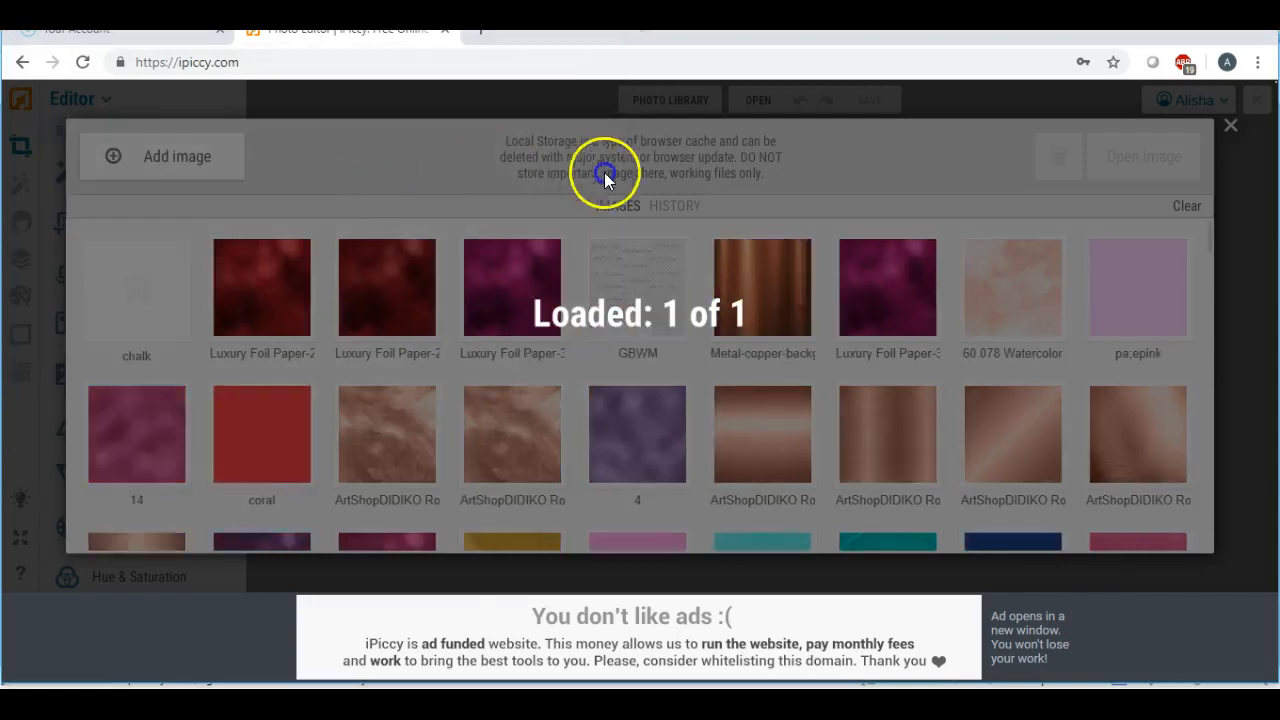
click(98, 325)
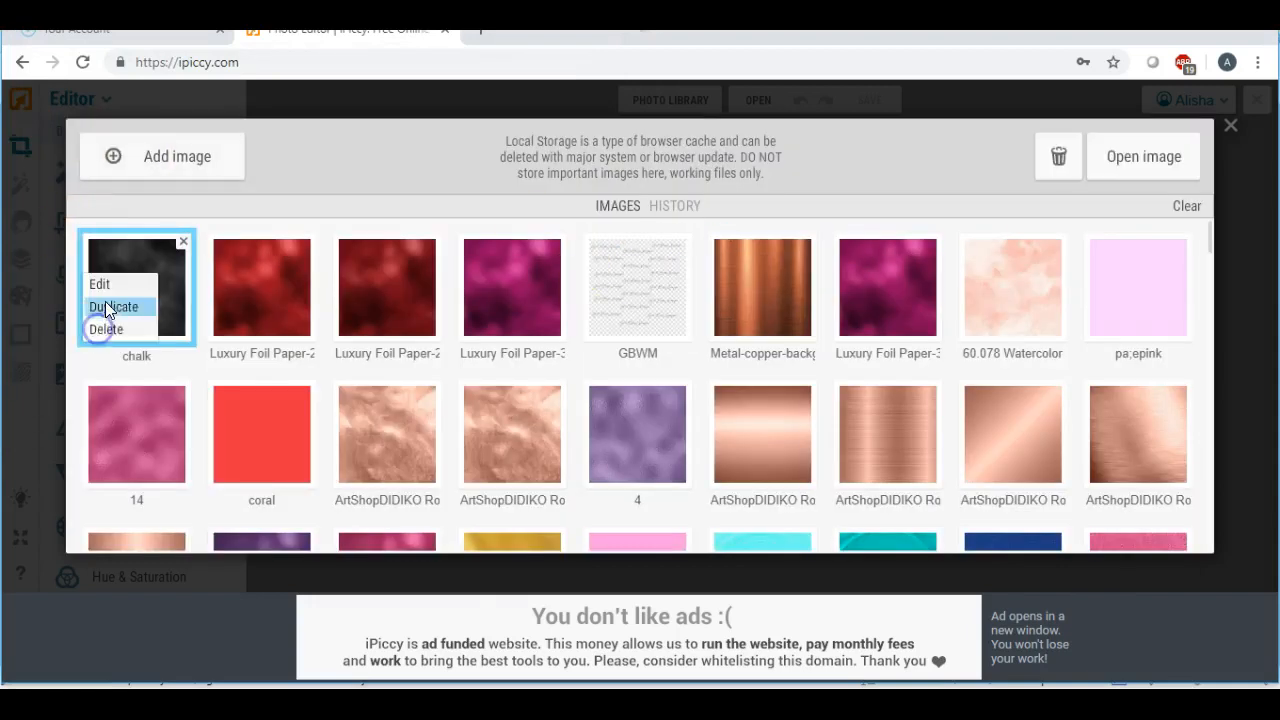
click(100, 285)
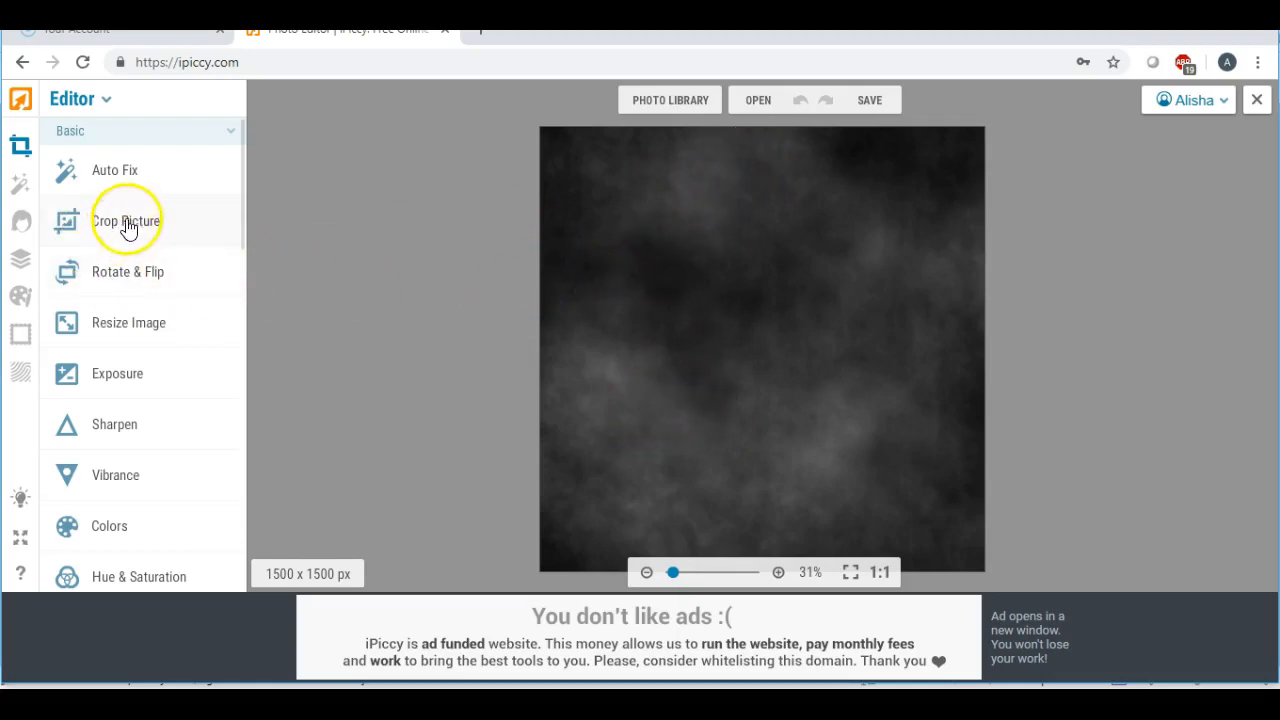
- Start an Exposure adjustment on the chalk picture with Exposure -3, Shadows 0 and Contrast -79
click(115, 373)
mouse_move(60, 474)
mouse_down()
mouse_move(83, 484)
mouse_move(71, 481)
mouse_up()
drag(140, 379, 142, 390)
drag(143, 520, 77, 526)
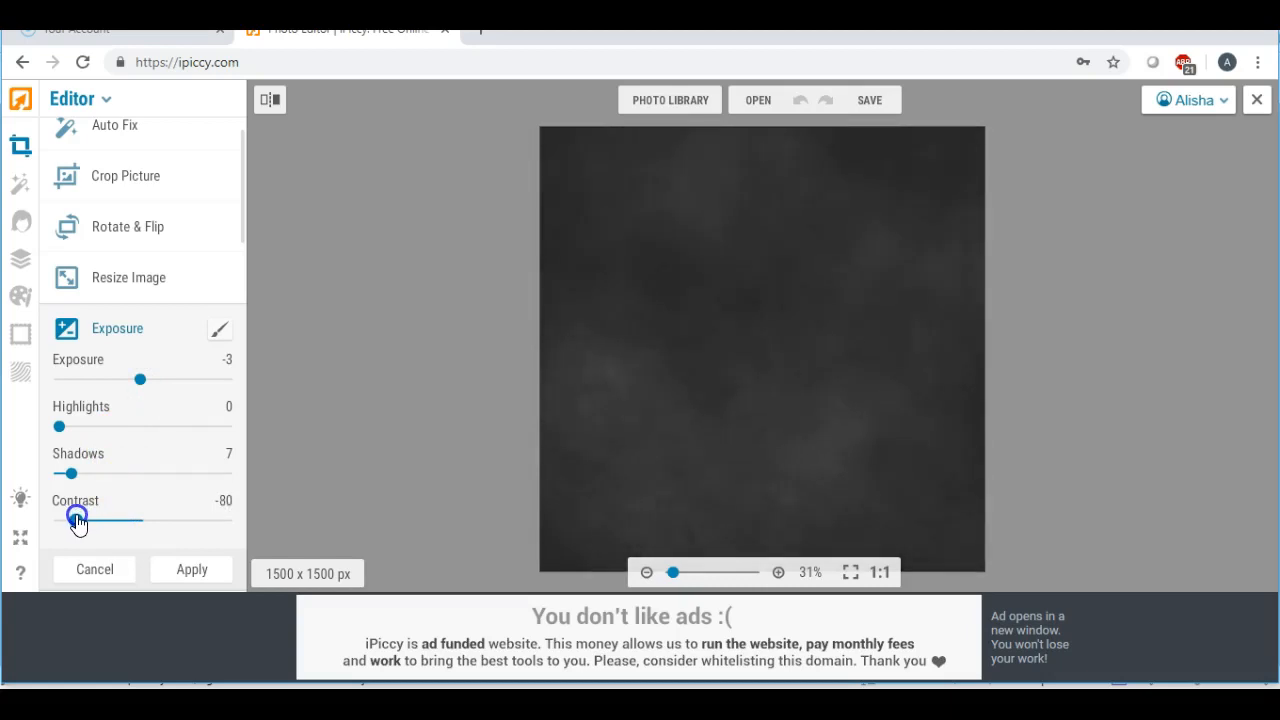
drag(78, 523, 79, 521)
drag(71, 473, 47, 468)
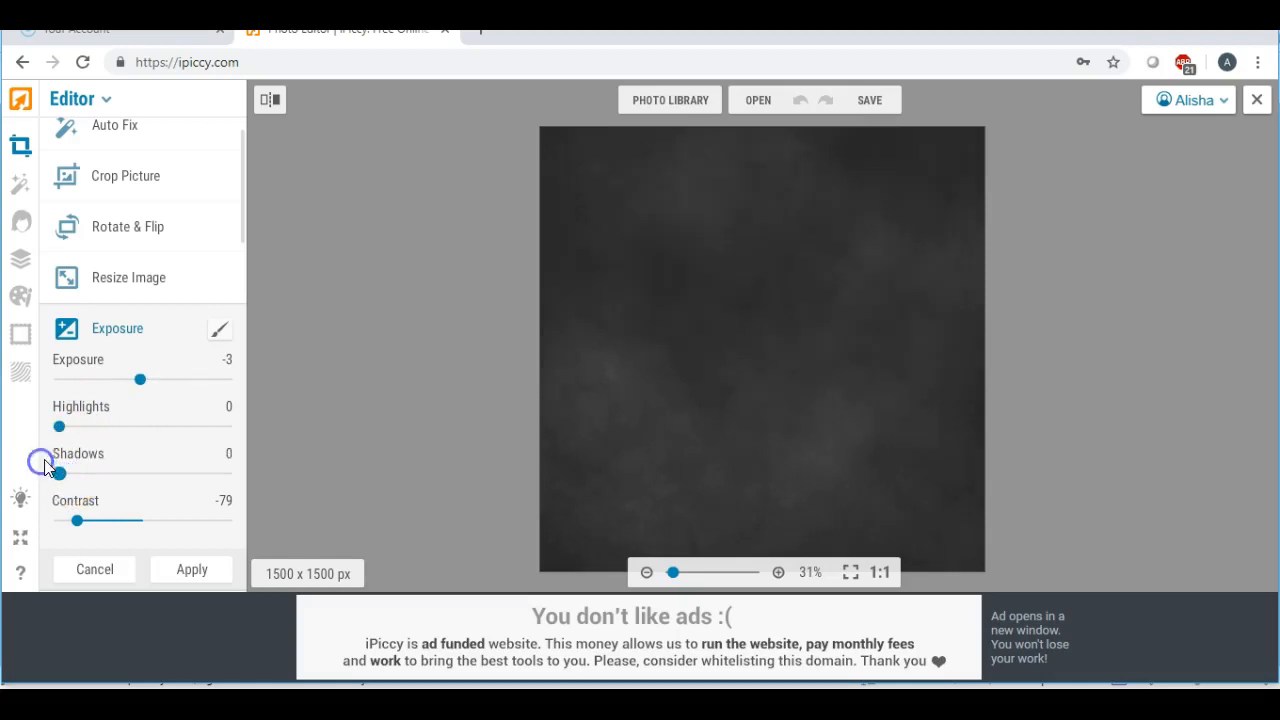
- Change the adjustment to Exposure 8, Contrast -97 and Shadows 4 to lighten and flatten the texture
click(139, 381)
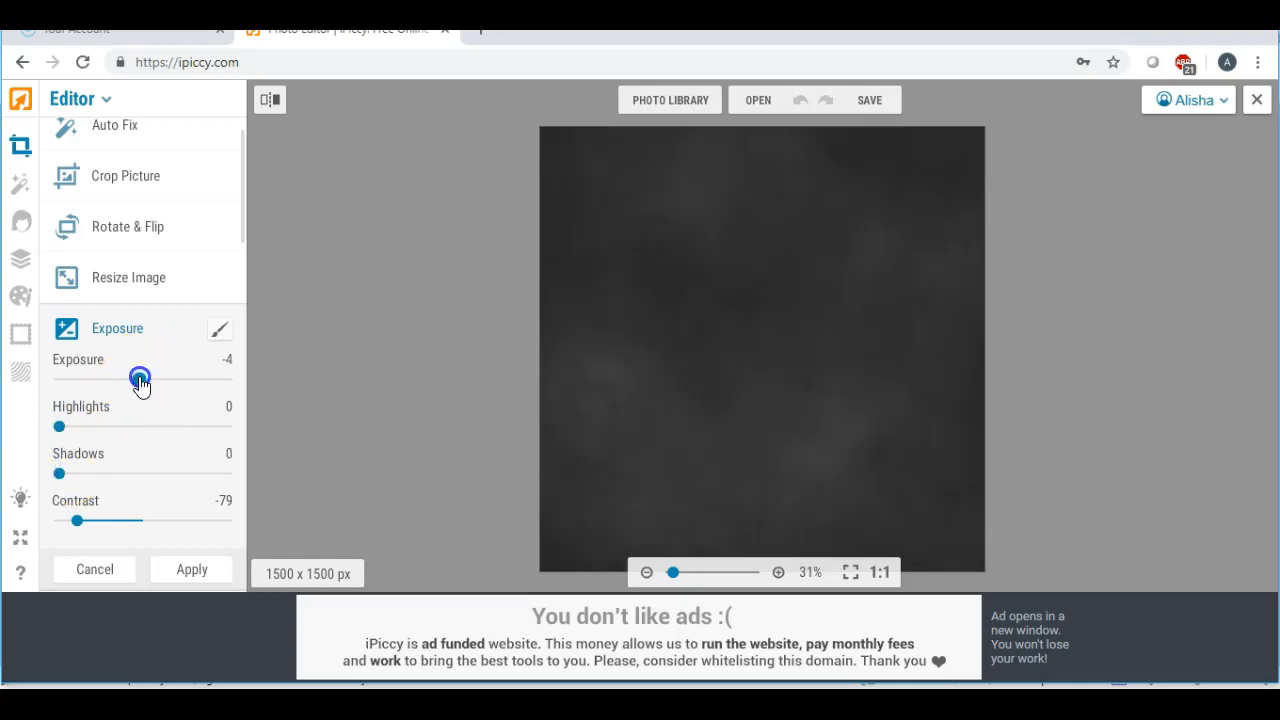
drag(144, 385, 151, 384)
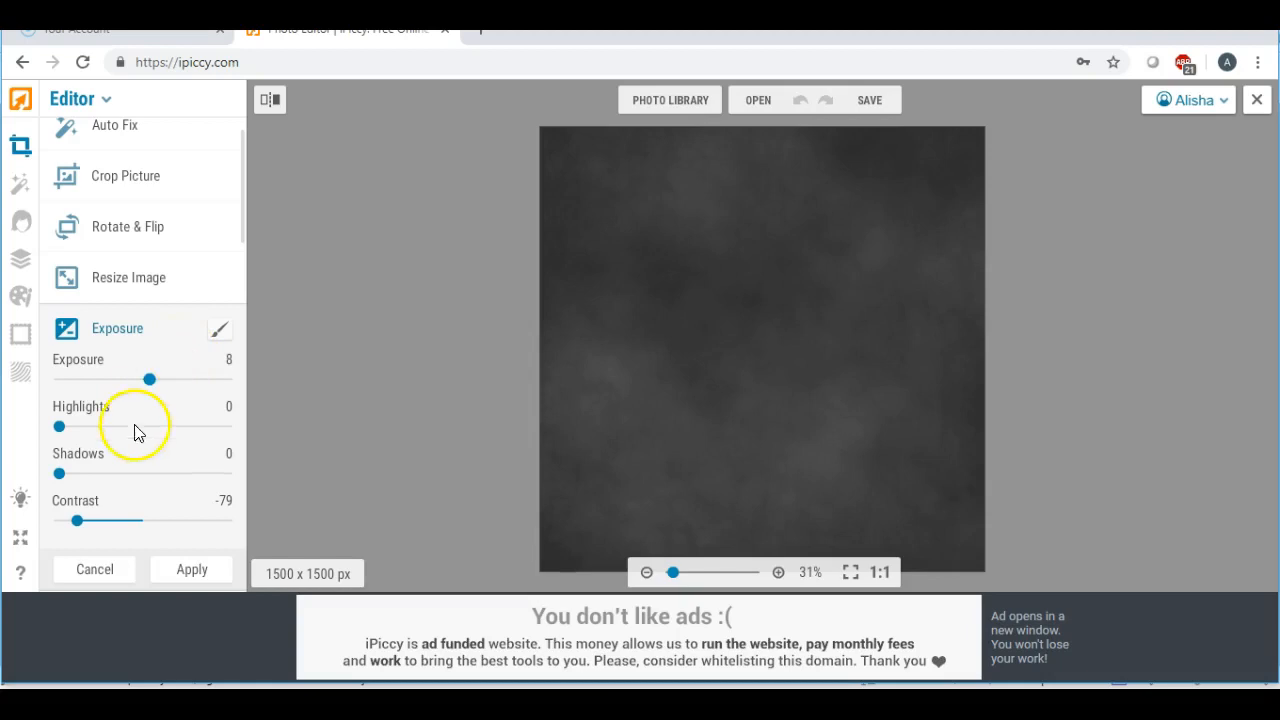
click(76, 520)
drag(77, 528, 60, 527)
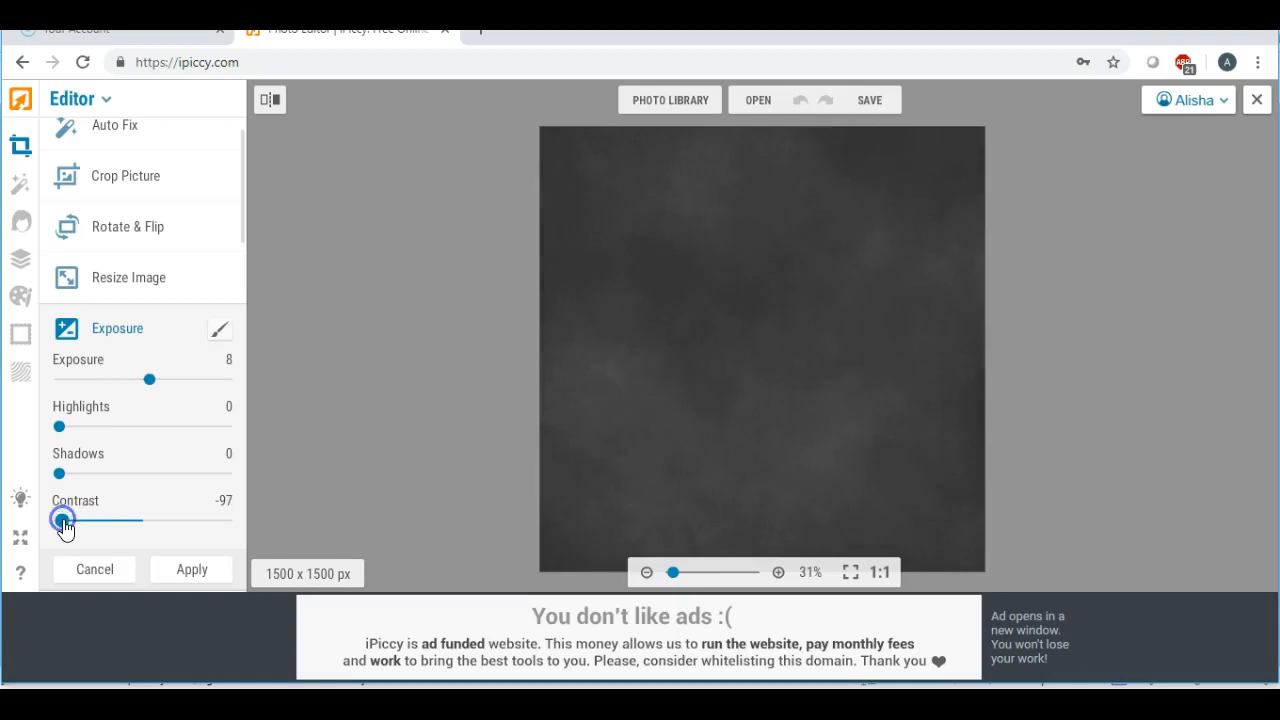
click(59, 474)
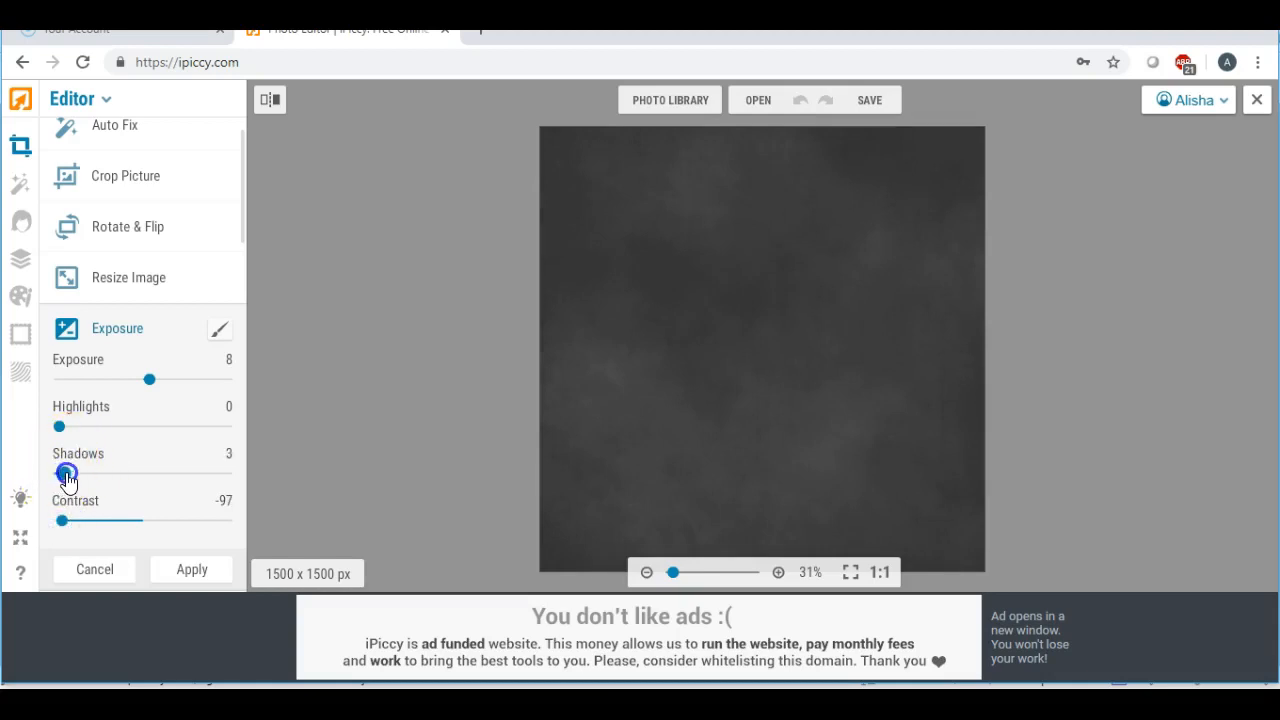
drag(76, 476, 68, 477)
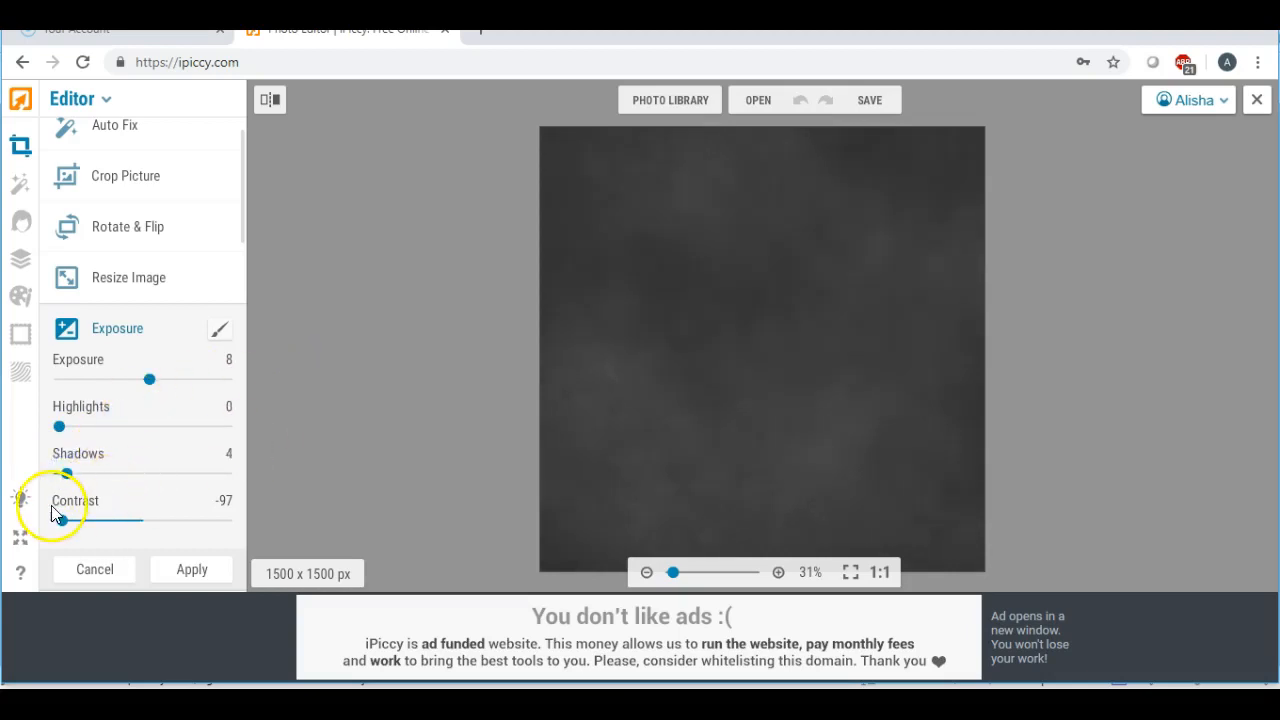
- Fine-tune Shadows to 8 and Contrast to -92, and apply the exposure adjustment
drag(65, 532, 72, 524)
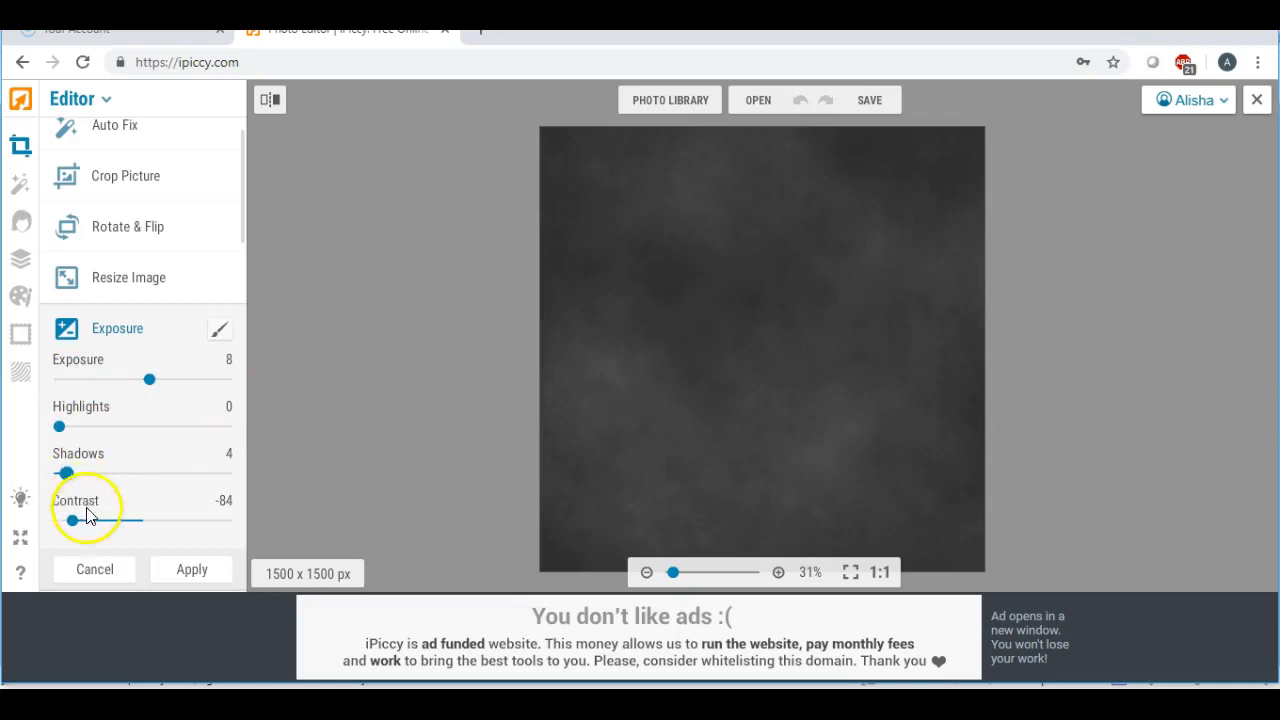
drag(67, 474, 67, 476)
drag(62, 481, 72, 473)
drag(72, 520, 66, 522)
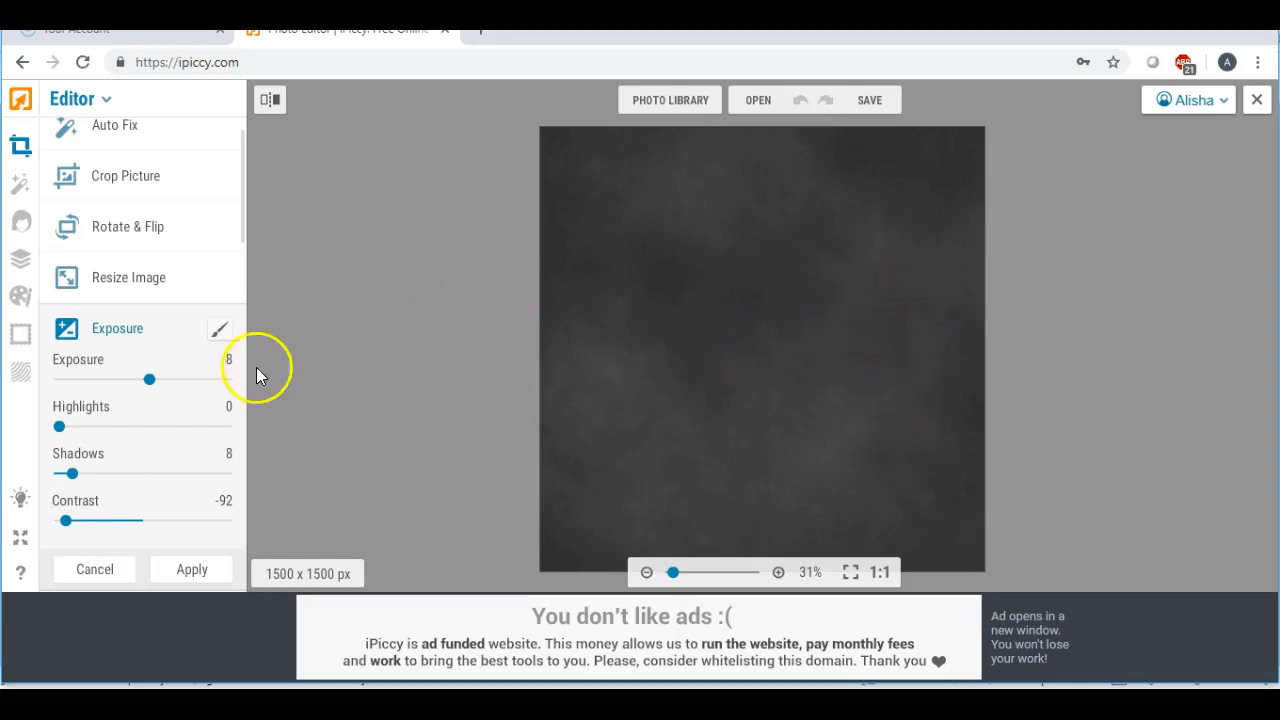
click(189, 568)
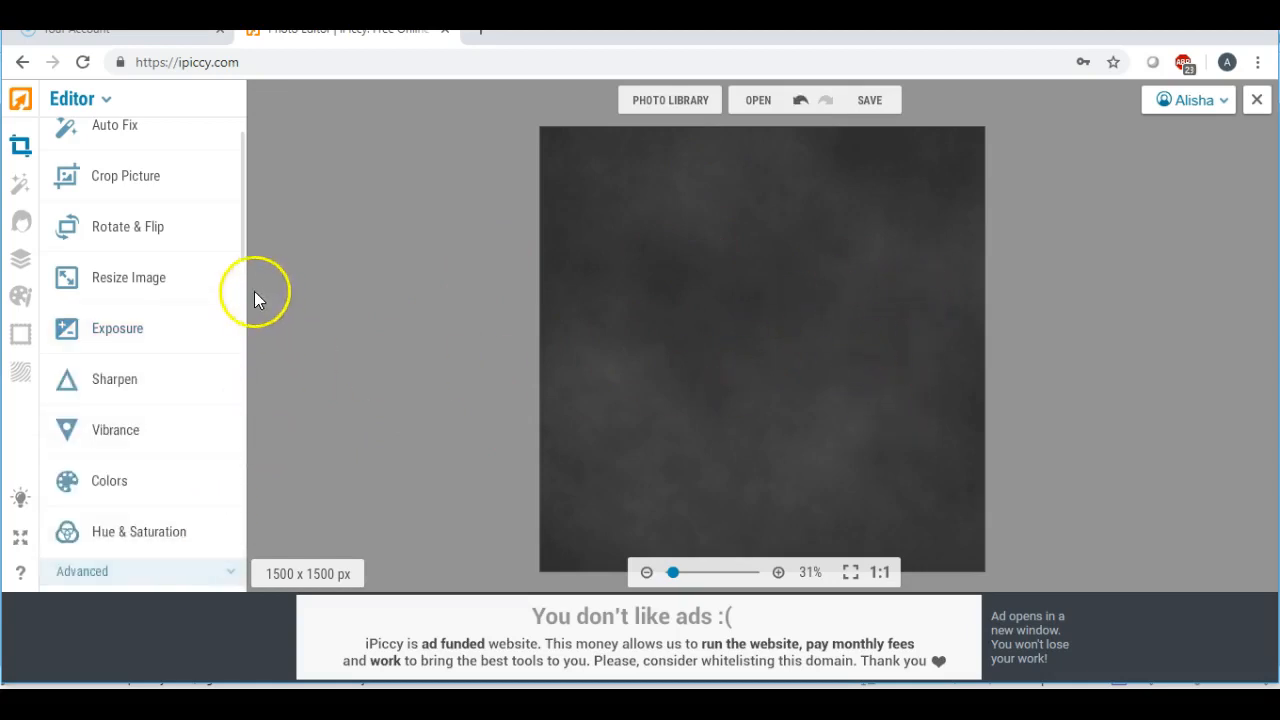
- Apply a Vibrance adjustment with Strength 4 to the chalk picture
scroll(154, 383, down, 2)
click(147, 352)
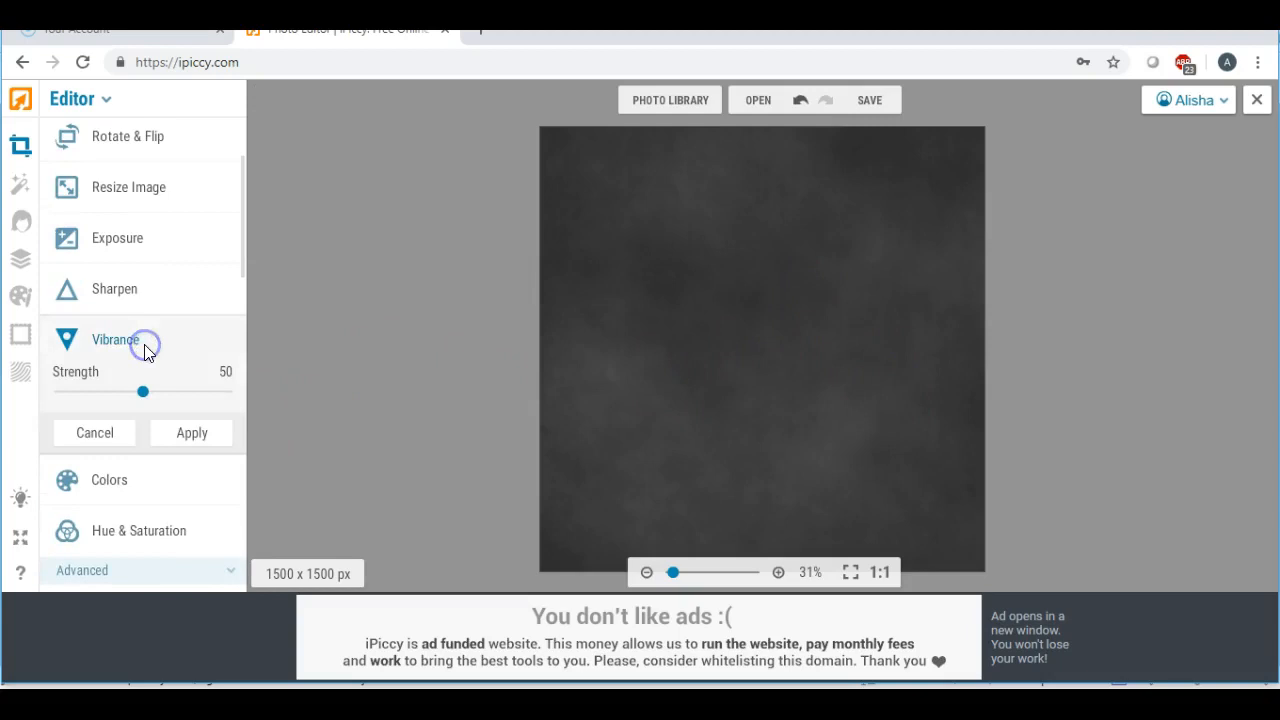
drag(136, 402, 86, 392)
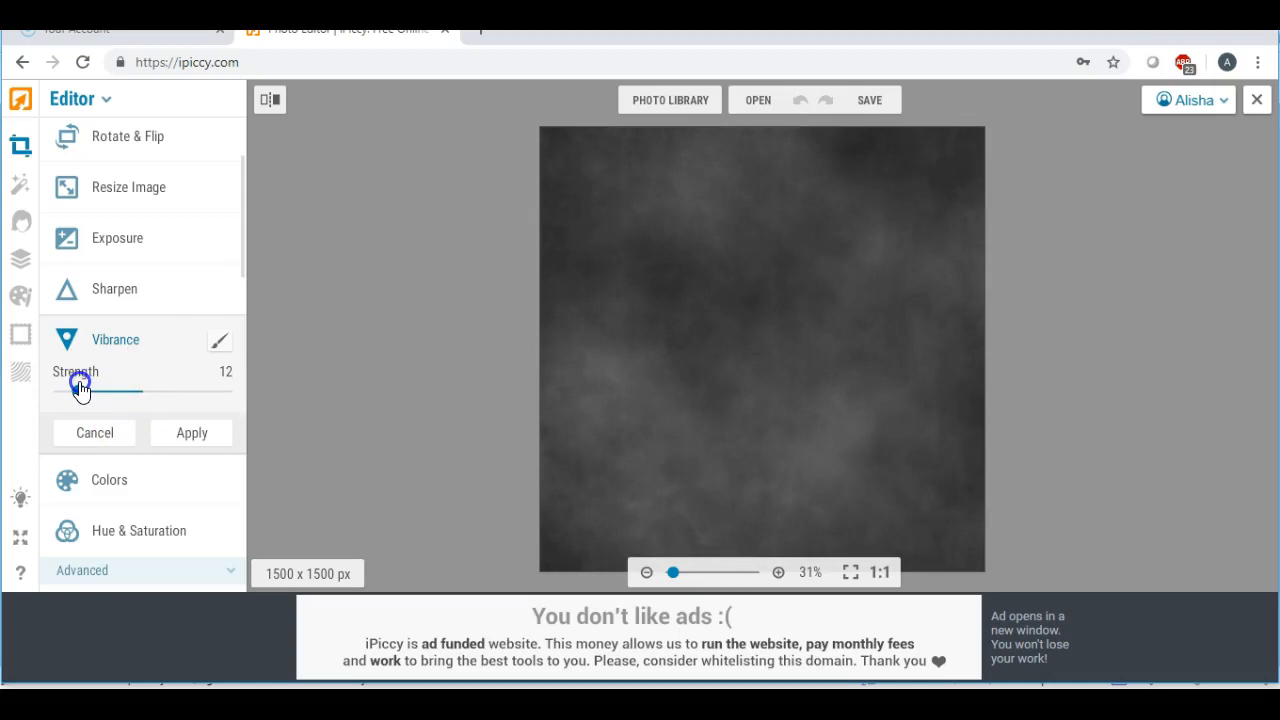
drag(80, 391, 73, 391)
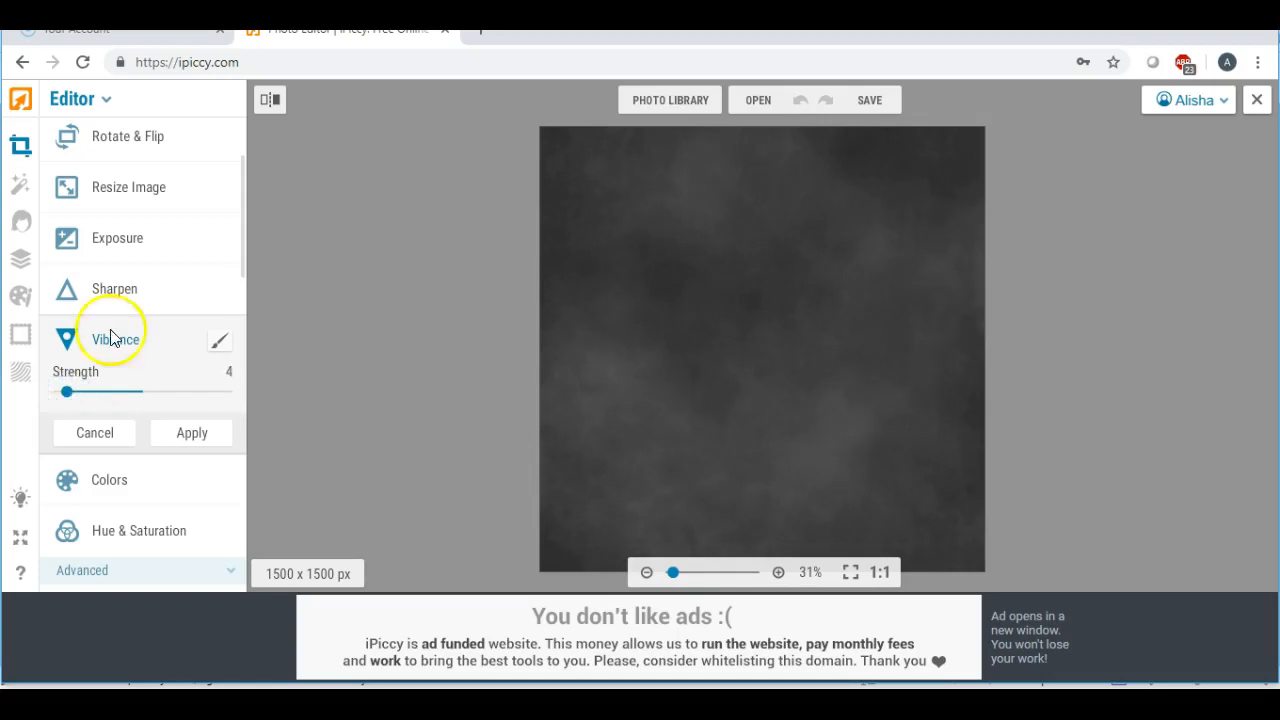
click(191, 437)
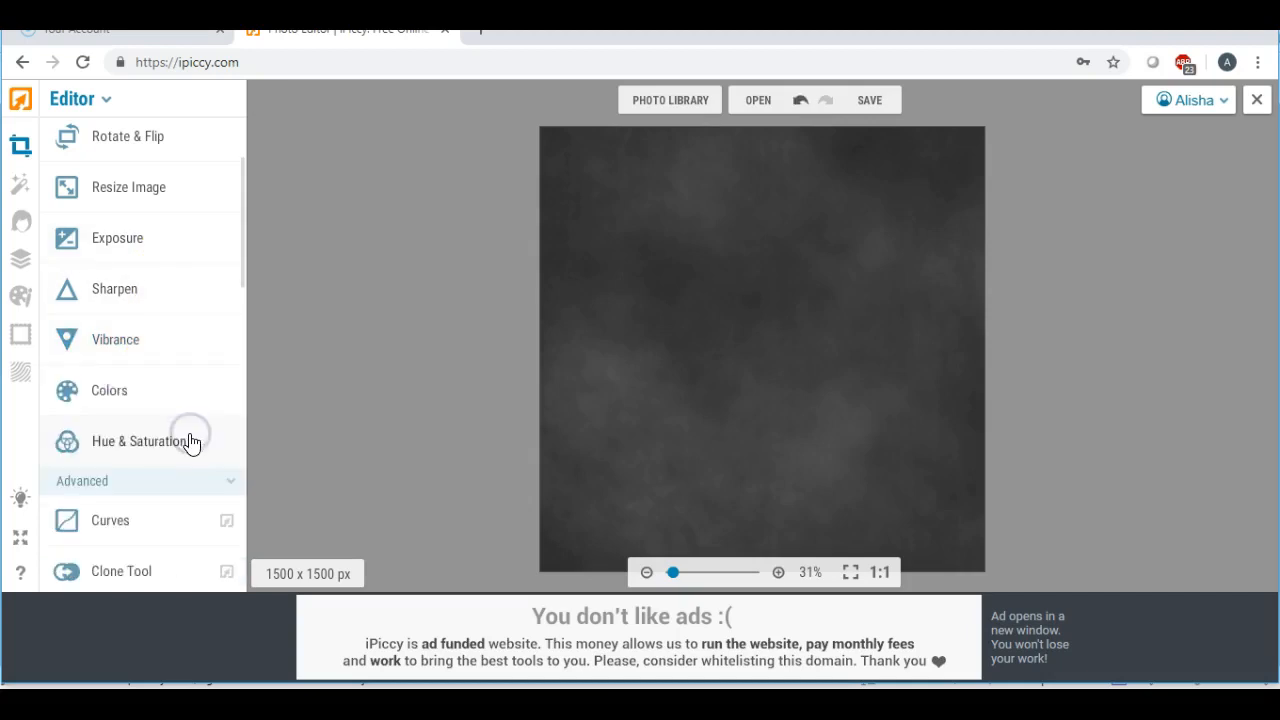
click(126, 394)
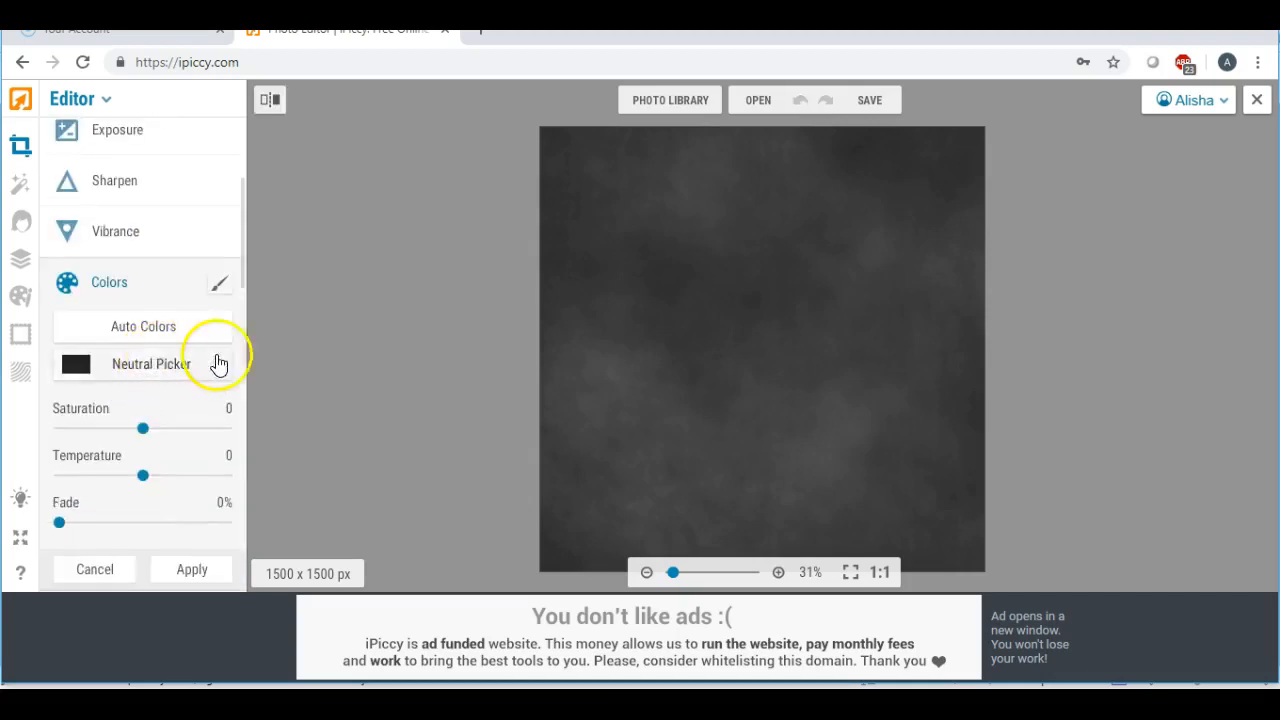
click(219, 284)
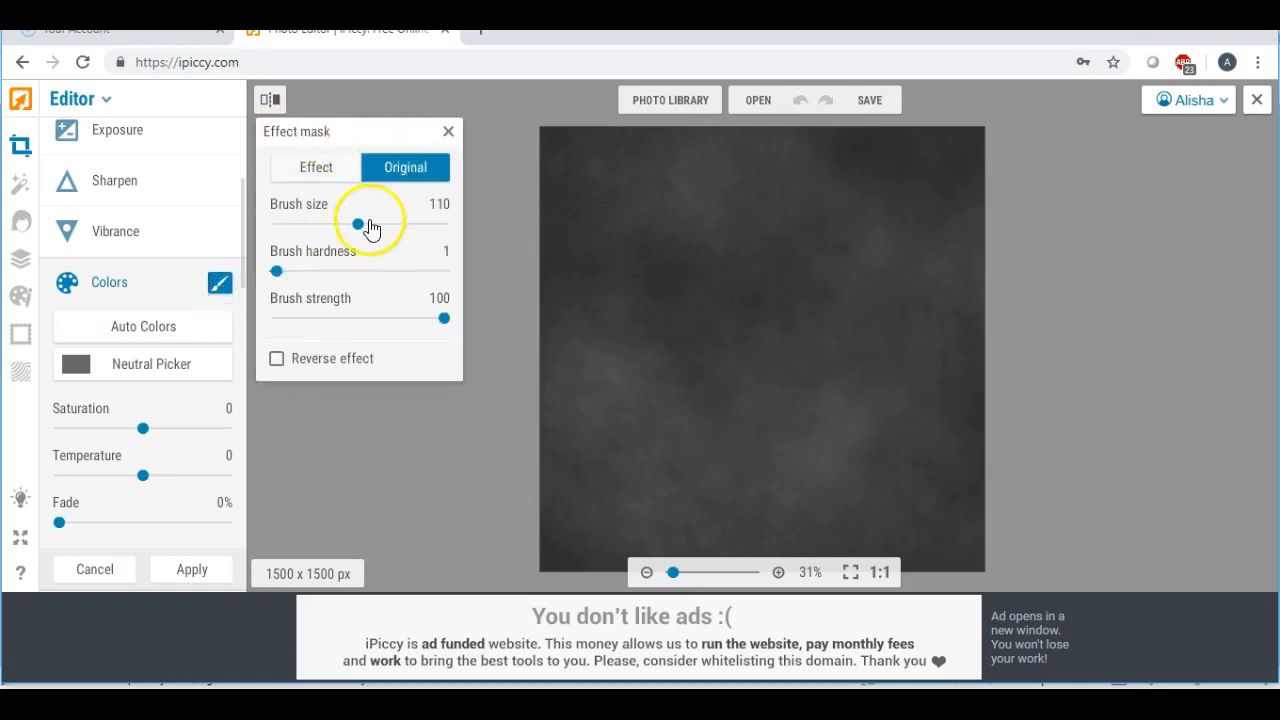
click(330, 174)
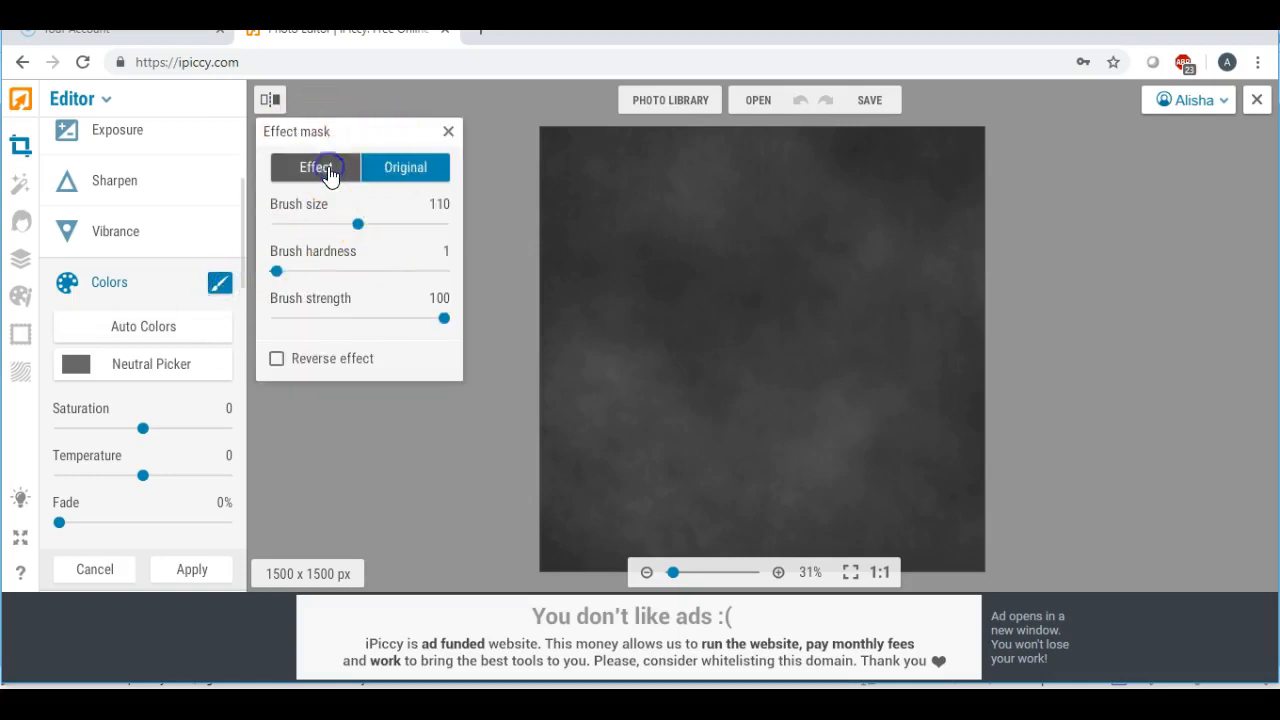
click(214, 364)
click(170, 366)
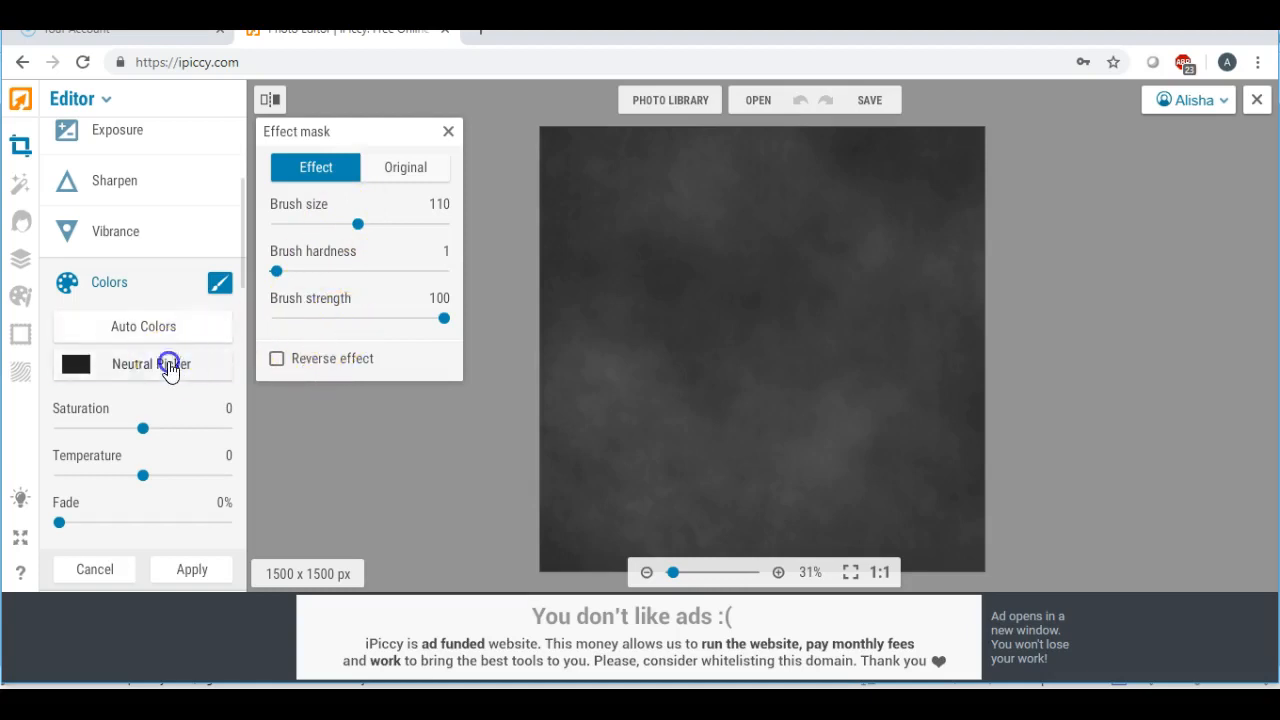
click(601, 416)
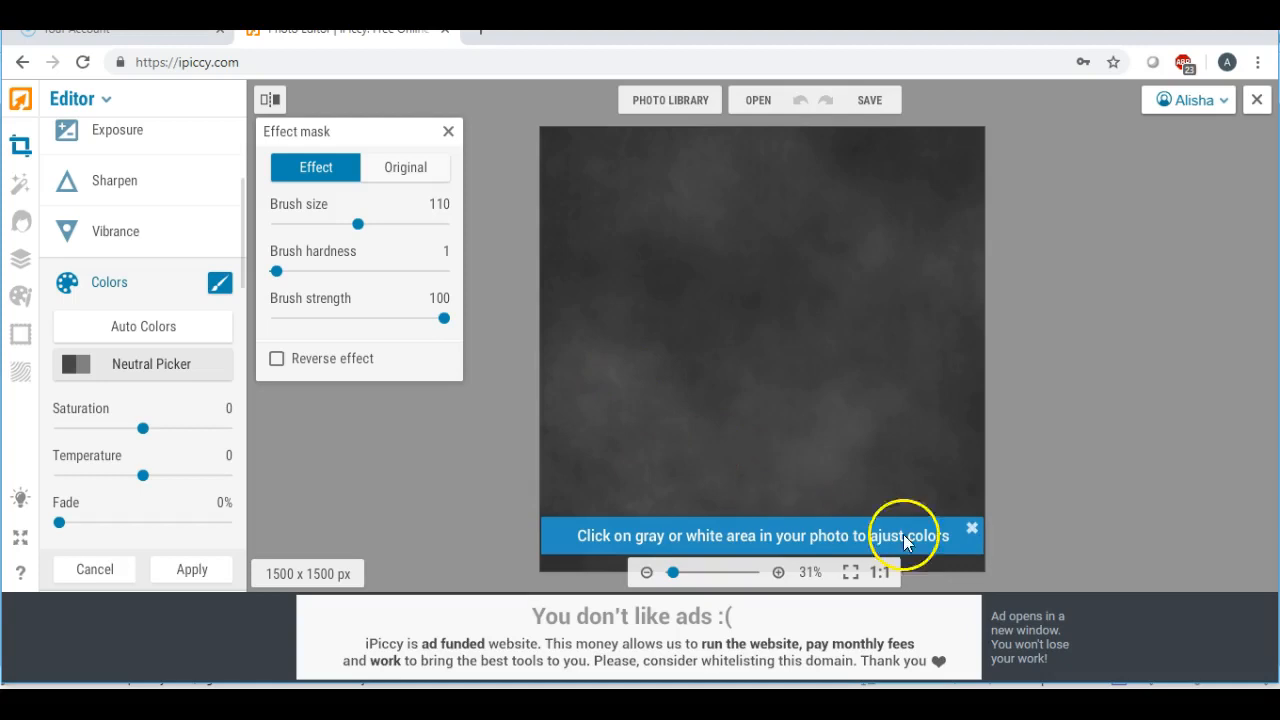
click(739, 444)
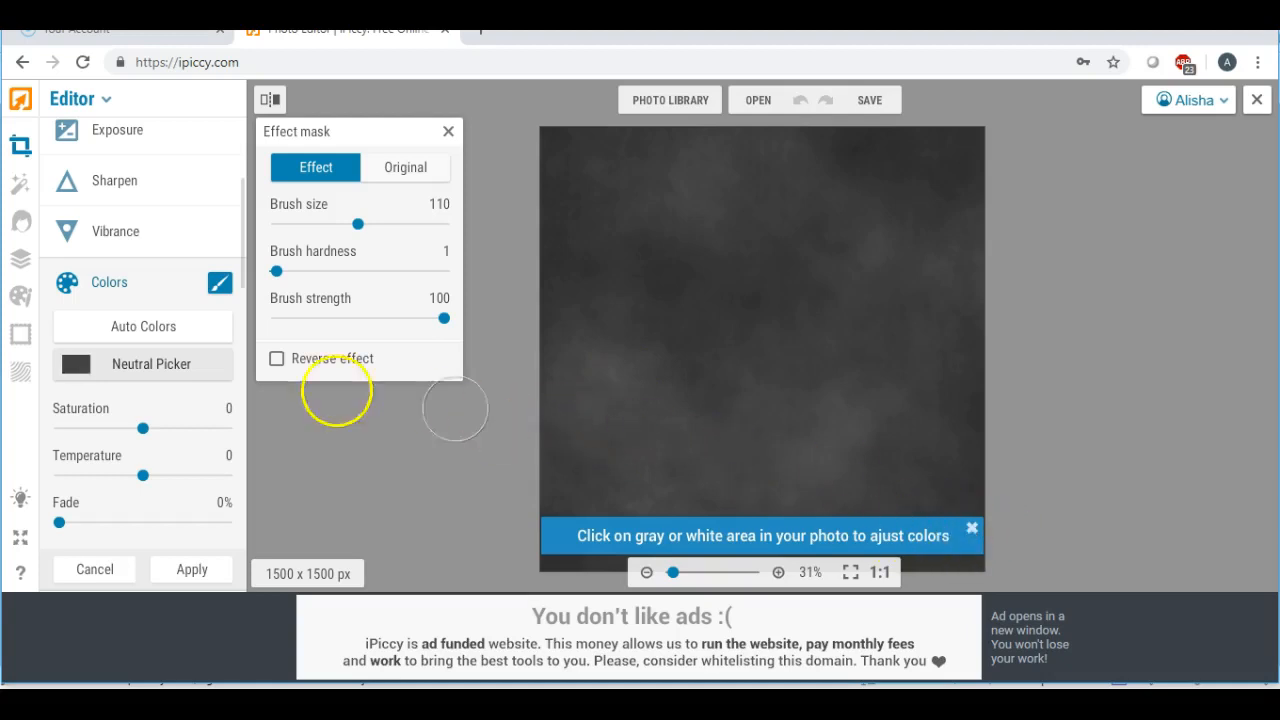
click(135, 370)
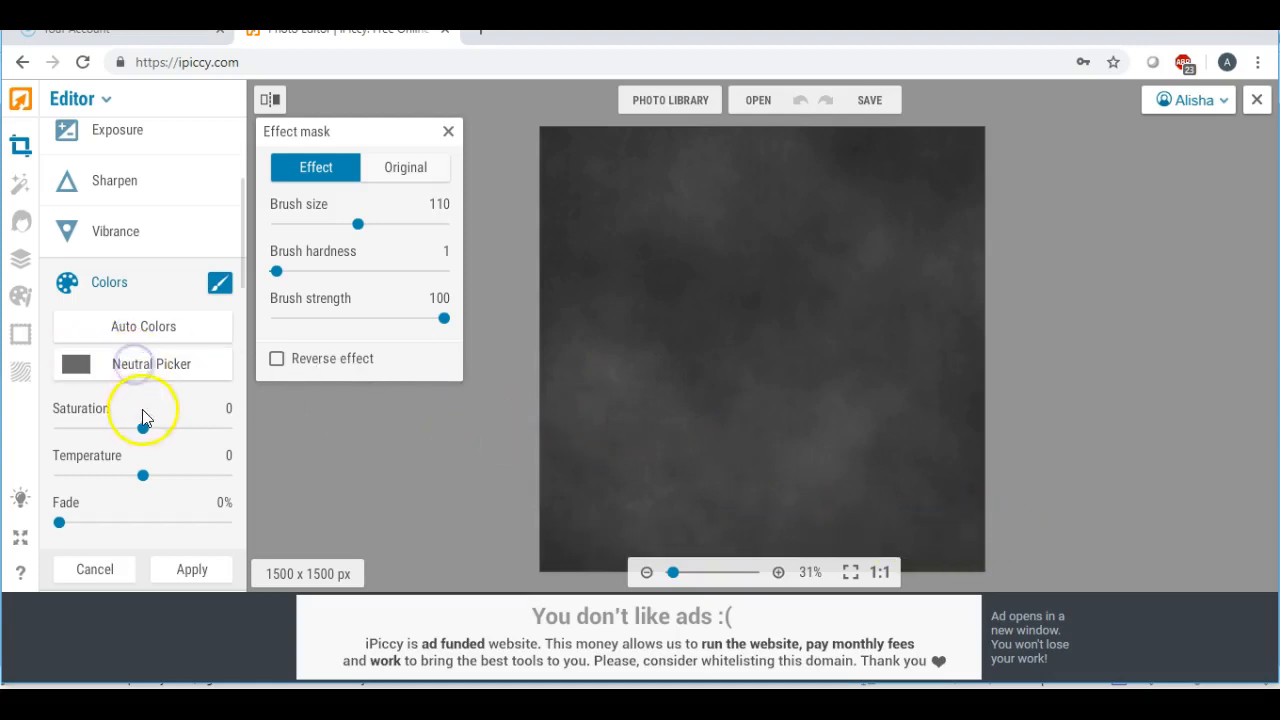
drag(143, 474, 130, 480)
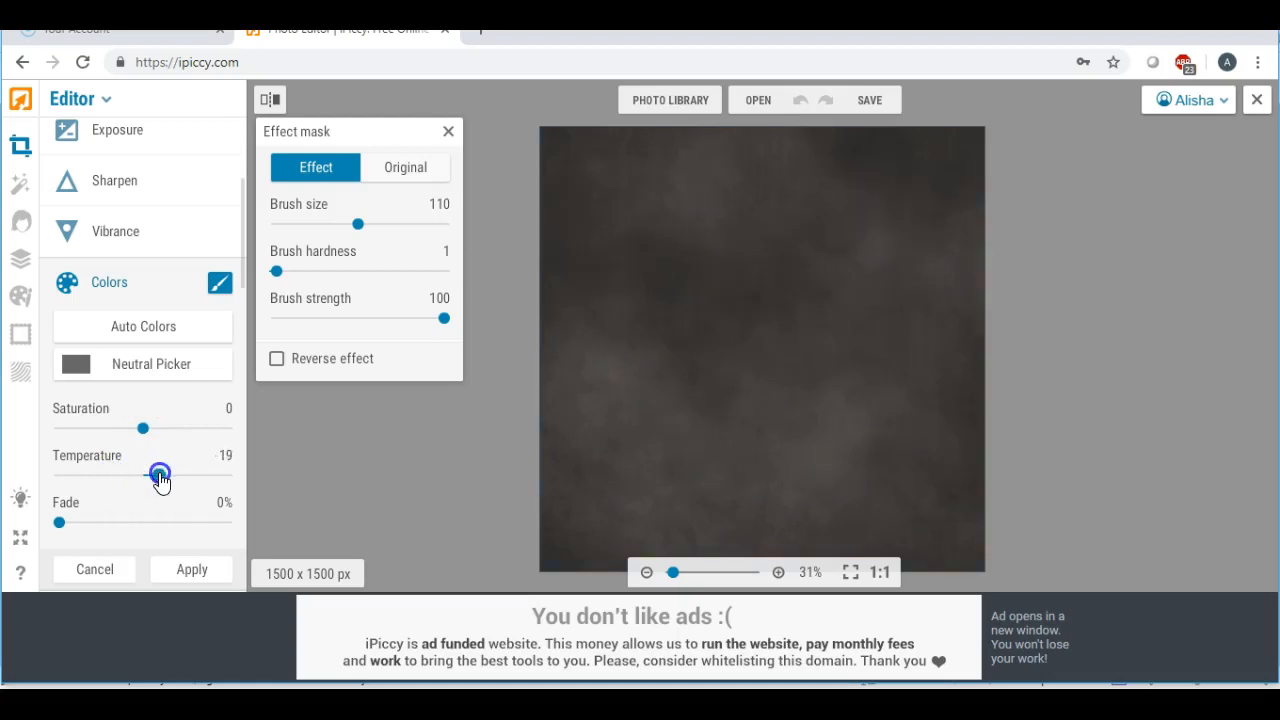
click(95, 569)
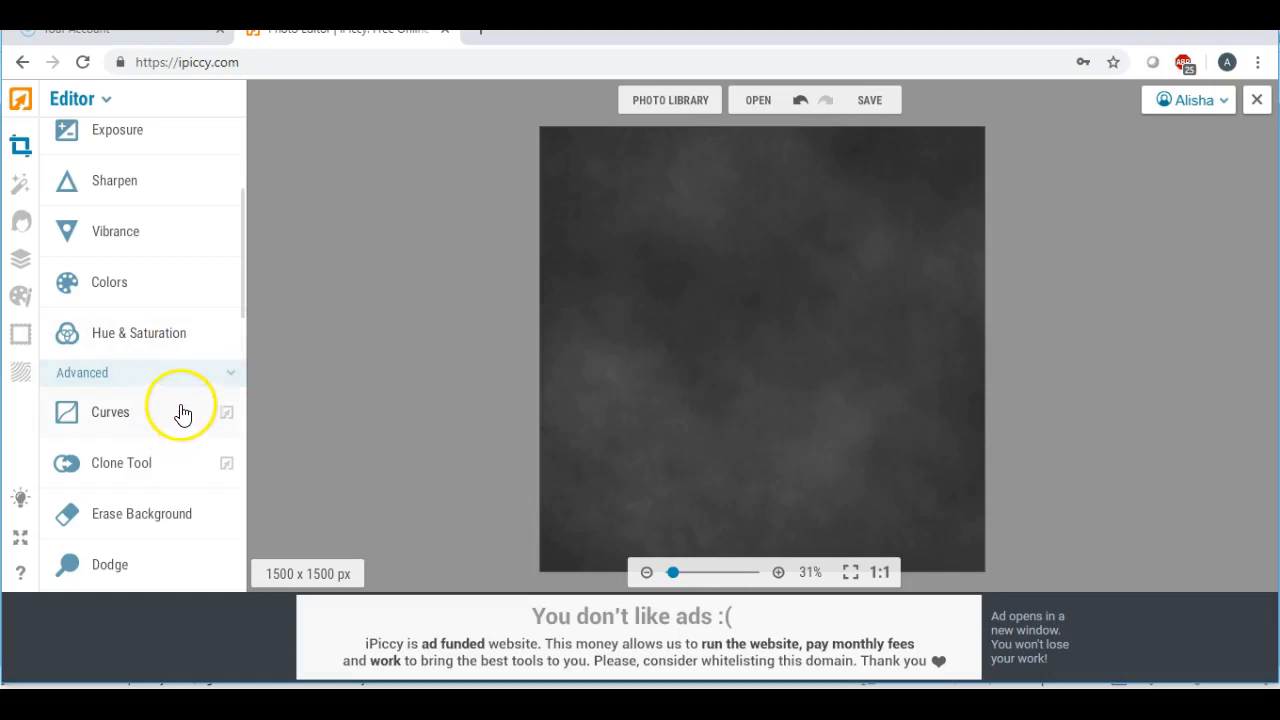
scroll(140, 522, down, 1)
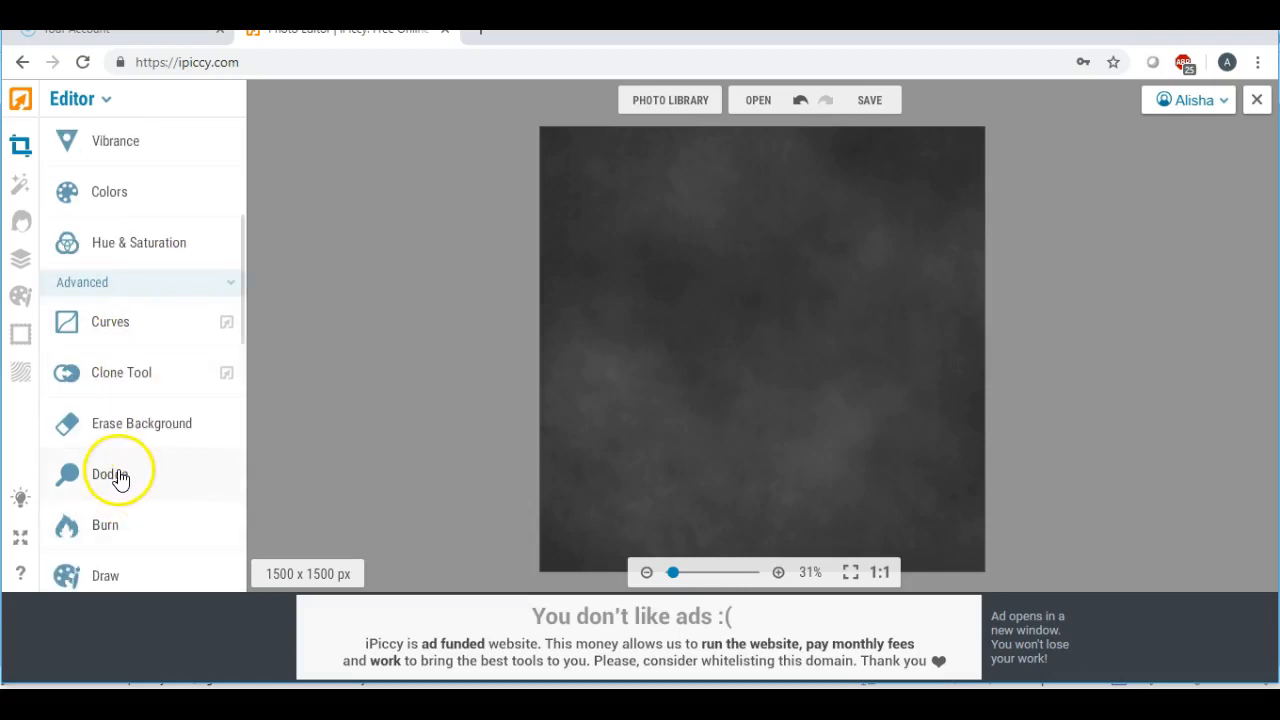
click(113, 480)
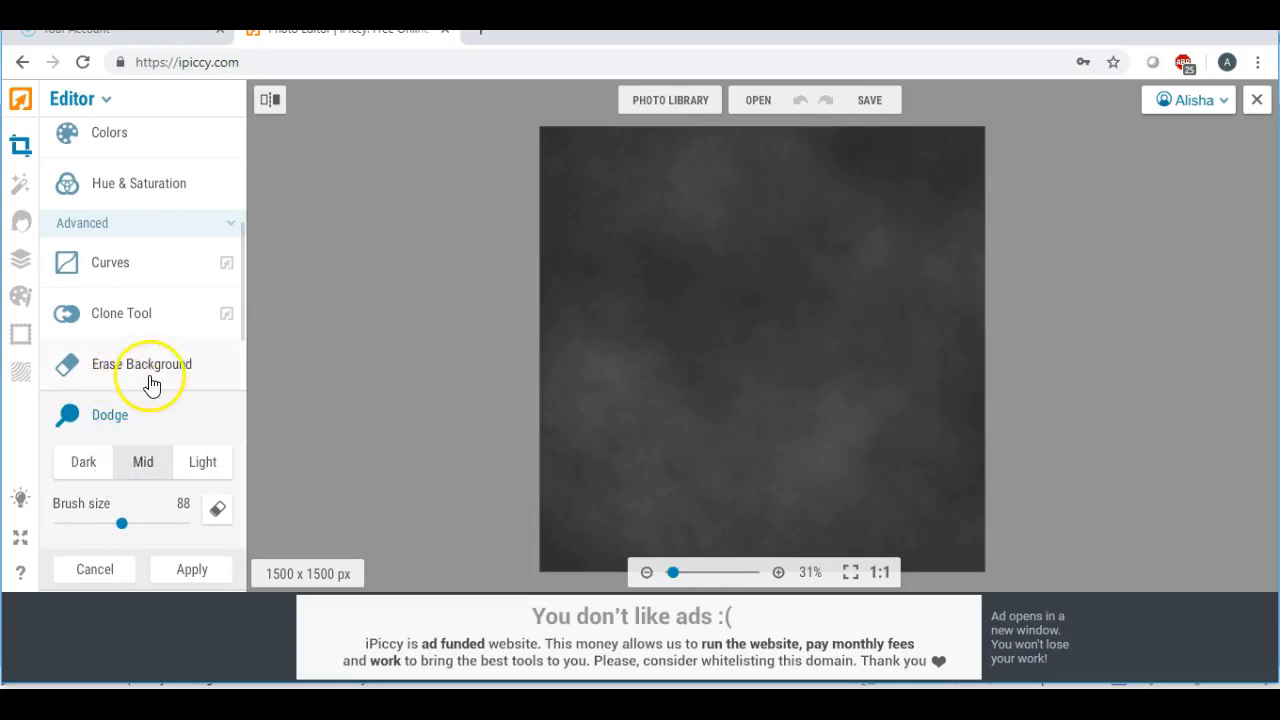
scroll(260, 408, down, 1)
scroll(235, 435, up, 1)
scroll(236, 432, up, 1)
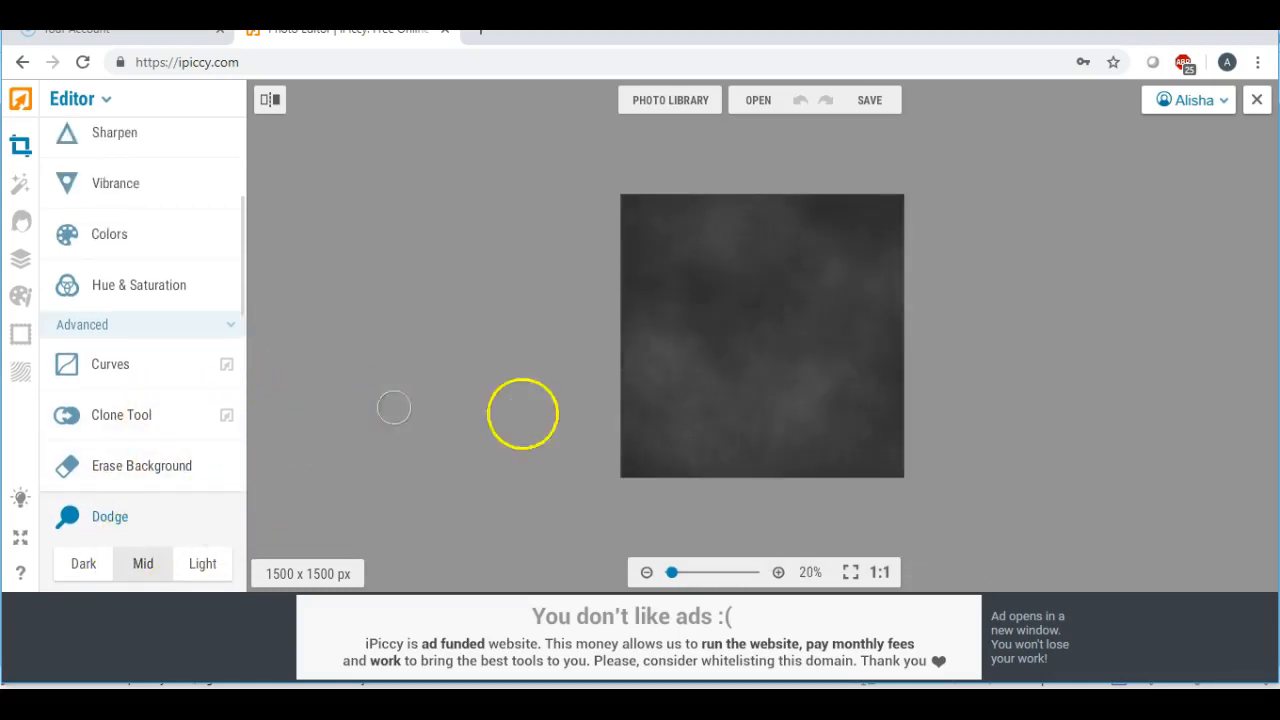
click(673, 573)
click(674, 573)
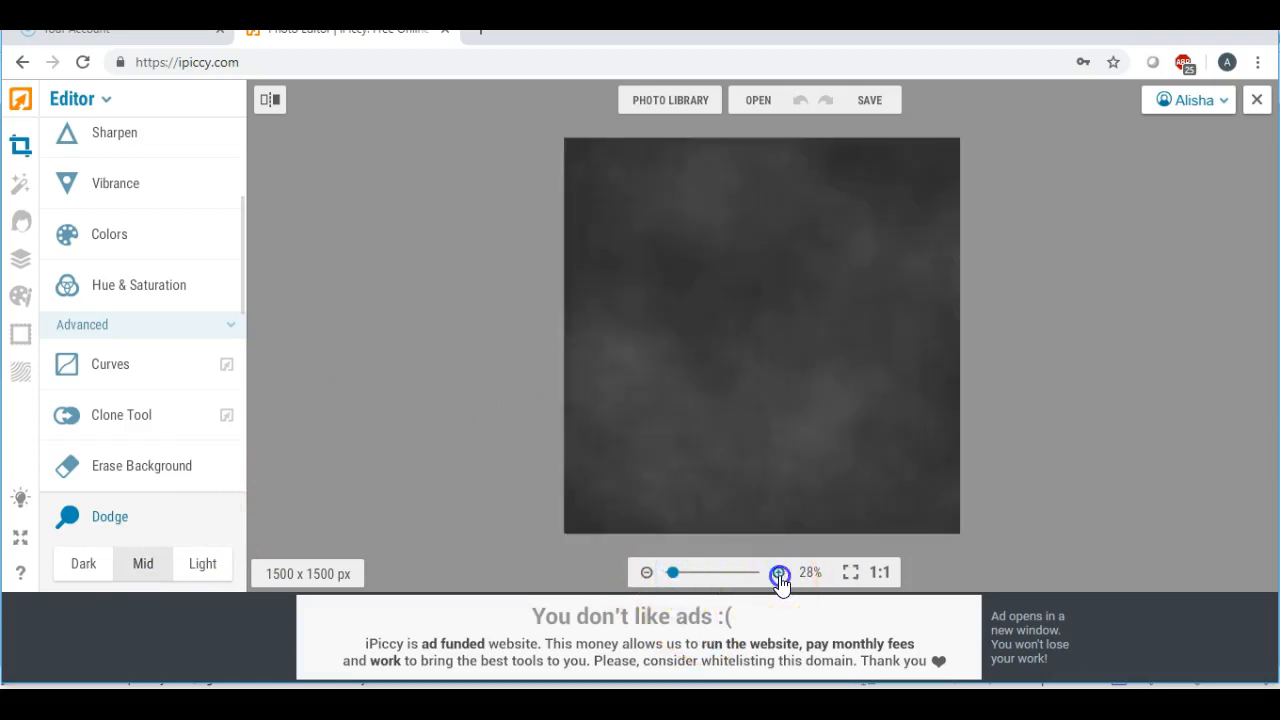
click(779, 573)
click(645, 573)
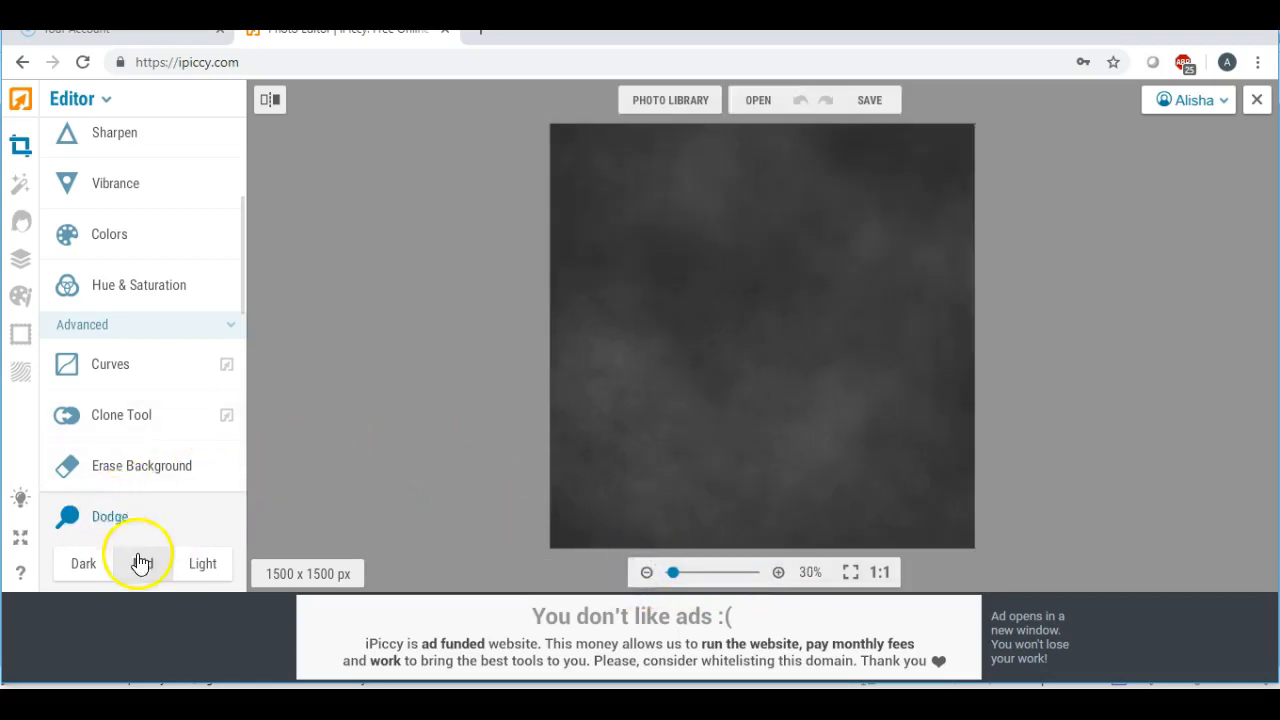
scroll(212, 480, down, 2)
scroll(134, 508, down, 2)
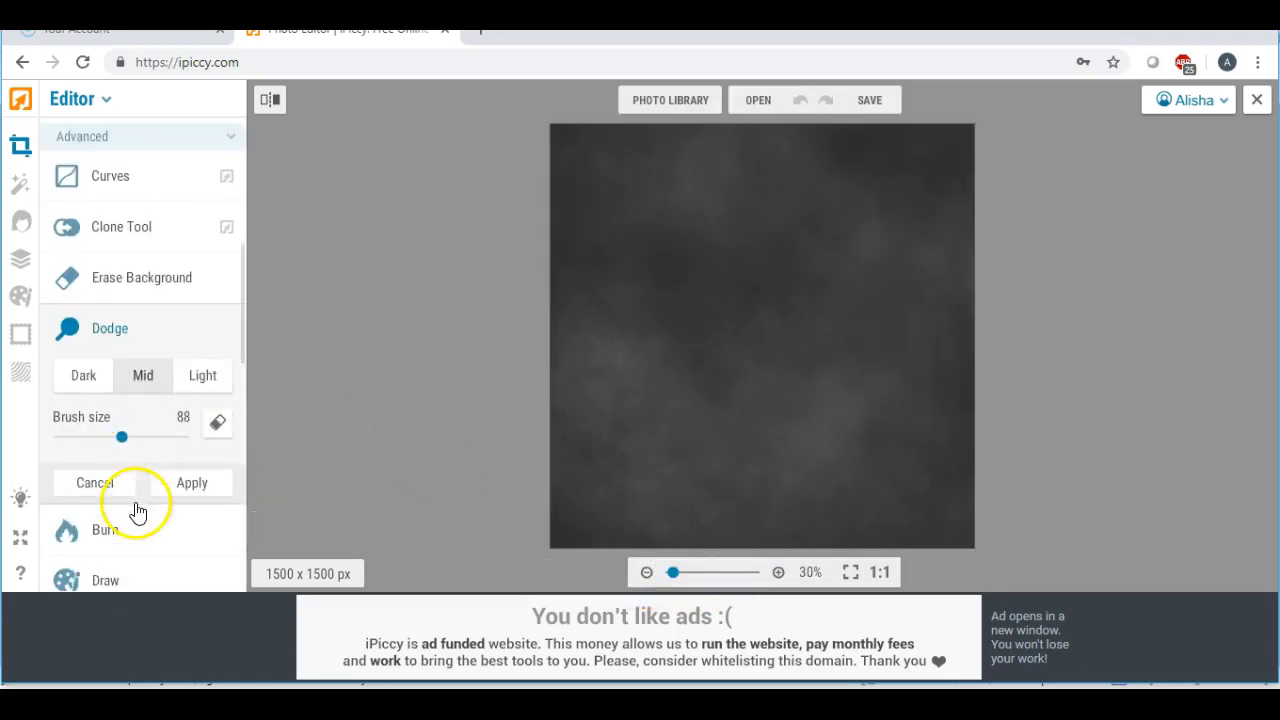
- Burn the light patches in the lower half of the chalk picture using the Dark range and brush size 100
click(122, 446)
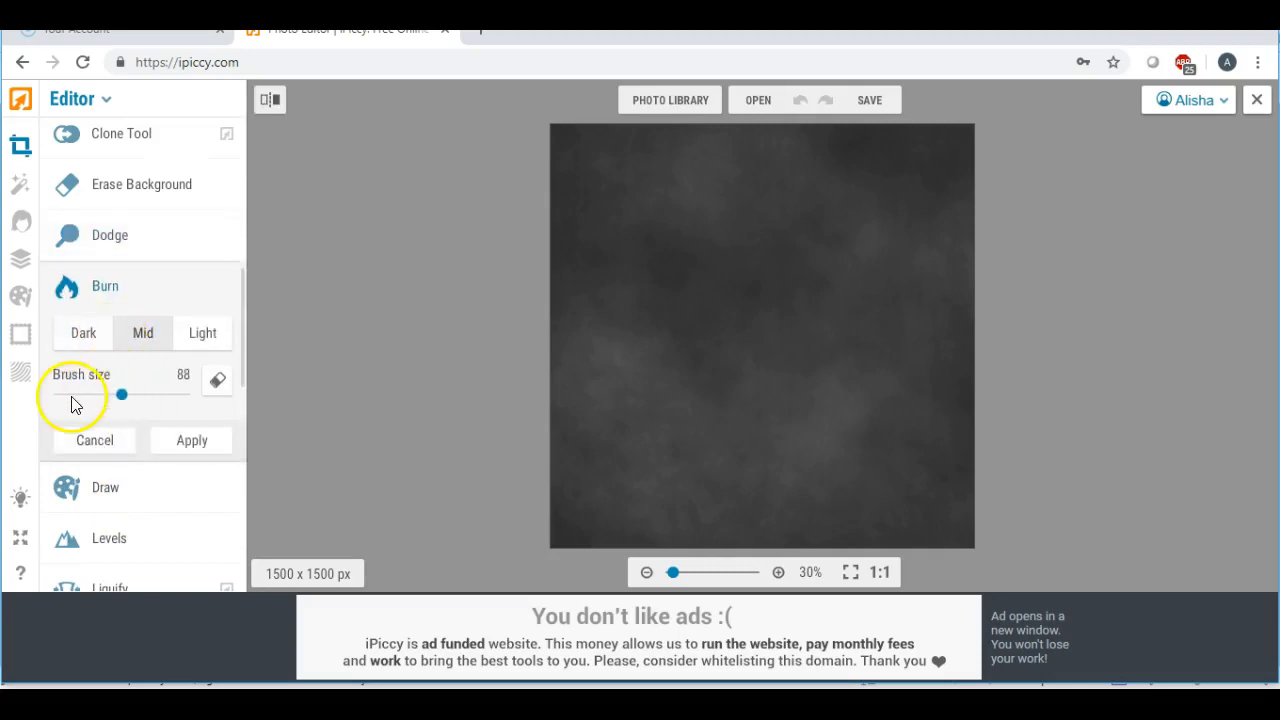
click(129, 396)
click(80, 340)
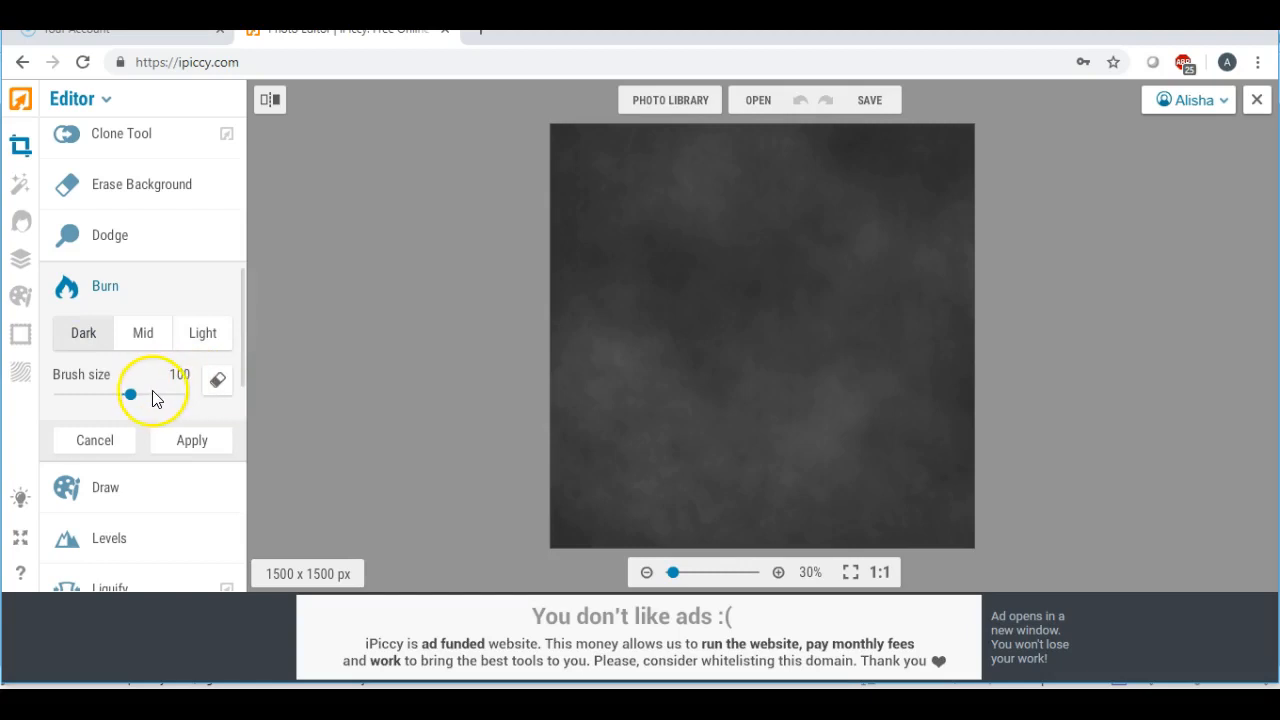
mouse_move(628, 369)
mouse_down()
mouse_move(667, 401)
mouse_move(639, 425)
mouse_move(601, 396)
mouse_move(690, 388)
mouse_move(875, 403)
mouse_move(637, 390)
mouse_move(583, 347)
mouse_move(587, 420)
mouse_move(655, 475)
mouse_move(687, 416)
mouse_move(656, 434)
mouse_move(697, 371)
mouse_move(792, 405)
mouse_move(795, 437)
mouse_move(747, 462)
mouse_up()
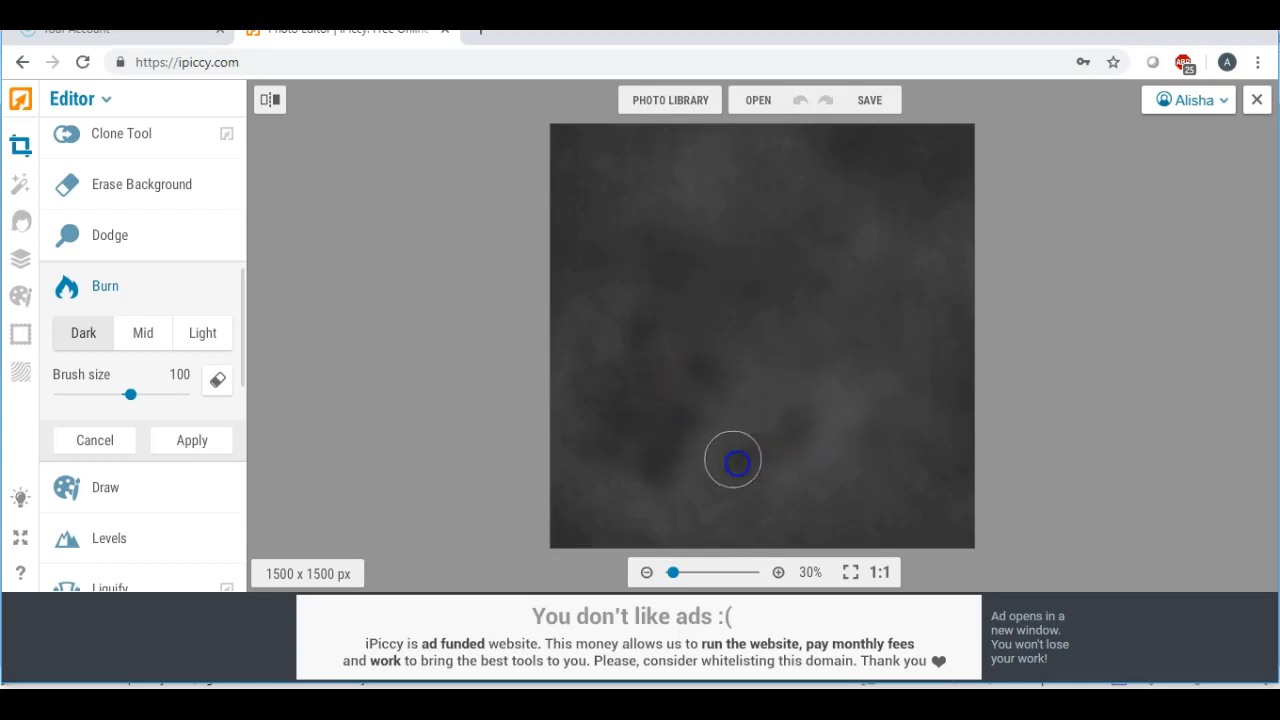
drag(745, 375, 737, 365)
mouse_move(842, 377)
mouse_down()
mouse_move(824, 471)
mouse_move(769, 486)
mouse_move(688, 470)
mouse_up()
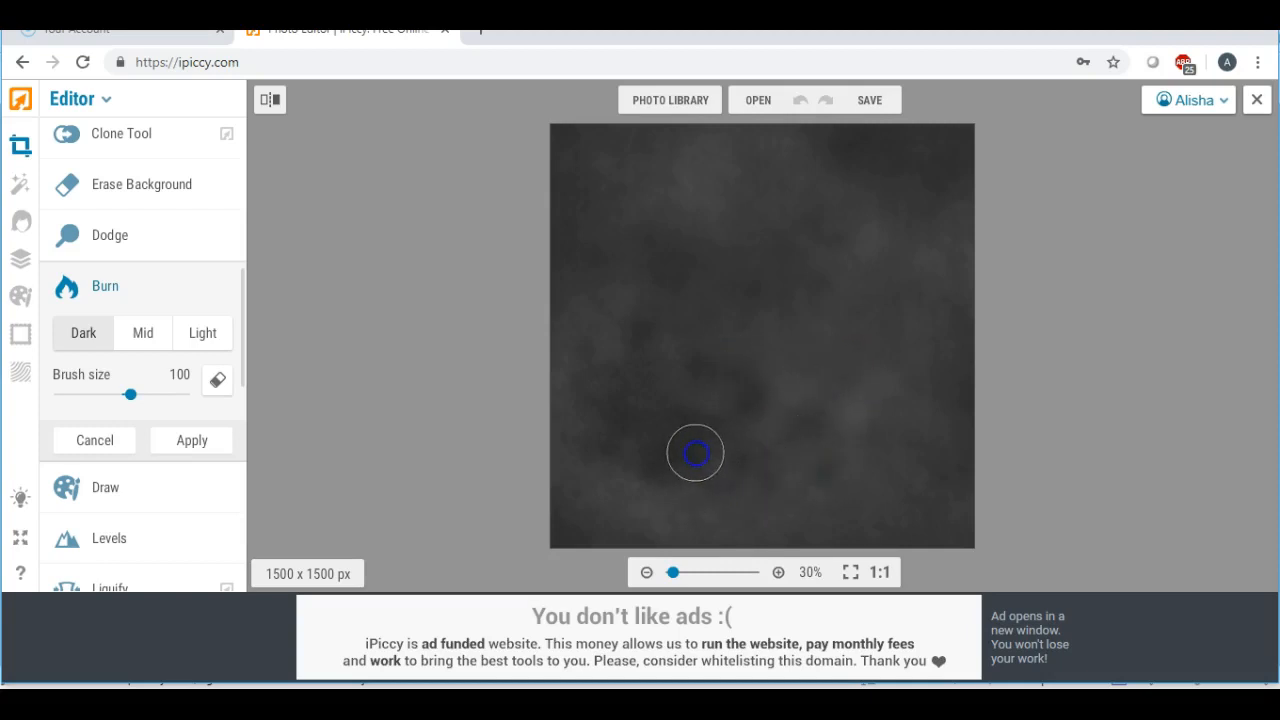
- Switch Burn to the Mid range and darken the light areas across the picture's right side, top and centre
click(141, 334)
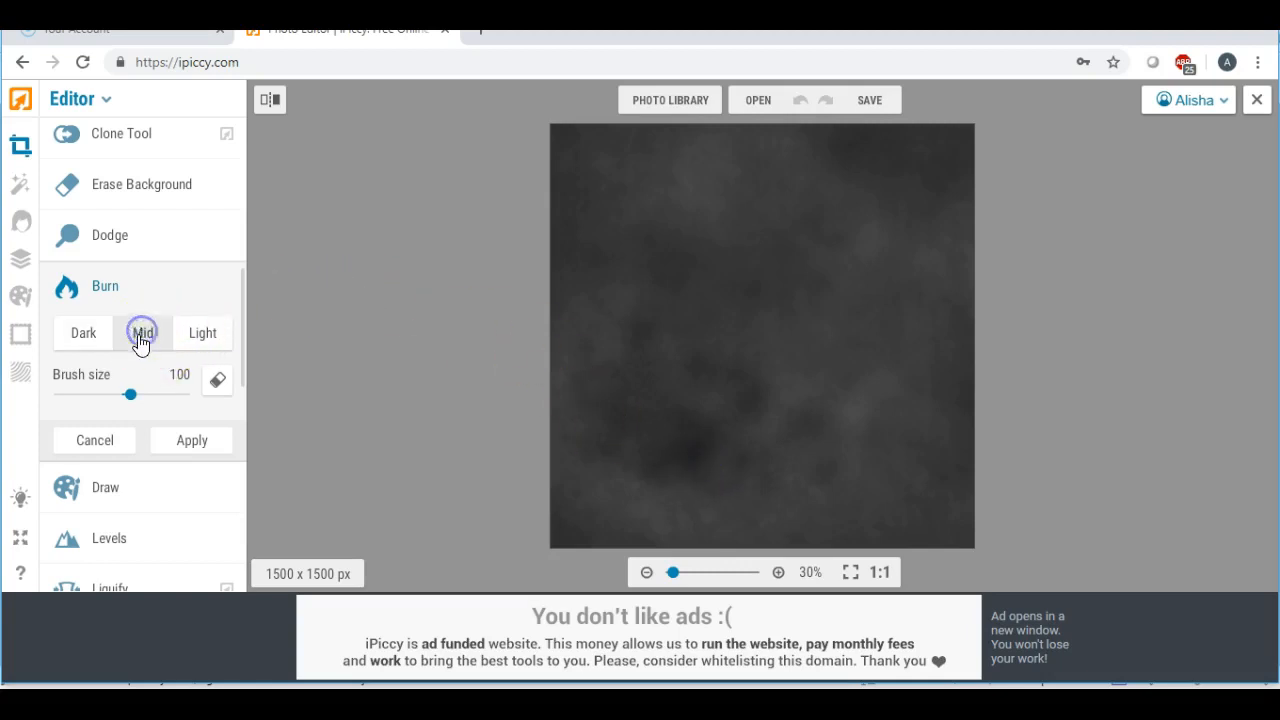
mouse_move(817, 410)
mouse_down()
mouse_move(586, 391)
mouse_move(794, 386)
mouse_up()
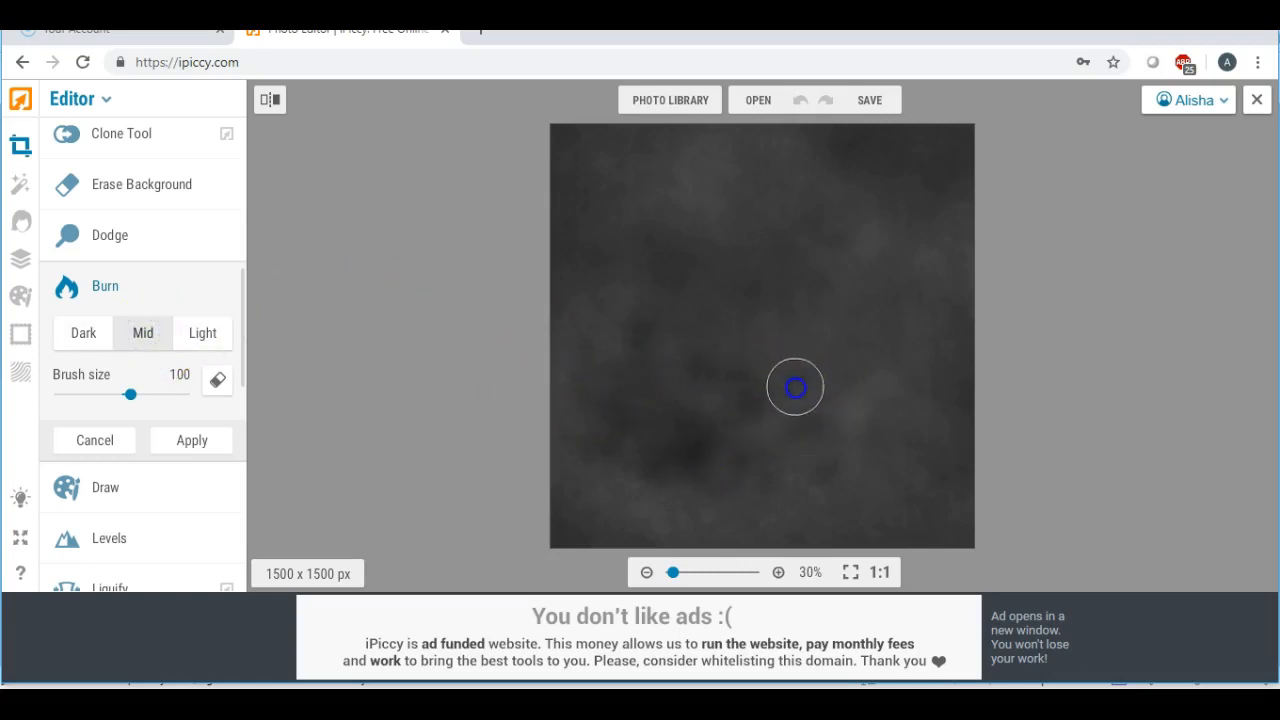
drag(870, 300, 873, 237)
drag(729, 197, 702, 186)
mouse_move(700, 235)
mouse_down()
mouse_move(608, 523)
mouse_move(611, 489)
mouse_move(717, 511)
mouse_move(789, 489)
mouse_move(766, 429)
mouse_up()
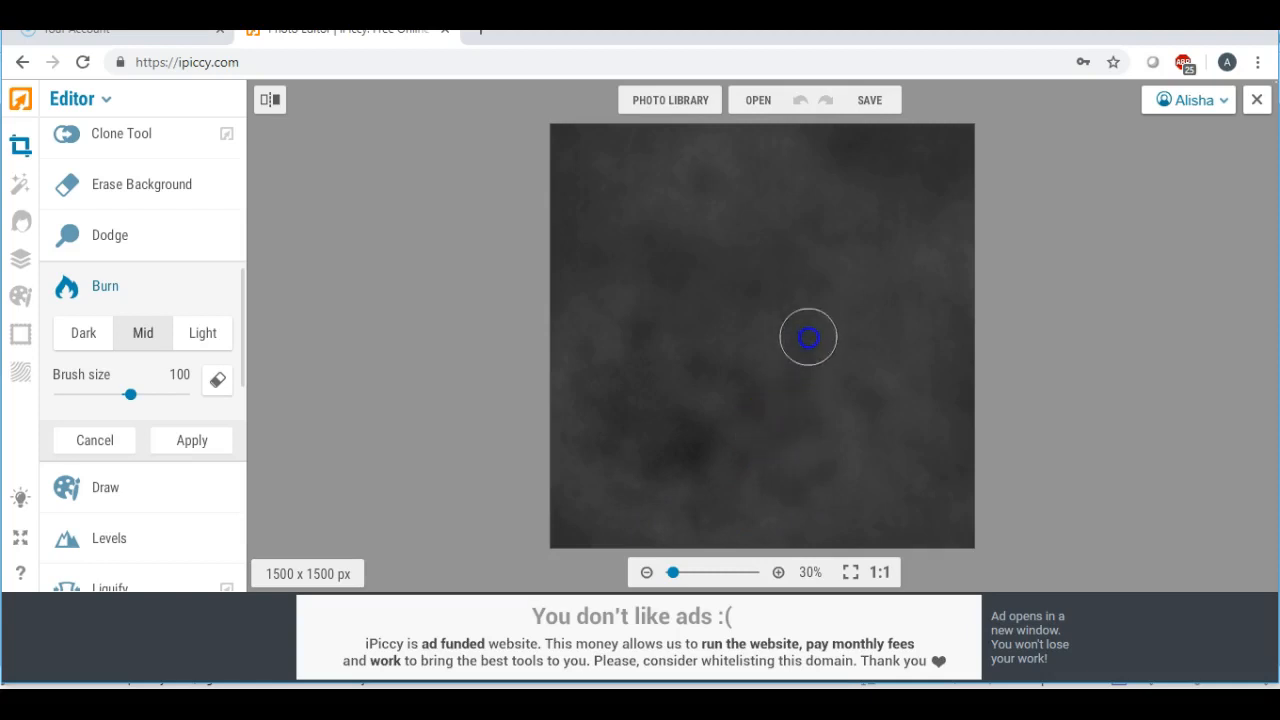
drag(837, 305, 841, 306)
click(949, 246)
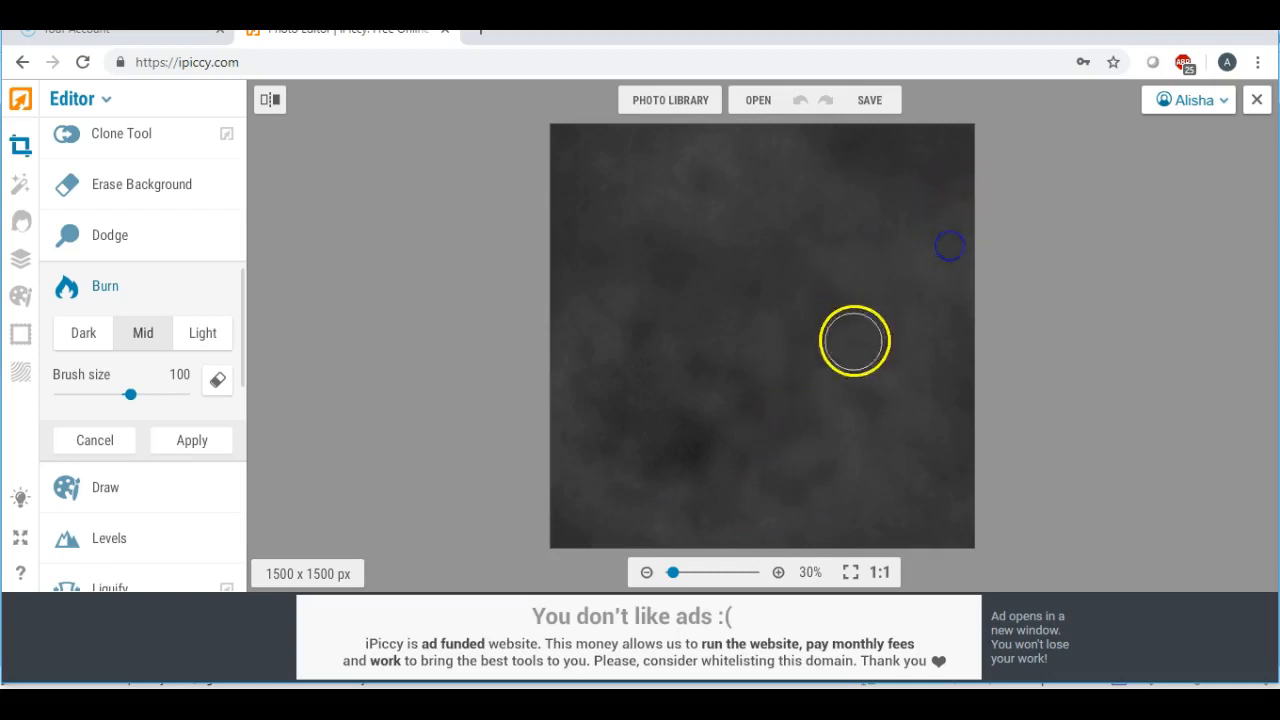
- Burn more patches in the picture's upper part, erase some of the overly dark upper-left streak, and apply the burn
click(681, 196)
drag(681, 196, 674, 297)
click(795, 202)
click(731, 216)
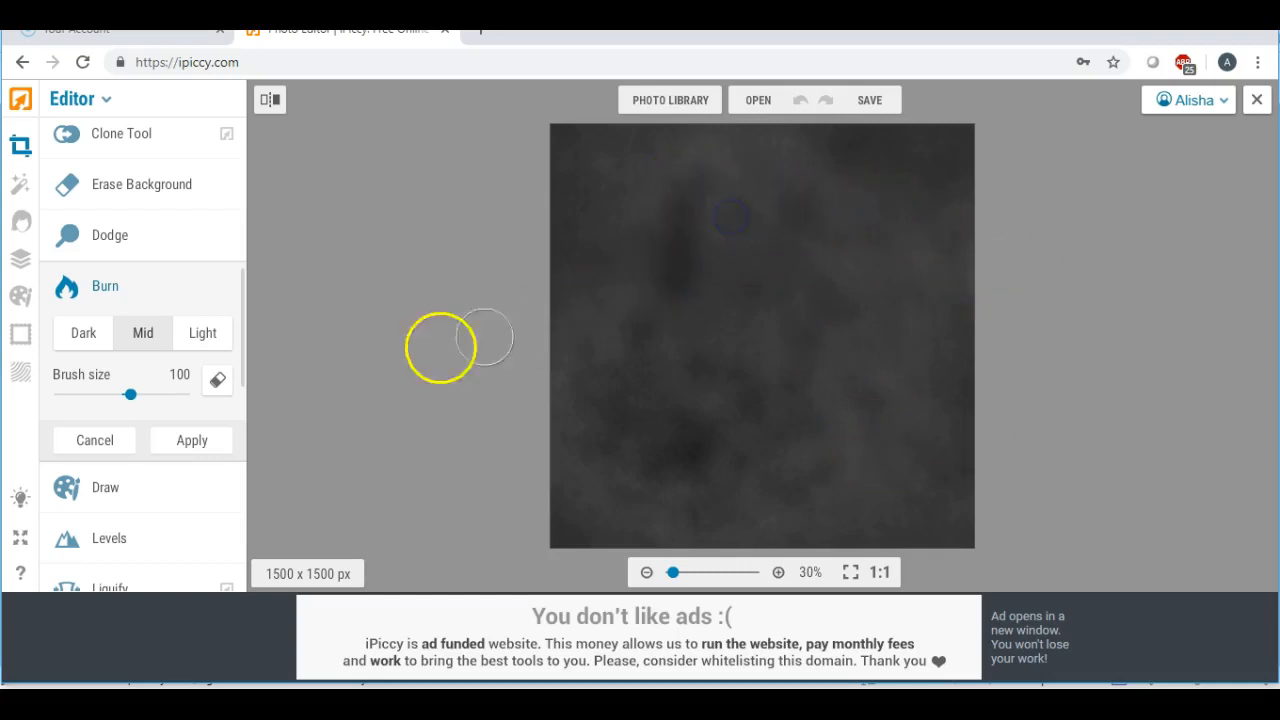
click(217, 379)
click(666, 267)
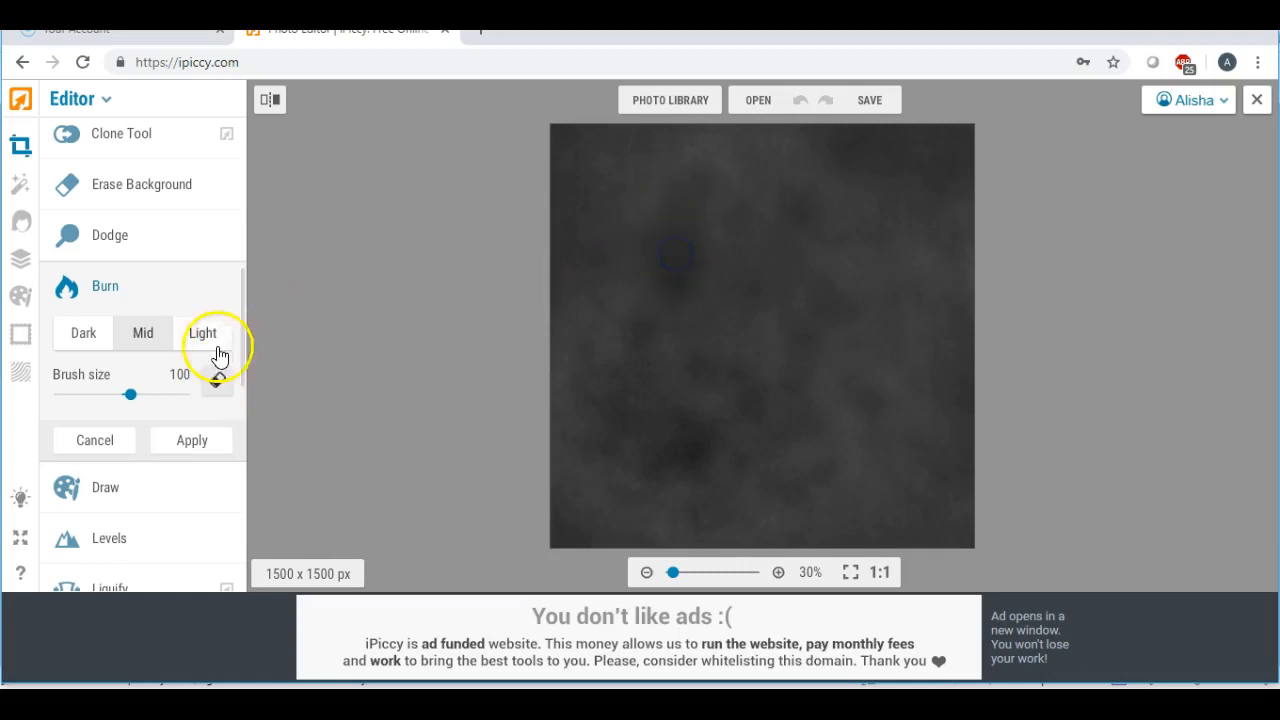
click(188, 440)
- Dodge the dark patches in the picture's left half using the Mid range and brush size 88
click(150, 237)
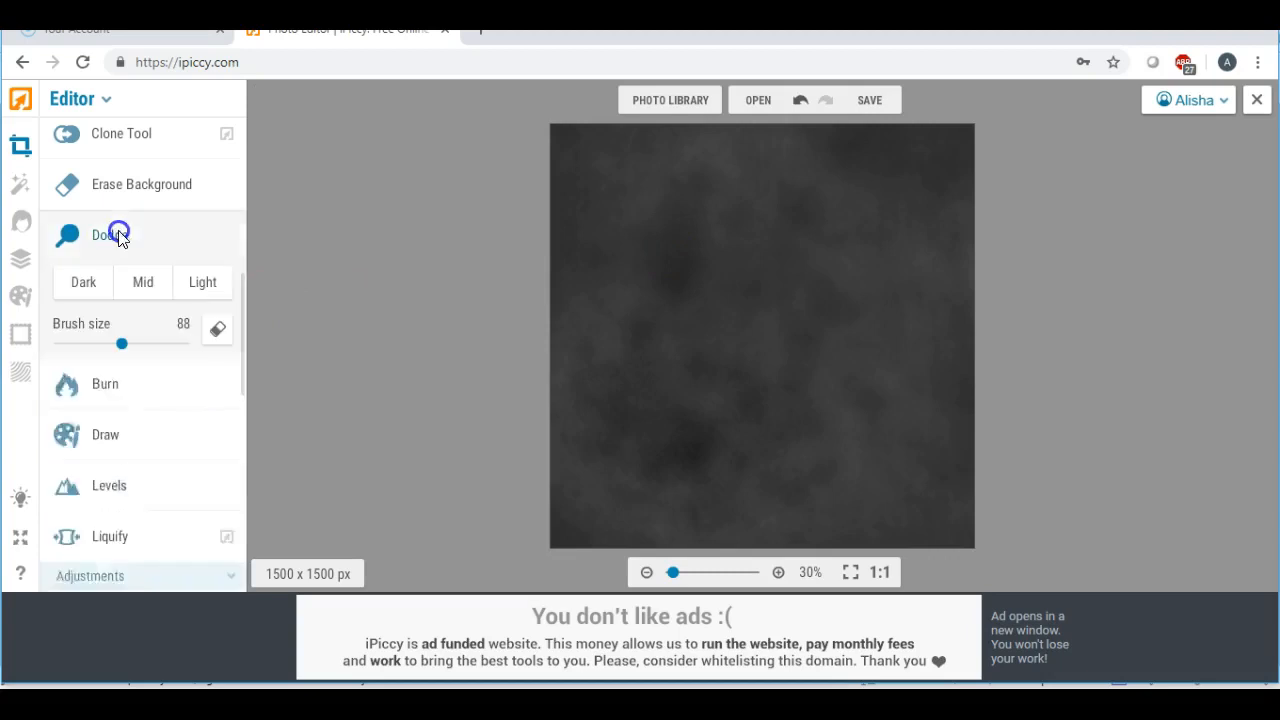
click(674, 248)
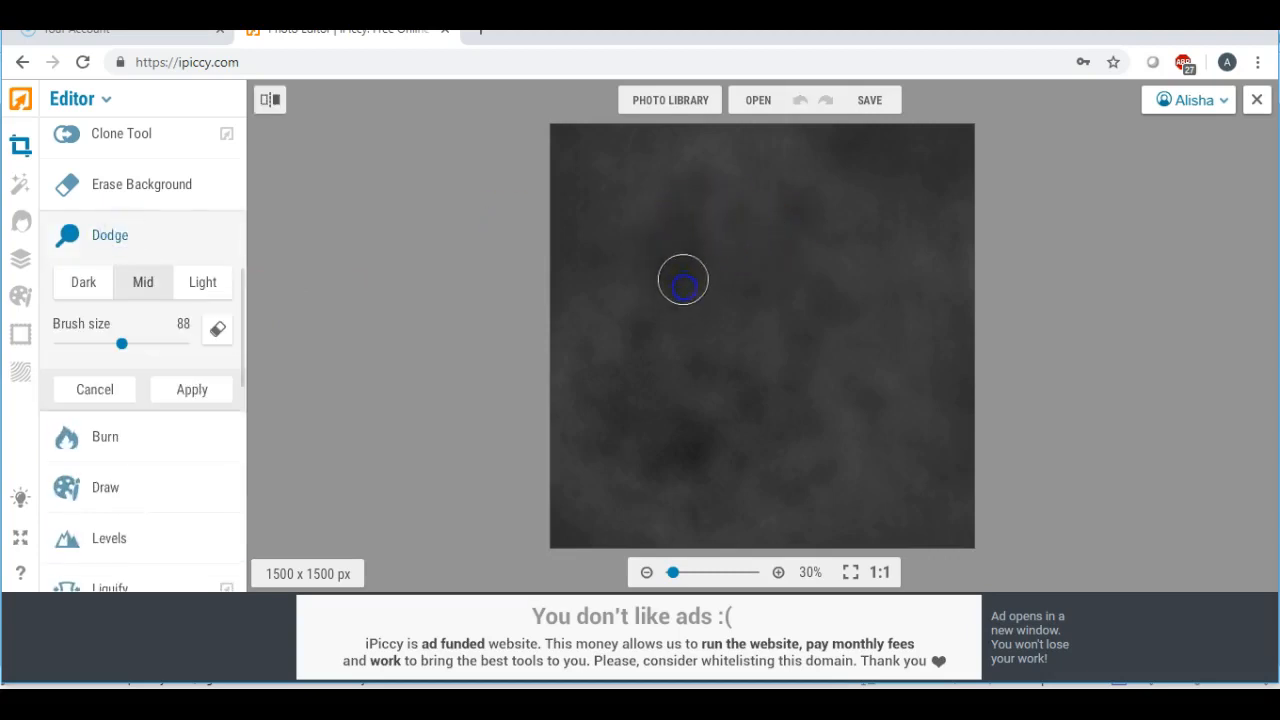
mouse_move(681, 199)
mouse_down()
mouse_move(661, 191)
mouse_move(669, 219)
mouse_up()
click(697, 261)
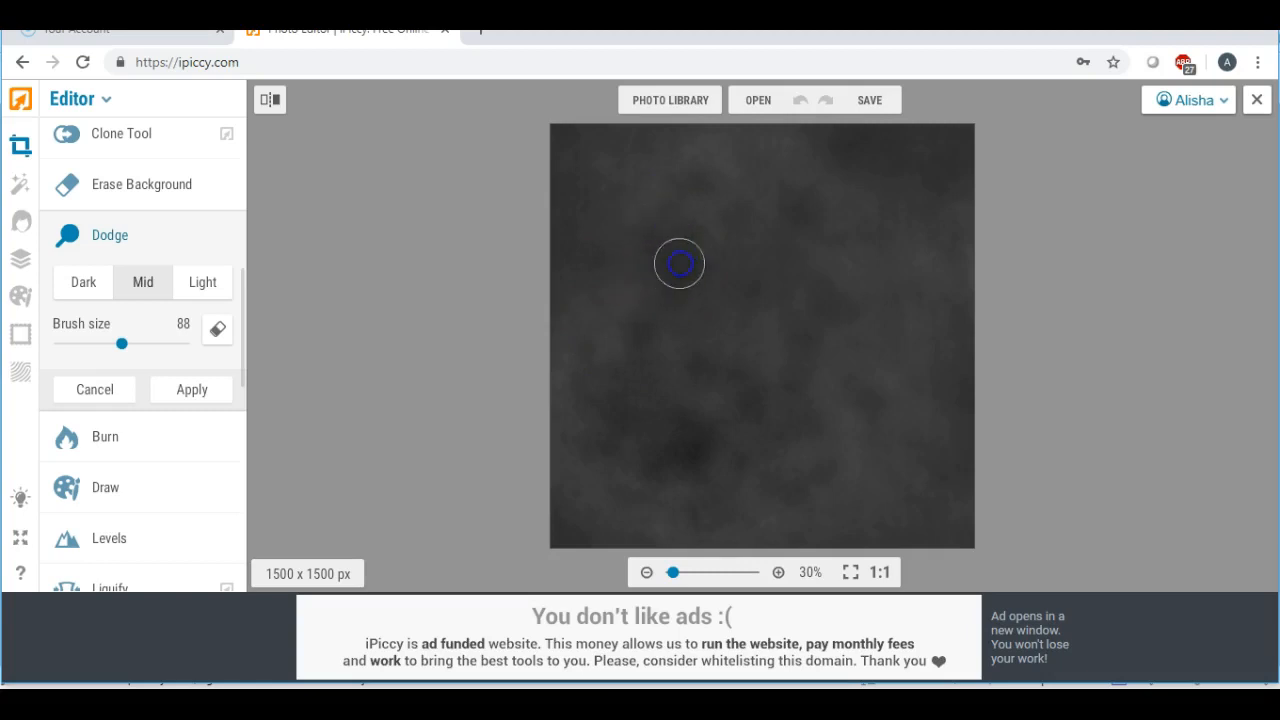
drag(691, 467, 690, 455)
drag(680, 291, 670, 285)
drag(706, 243, 690, 247)
drag(705, 190, 696, 184)
- Dodge the dark upper-right corner and touch up remaining dark spots with brush size 88, and apply the dodge
drag(866, 153, 862, 152)
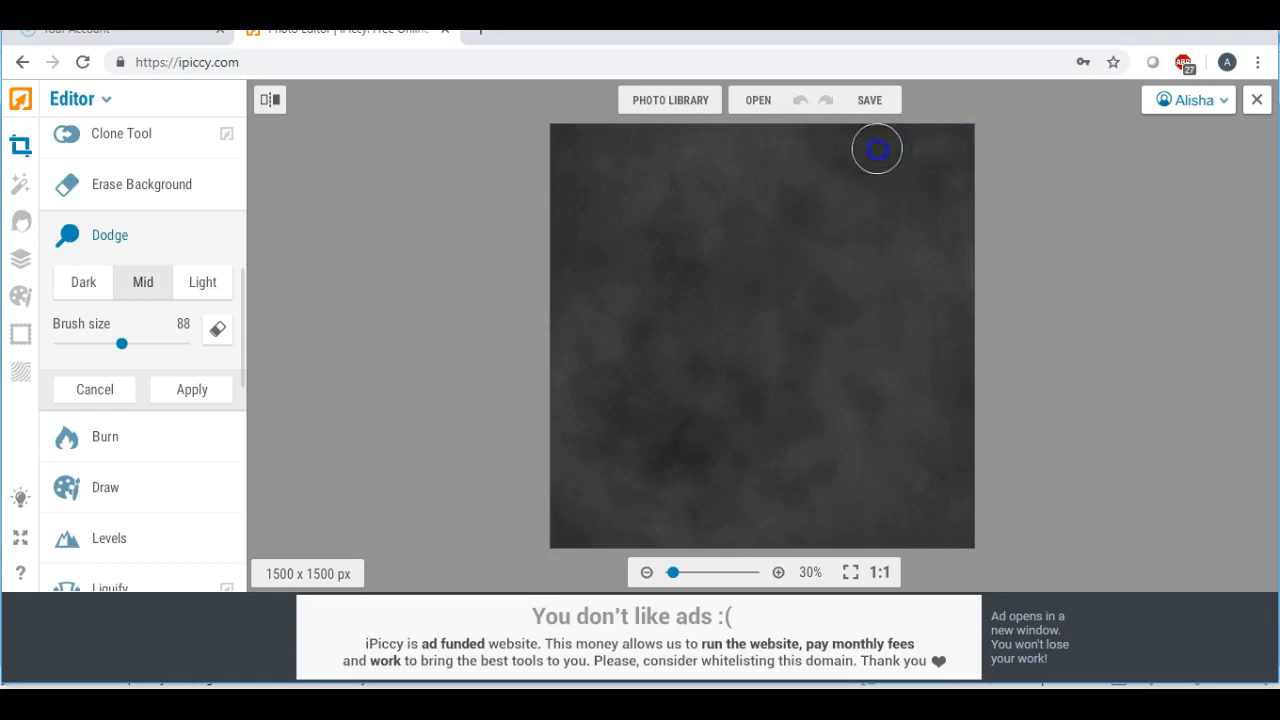
drag(852, 141, 935, 139)
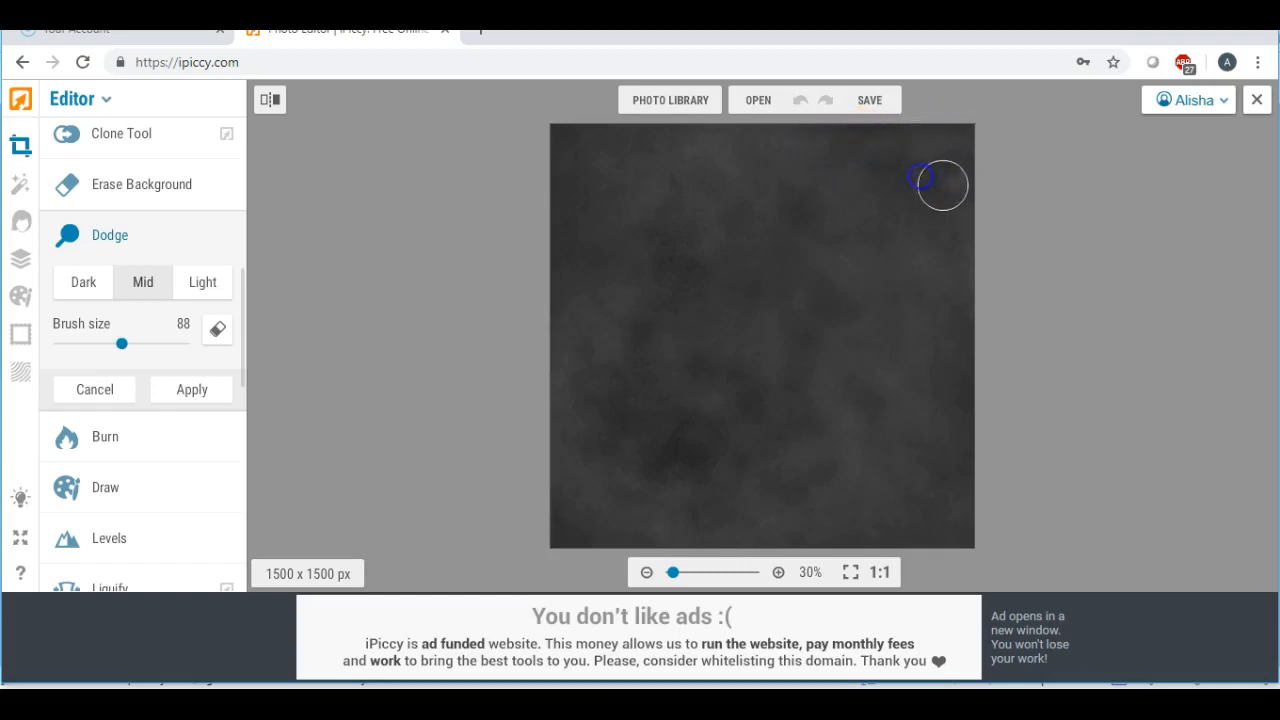
mouse_move(889, 170)
mouse_down()
mouse_move(860, 143)
mouse_move(889, 141)
mouse_up()
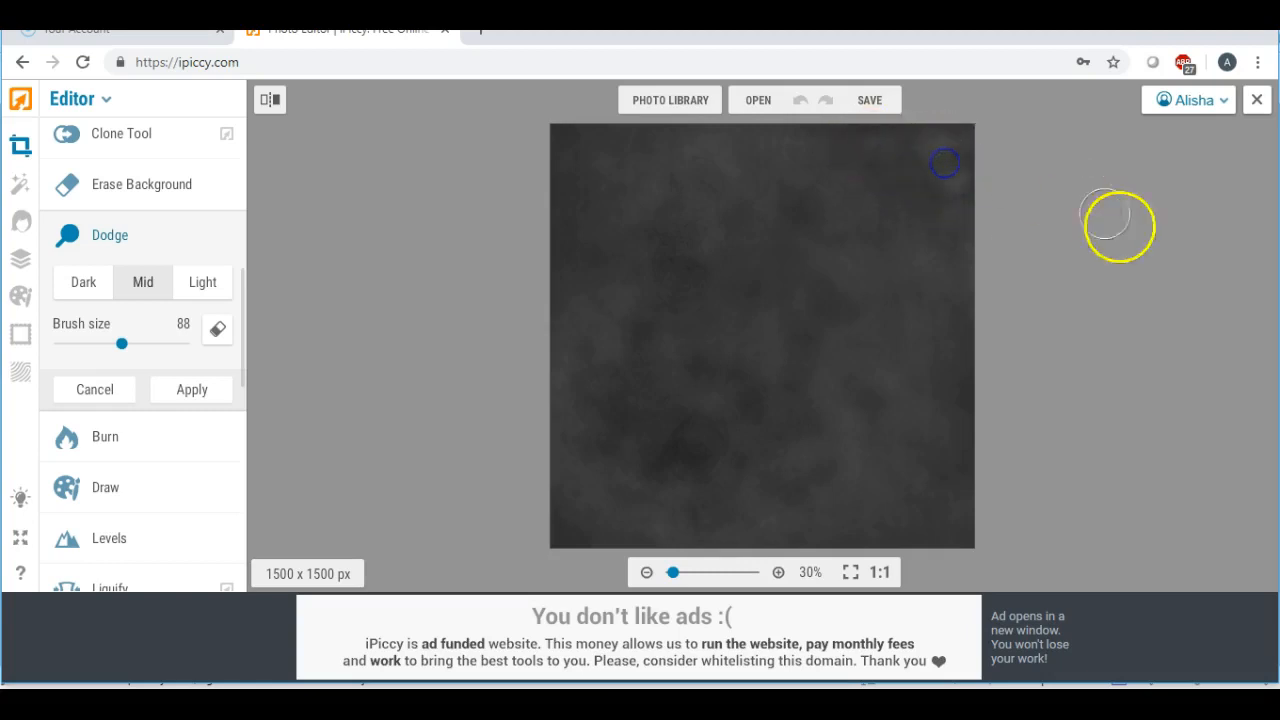
mouse_move(852, 246)
mouse_down()
mouse_move(782, 383)
mouse_move(672, 463)
mouse_move(700, 426)
mouse_move(750, 426)
mouse_move(660, 348)
mouse_up()
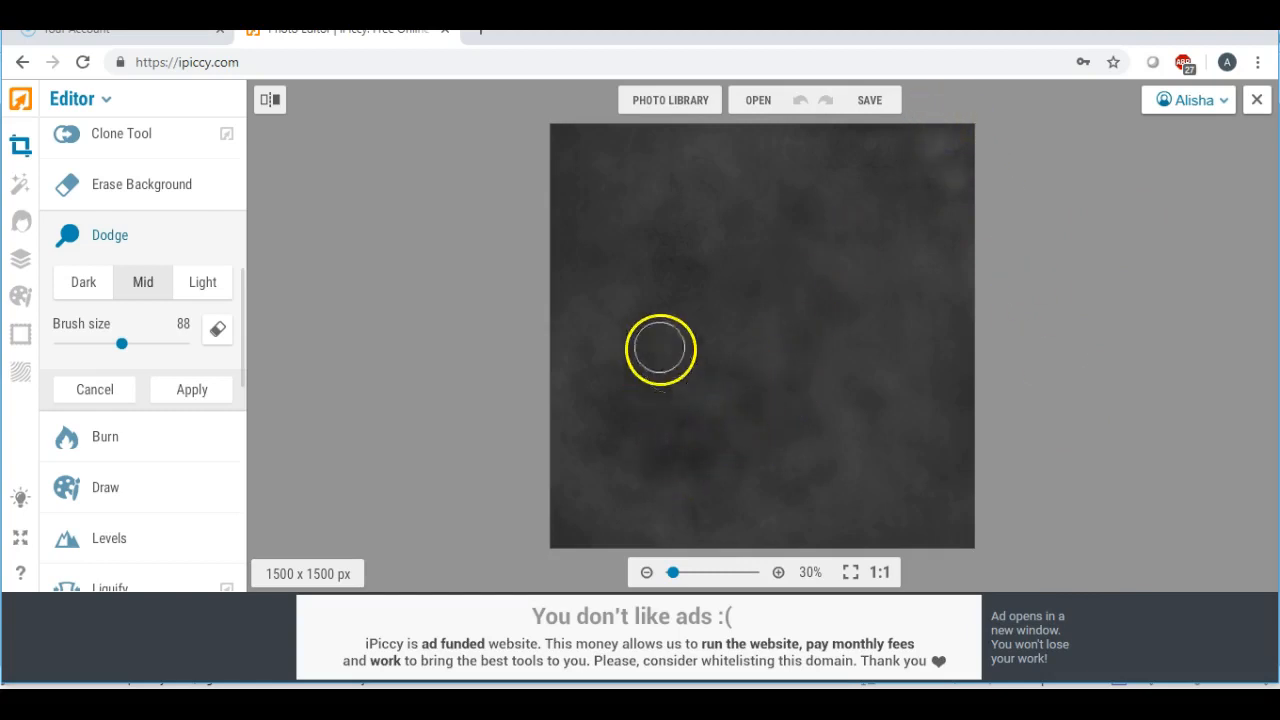
click(692, 263)
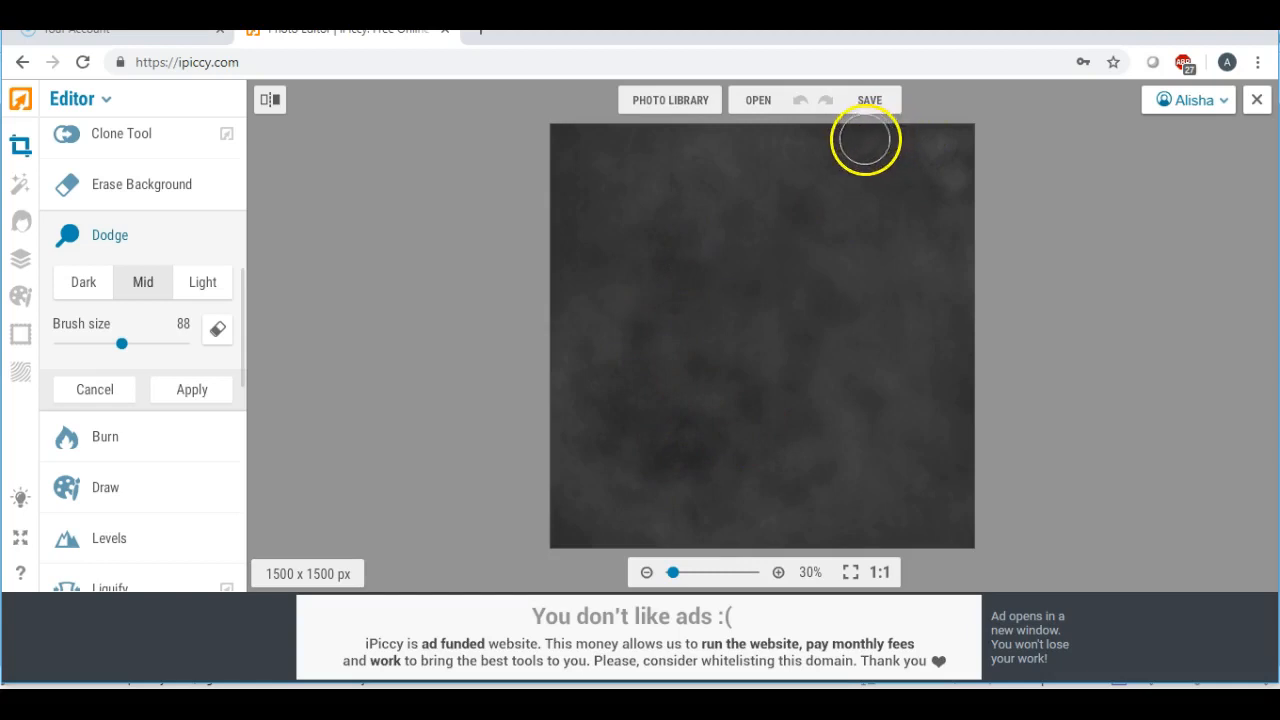
click(905, 167)
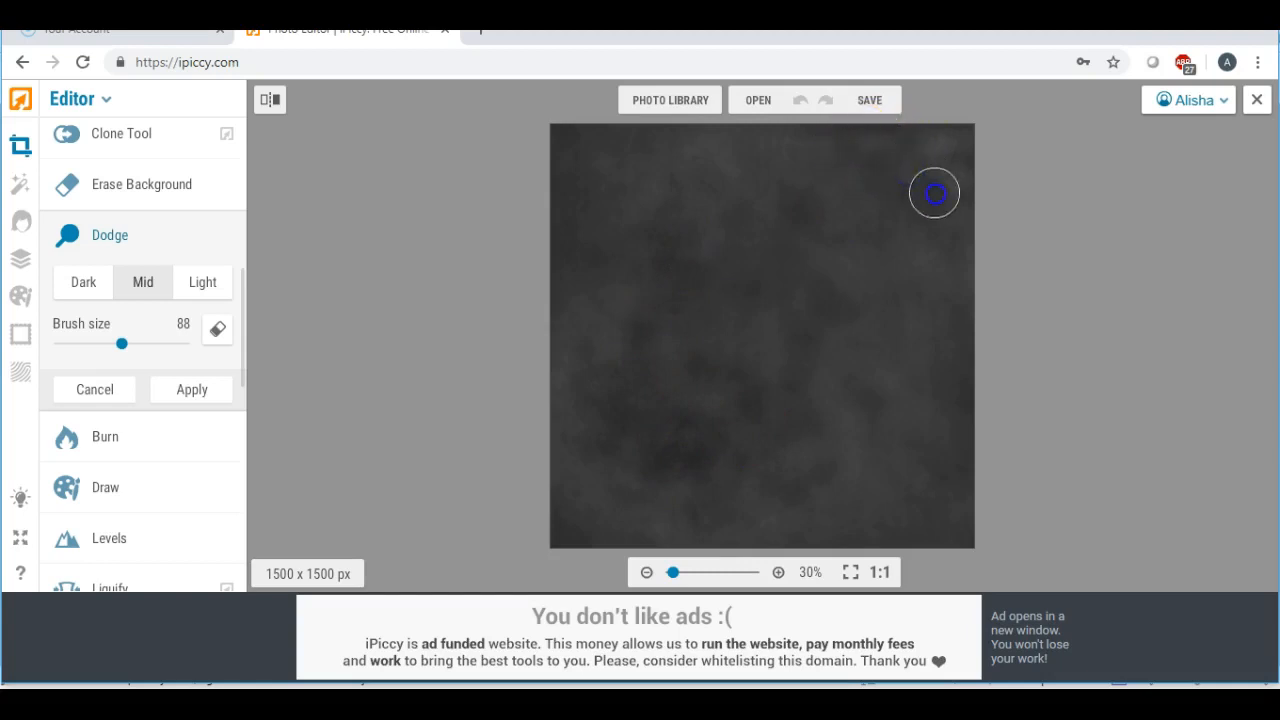
mouse_move(955, 190)
mouse_down()
mouse_move(948, 217)
mouse_move(889, 177)
mouse_move(880, 160)
mouse_move(934, 151)
mouse_move(922, 133)
mouse_up()
click(804, 214)
drag(957, 186, 949, 200)
click(937, 158)
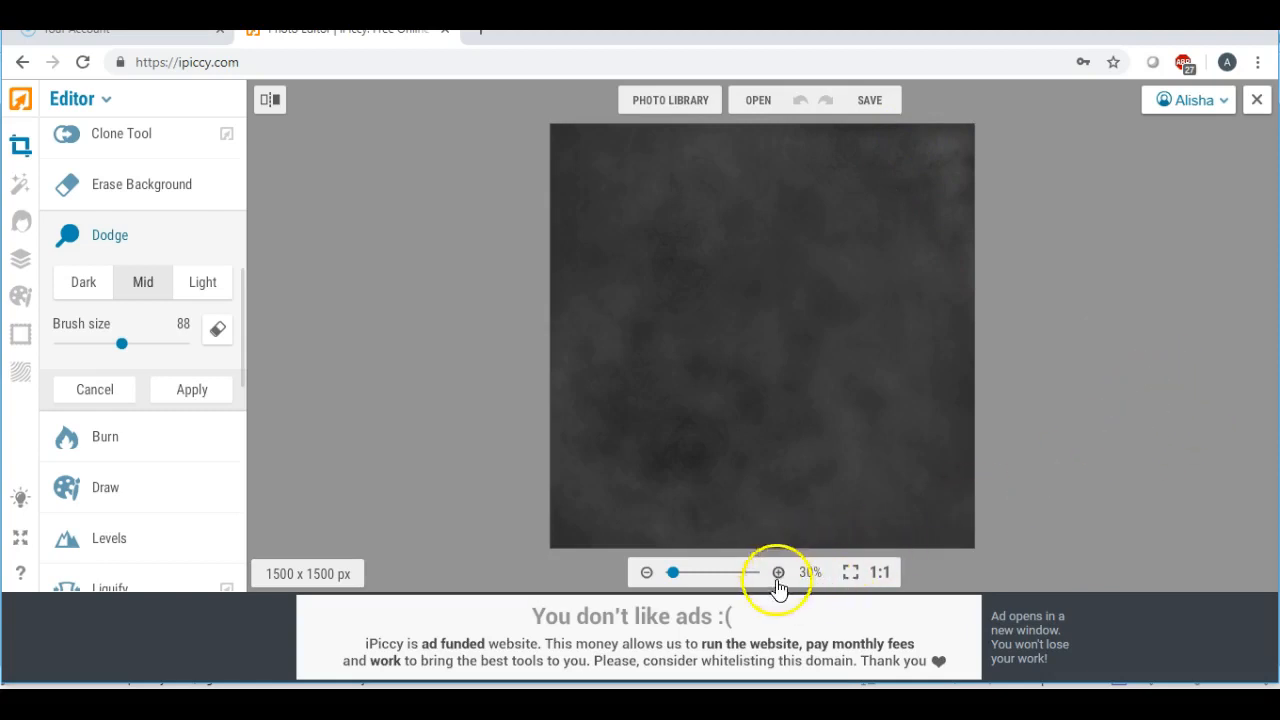
drag(676, 580, 673, 578)
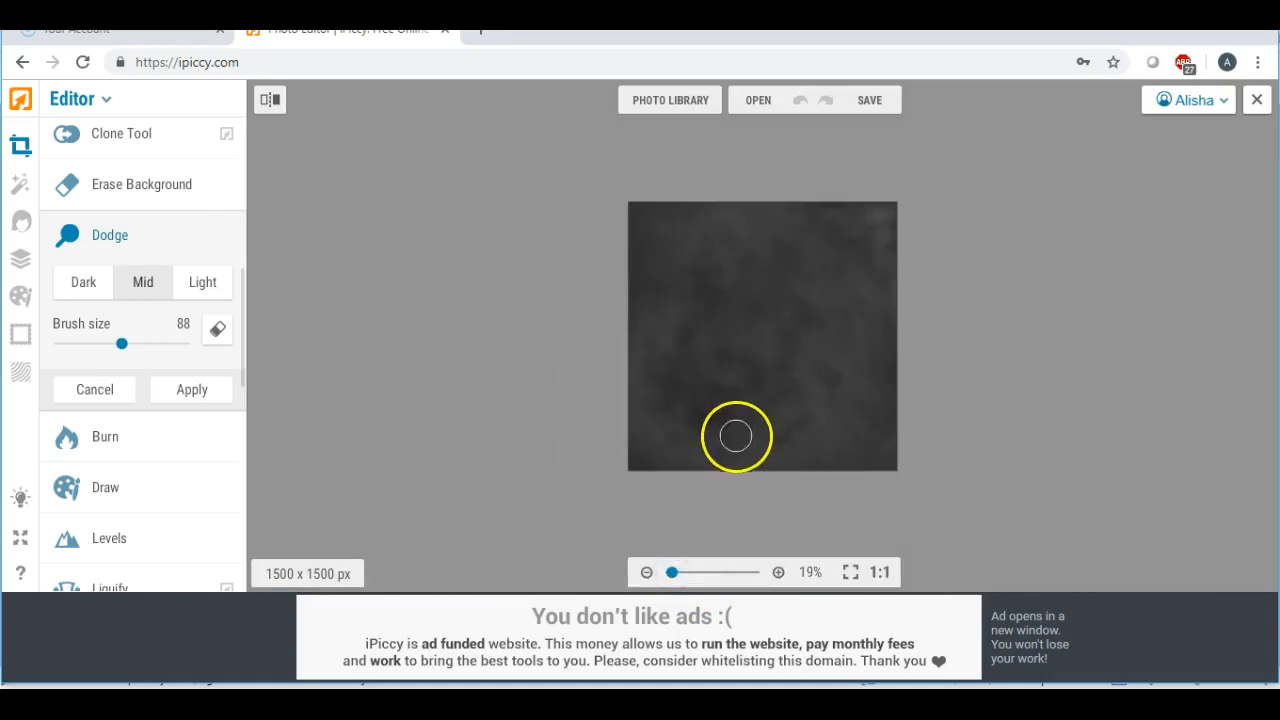
click(188, 393)
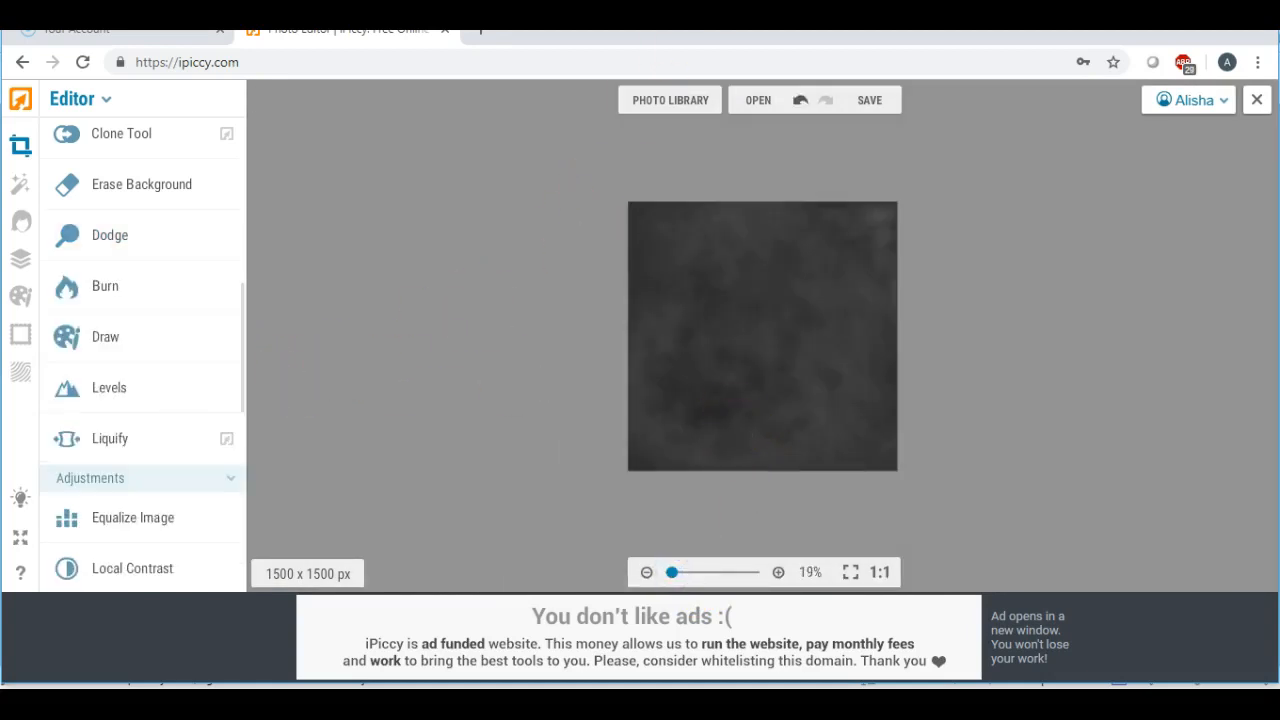
- Save the picture to the Desktop as chalk.jpg at Highest quality, replacing the existing file, and continue editing
click(870, 105)
click(863, 138)
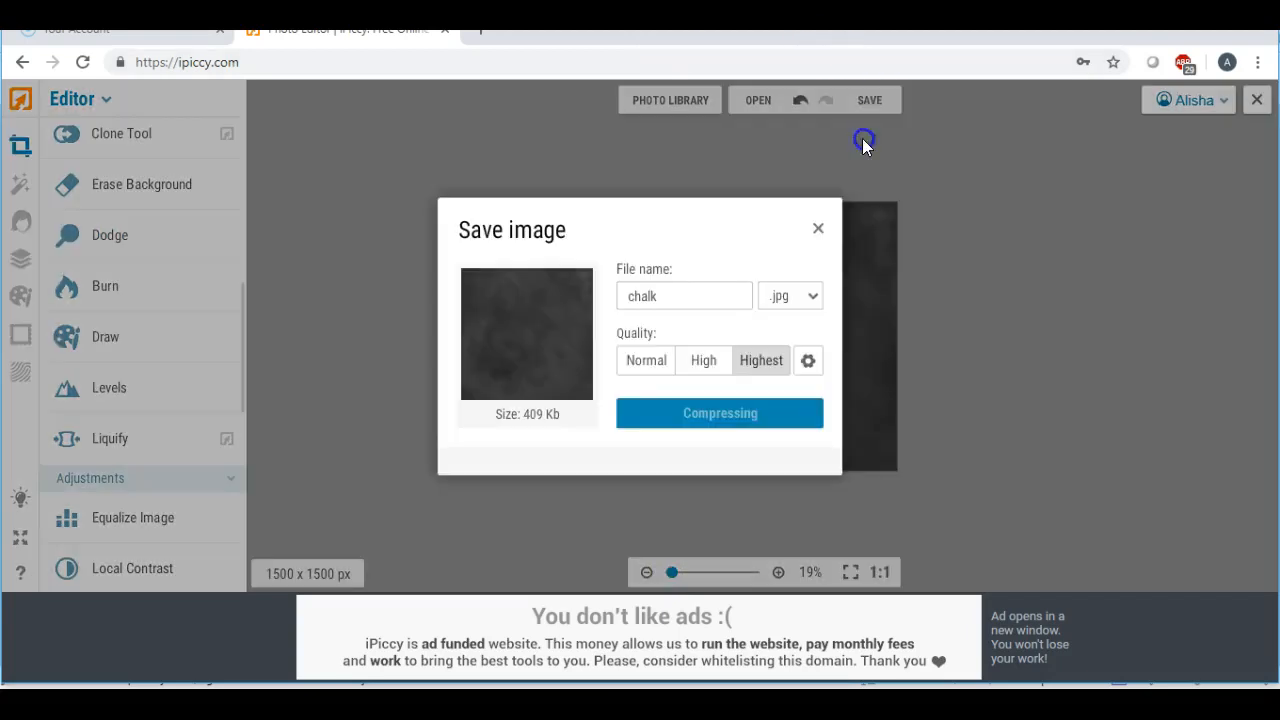
click(738, 415)
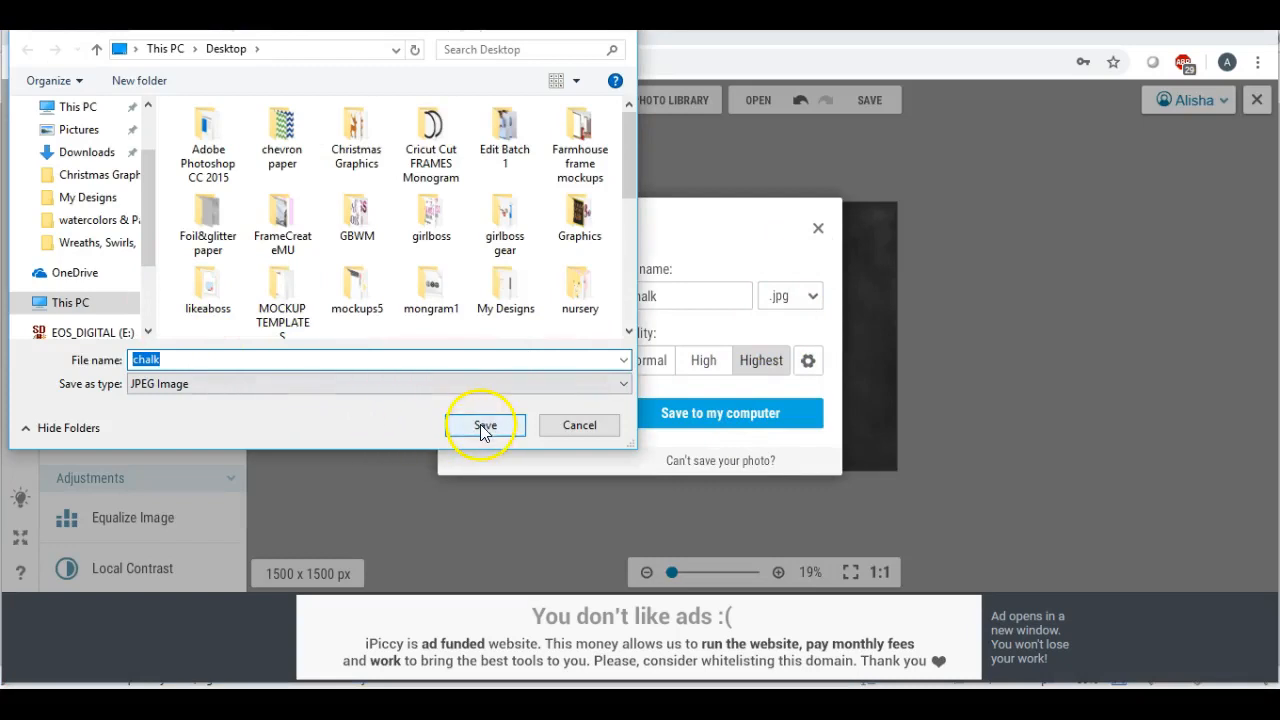
click(484, 427)
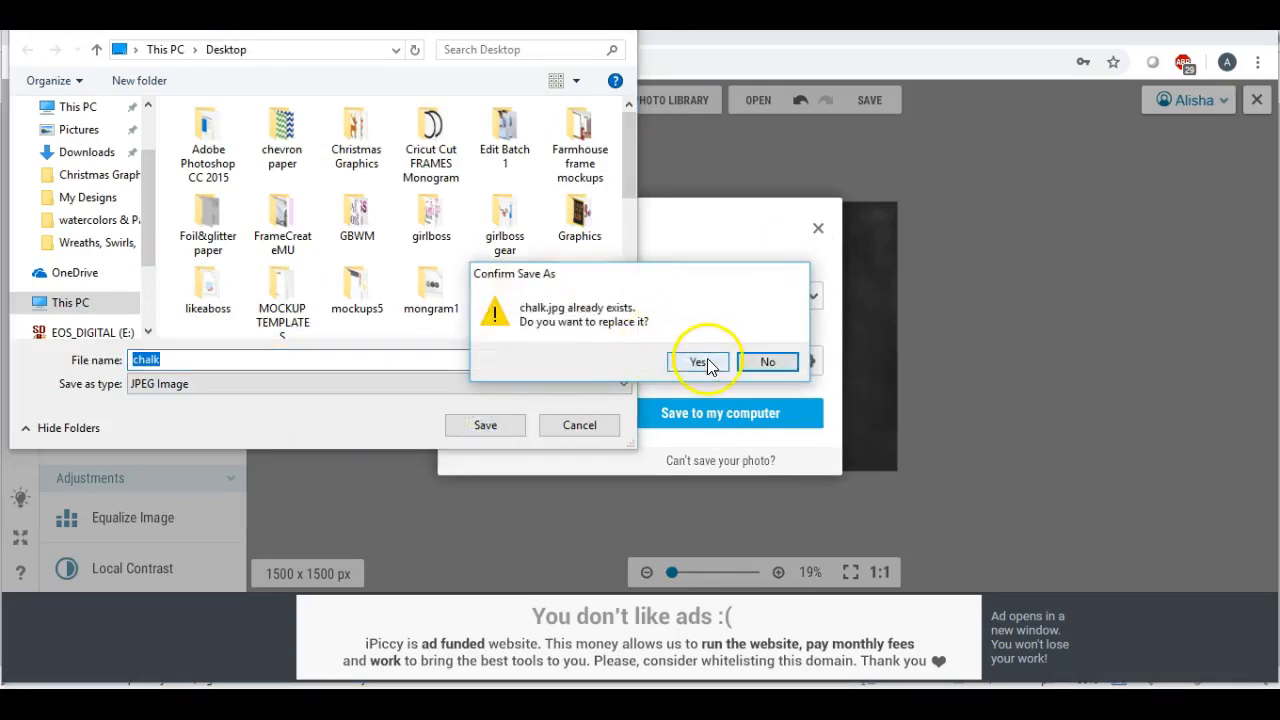
click(708, 364)
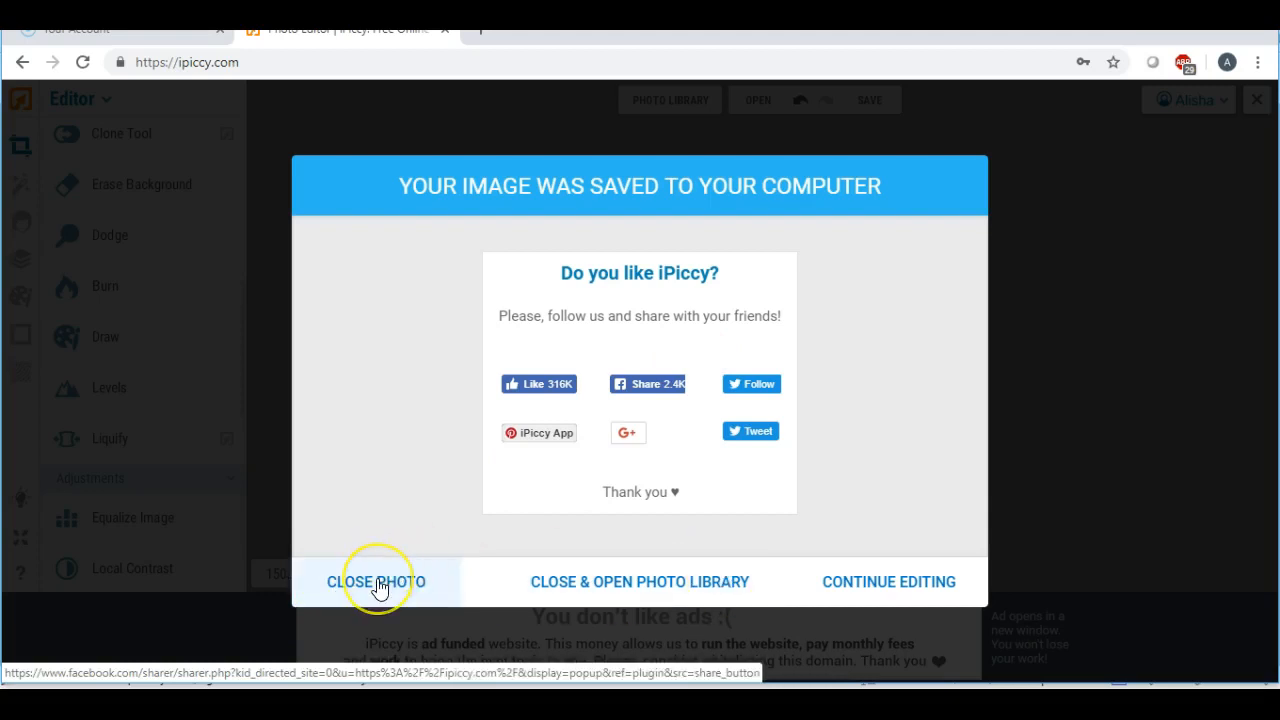
click(850, 583)
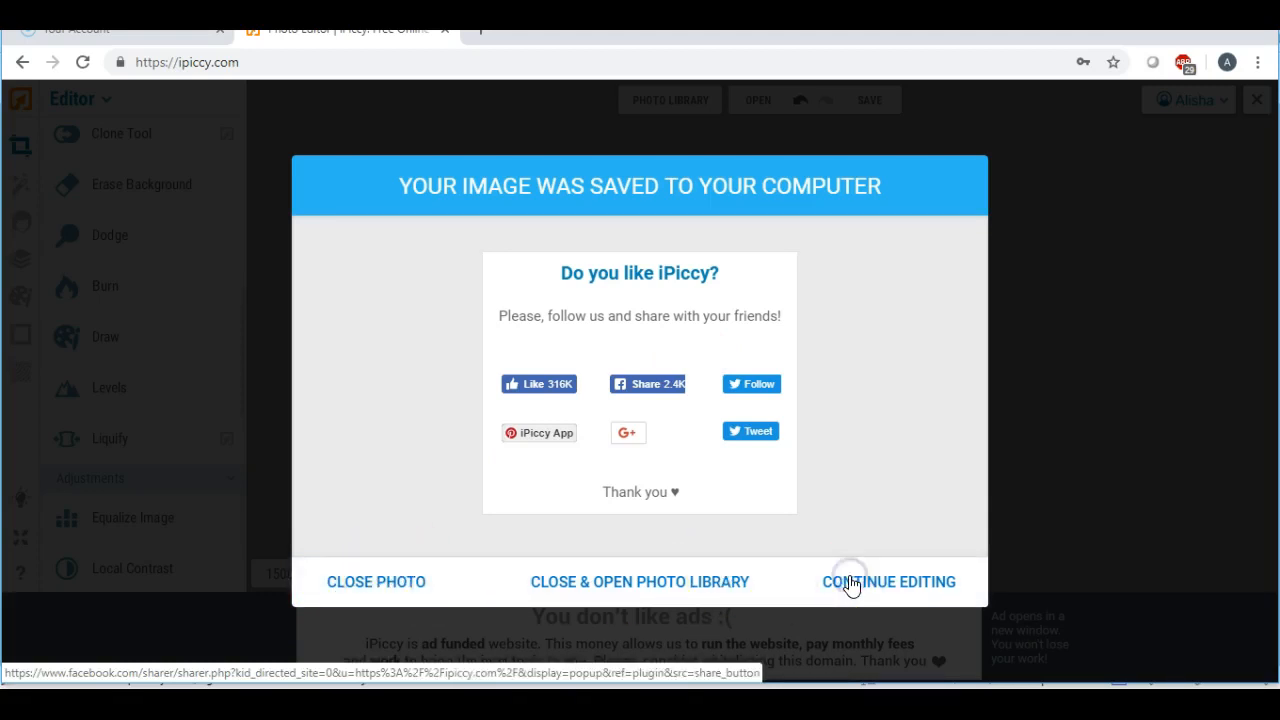
drag(675, 578, 667, 578)
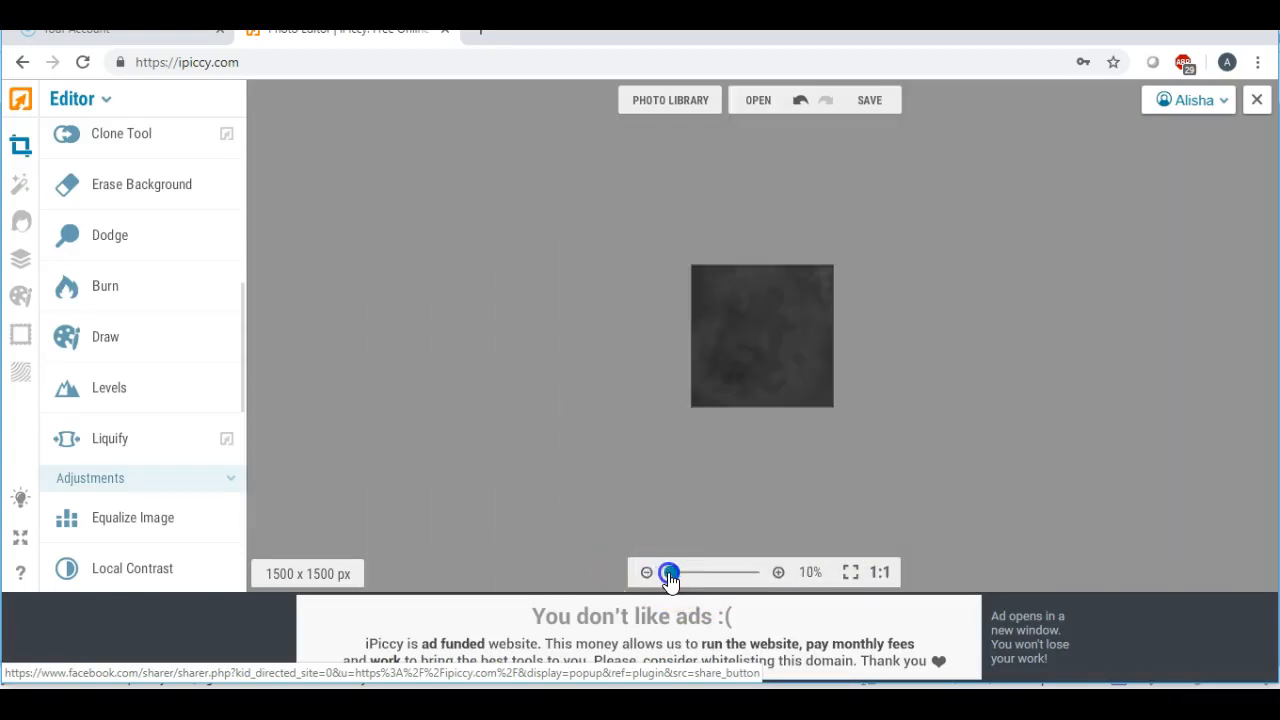
click(778, 572)
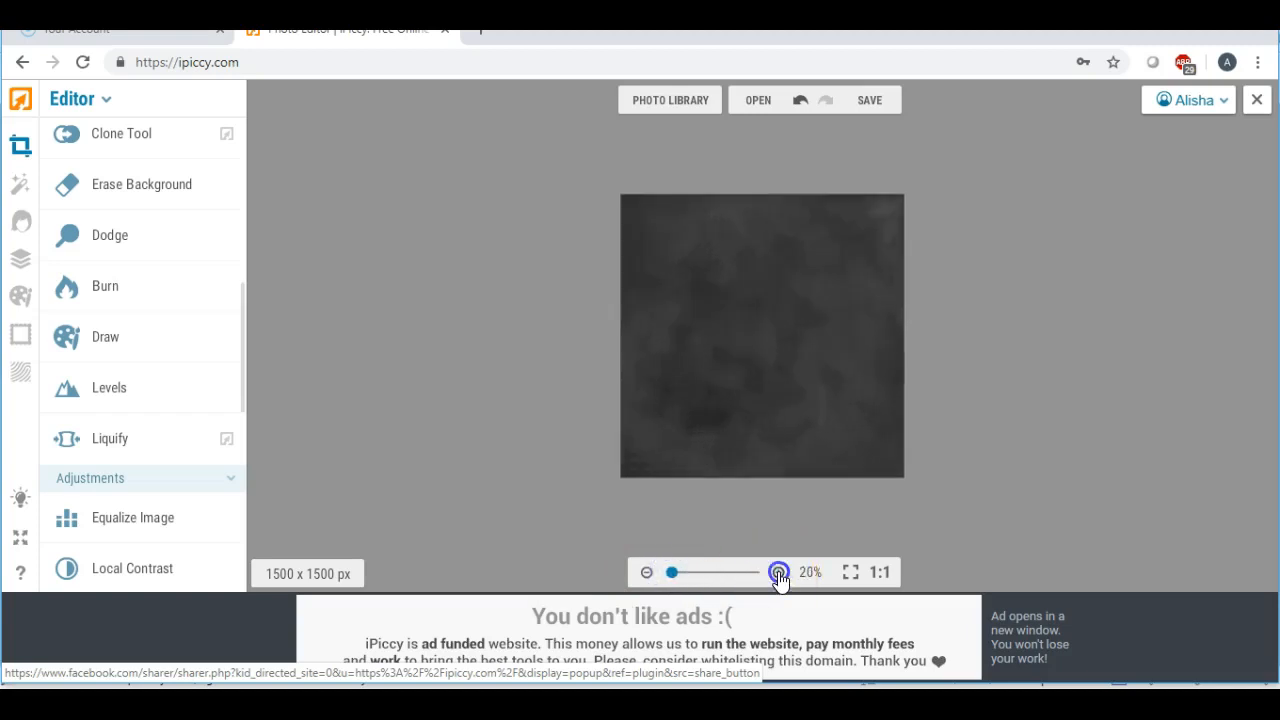
click(778, 572)
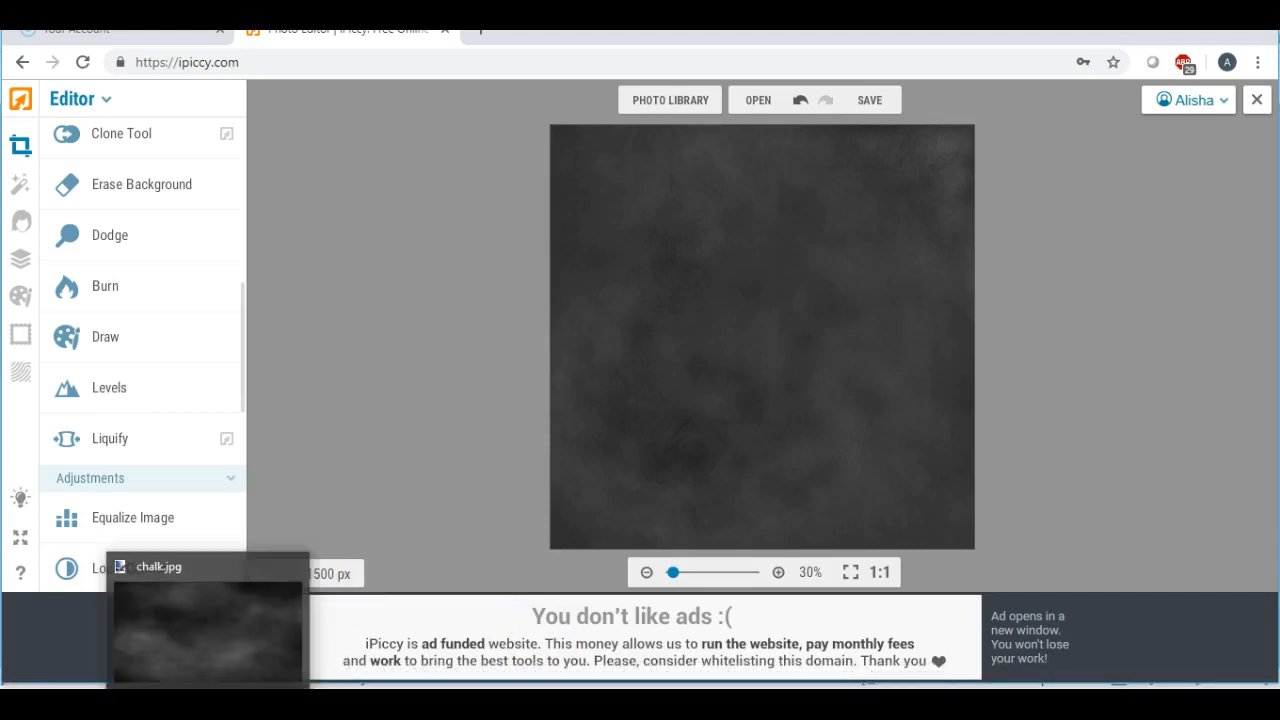
- Switch to paint.net, close the old image and open the chalk picture from the Desktop
click(248, 704)
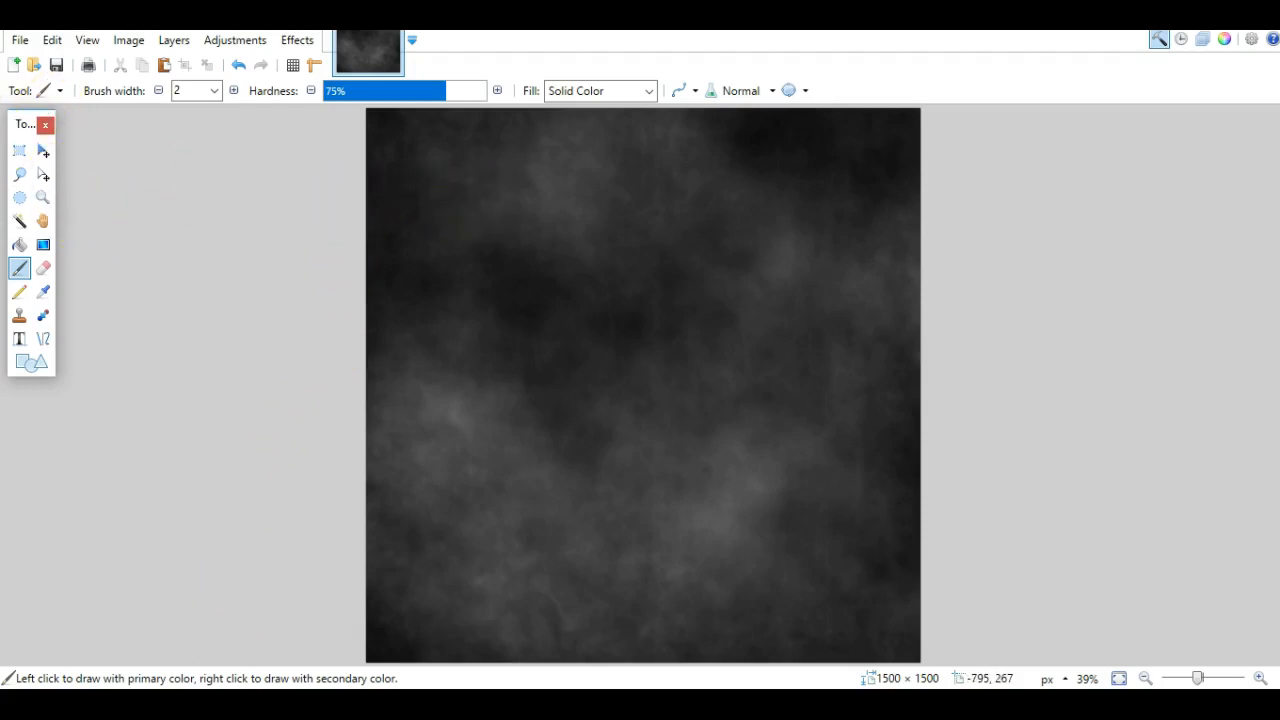
click(20, 41)
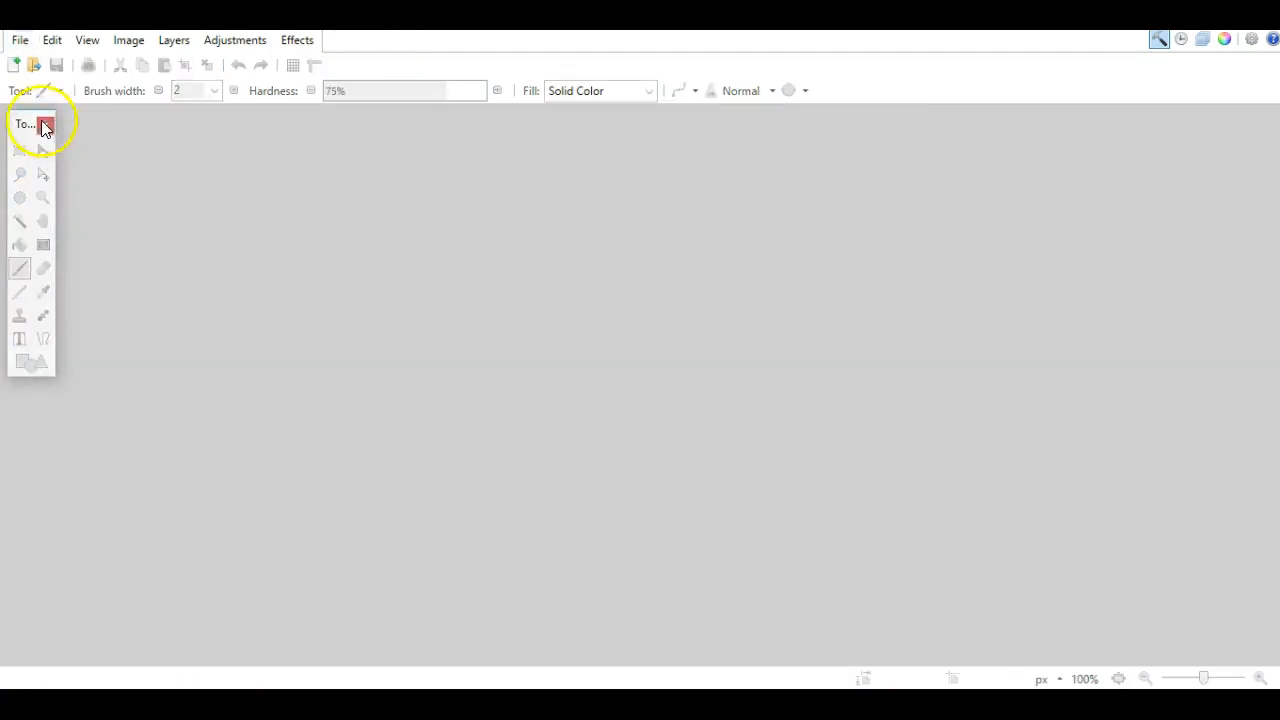
click(20, 40)
click(45, 89)
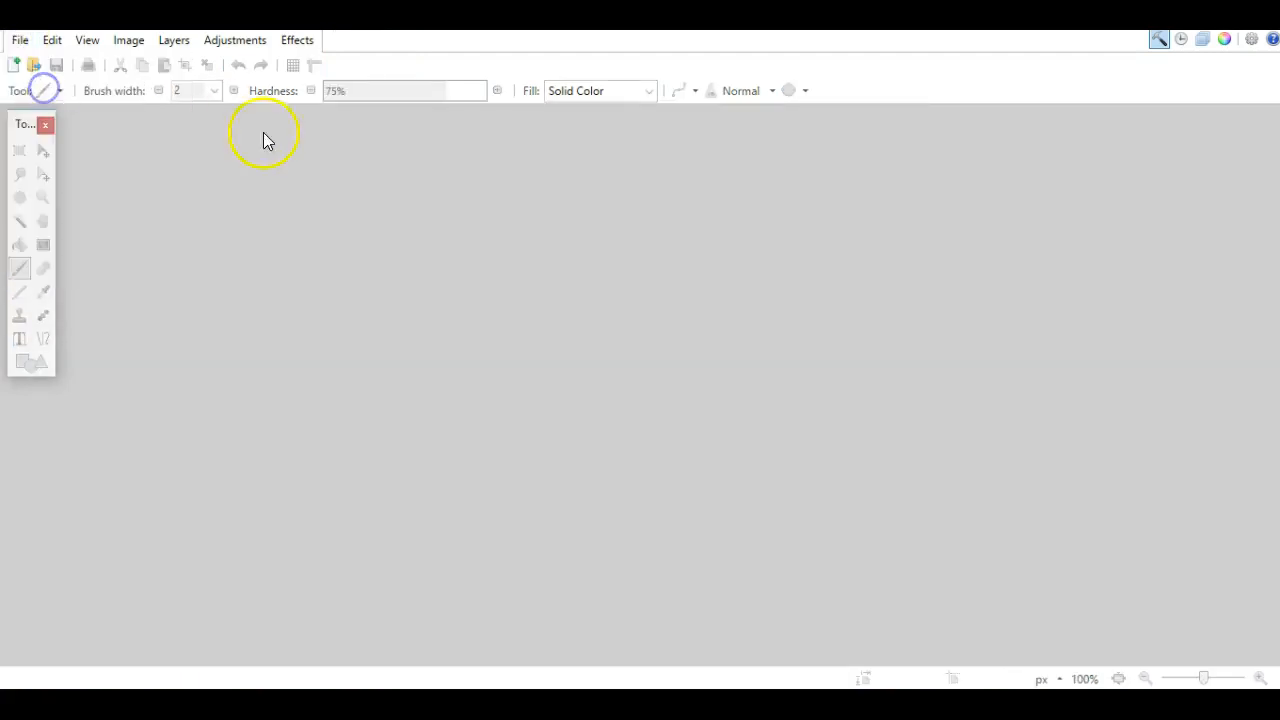
click(82, 108)
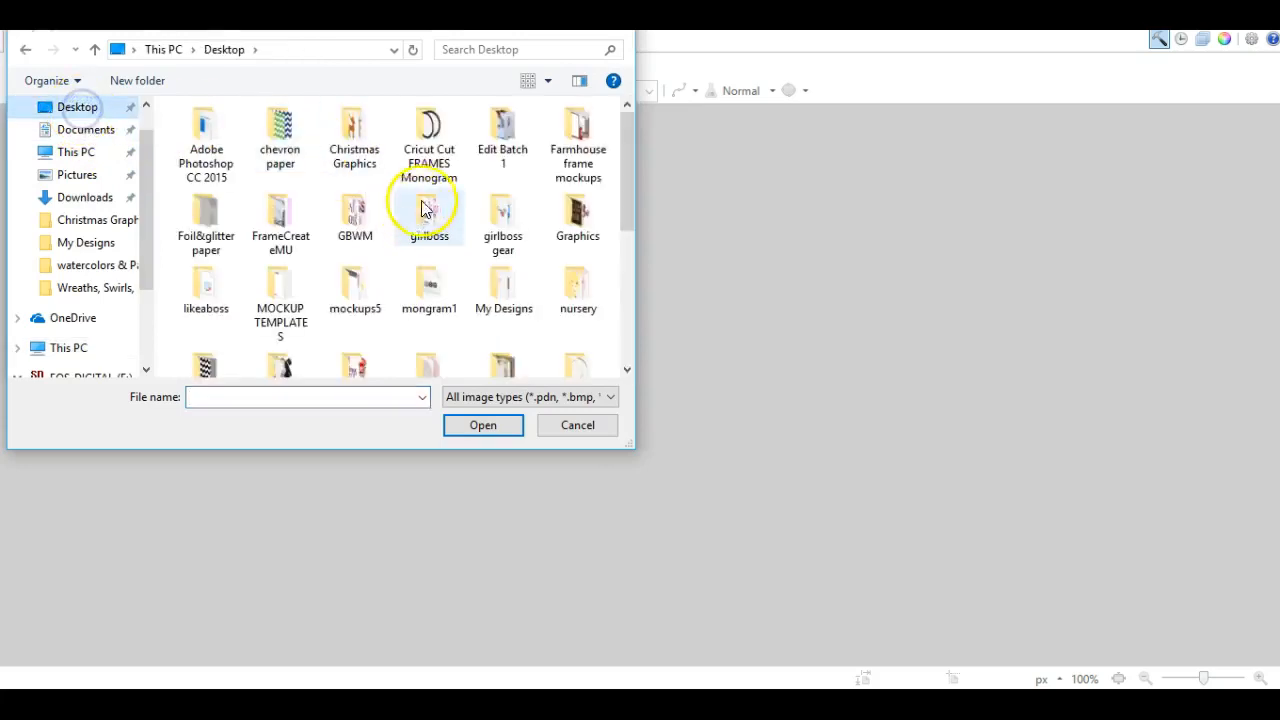
scroll(428, 205, down, 5)
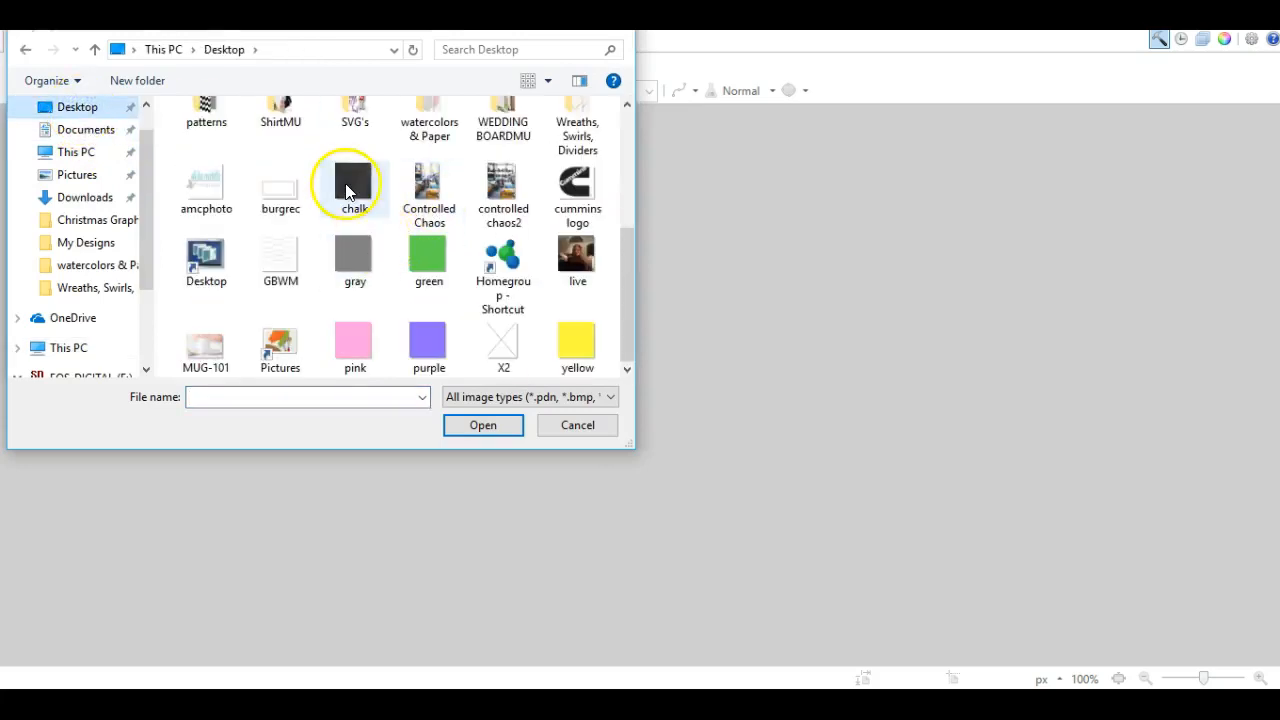
double_click(346, 184)
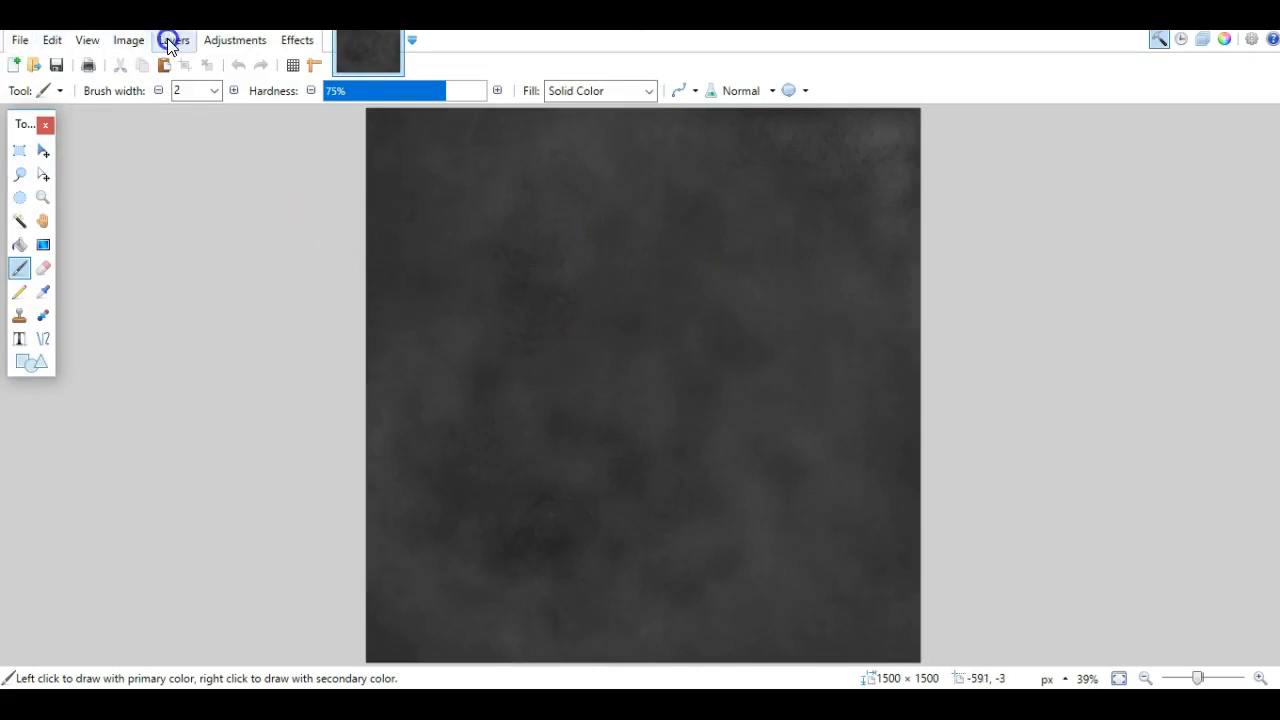
- Check the image's resize settings and accept 1500 x 1500 pixels at 300 pixels/inch
click(129, 40)
click(153, 90)
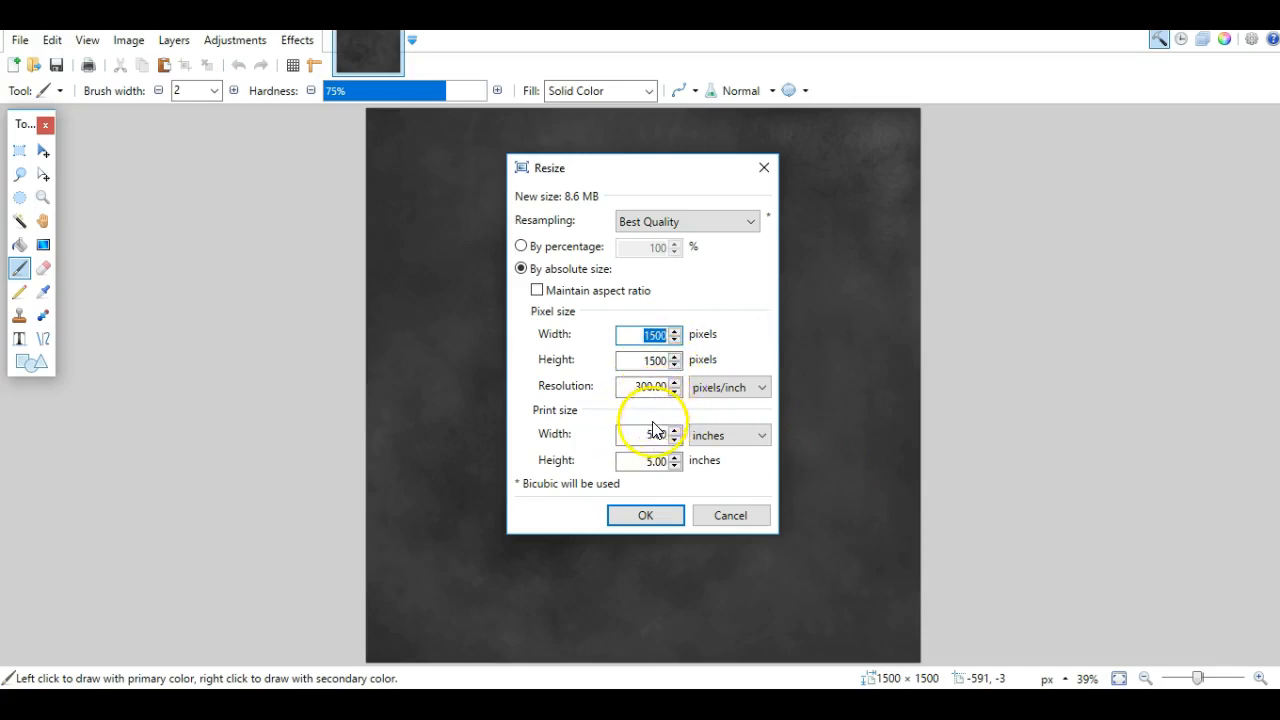
click(644, 518)
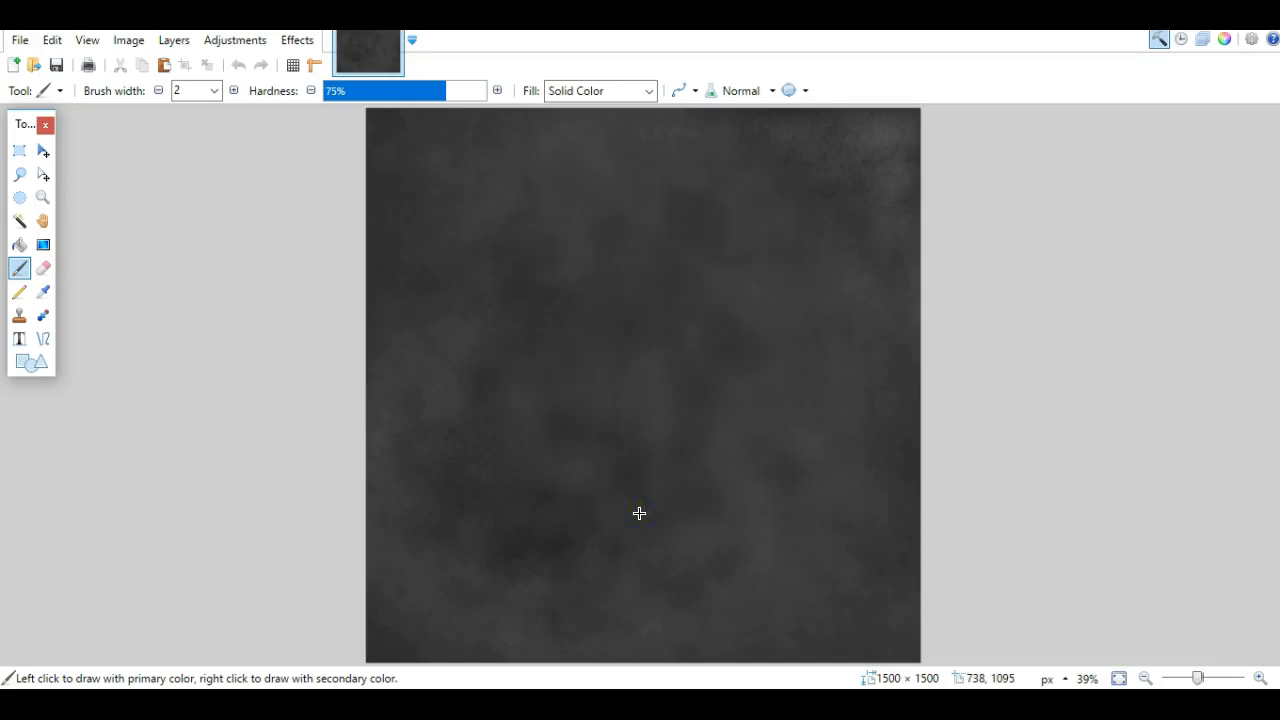
- Save the image to the Desktop as the JPEG file chalk at quality 100, replacing the existing file
click(20, 40)
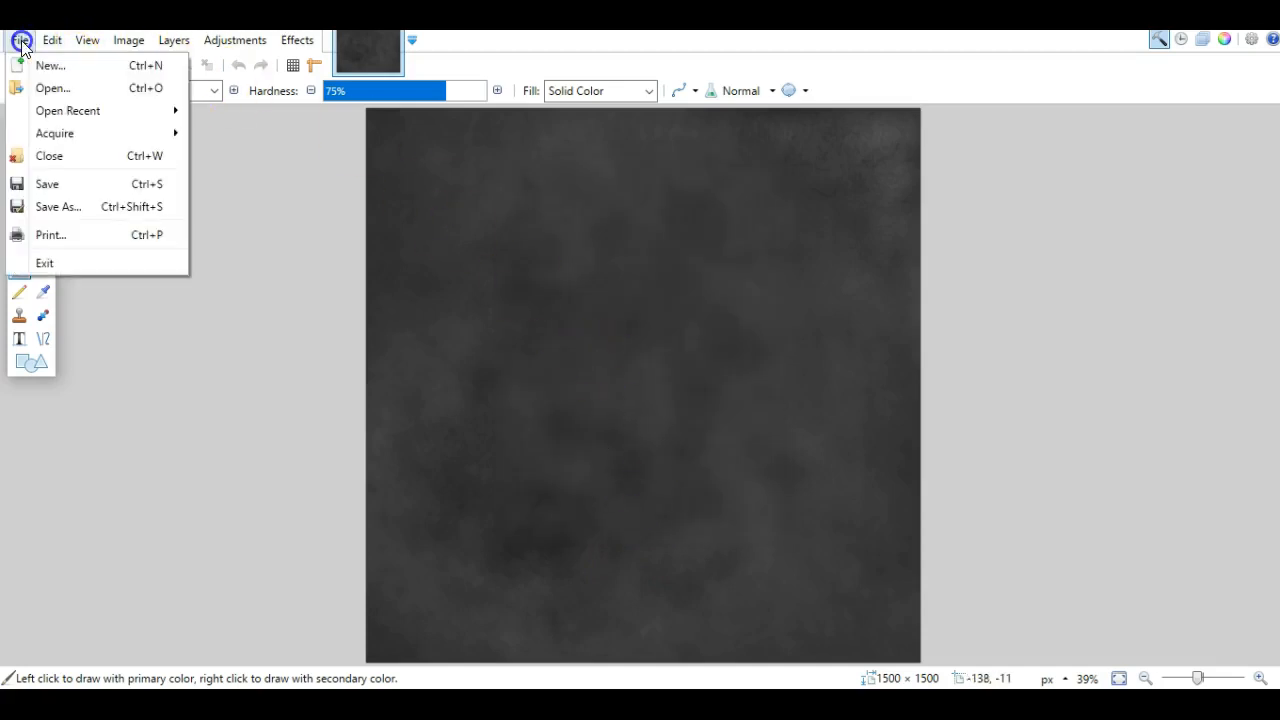
click(65, 207)
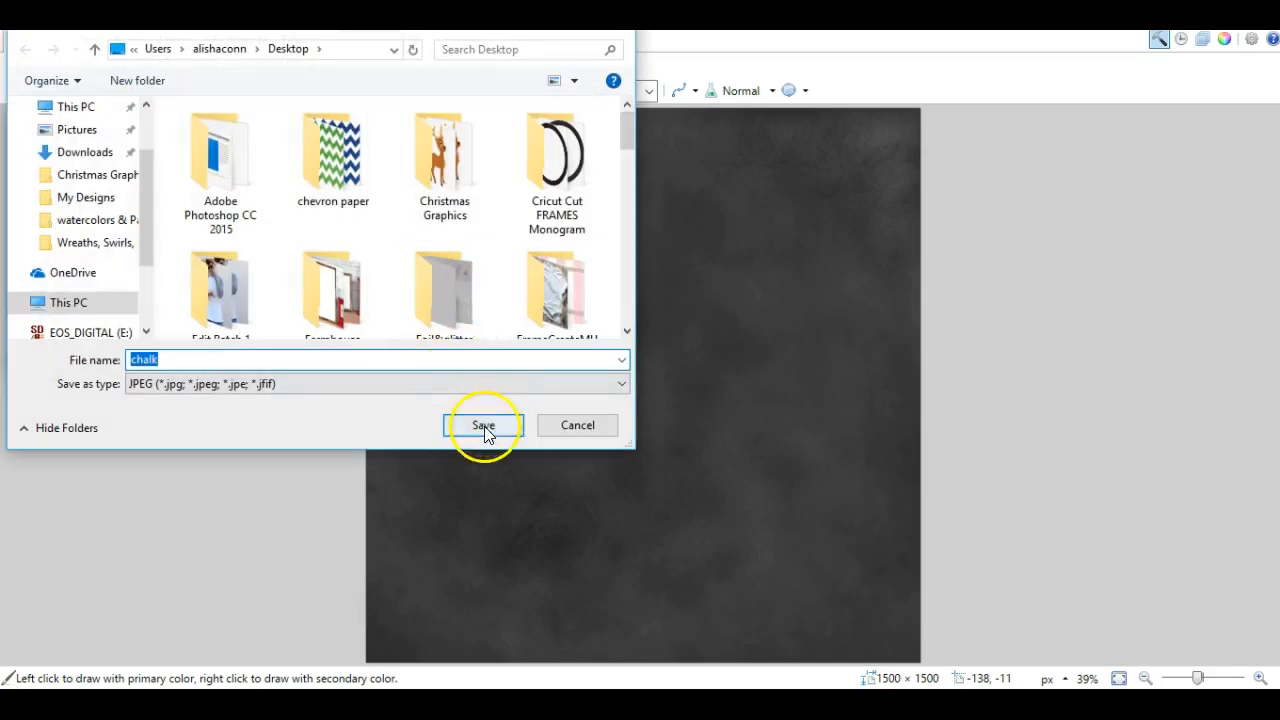
click(484, 426)
click(677, 359)
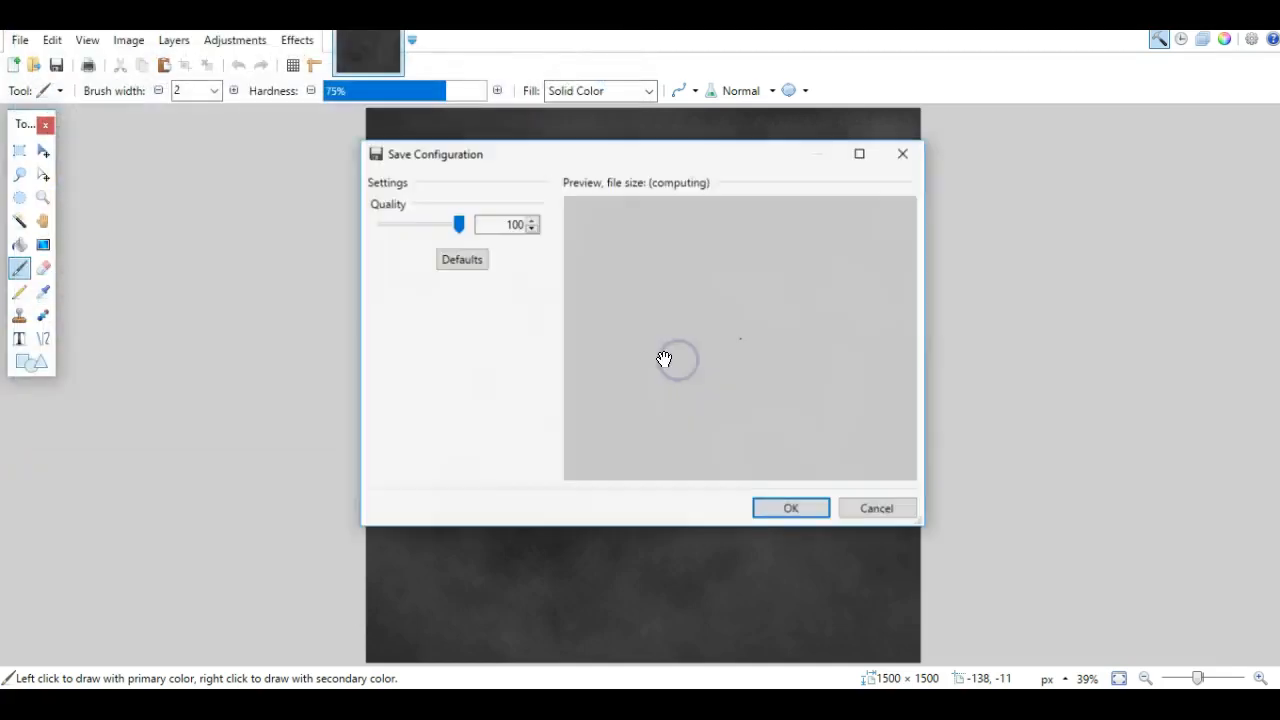
click(786, 512)
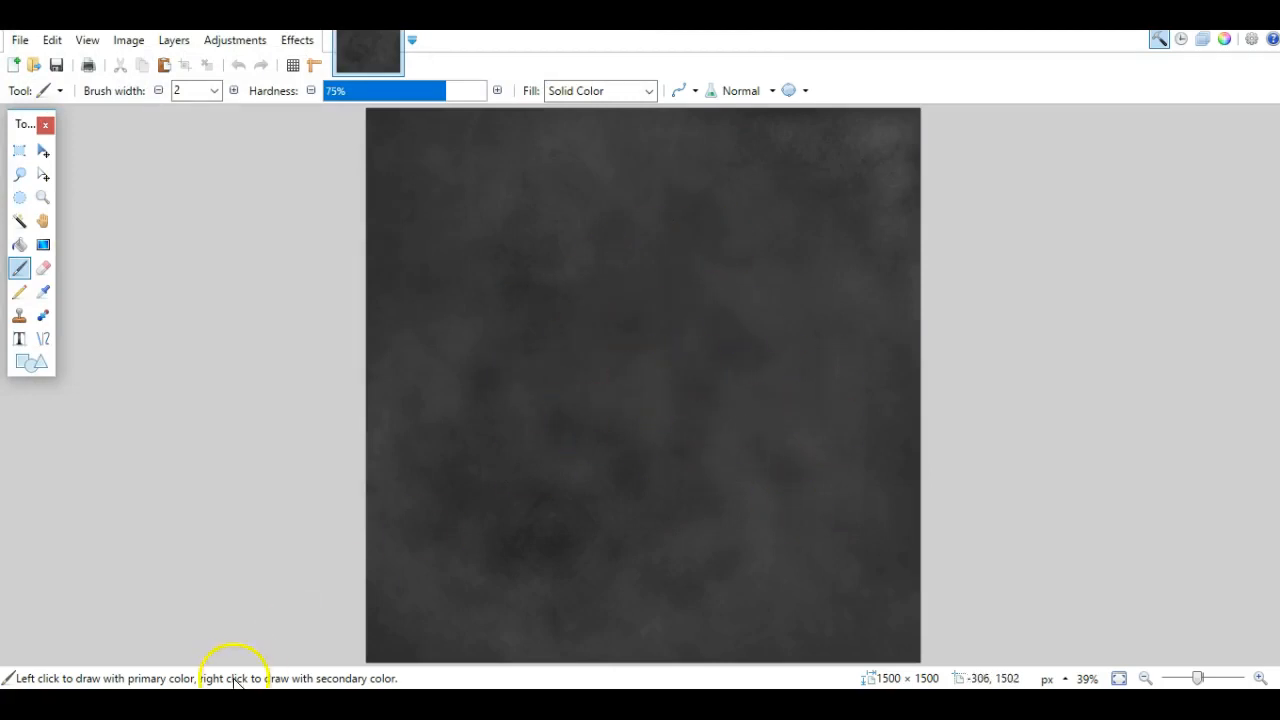
- Switch back to iPiccy in the browser and change from the Editor to the Designer
mouse_move(208, 704)
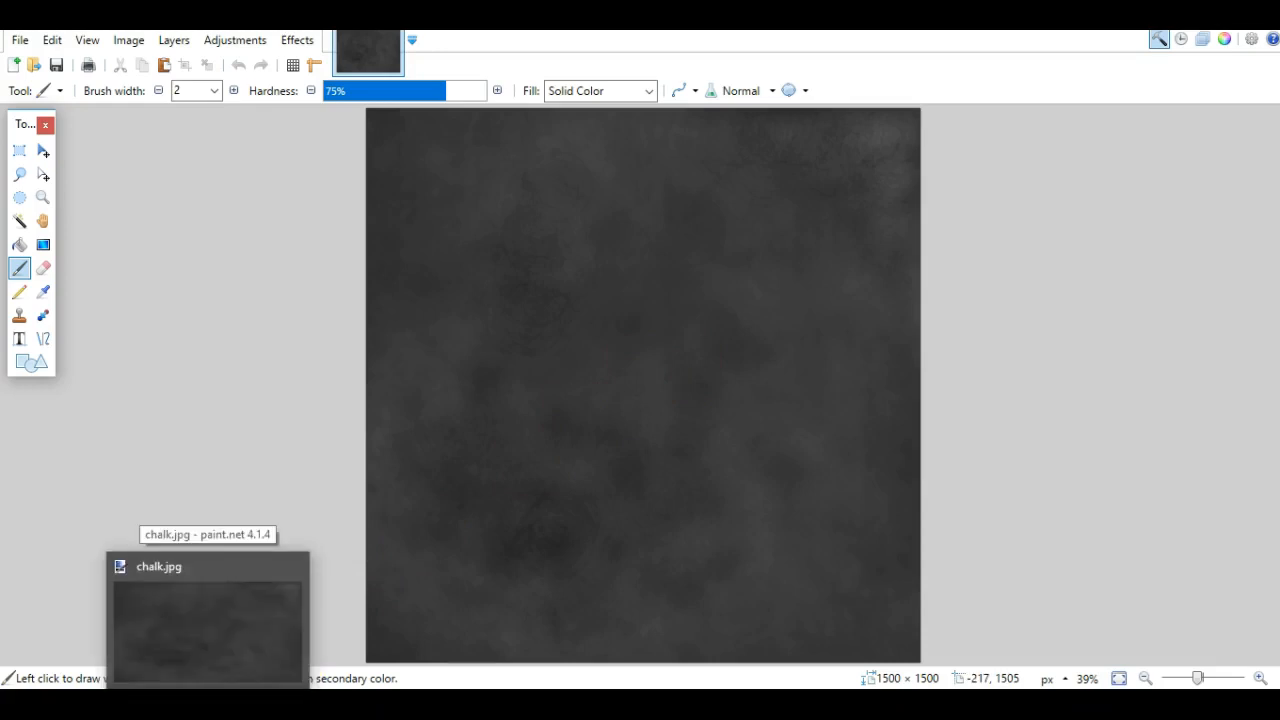
click(268, 704)
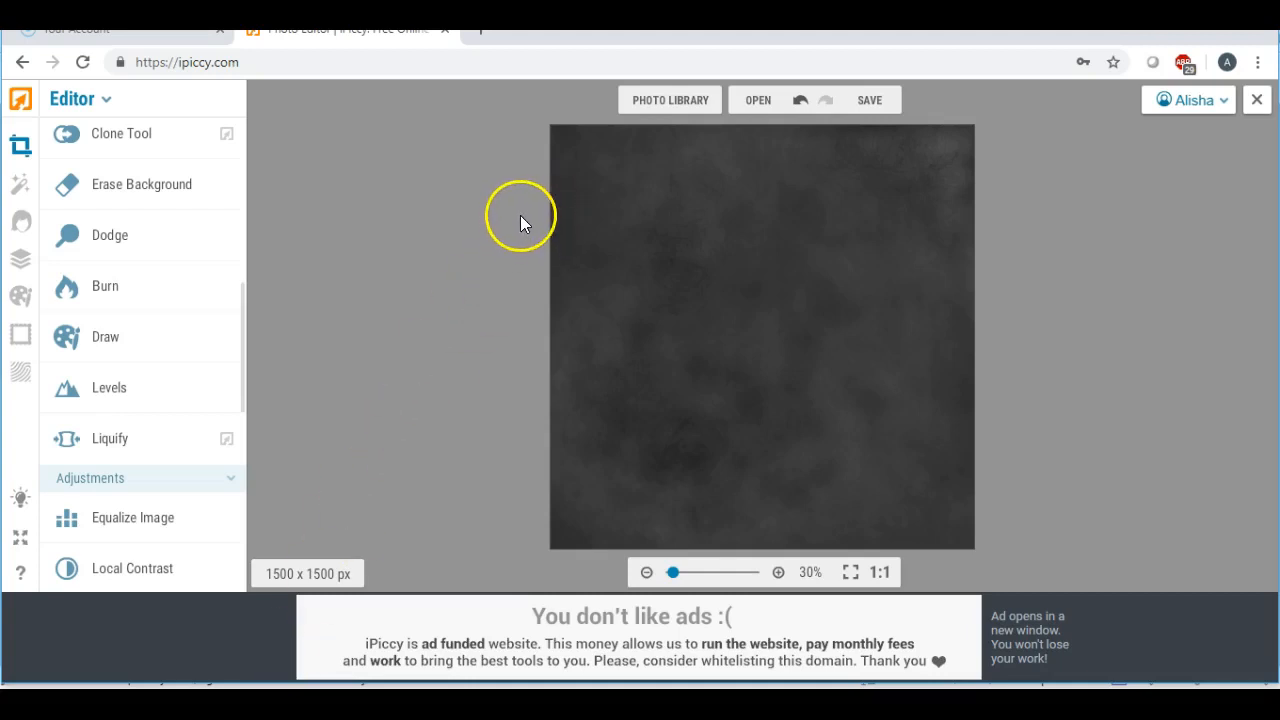
click(104, 100)
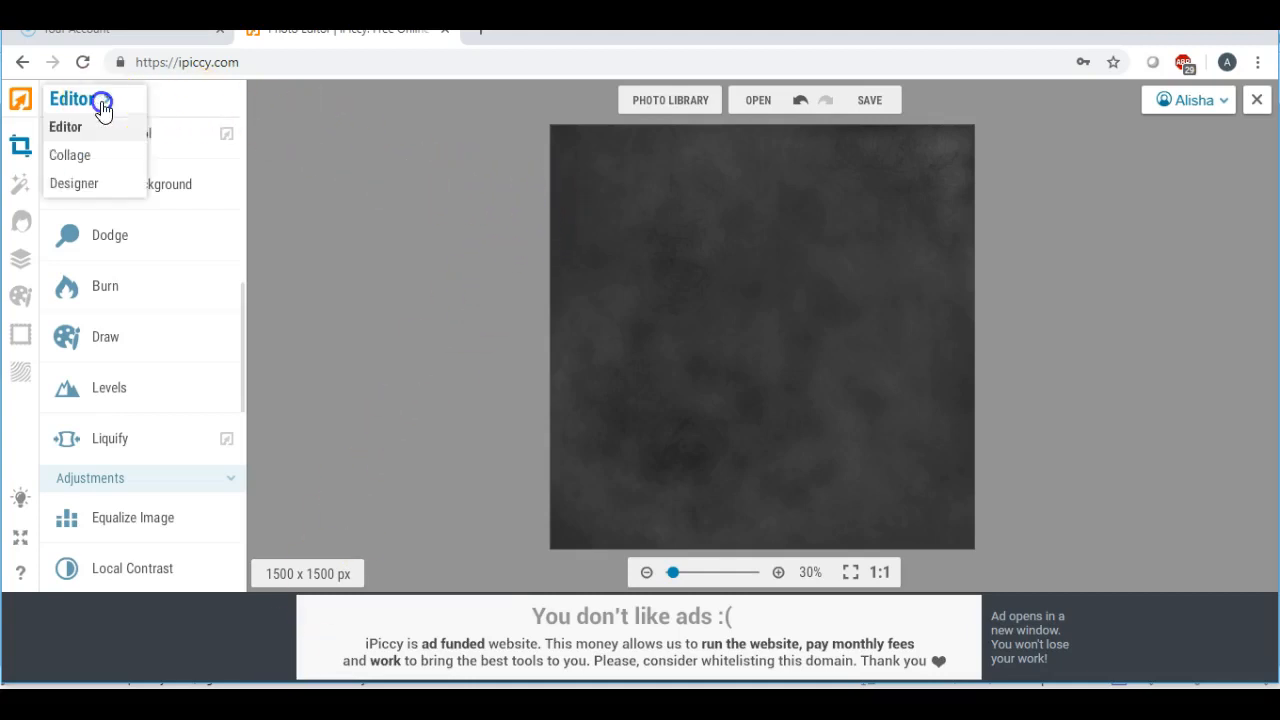
click(79, 187)
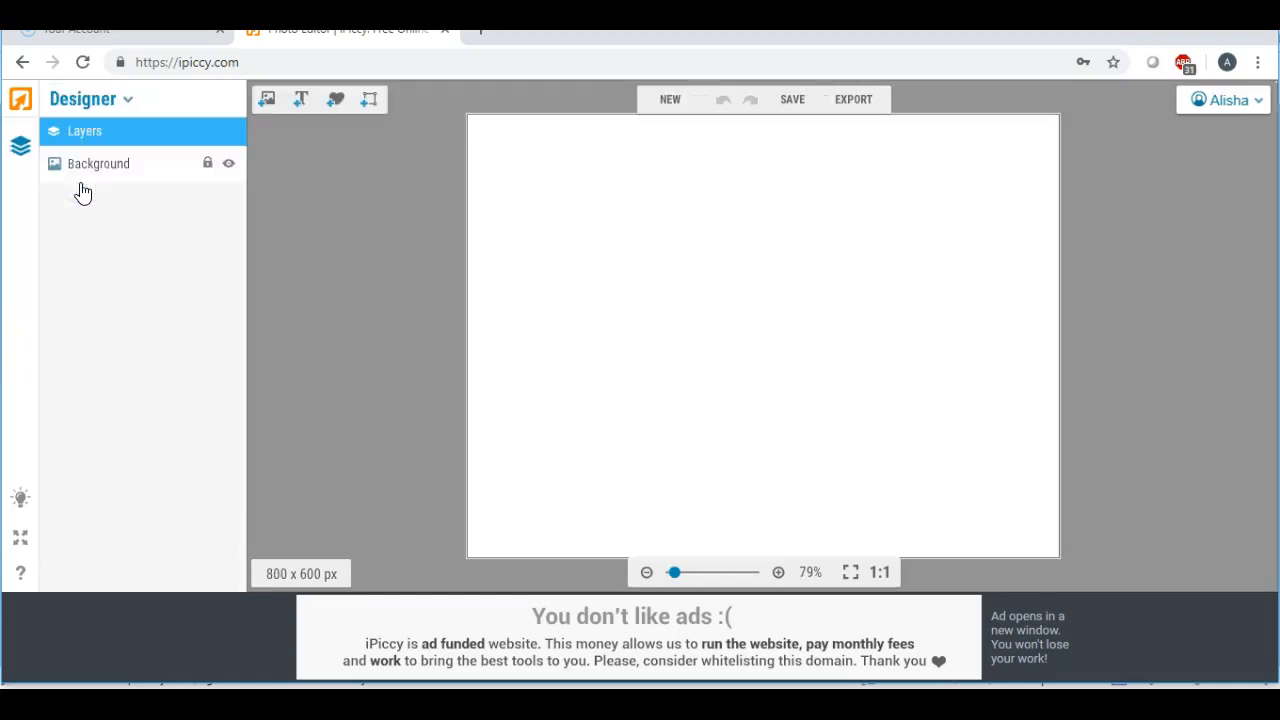
- Add the first sticker in the third row of the Labels category to the canvas
click(335, 100)
scroll(134, 337, down, 1)
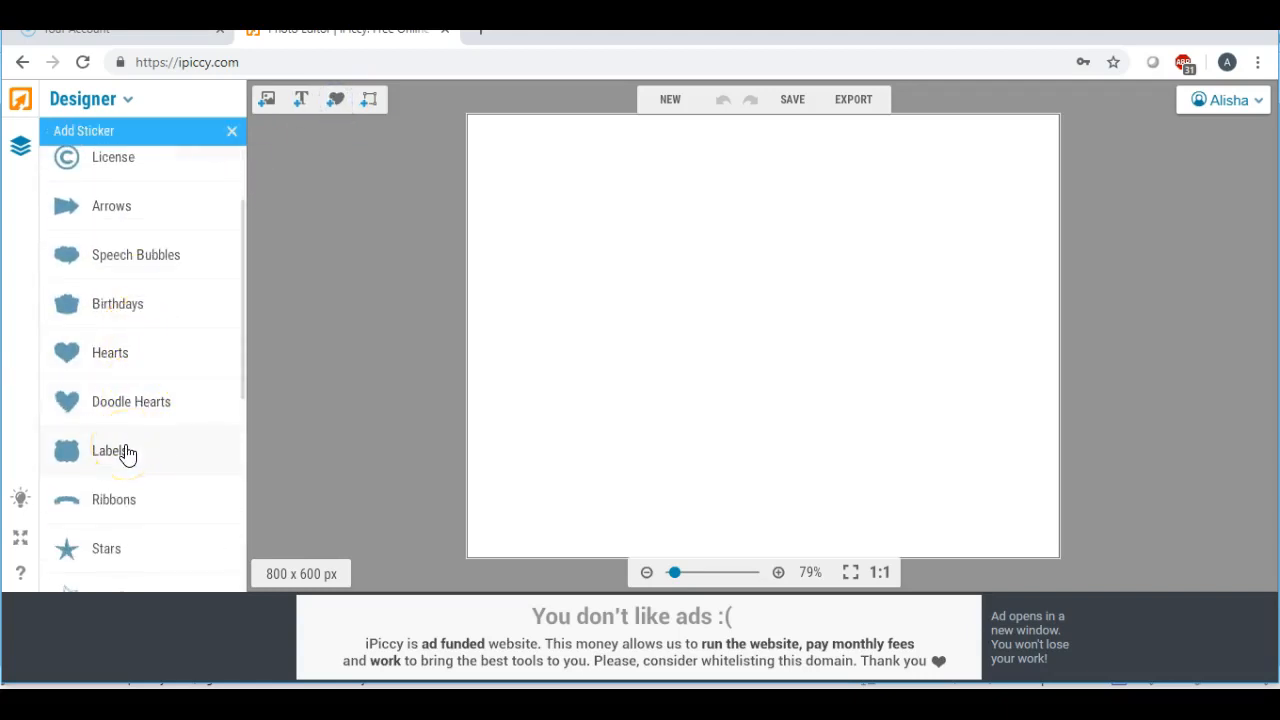
click(127, 455)
scroll(123, 443, down, 1)
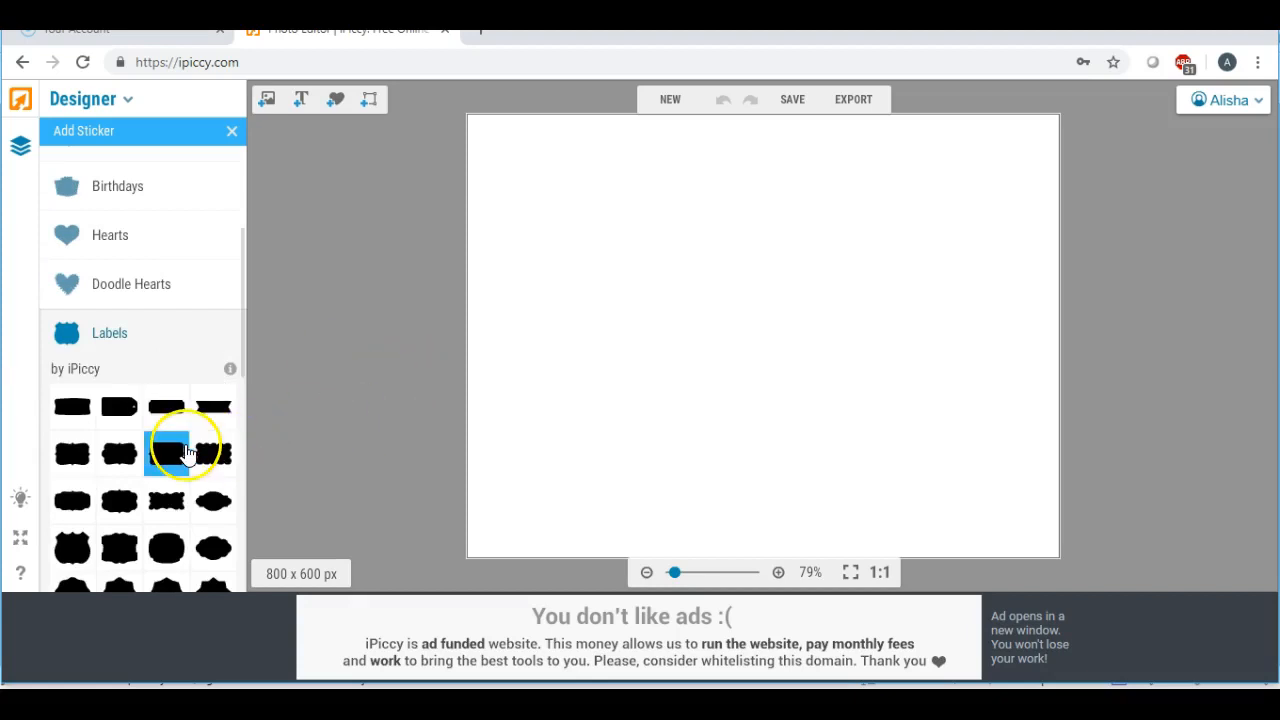
scroll(214, 450, down, 1)
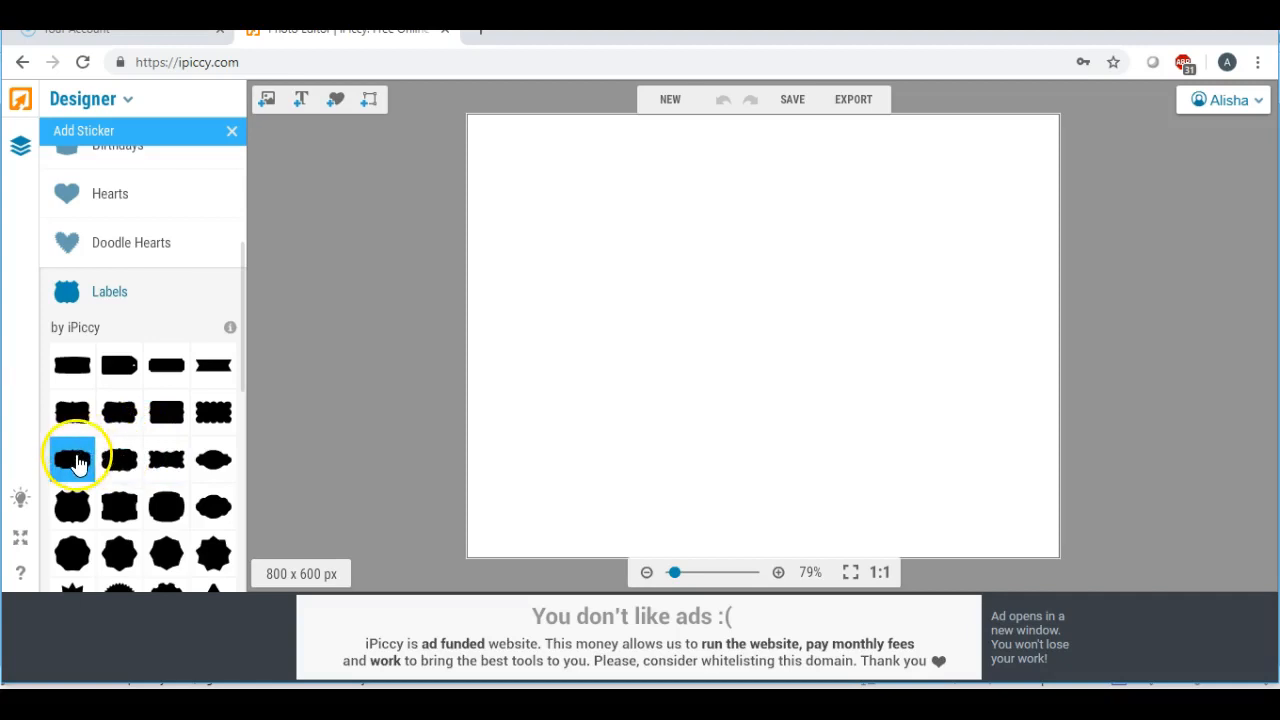
drag(74, 460, 687, 291)
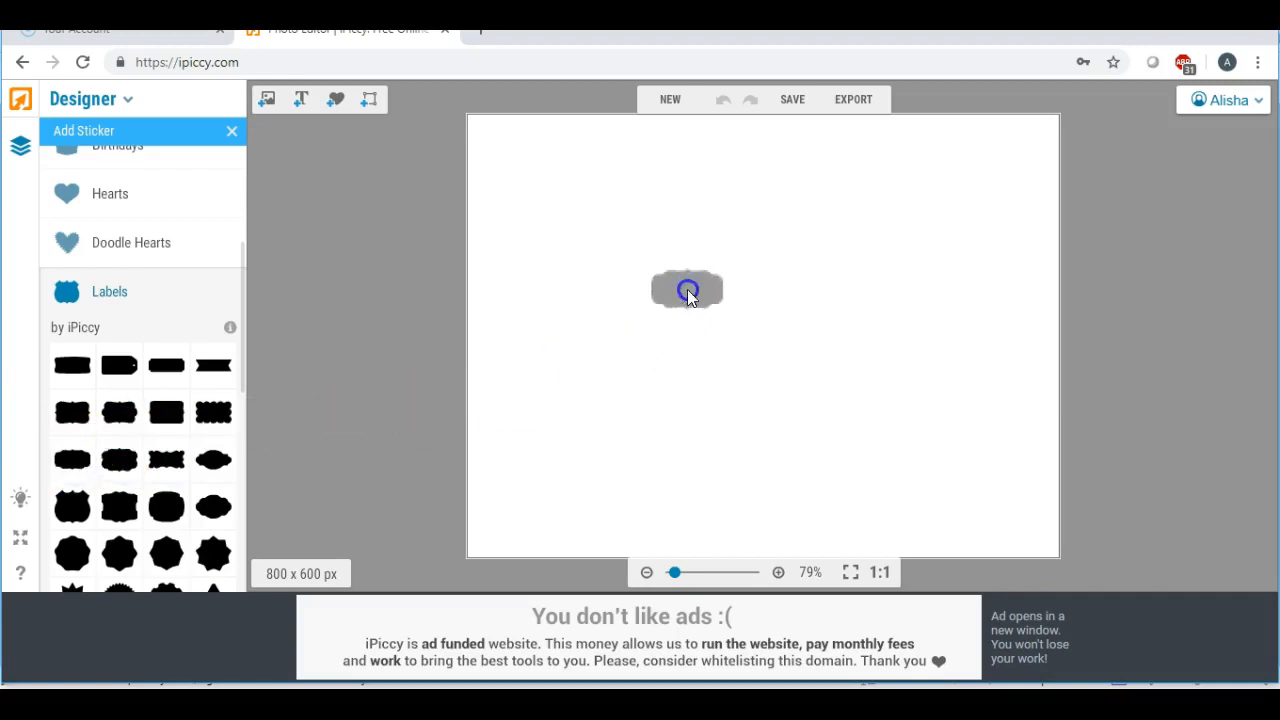
- Give the label sticker a solid dark colour, enlarge it and move it near the middle of the canvas
click(704, 292)
click(119, 346)
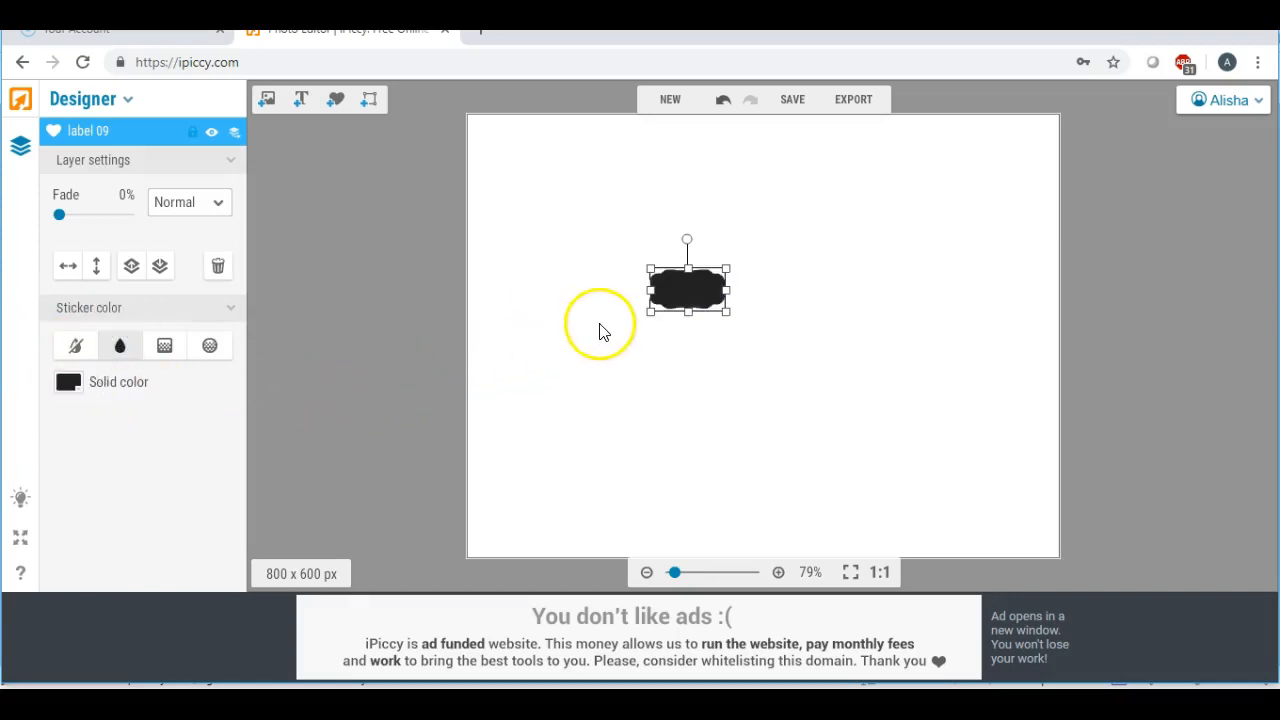
drag(730, 318, 954, 451)
drag(802, 340, 761, 310)
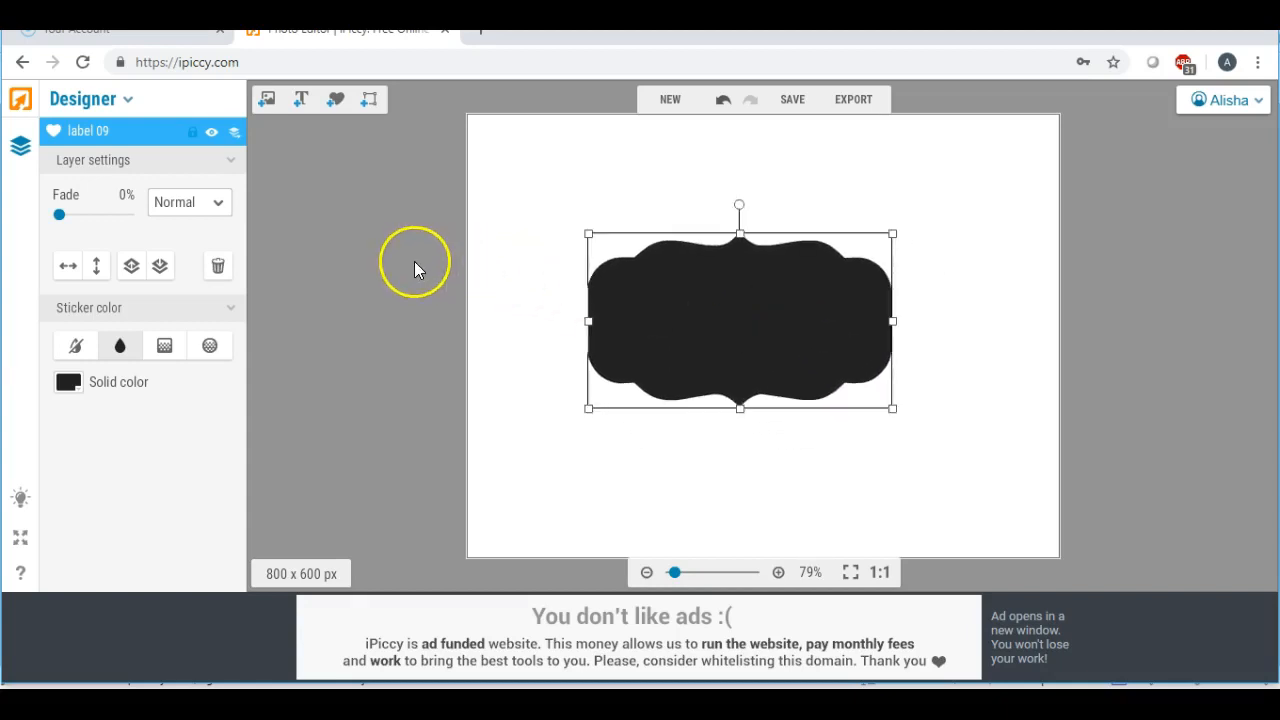
- Upload the chalk image from the Desktop and place it on the canvas over the label's left part
click(267, 101)
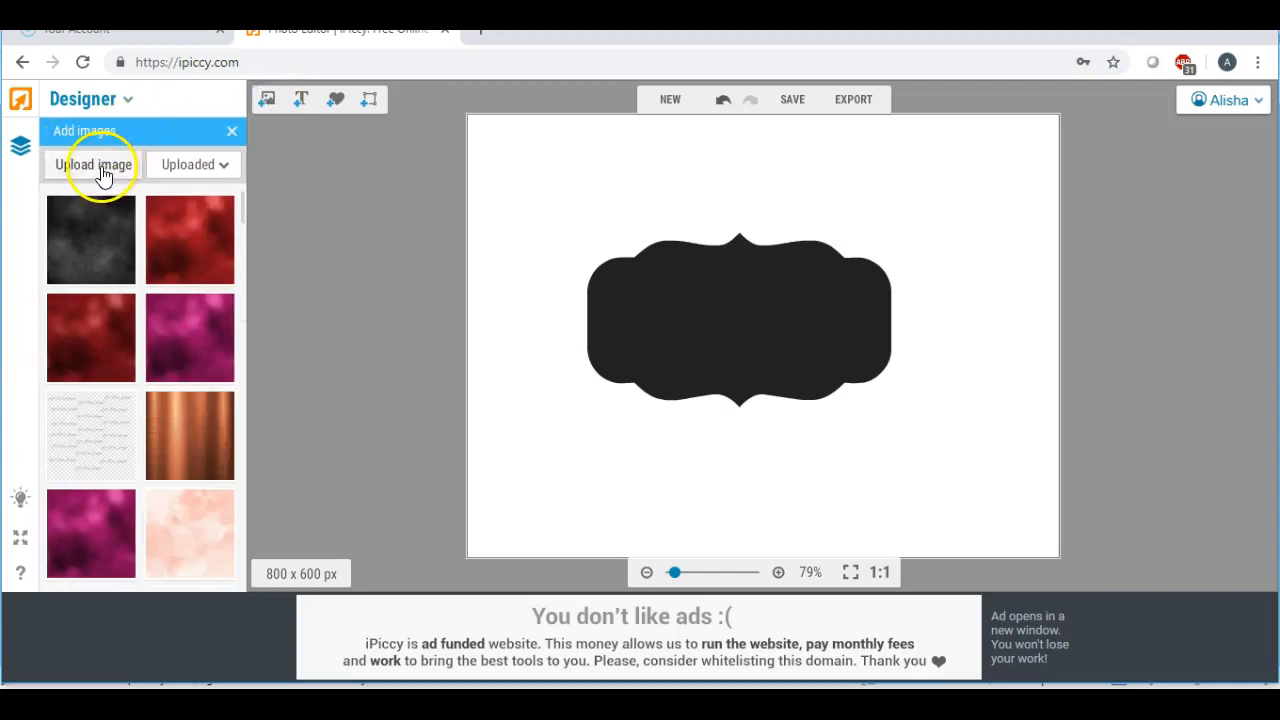
click(100, 168)
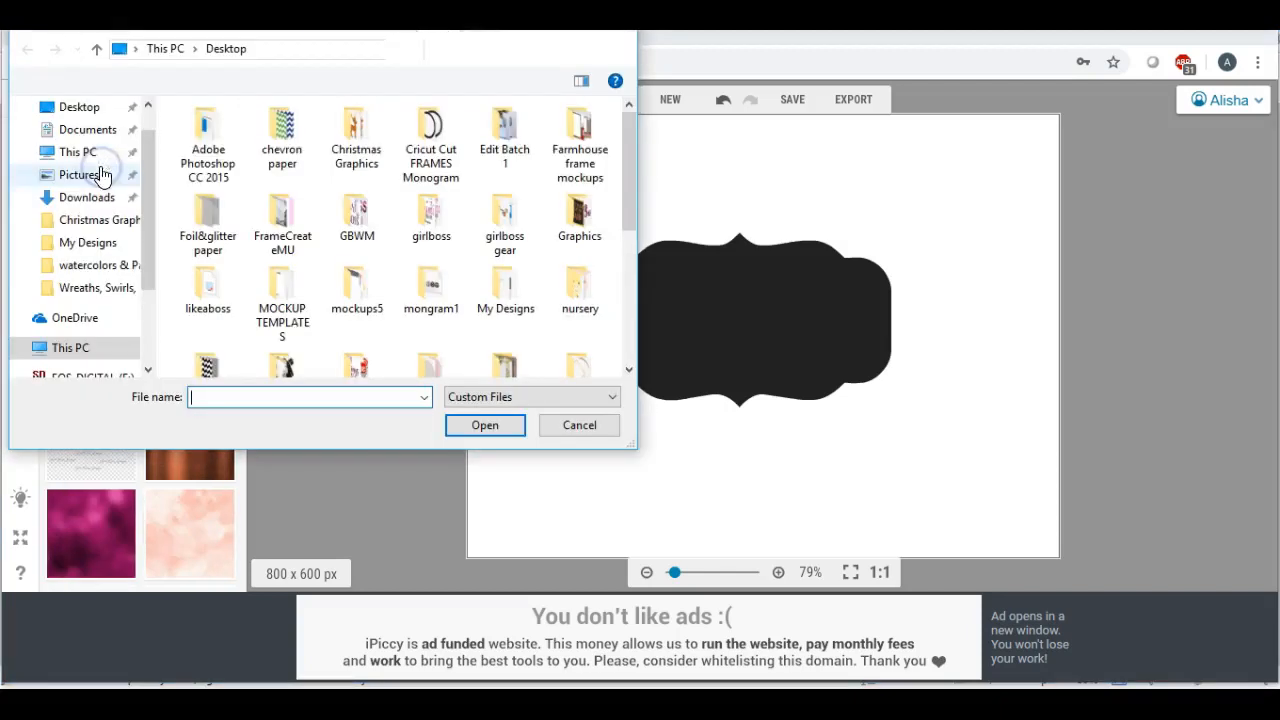
click(85, 117)
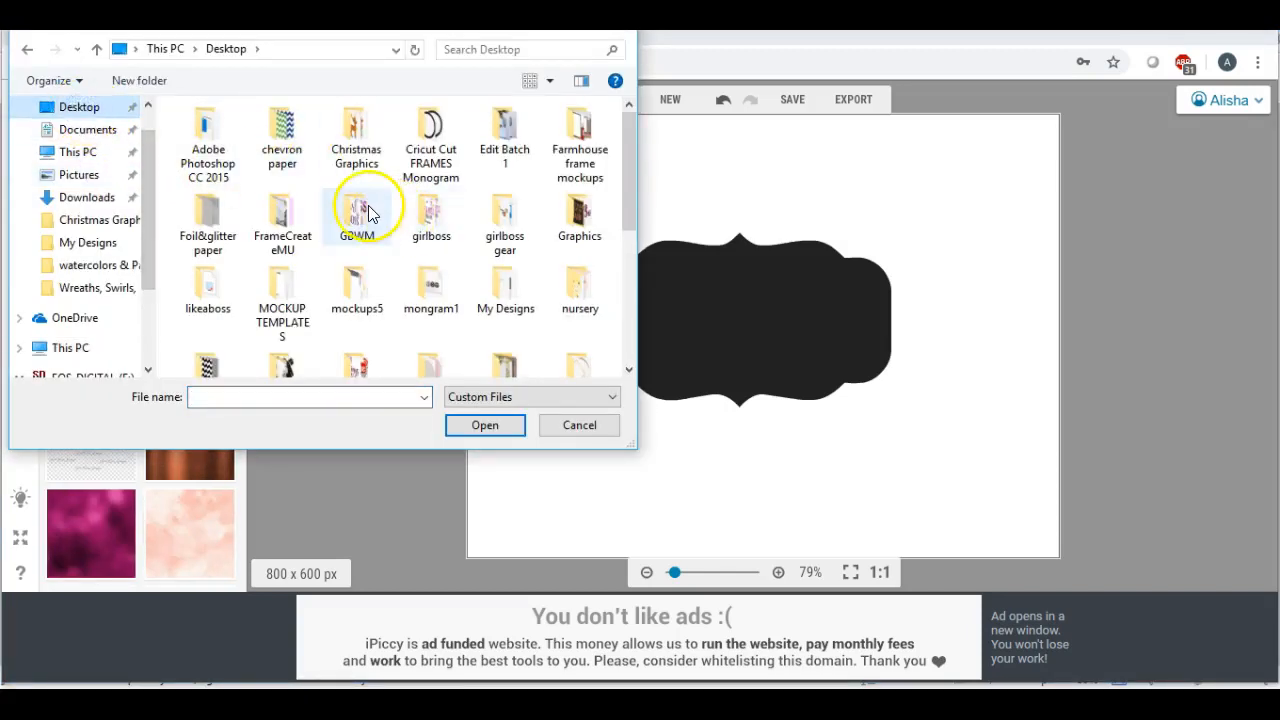
scroll(365, 210, down, 3)
double_click(361, 175)
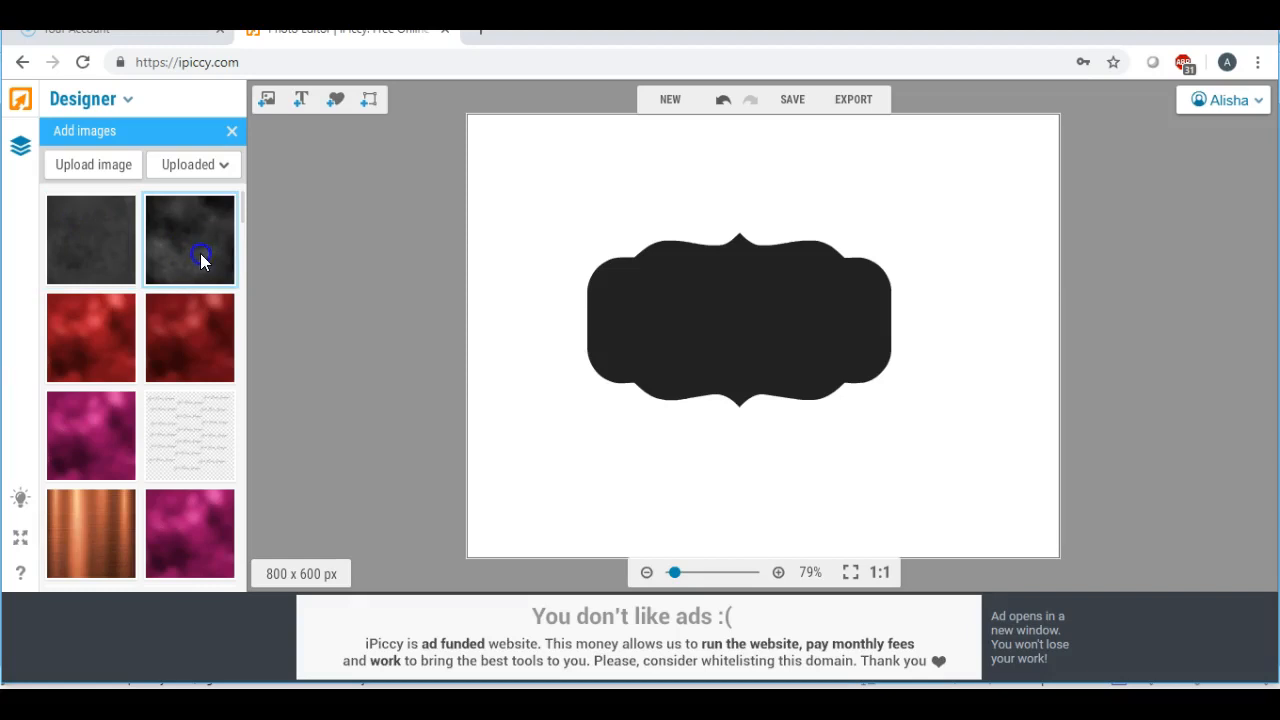
drag(92, 236, 601, 279)
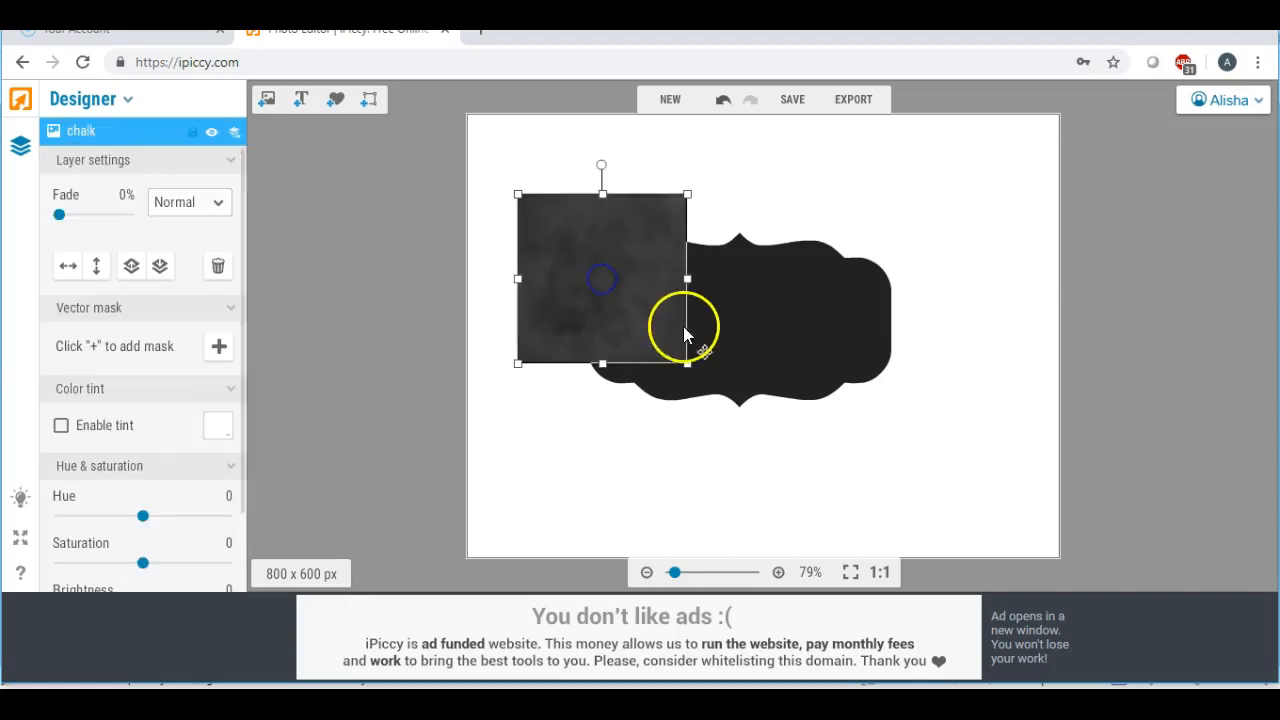
- Stretch the chalk image to cover the whole label and set its blend mode to Lighten
drag(687, 279, 943, 287)
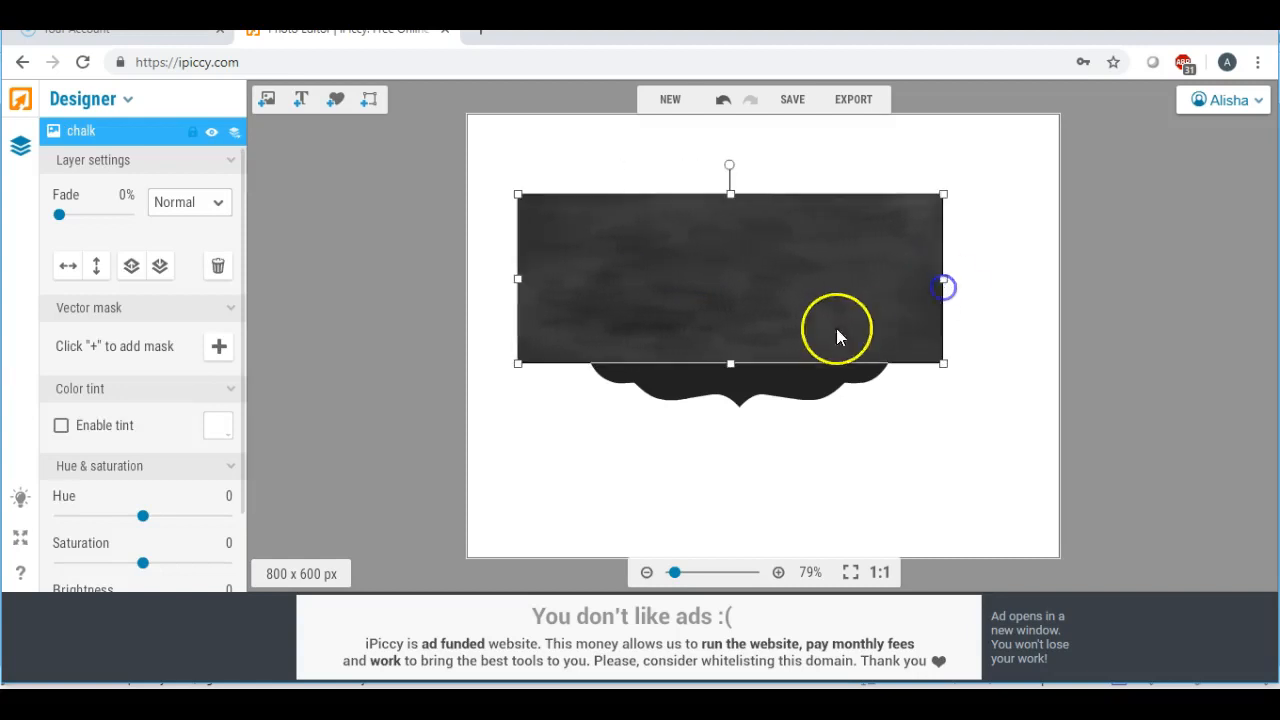
mouse_move(731, 363)
mouse_down()
mouse_move(735, 475)
mouse_move(729, 354)
mouse_move(745, 358)
mouse_up()
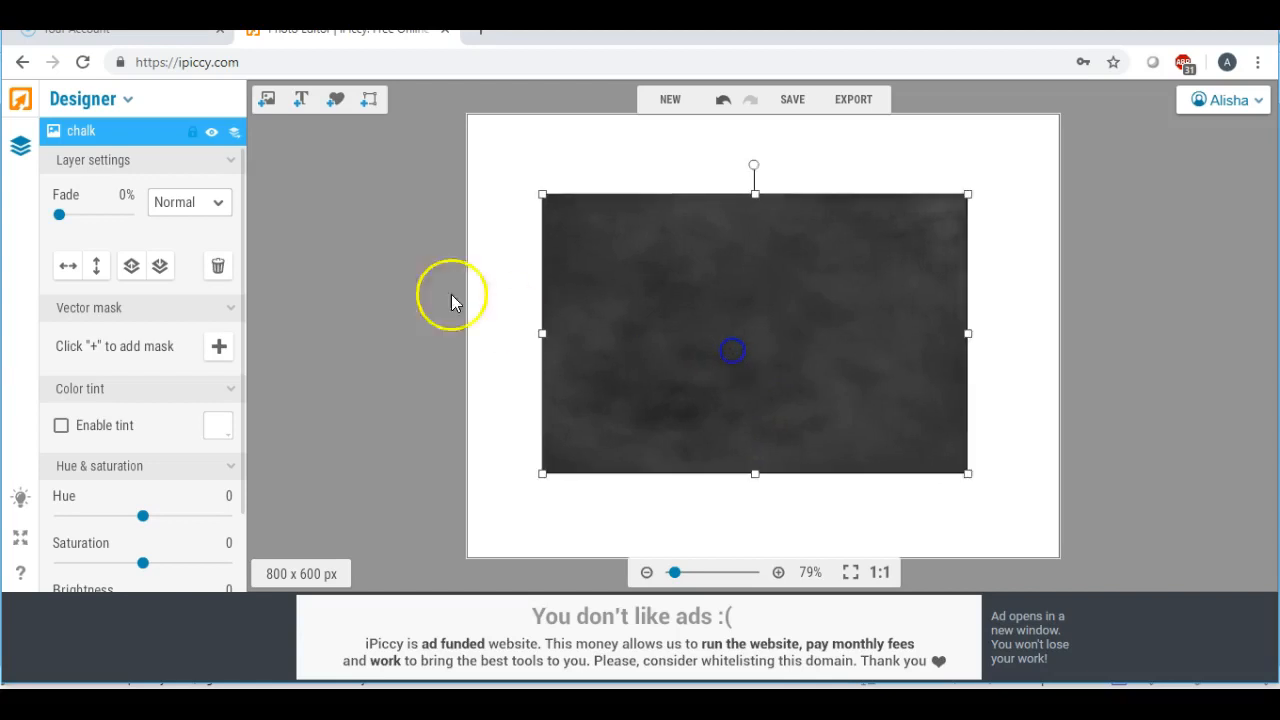
click(213, 205)
click(192, 185)
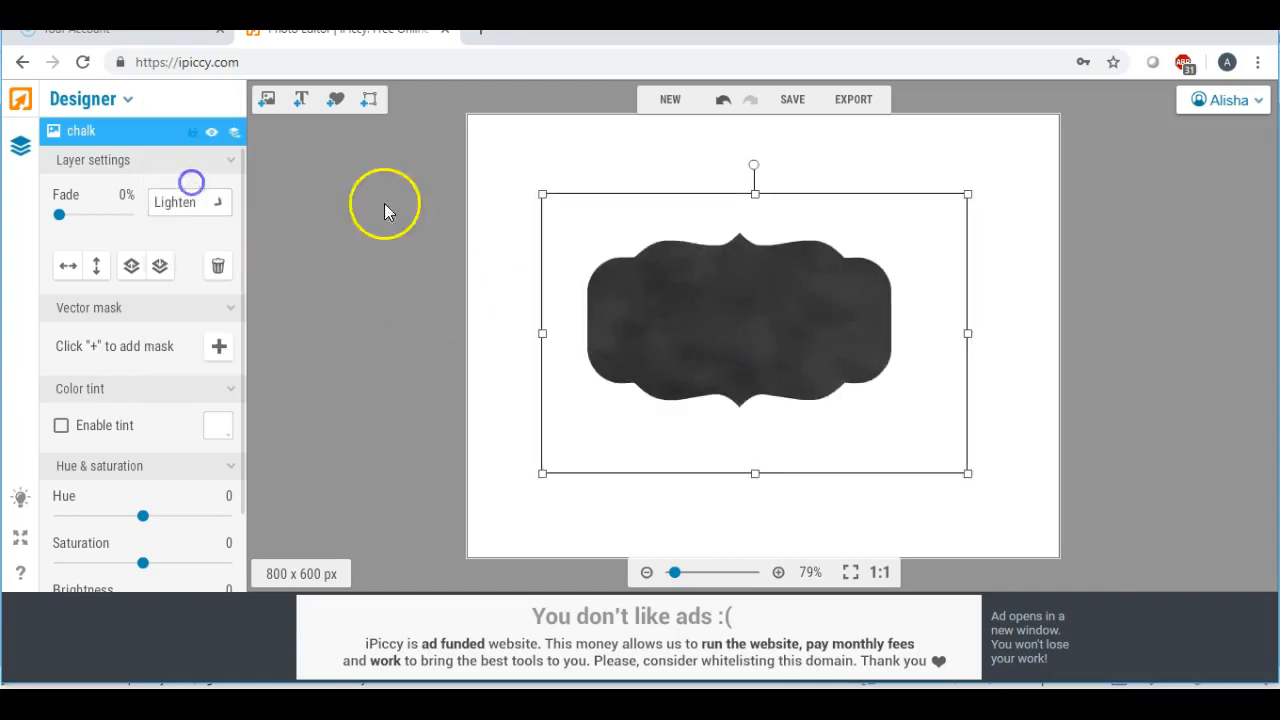
- Move the chalk image aside and enlarge the label sticker to nearly fill the canvas width
click(505, 262)
click(778, 330)
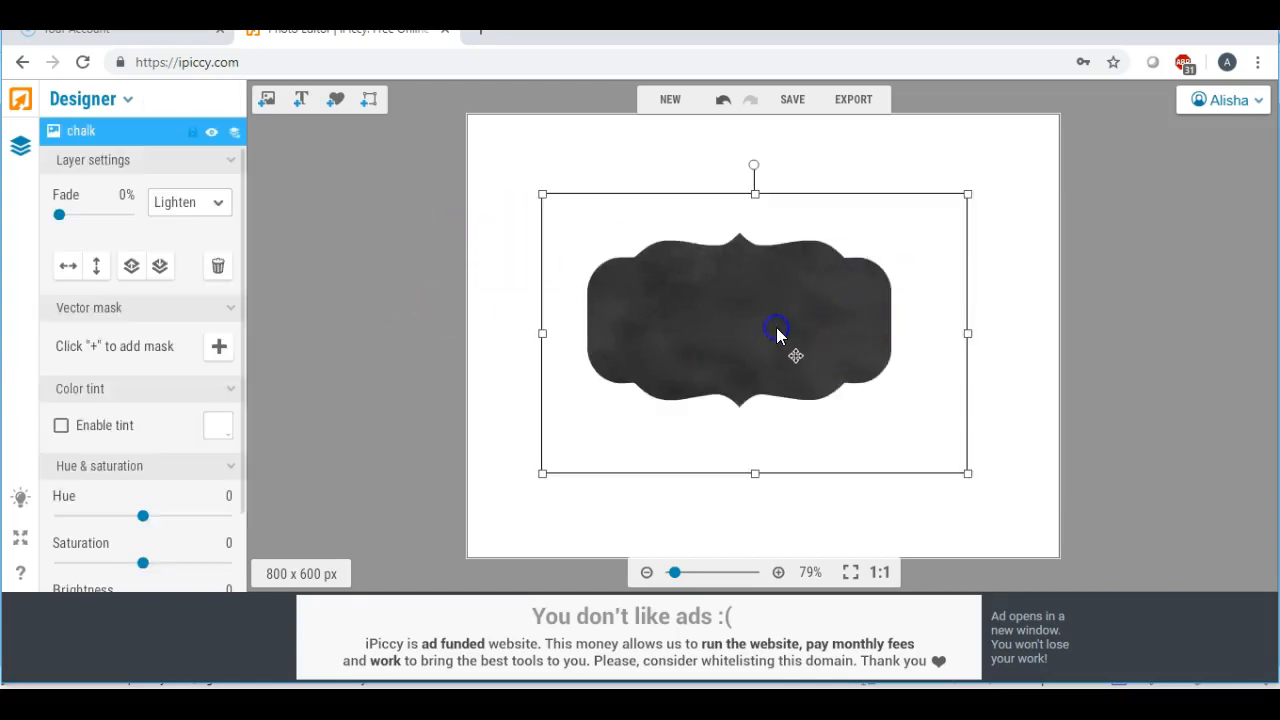
drag(748, 328, 465, 240)
click(727, 288)
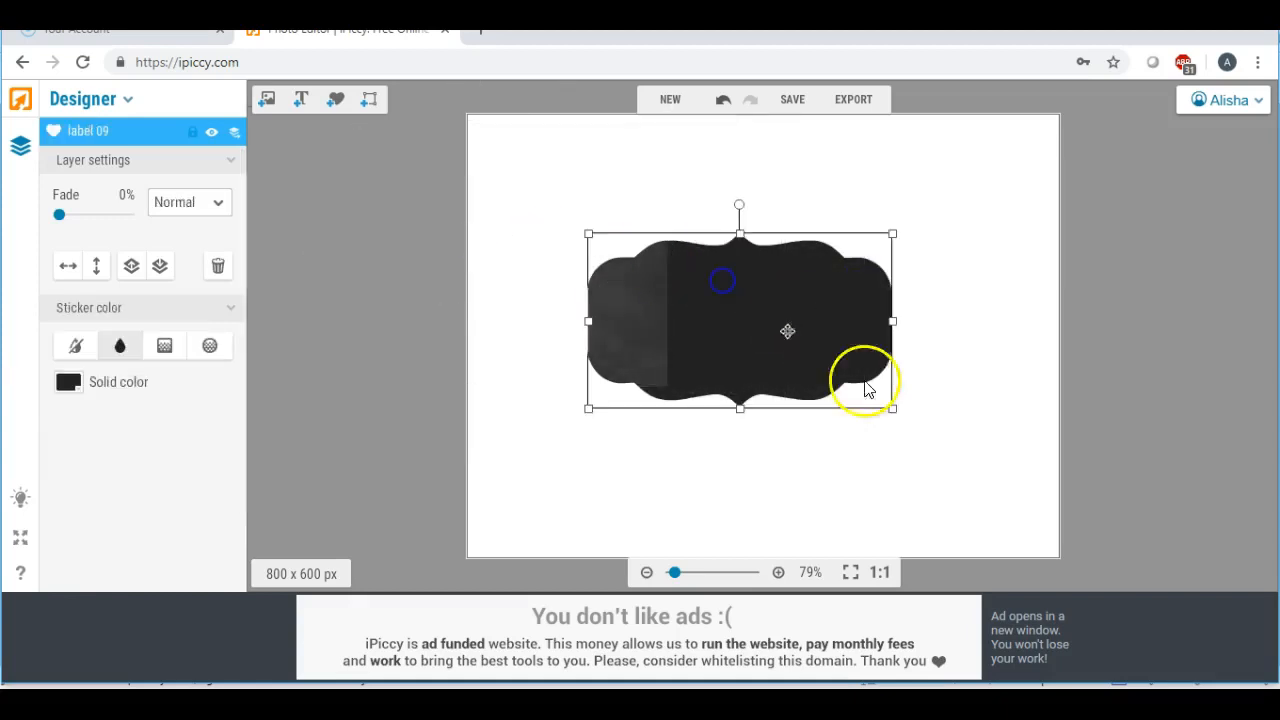
drag(893, 409, 808, 370)
- Move the chalk image back over the label and stretch it on all sides to cover the enlarged shape
drag(571, 300, 951, 380)
drag(621, 328, 439, 318)
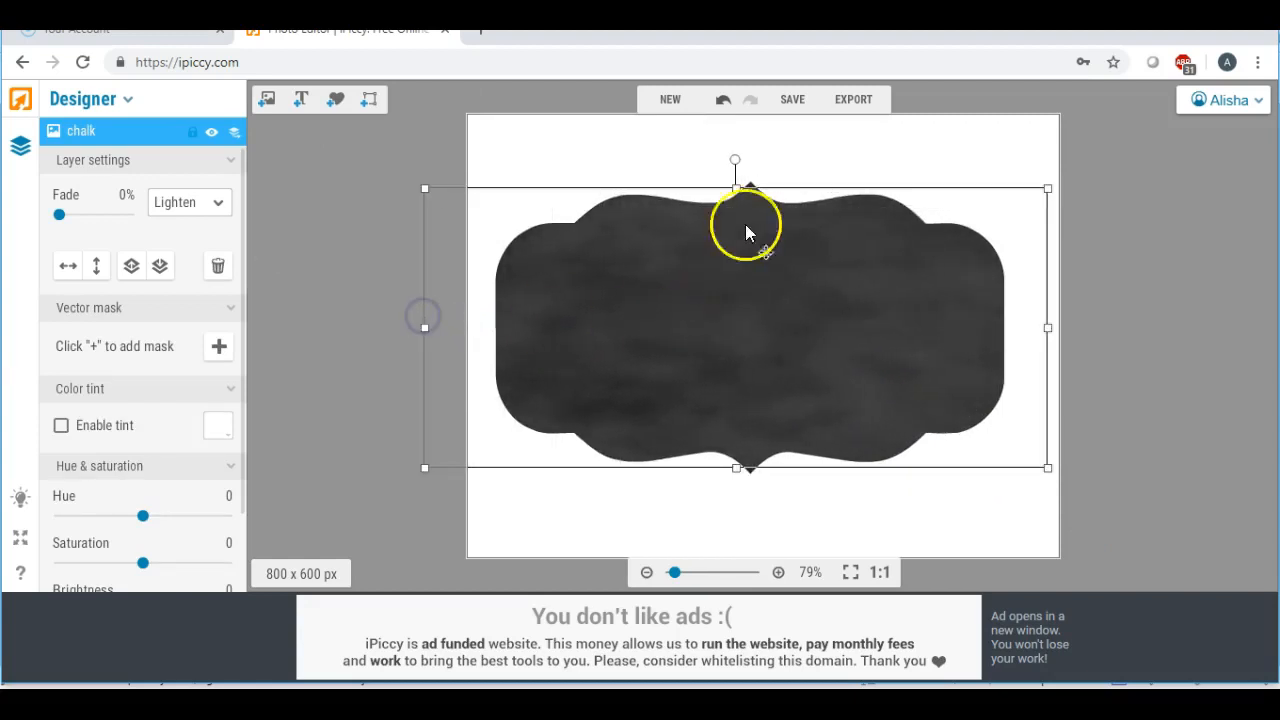
drag(736, 188, 733, 130)
drag(737, 467, 740, 528)
click(370, 270)
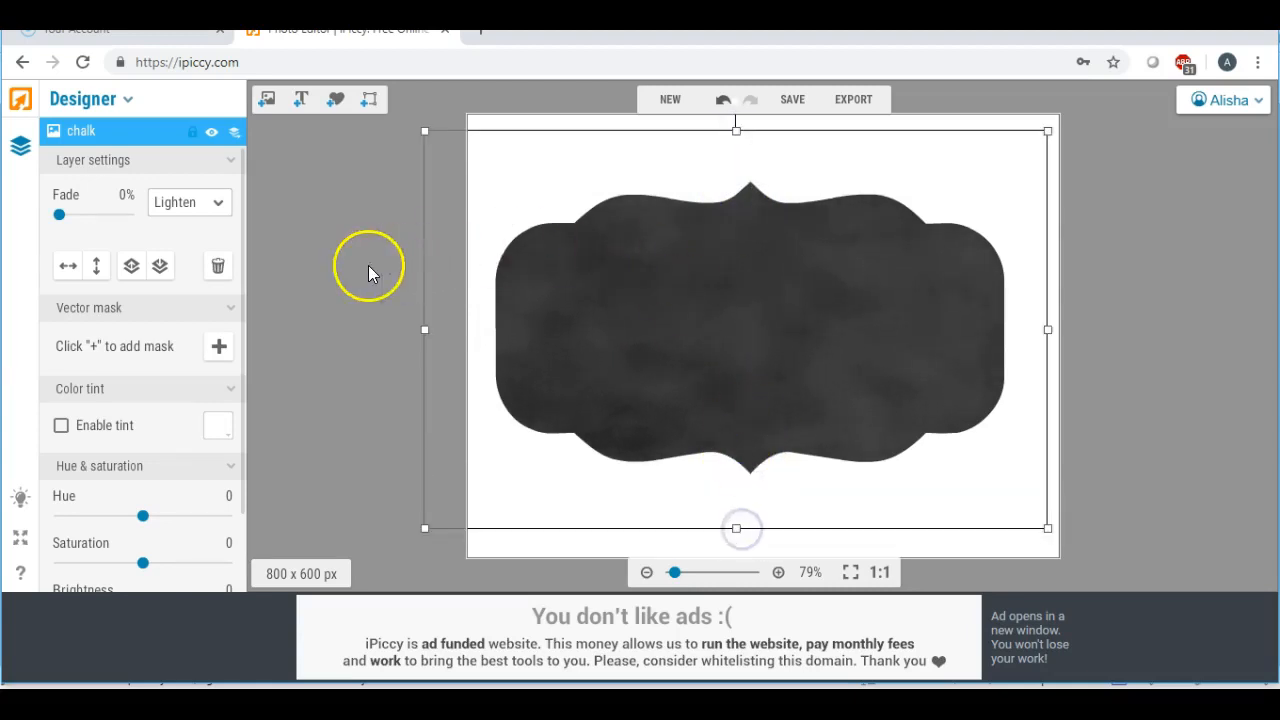
- Add a text layer over the upper part of the label and replace its placeholder with "CHALK"
click(301, 99)
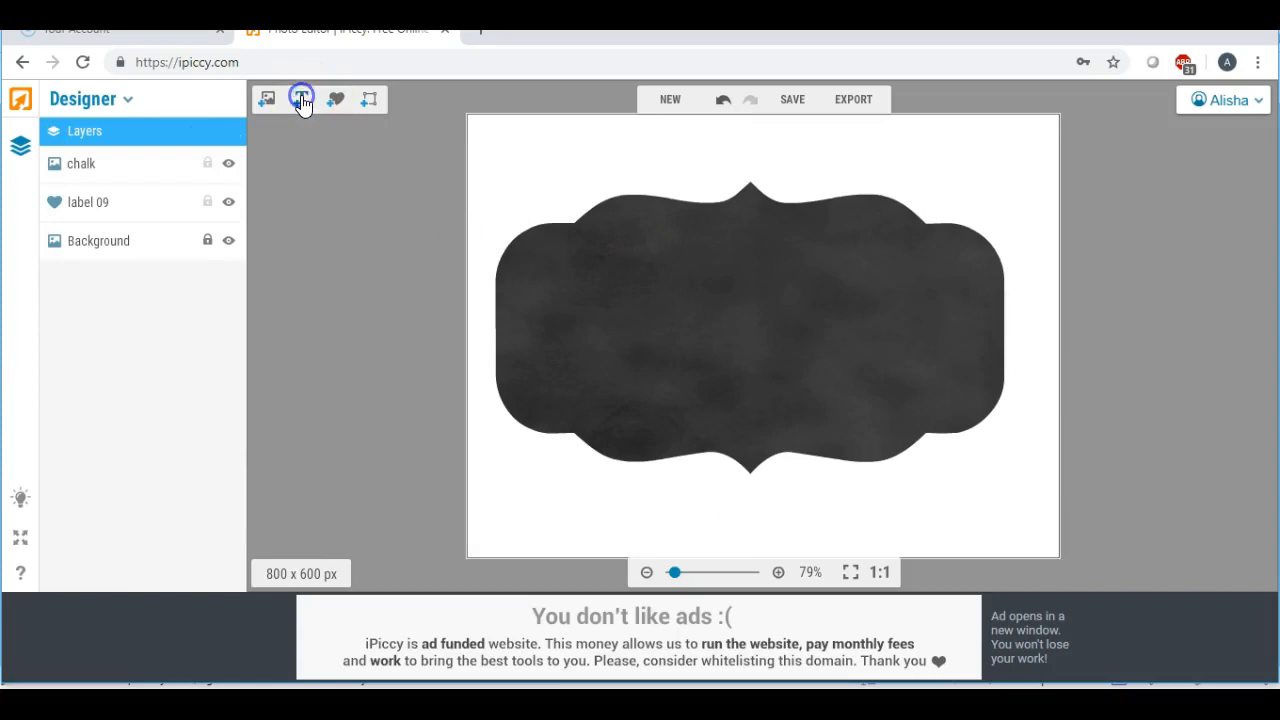
drag(714, 337, 632, 302)
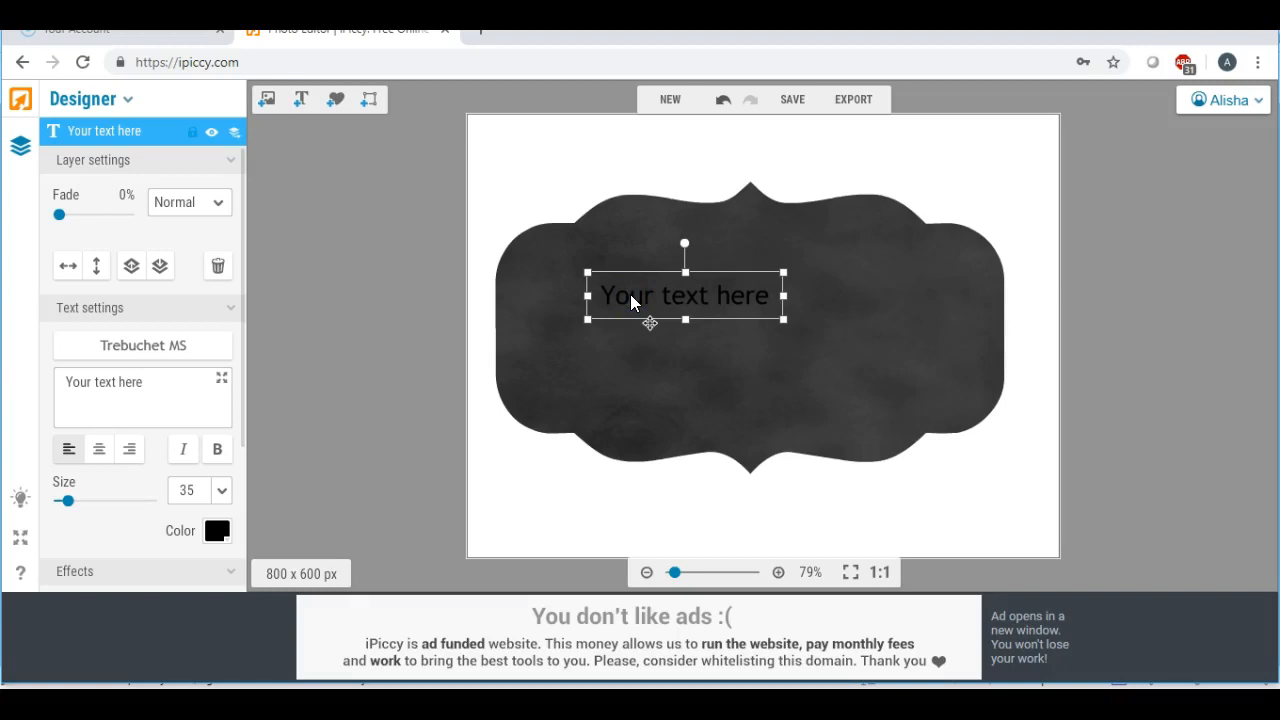
drag(142, 383, 38, 397)
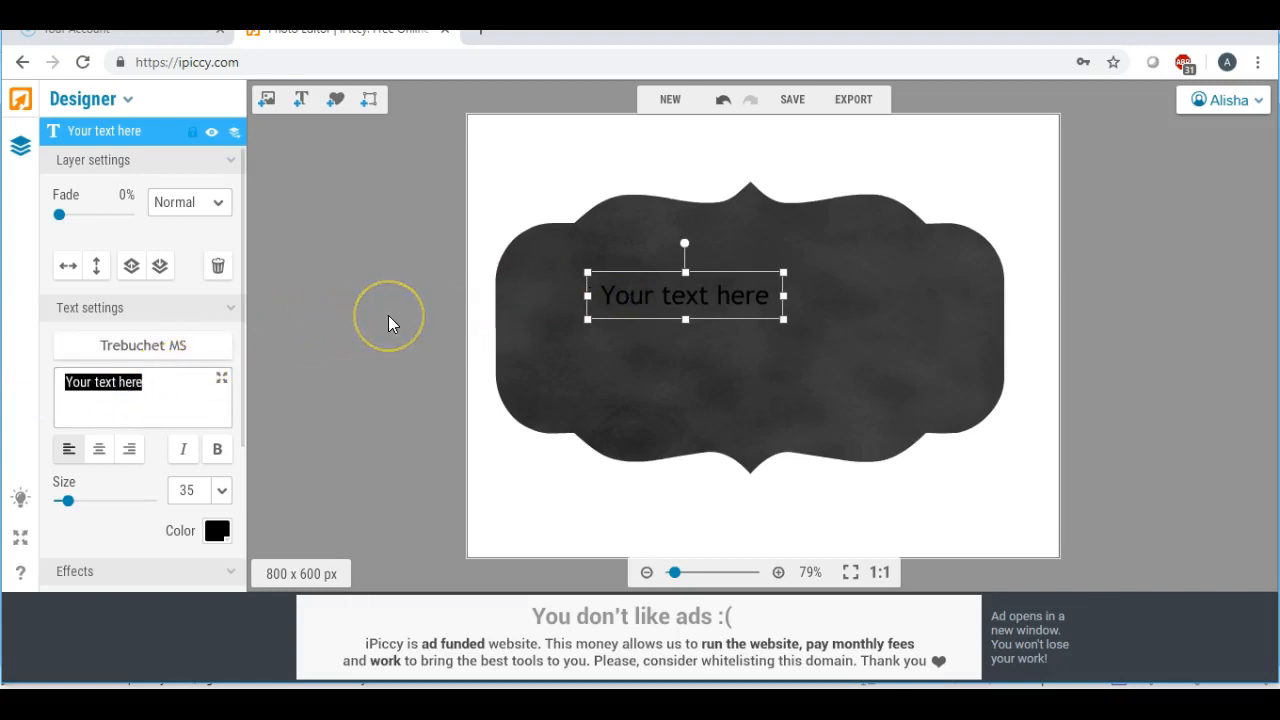
text(C)
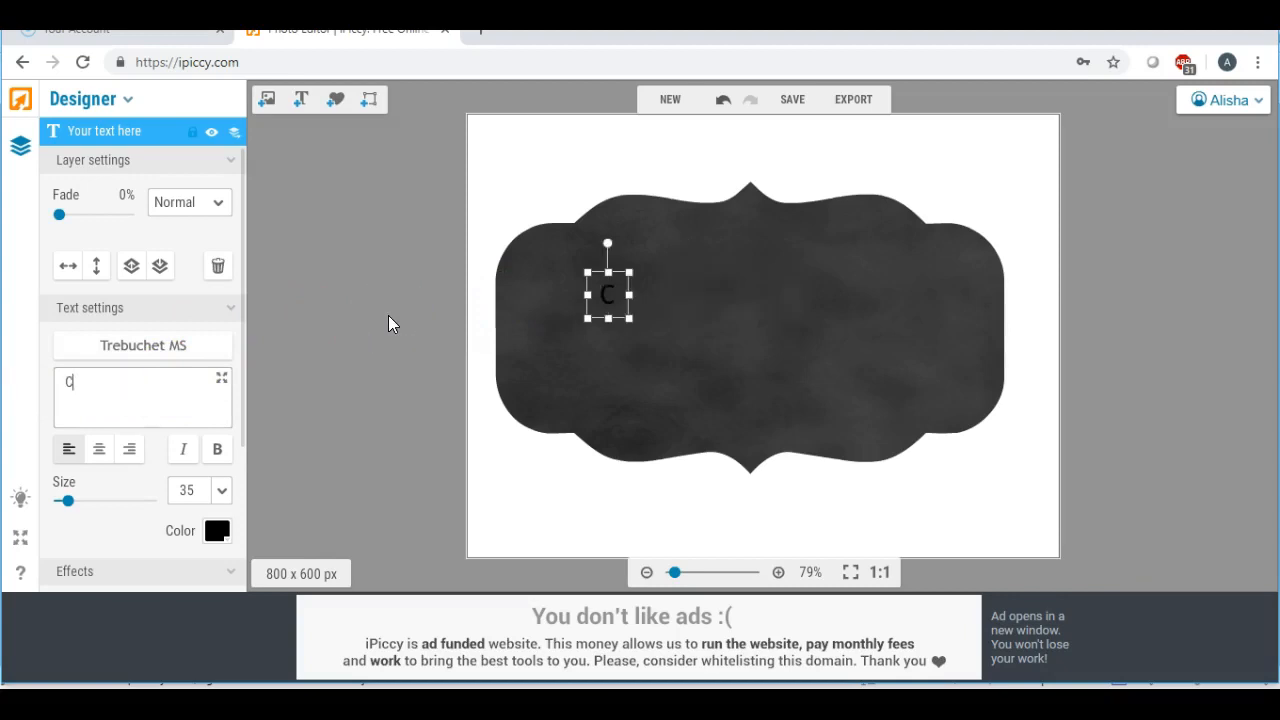
text(HALK)
- Enlarge the CHALK text to about size 114, centre it on the label, and colour it white (FFFFFF)
drag(681, 318, 923, 426)
drag(788, 348, 772, 322)
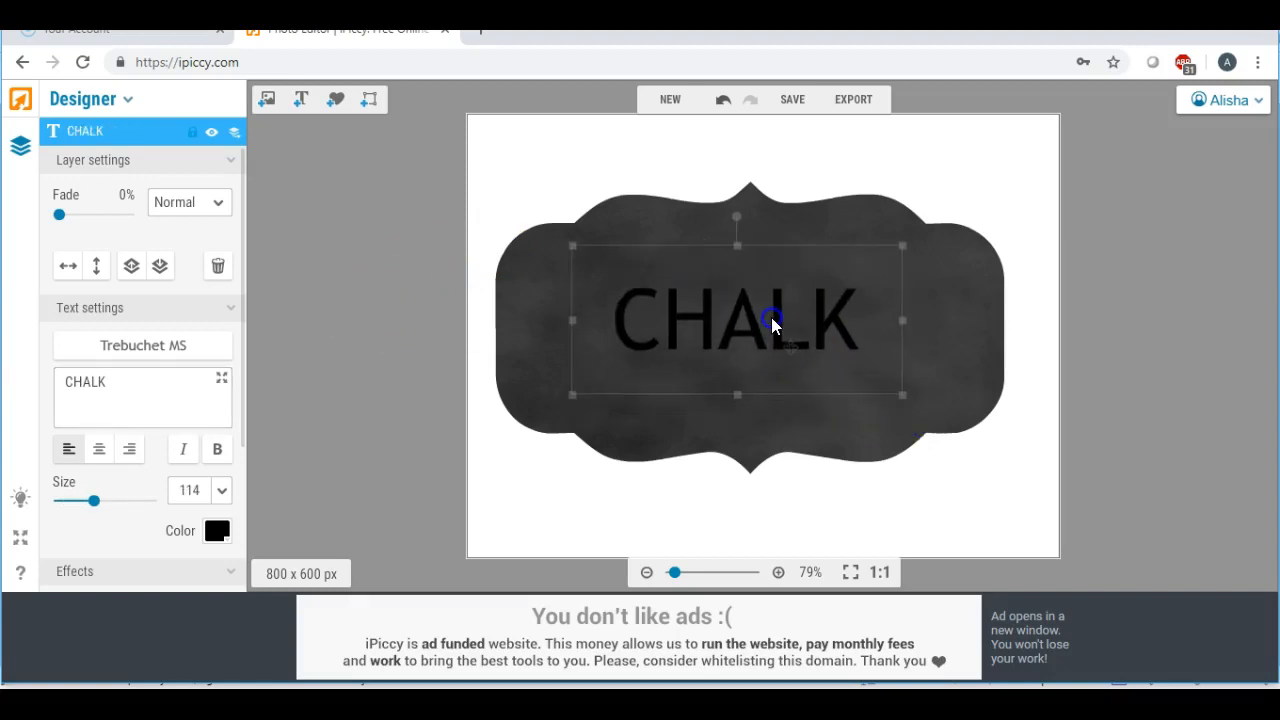
click(216, 533)
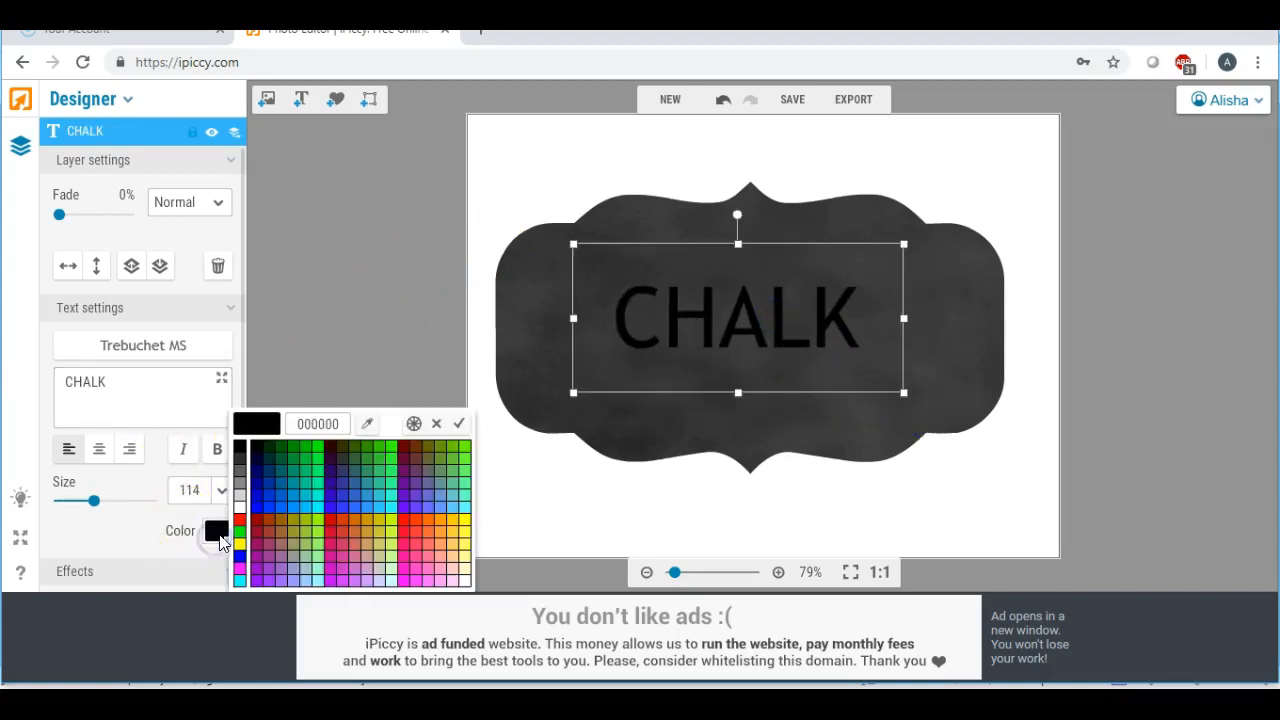
click(239, 507)
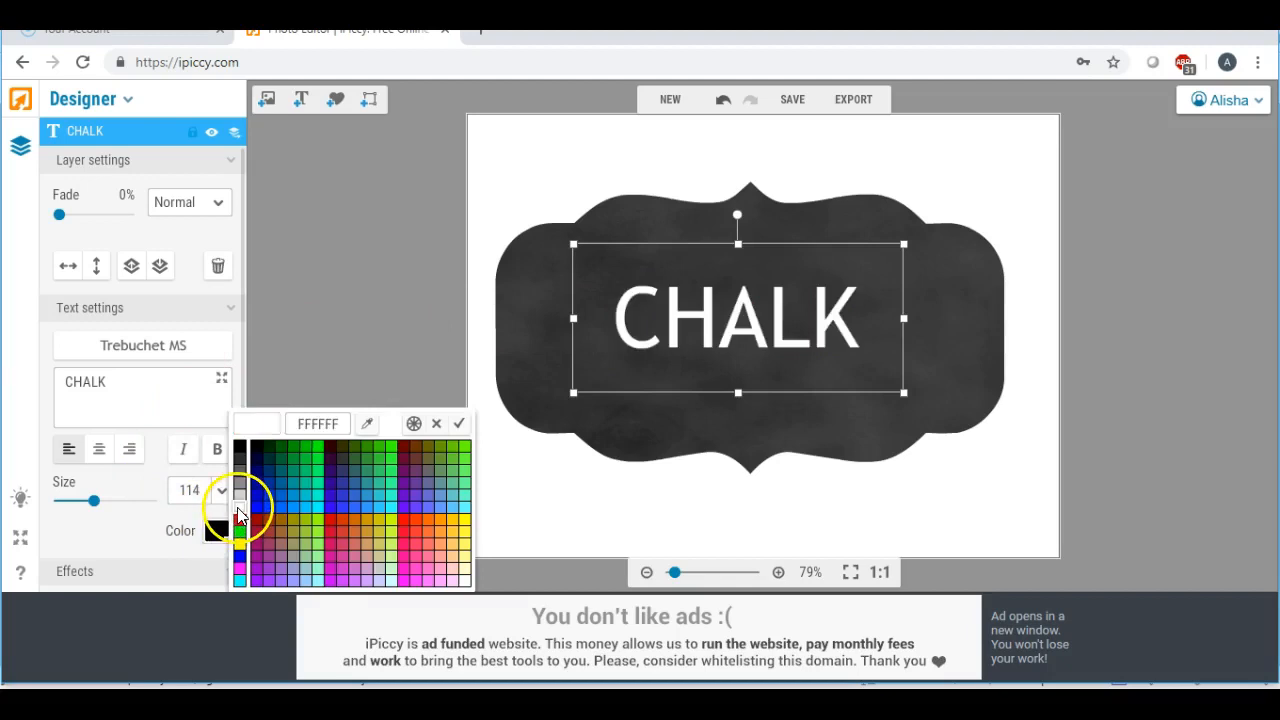
- Apply the bold chalk-style local font listed as "R C", just above Rockwell, to the CHALK text
click(145, 348)
click(188, 164)
scroll(155, 335, down, 6)
scroll(150, 330, down, 5)
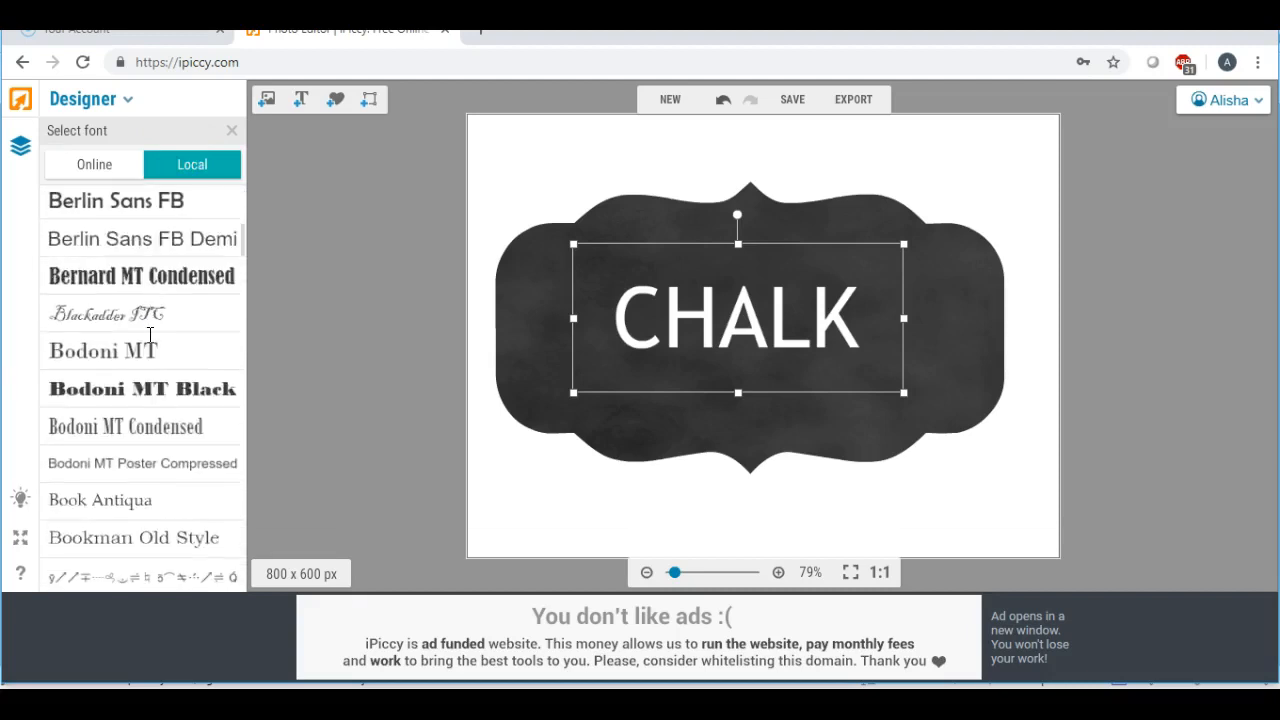
scroll(150, 335, down, 3)
scroll(150, 335, down, 1)
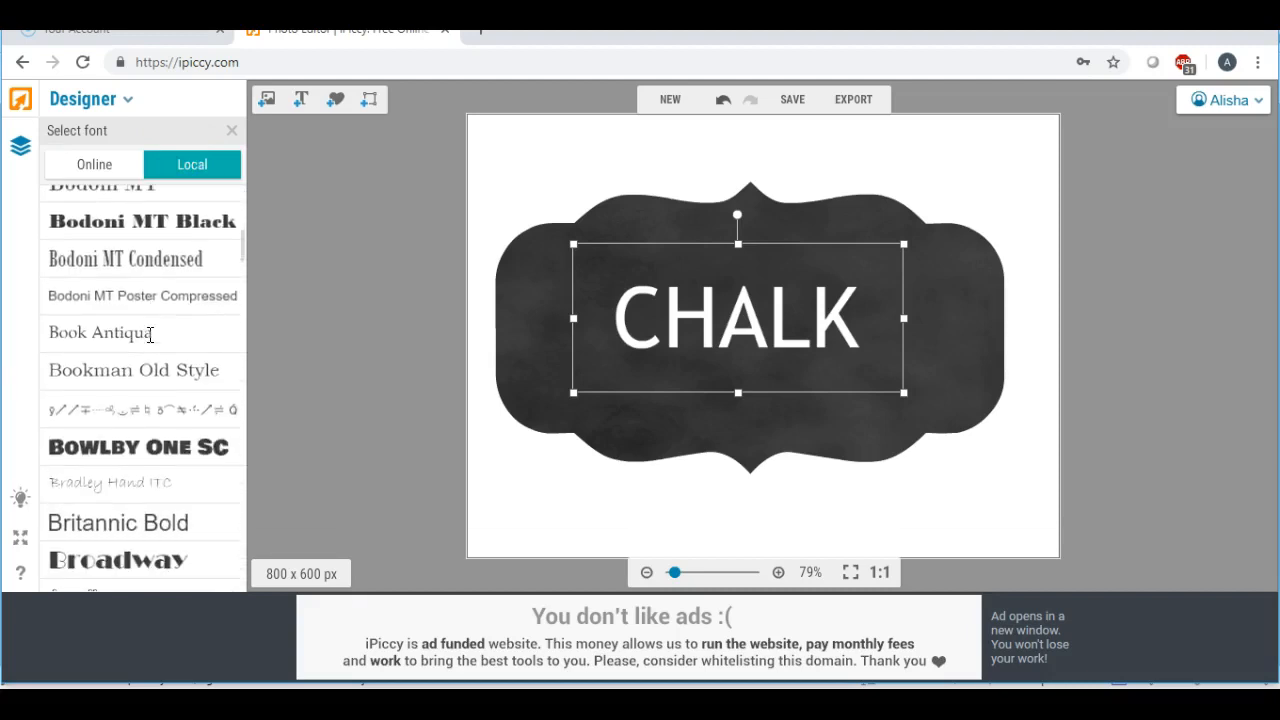
scroll(150, 335, down, 8)
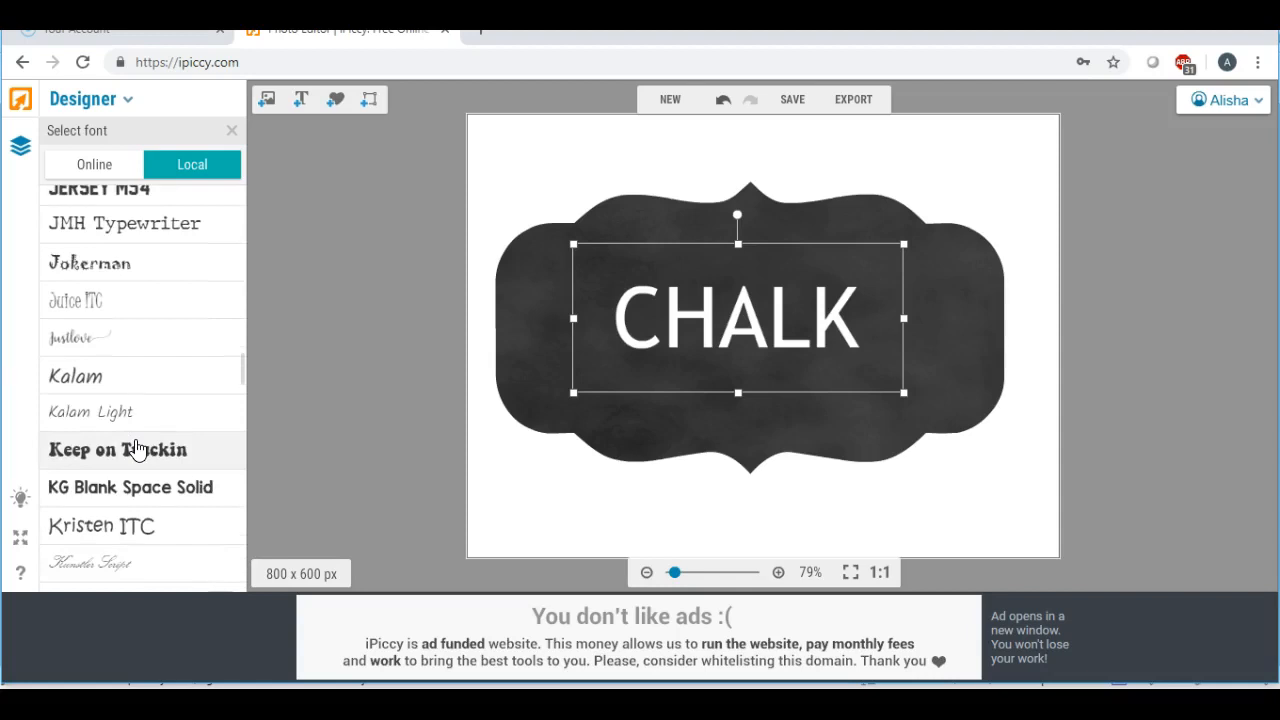
scroll(138, 448, down, 10)
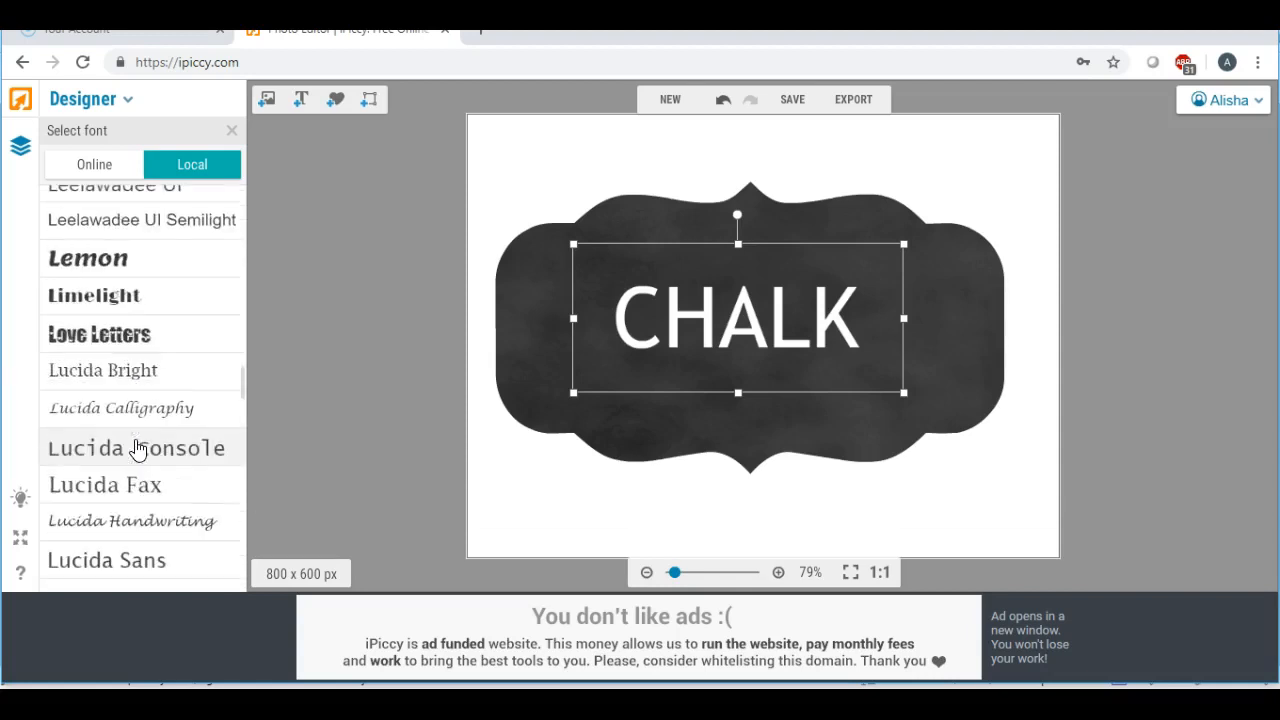
scroll(138, 448, down, 7)
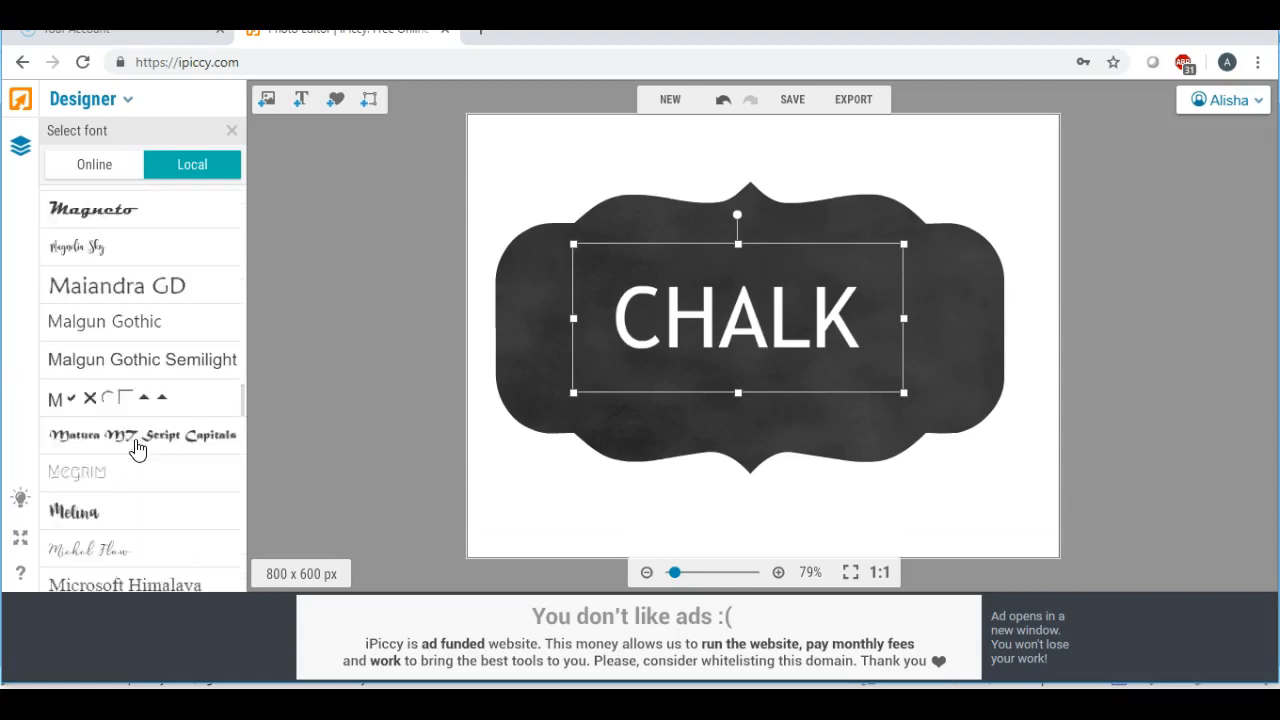
scroll(138, 448, down, 8)
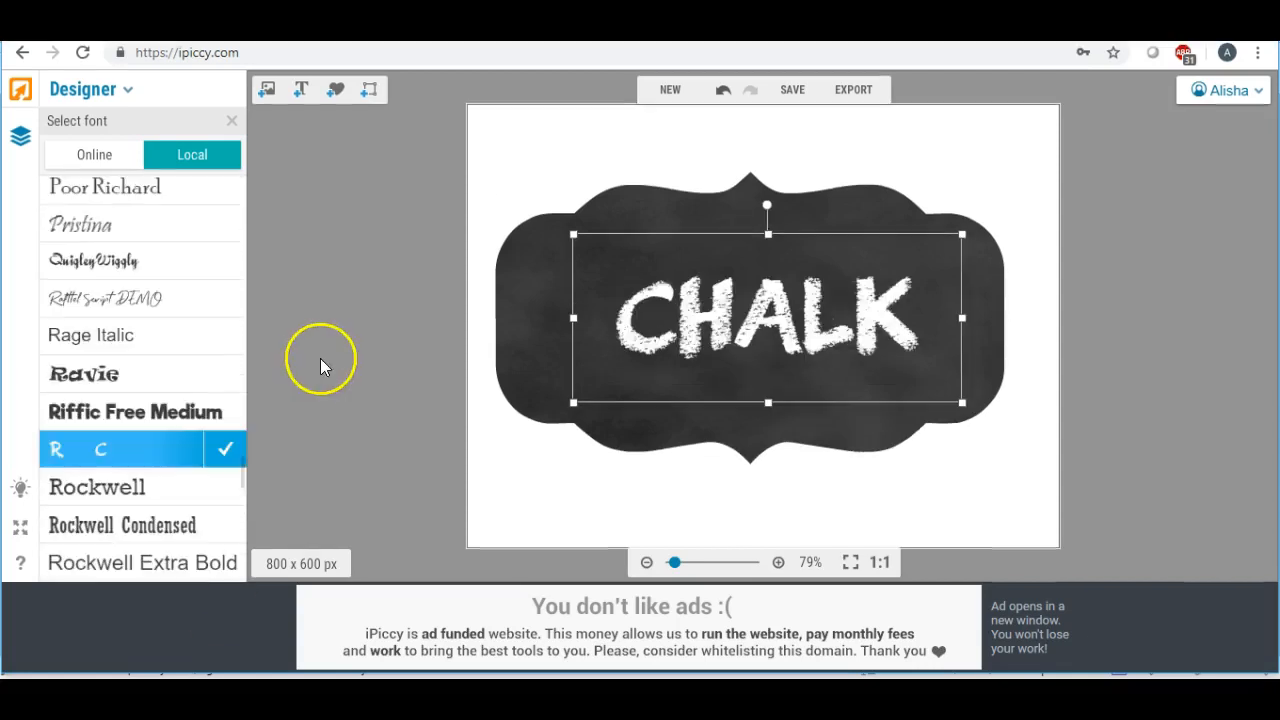
- Enlarge the CHALK text to about size 144, centre it on the label, and clear the selection
click(355, 351)
drag(682, 312, 662, 307)
drag(556, 398, 452, 462)
drag(598, 388, 686, 334)
click(567, 470)
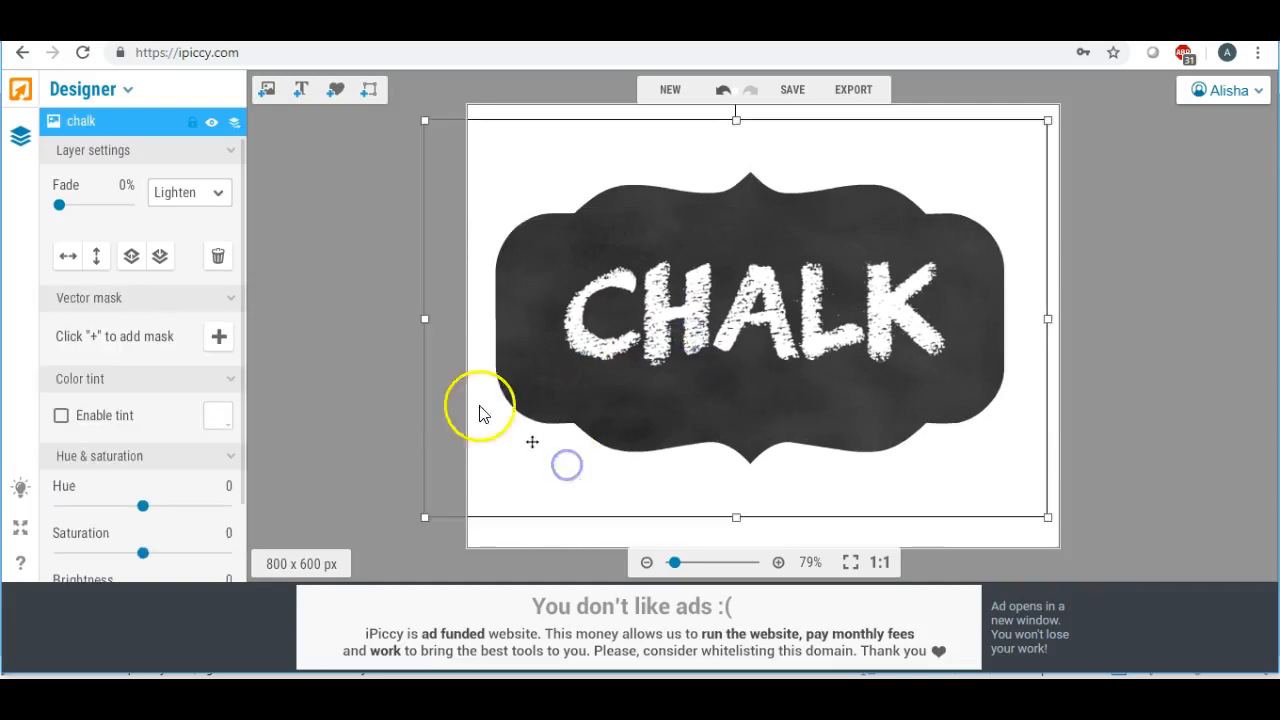
click(293, 277)
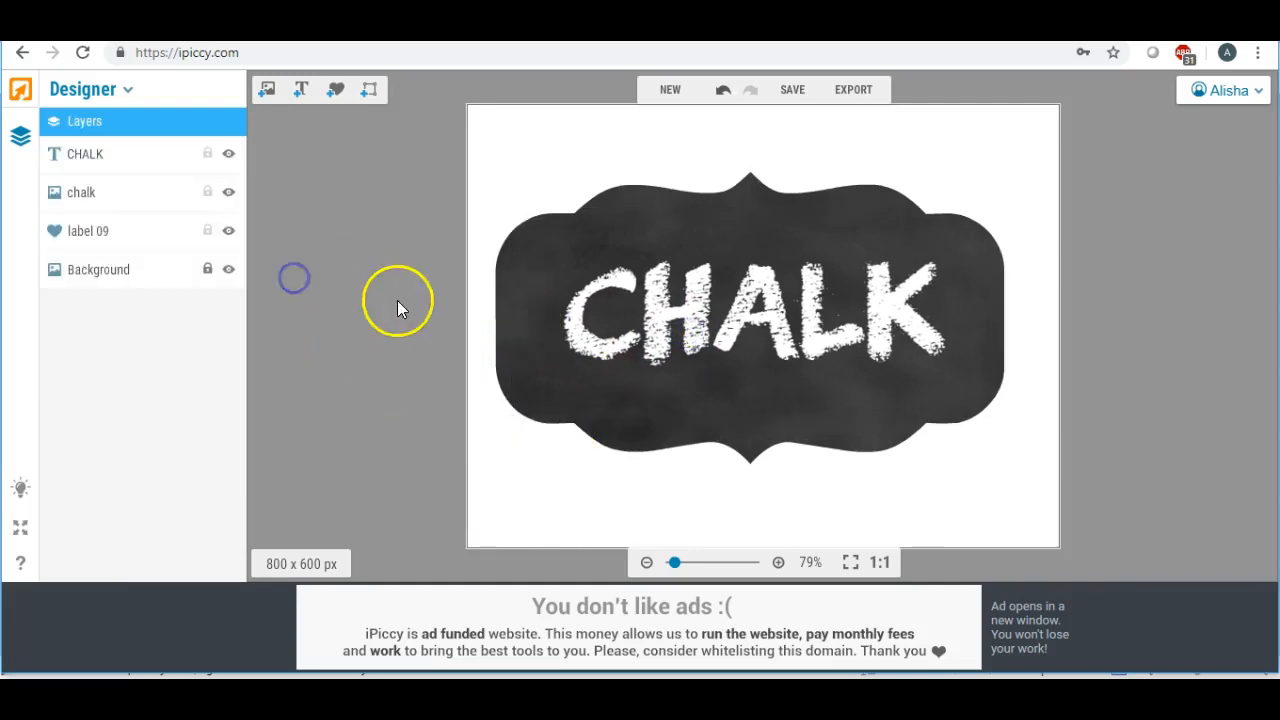
- Change the CHALK text's font to the local font DJB Chalk It Up
click(575, 315)
click(168, 344)
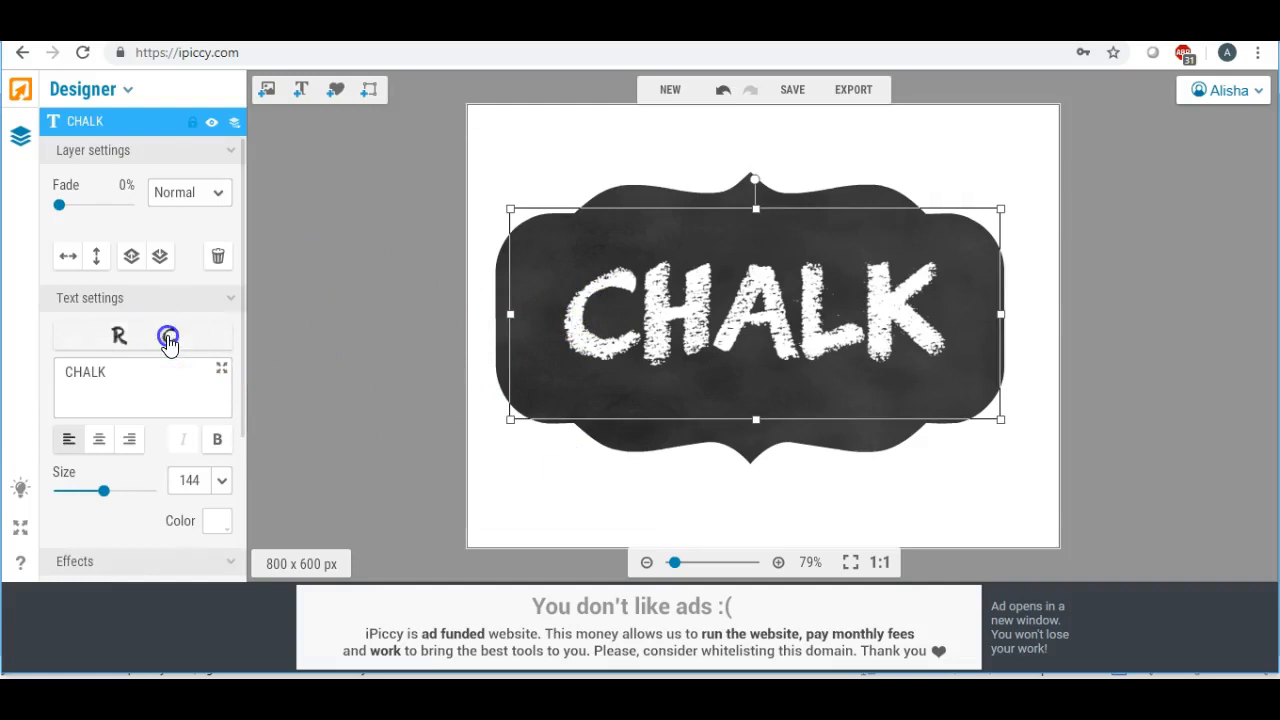
scroll(210, 345, up, 4)
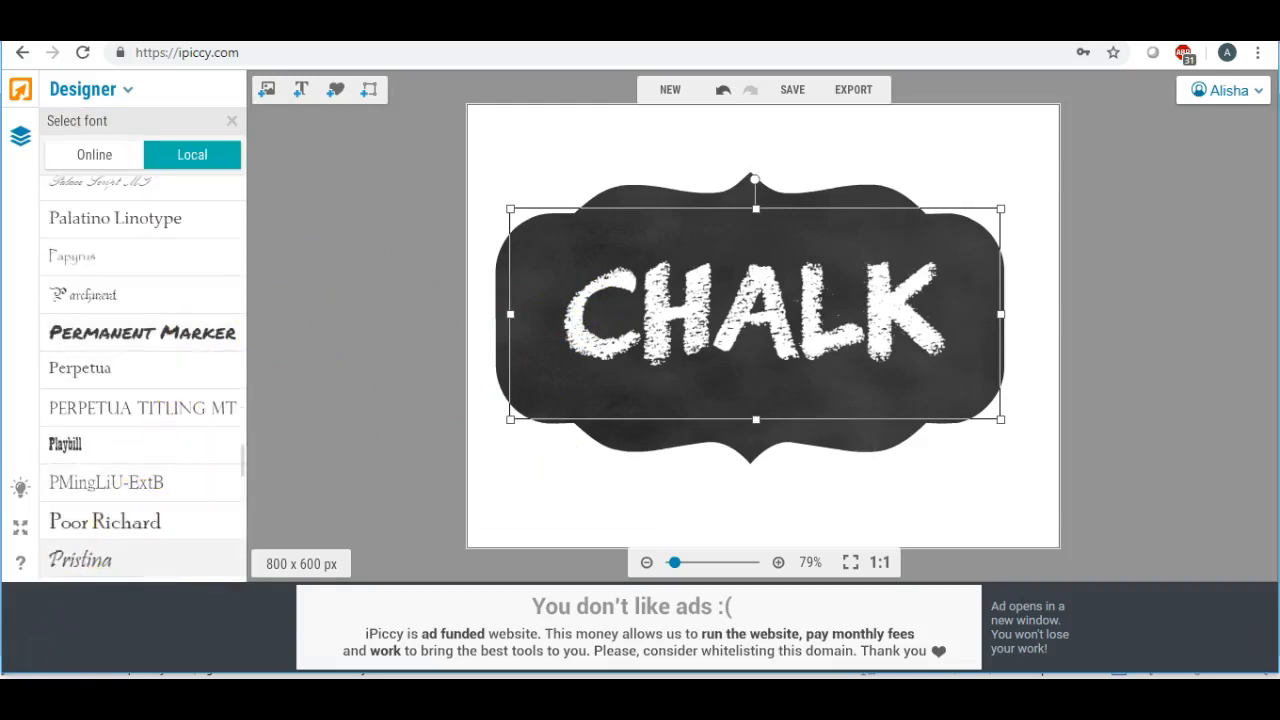
scroll(150, 440, up, 15)
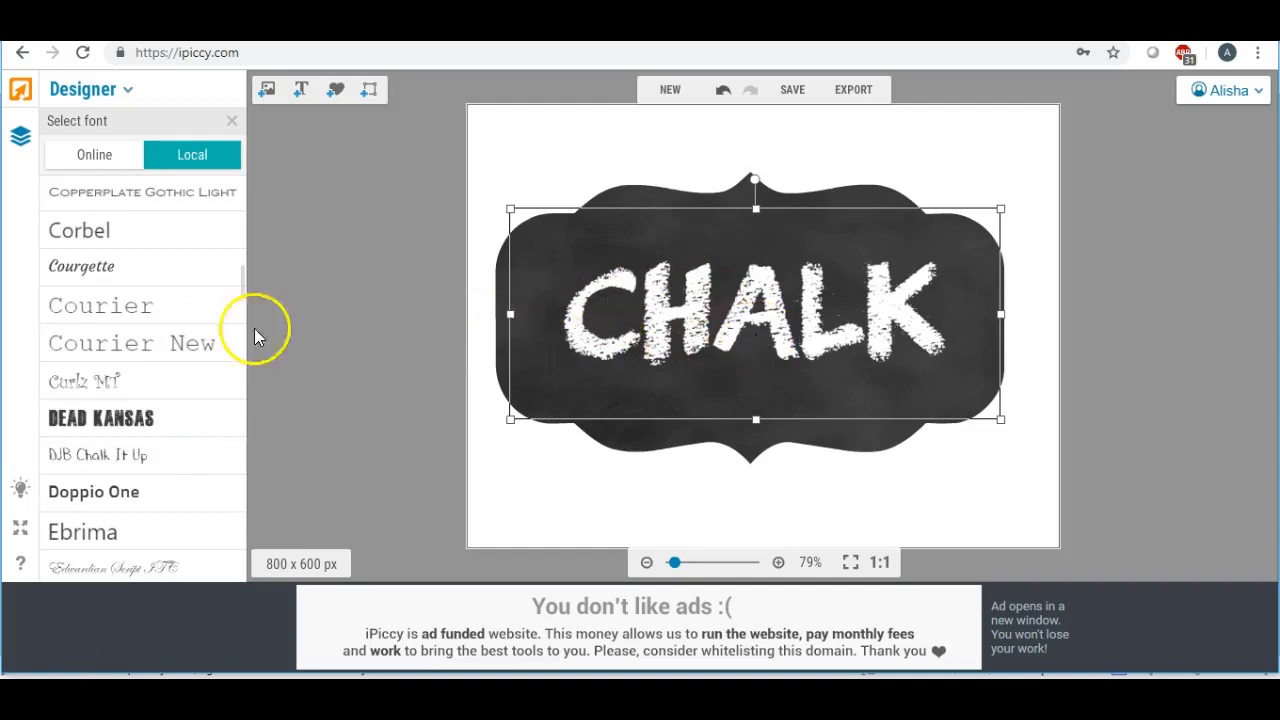
click(106, 456)
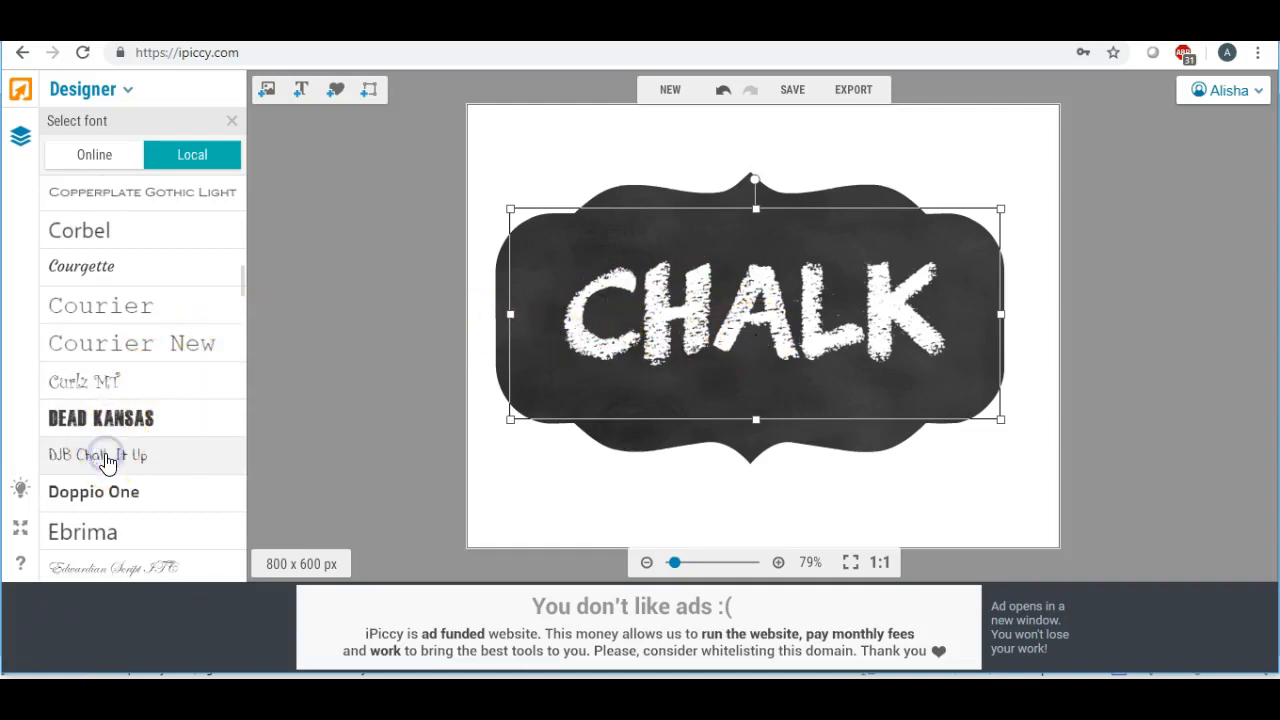
- Enlarge the CHALK text to about size 244, centre it on the label, and accept the font choice
click(886, 405)
drag(886, 405, 1031, 485)
click(795, 372)
drag(795, 372, 772, 332)
drag(489, 448, 401, 499)
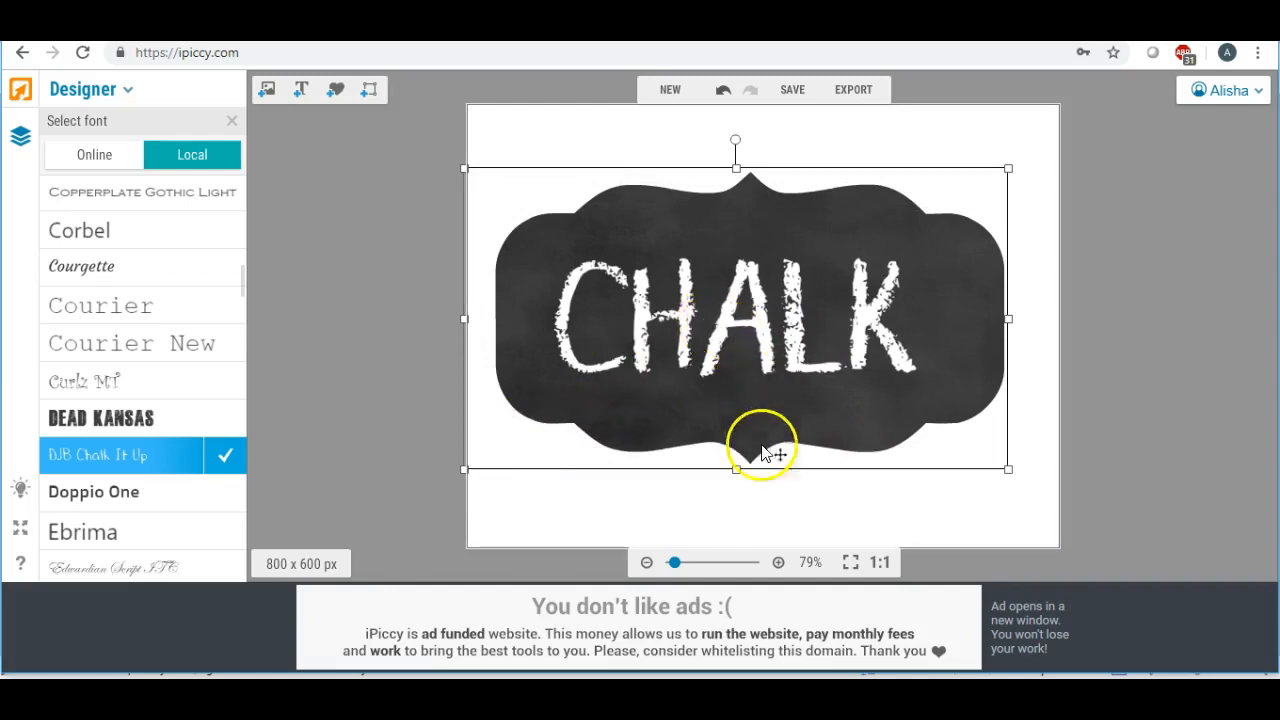
click(224, 458)
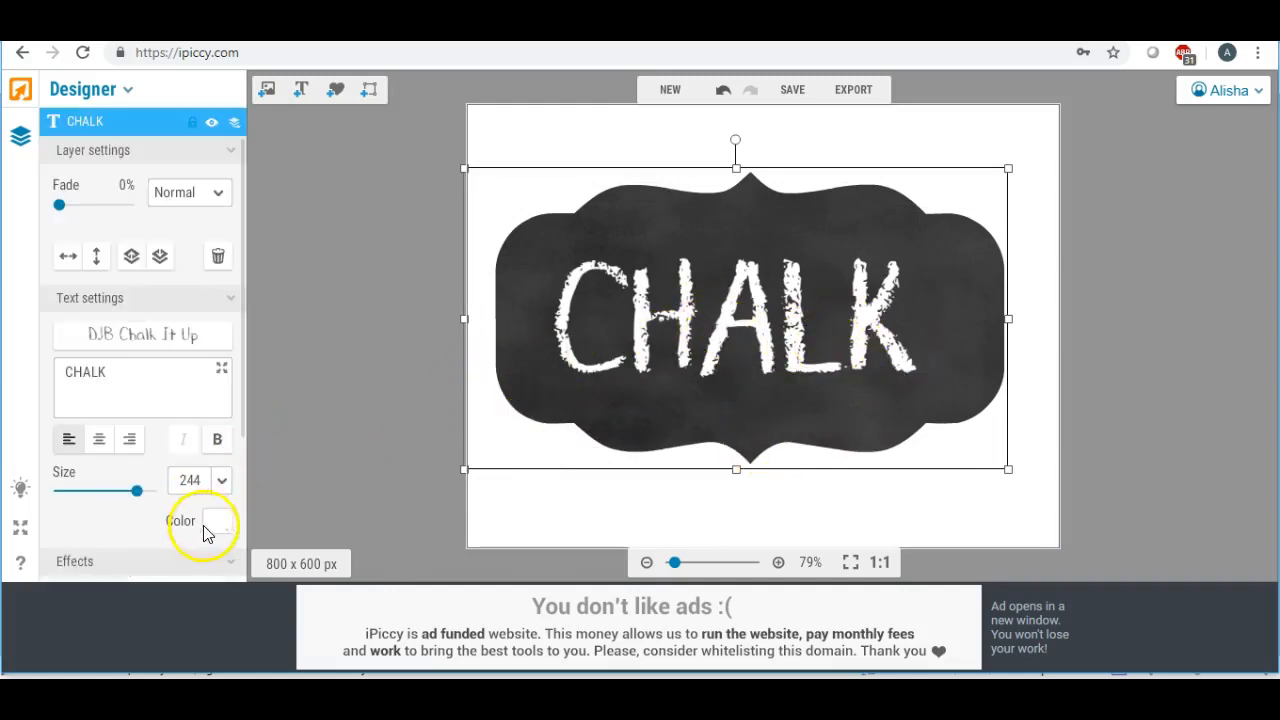
- Recolour the CHALK text to a pale pinkish purple, about E2C5E3, and deselect it
click(214, 523)
click(261, 487)
click(281, 487)
click(341, 438)
click(414, 413)
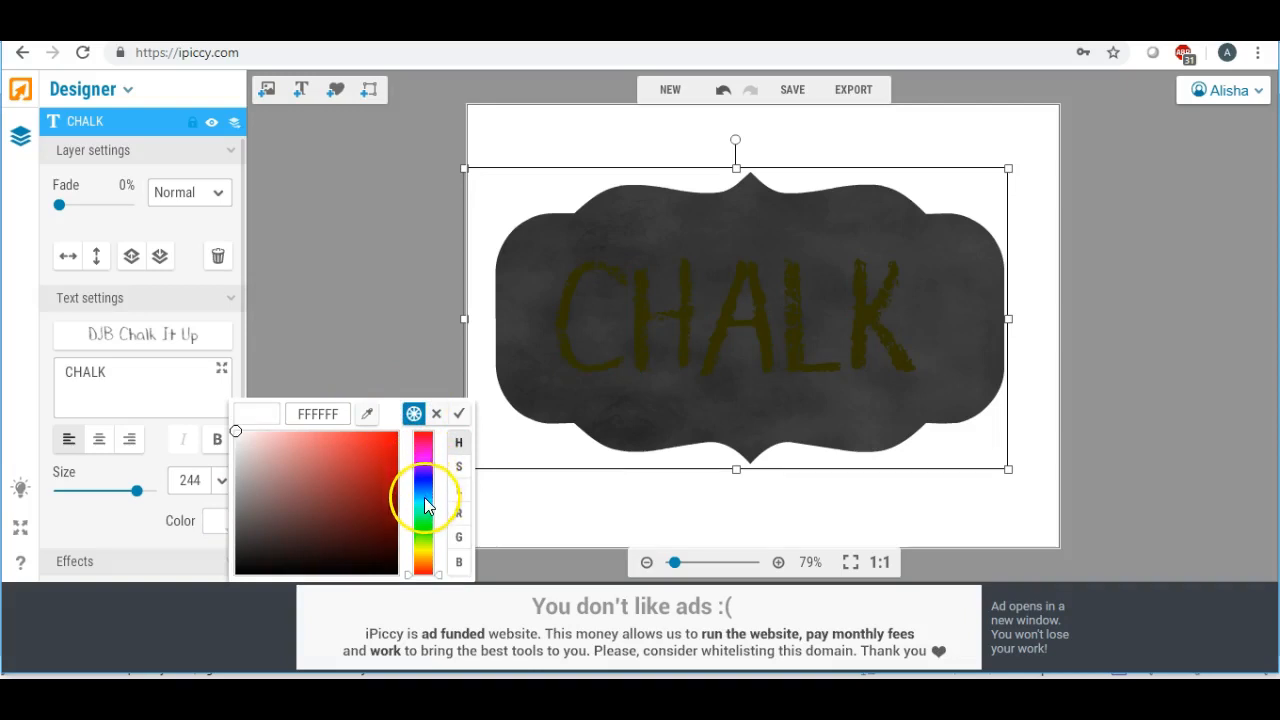
click(423, 456)
click(346, 447)
drag(347, 452, 255, 450)
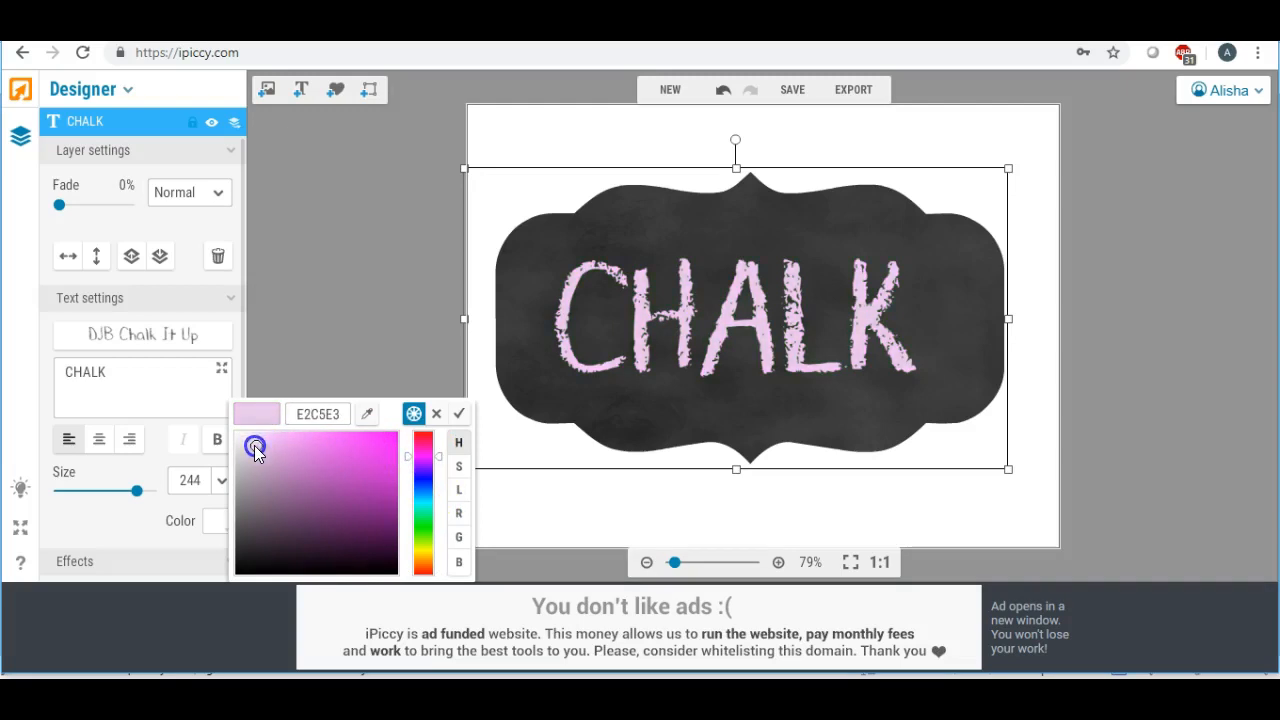
click(291, 308)
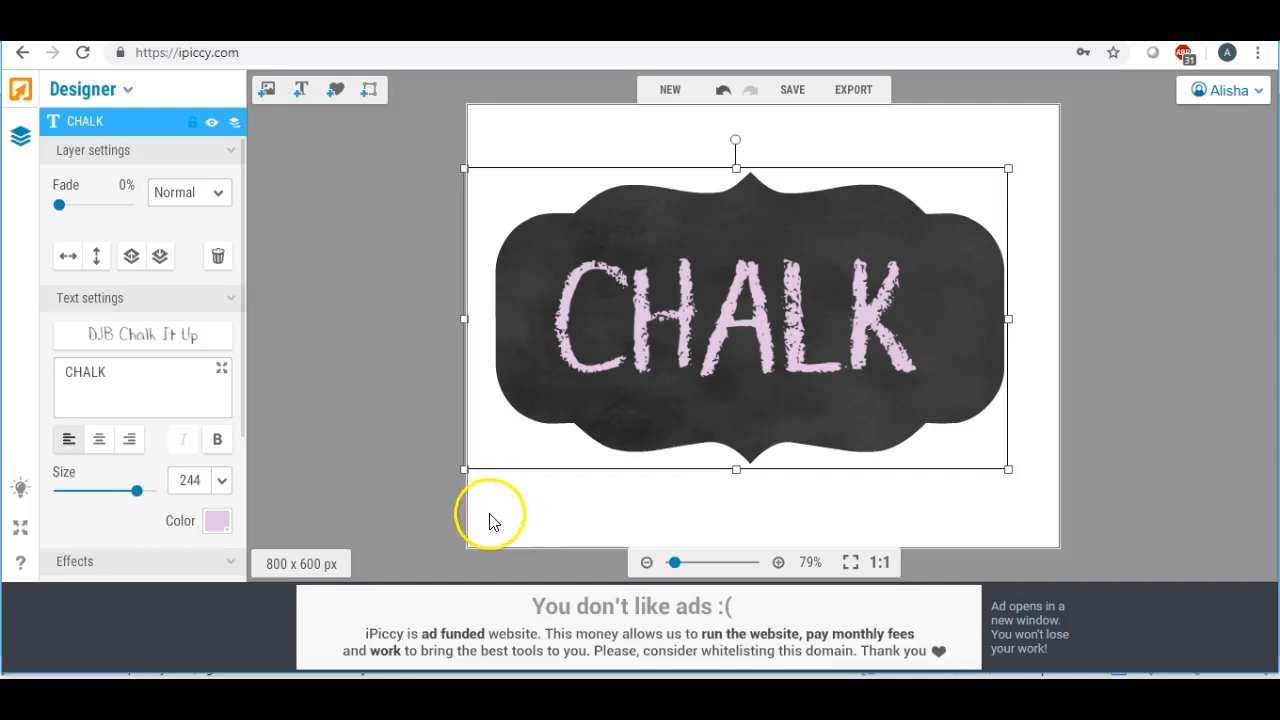
click(490, 521)
click(316, 334)
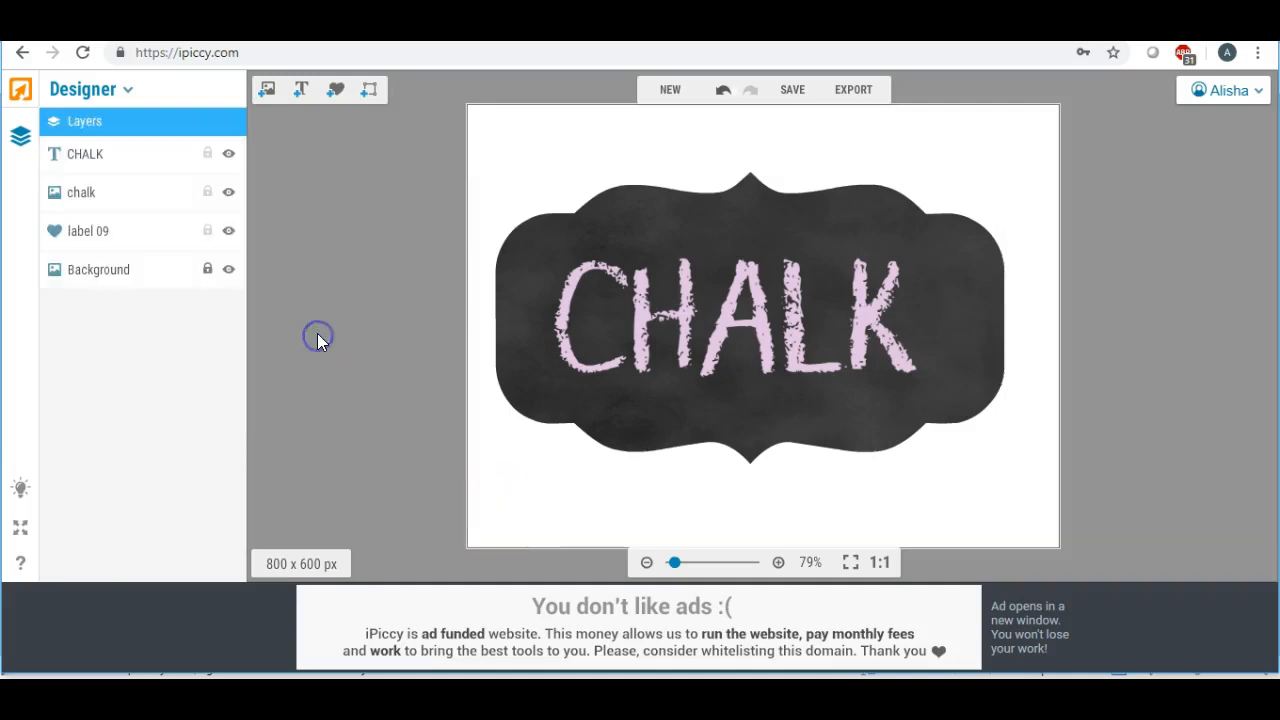
- Delete the CHALK text and the chalk texture layer, leaving only the label on the background
click(750, 305)
drag(1007, 467, 1013, 463)
key(Delete)
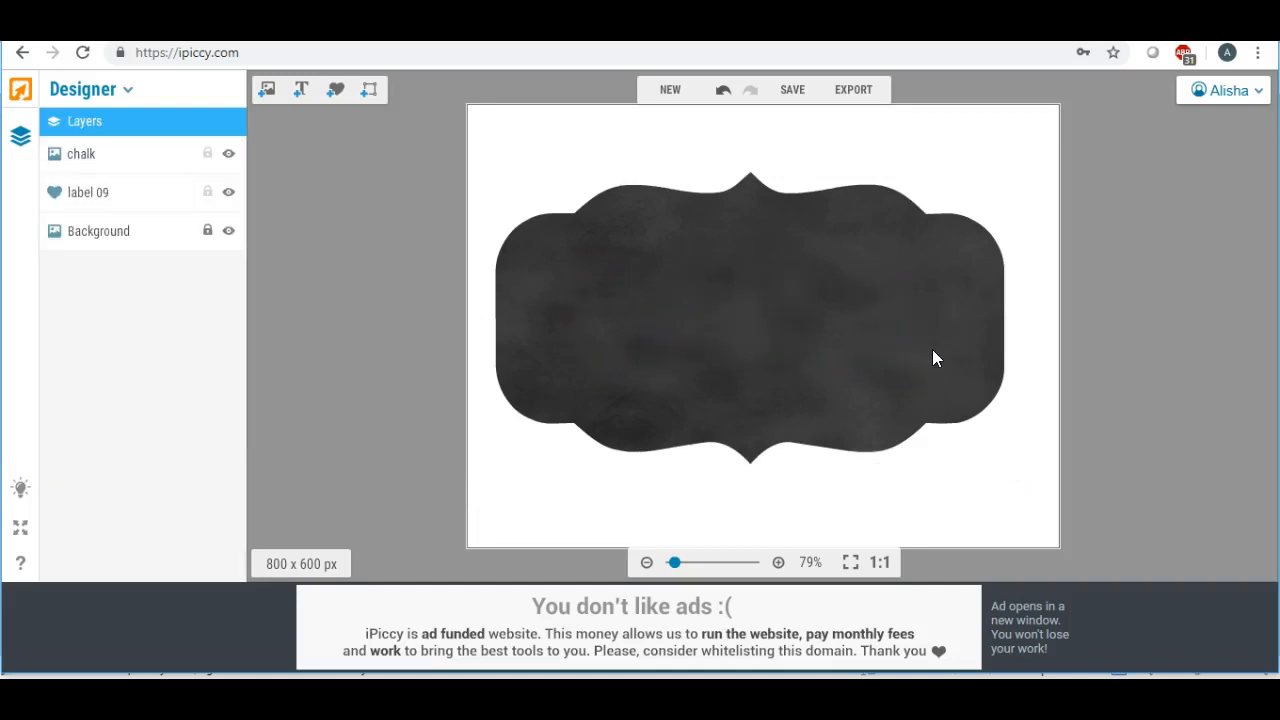
click(619, 281)
key(Delete)
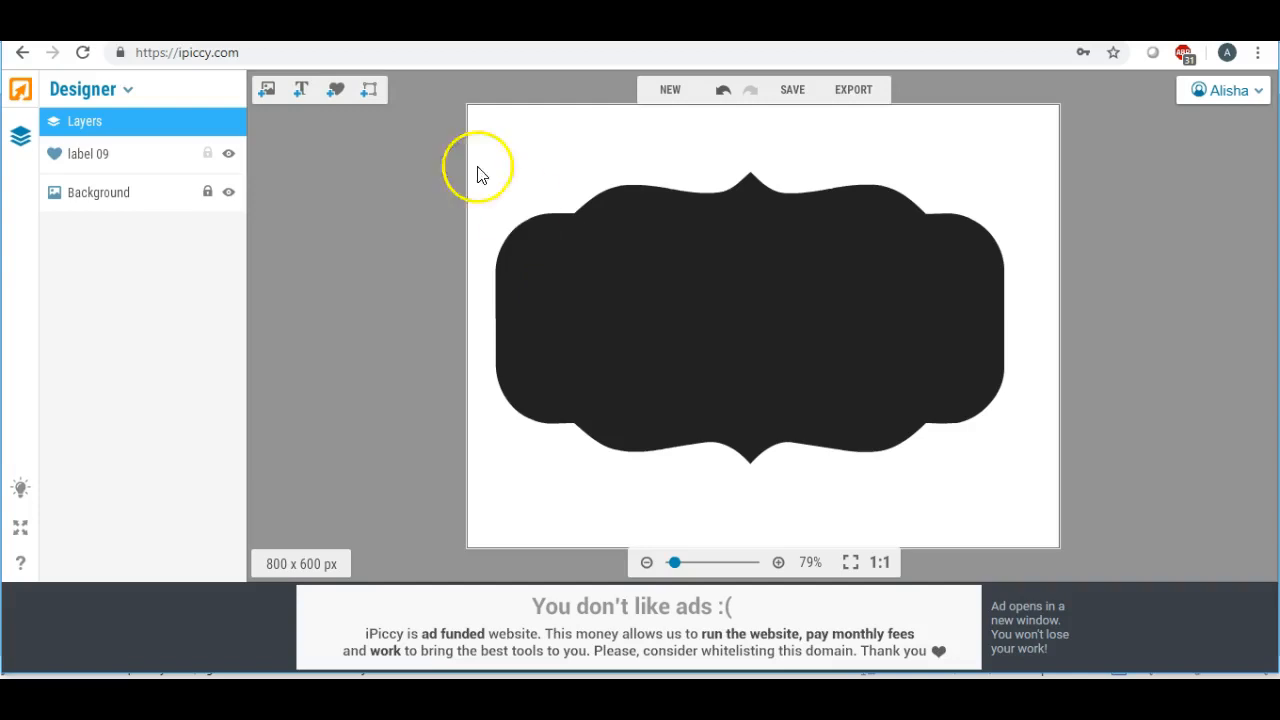
- Place the cloudier uploaded chalk image, stretch it over the whole label, and set its blend mode to Lighten
click(266, 89)
drag(198, 224, 556, 232)
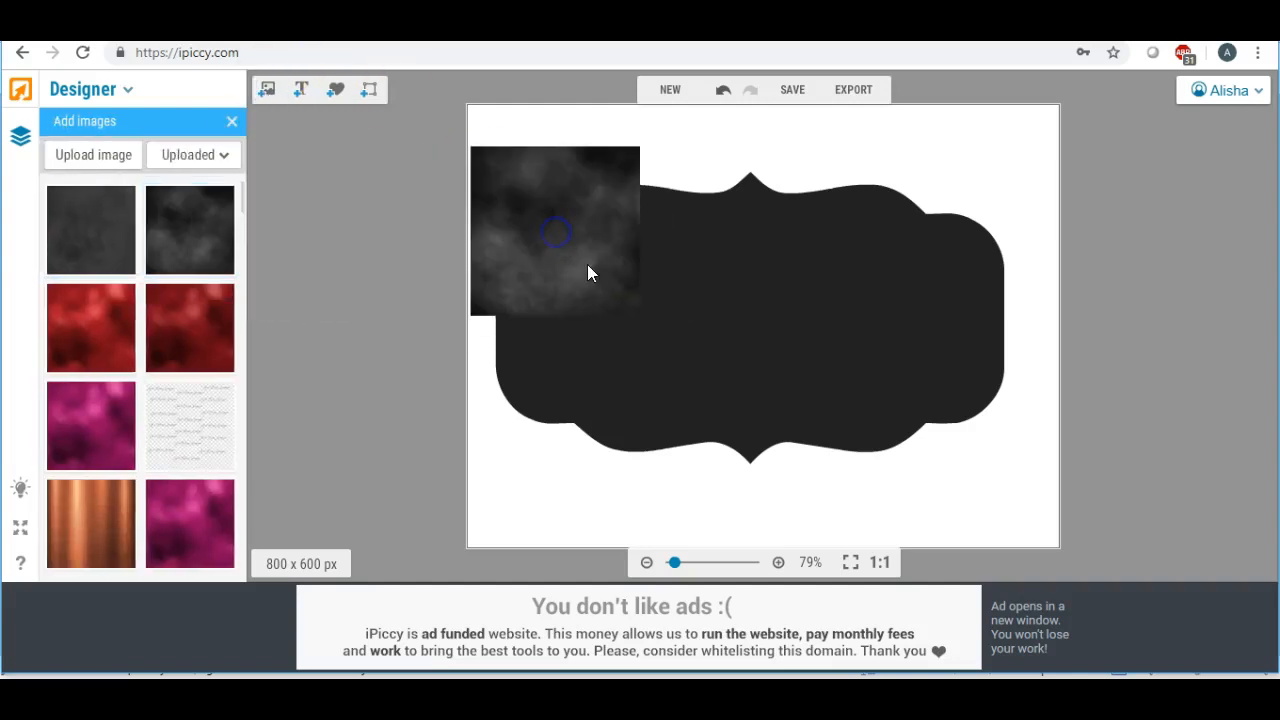
drag(640, 318, 825, 537)
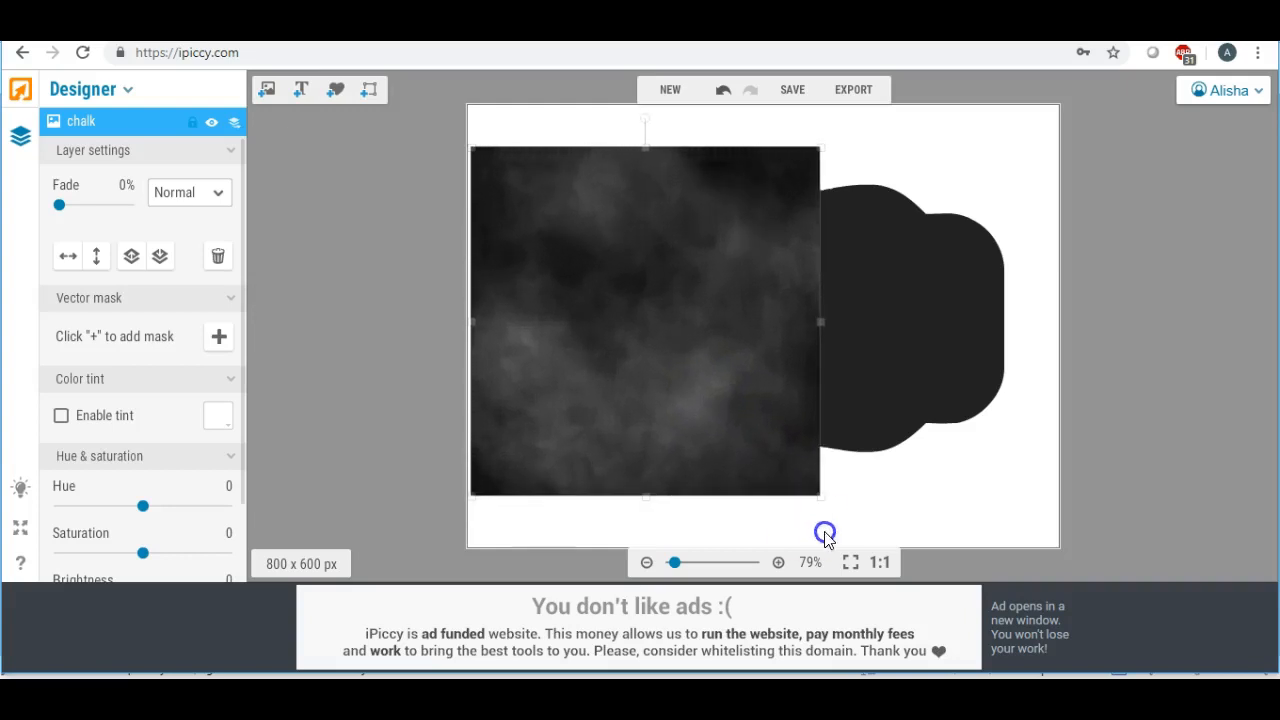
drag(822, 323, 1060, 322)
drag(768, 508, 771, 617)
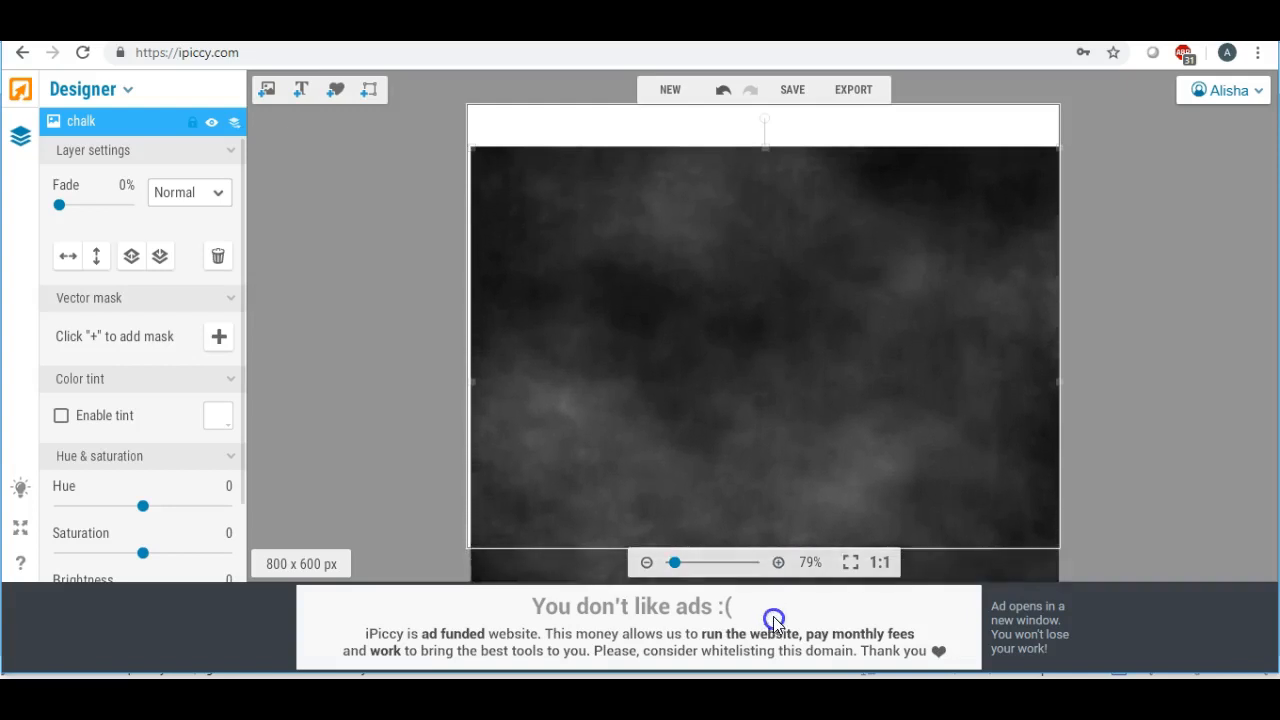
click(212, 196)
click(205, 175)
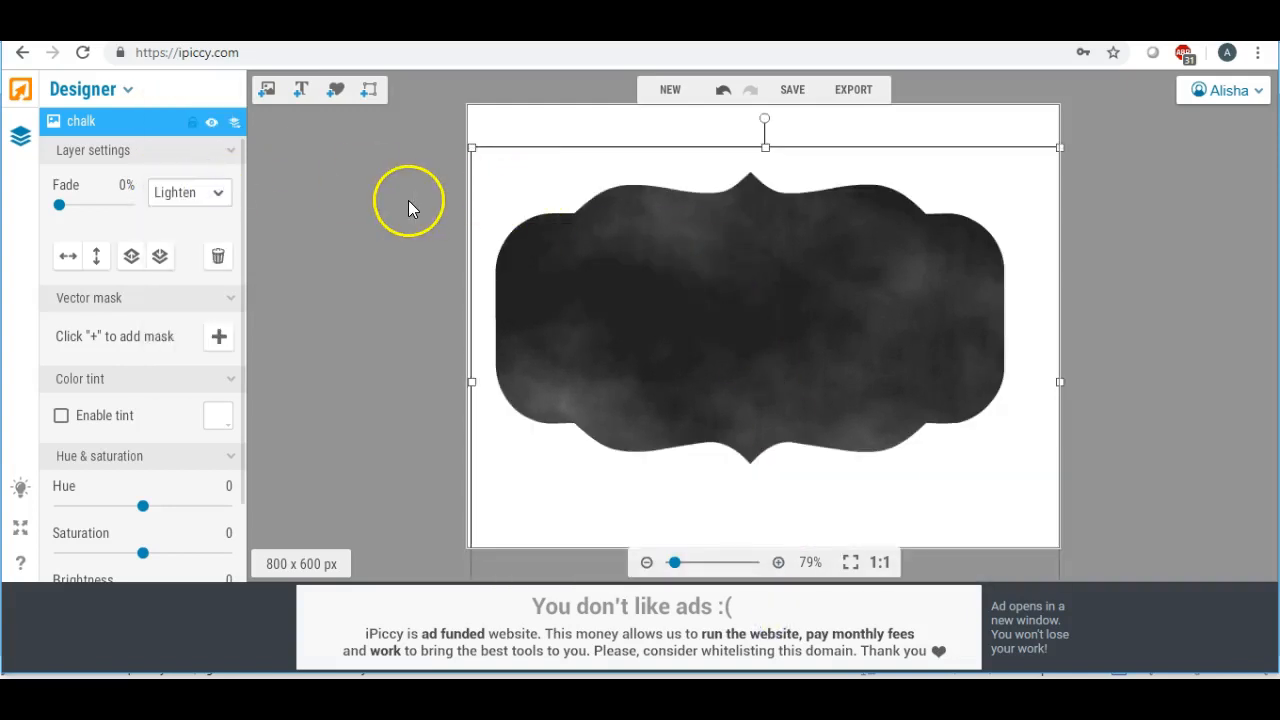
- Move the cloudy chalk texture upward over the label, then delete the layer
click(702, 252)
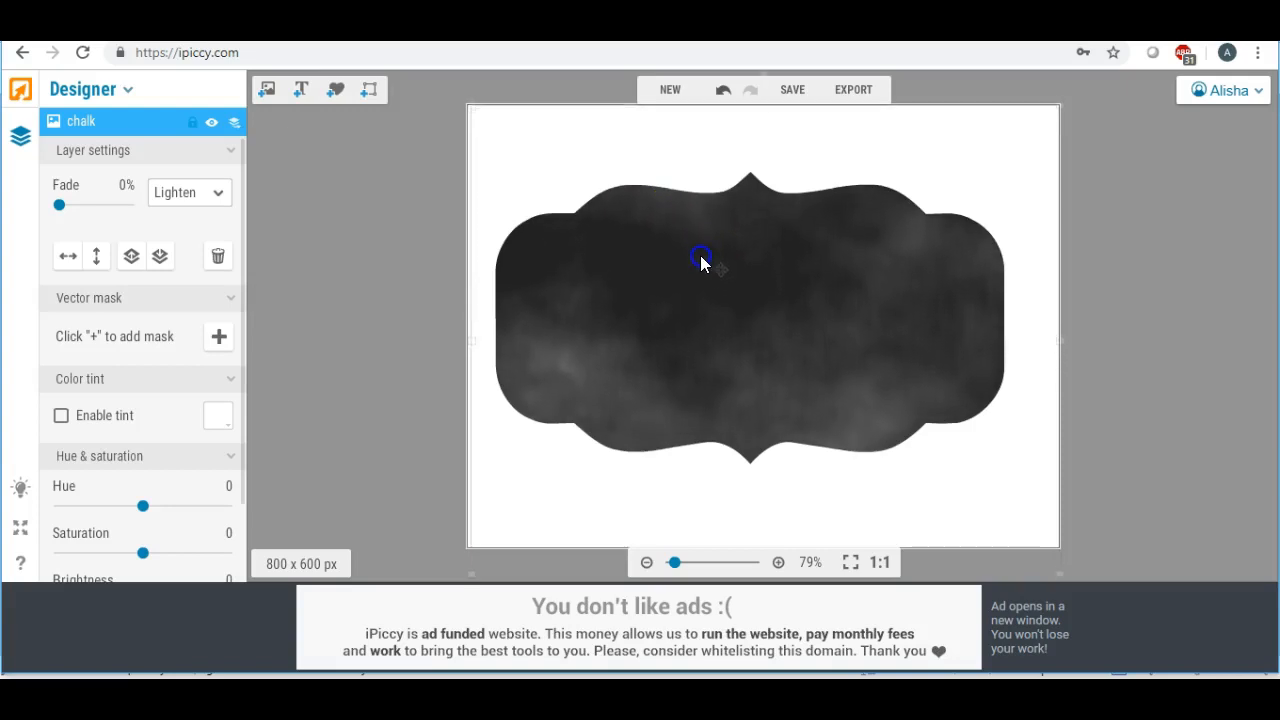
drag(700, 272, 701, 280)
key(Delete)
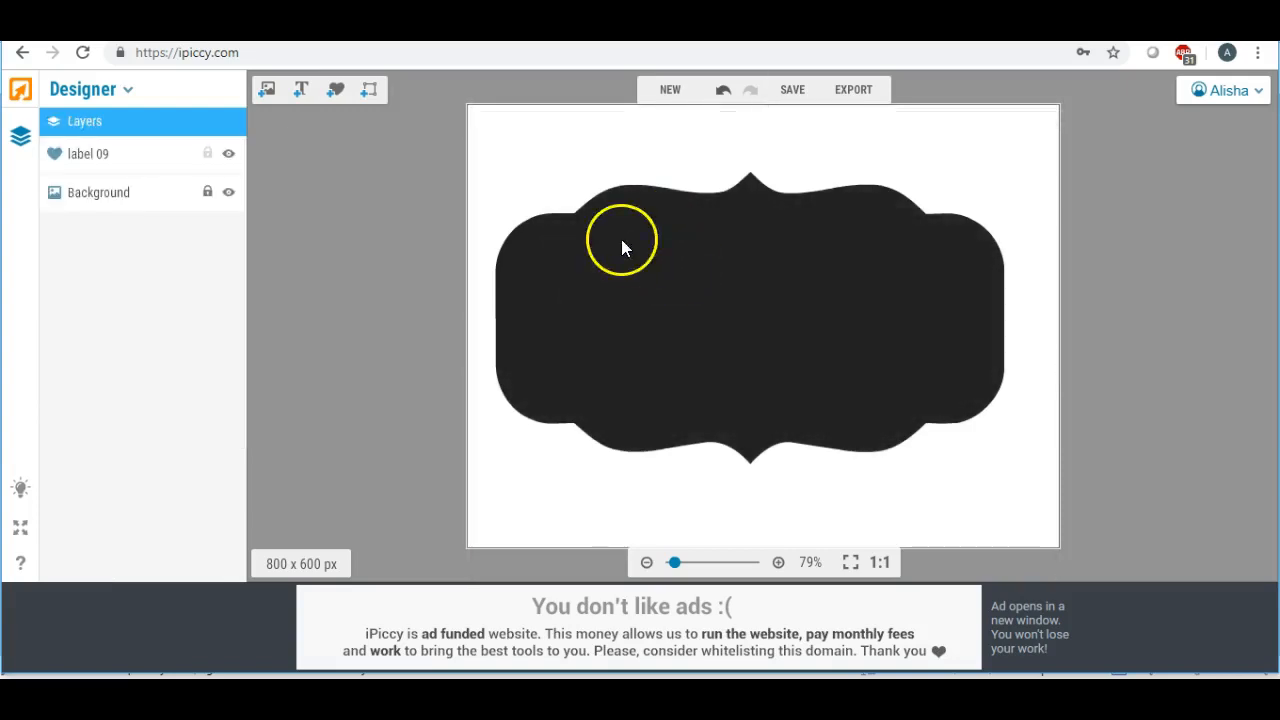
- Place the smoother, more even chalk image from the uploads on the canvas over the label's upper left part
click(266, 89)
click(94, 216)
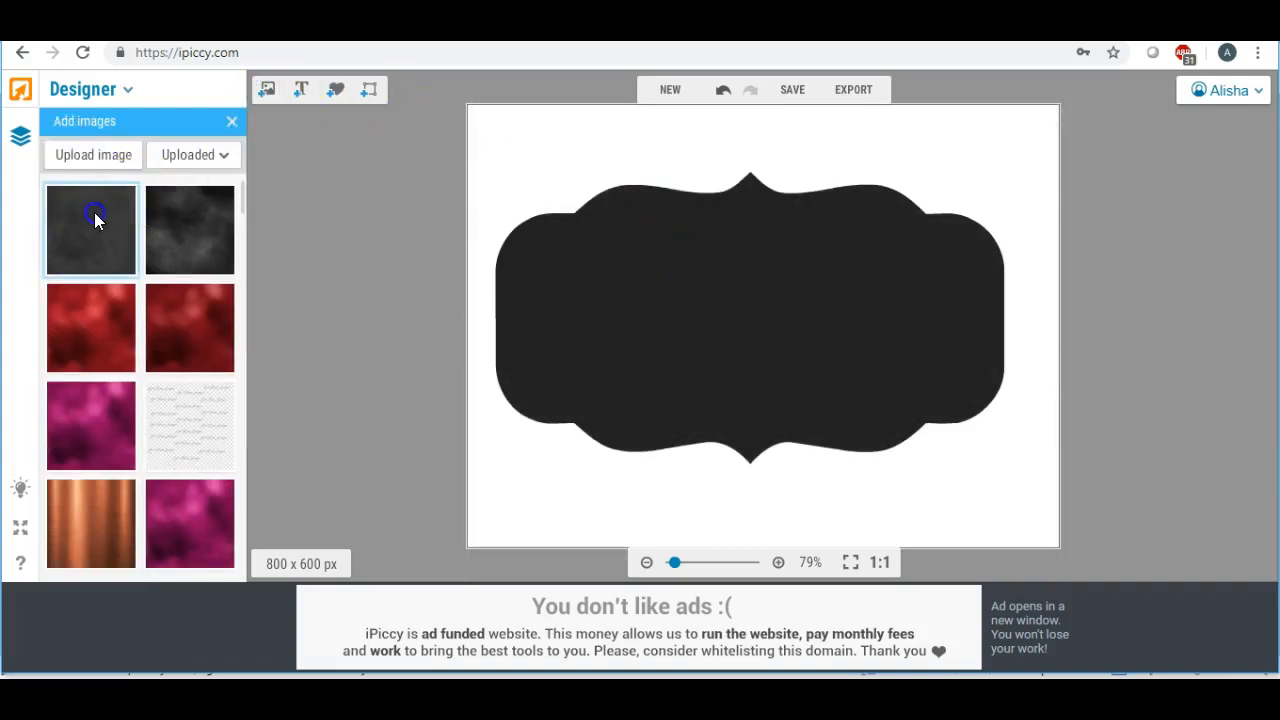
click(567, 242)
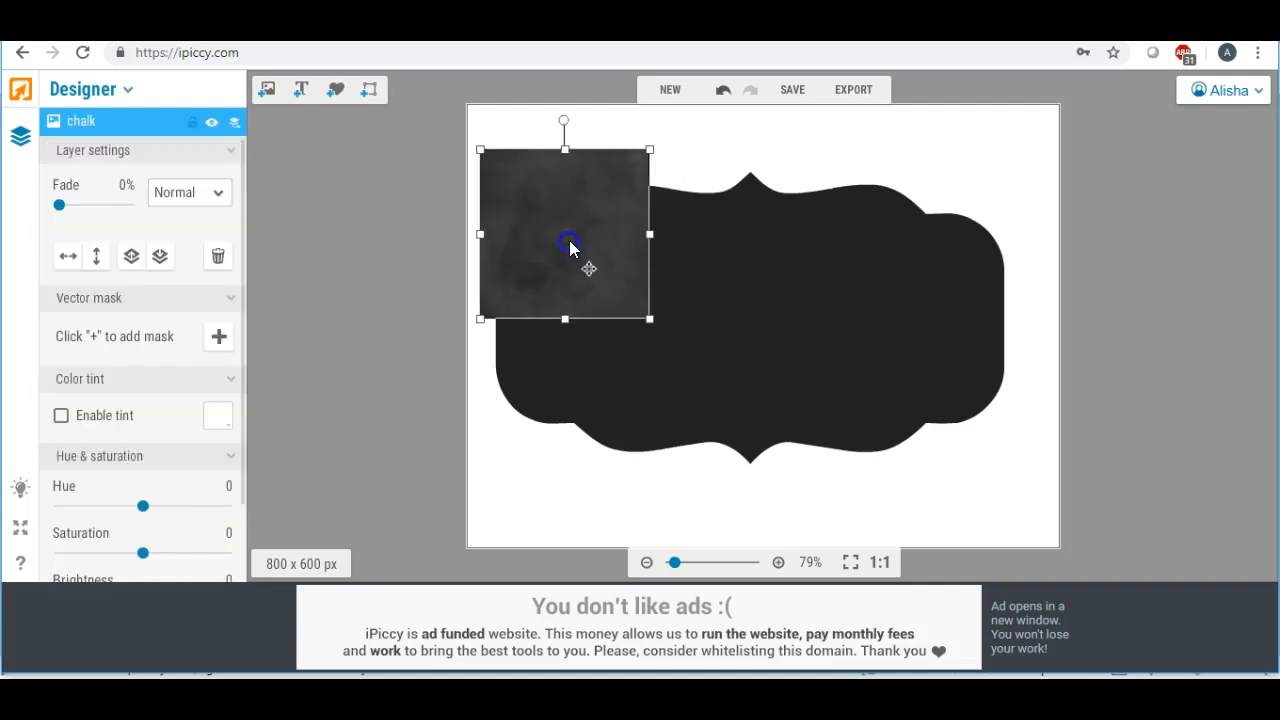
- Stretch the smooth chalk image over the whole label and set its blend mode to Lighten
drag(650, 233, 1022, 258)
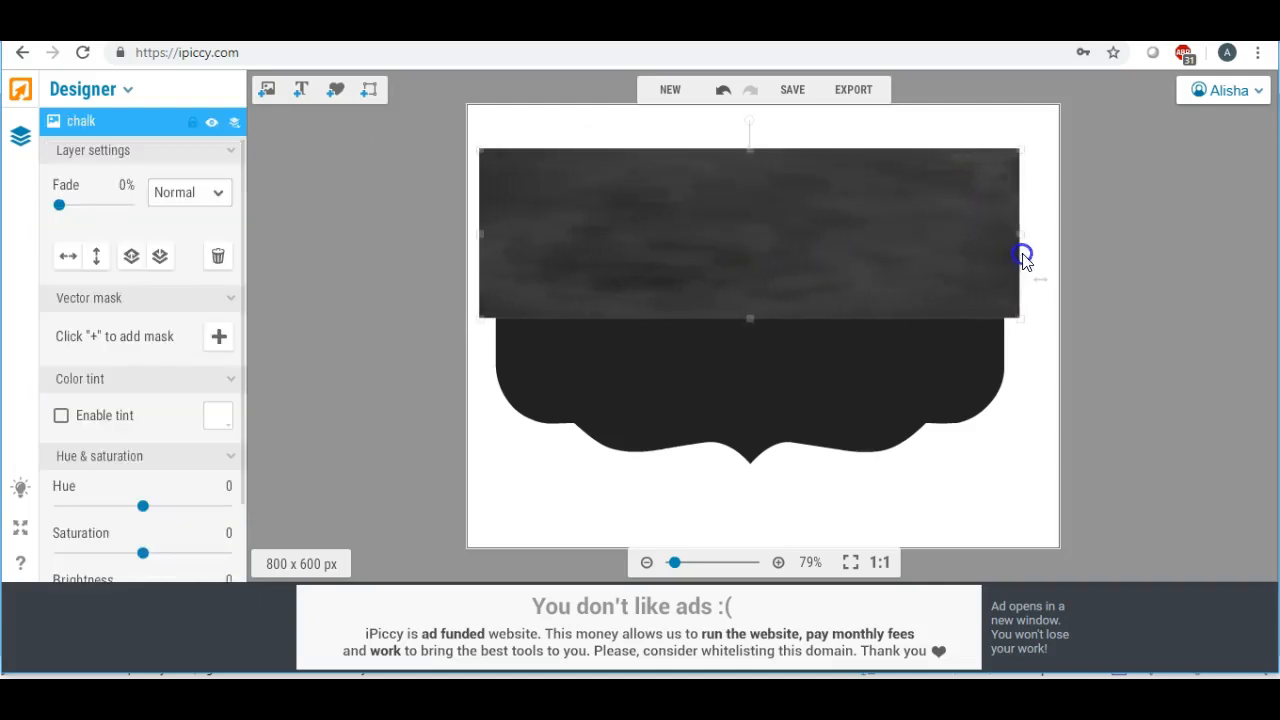
drag(751, 320, 772, 514)
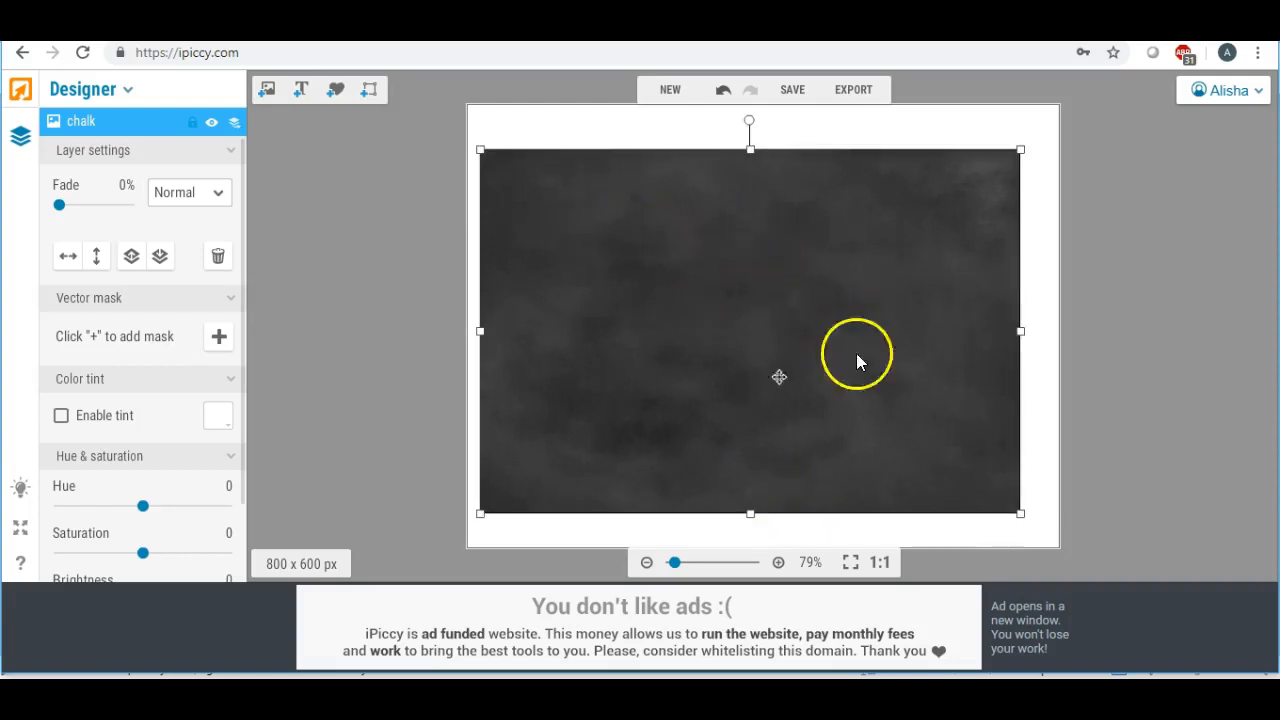
click(217, 196)
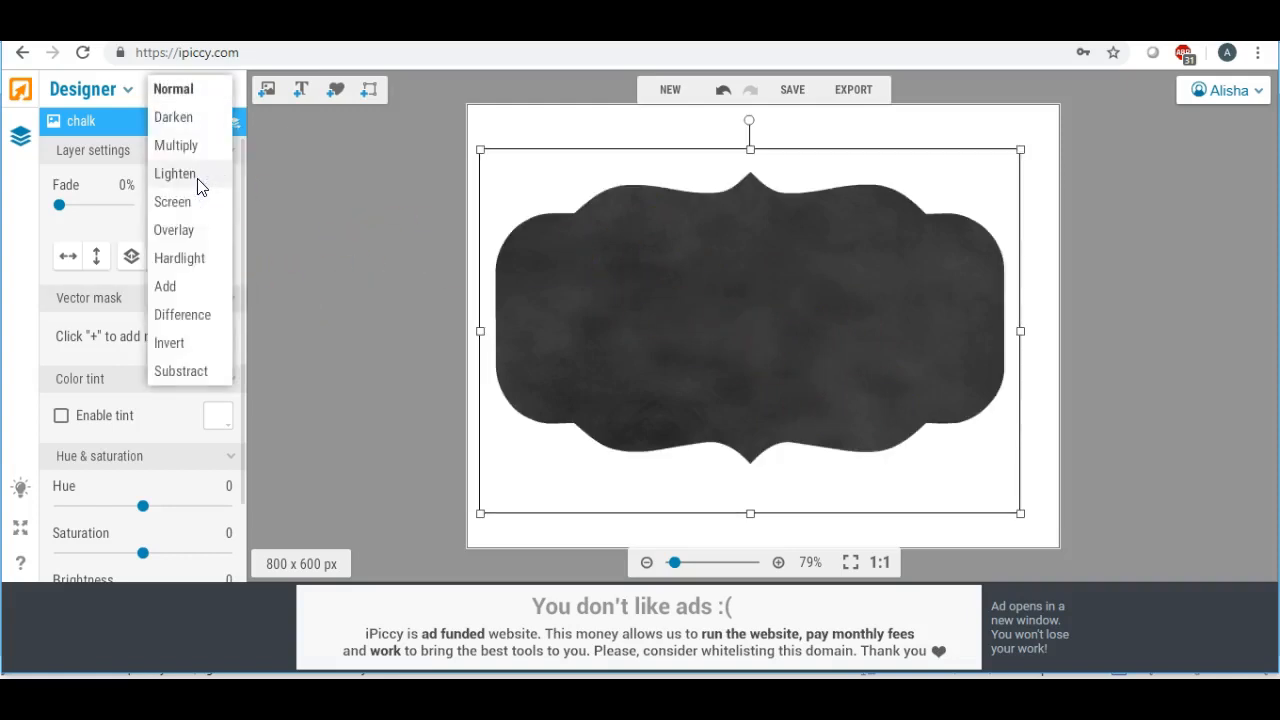
click(199, 187)
click(392, 210)
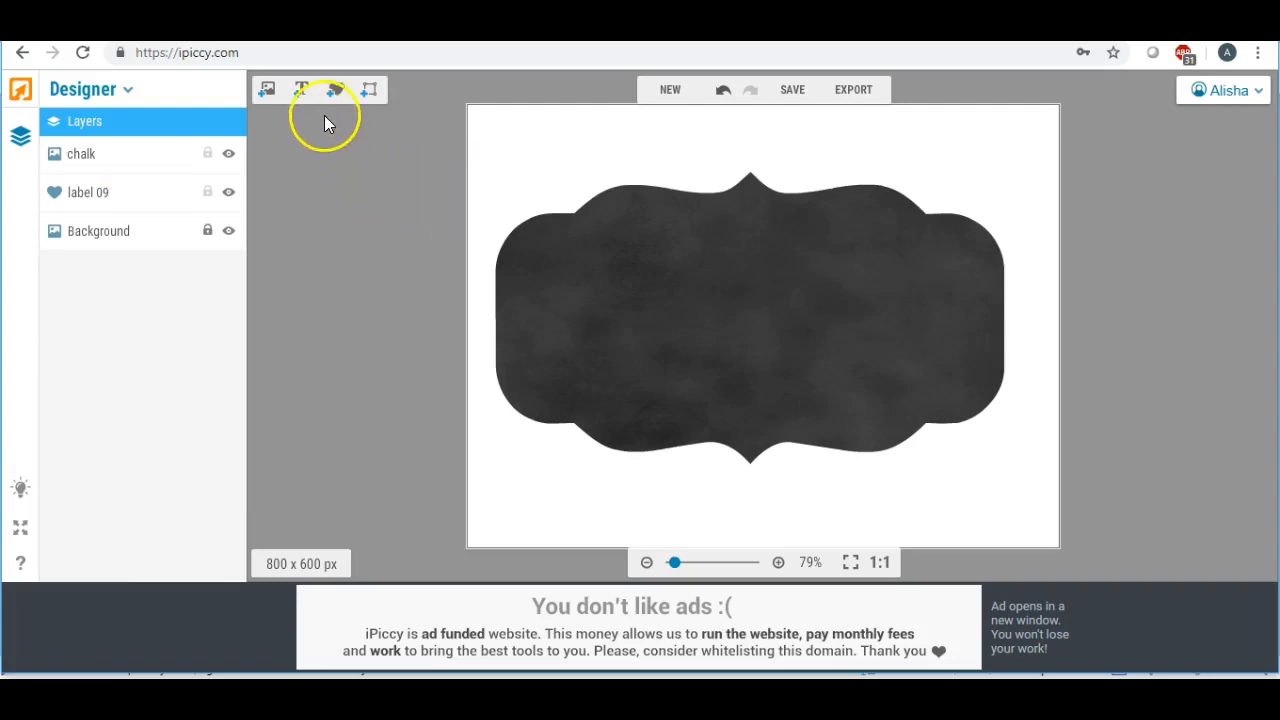
- Add a bold text layer reading CHALK on the upper left part of the label
click(301, 89)
drag(737, 322, 622, 270)
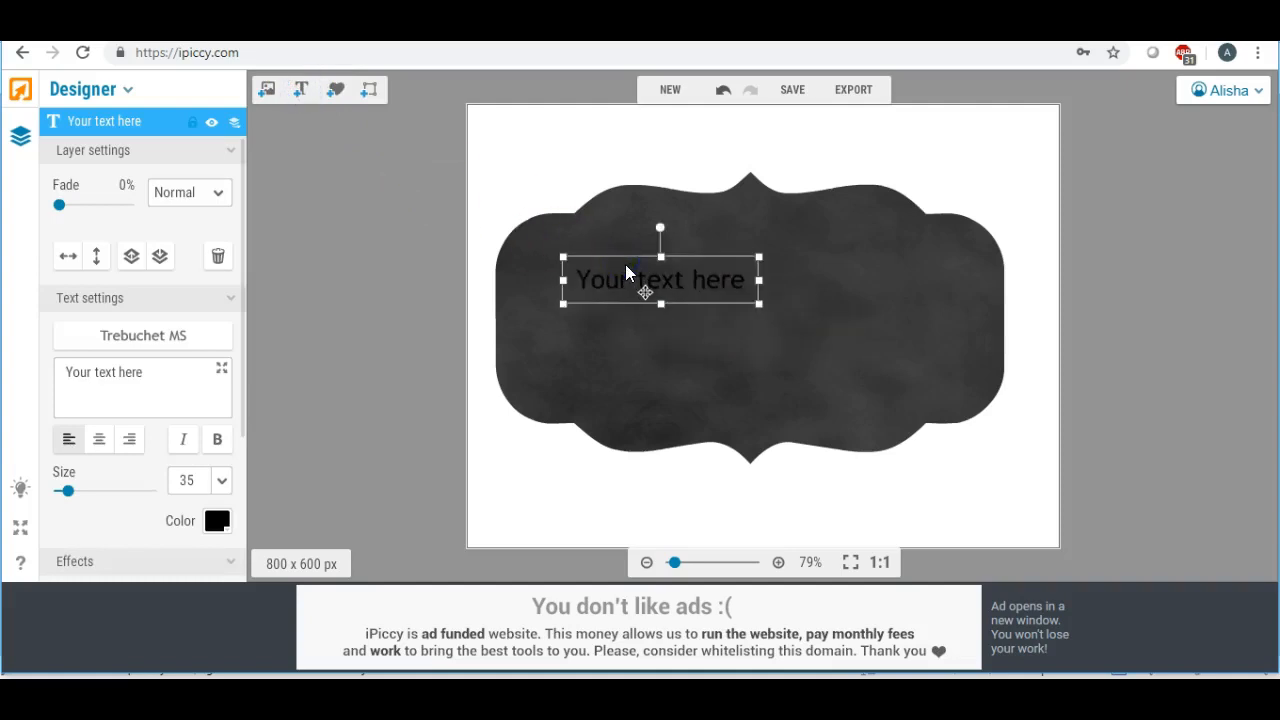
click(714, 291)
drag(143, 371, 5, 372)
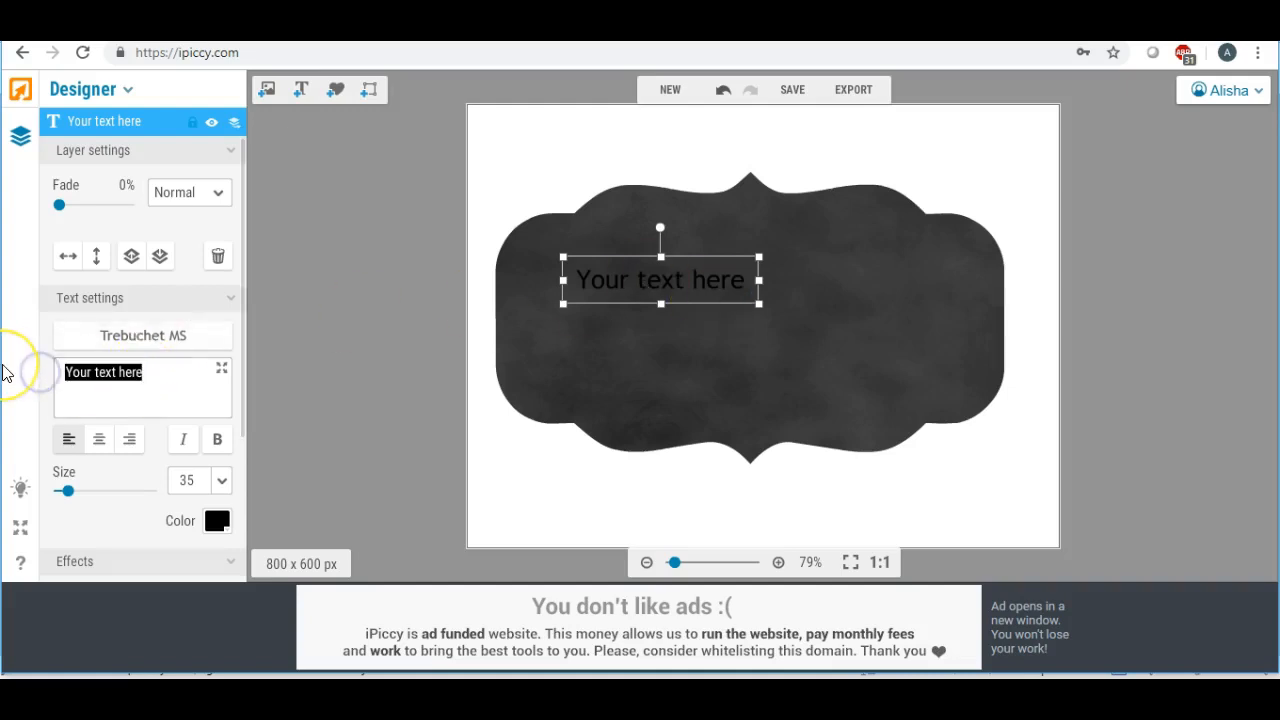
text(CHALK)
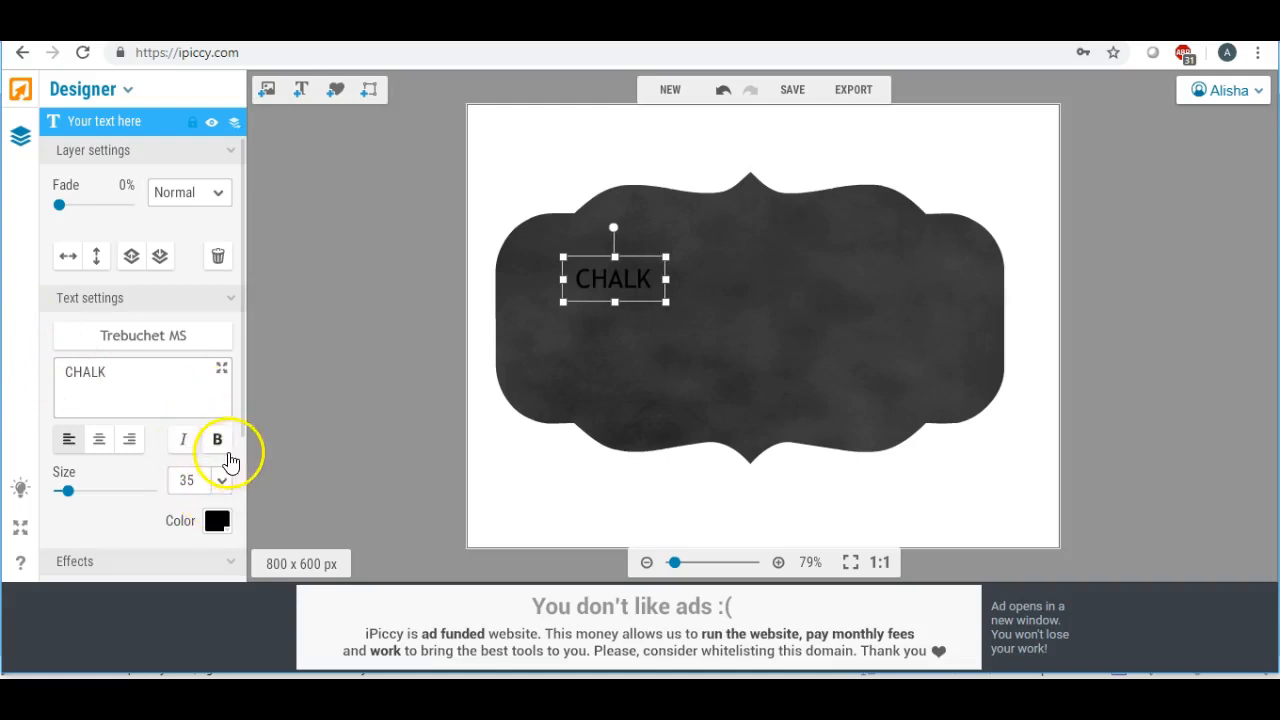
click(219, 442)
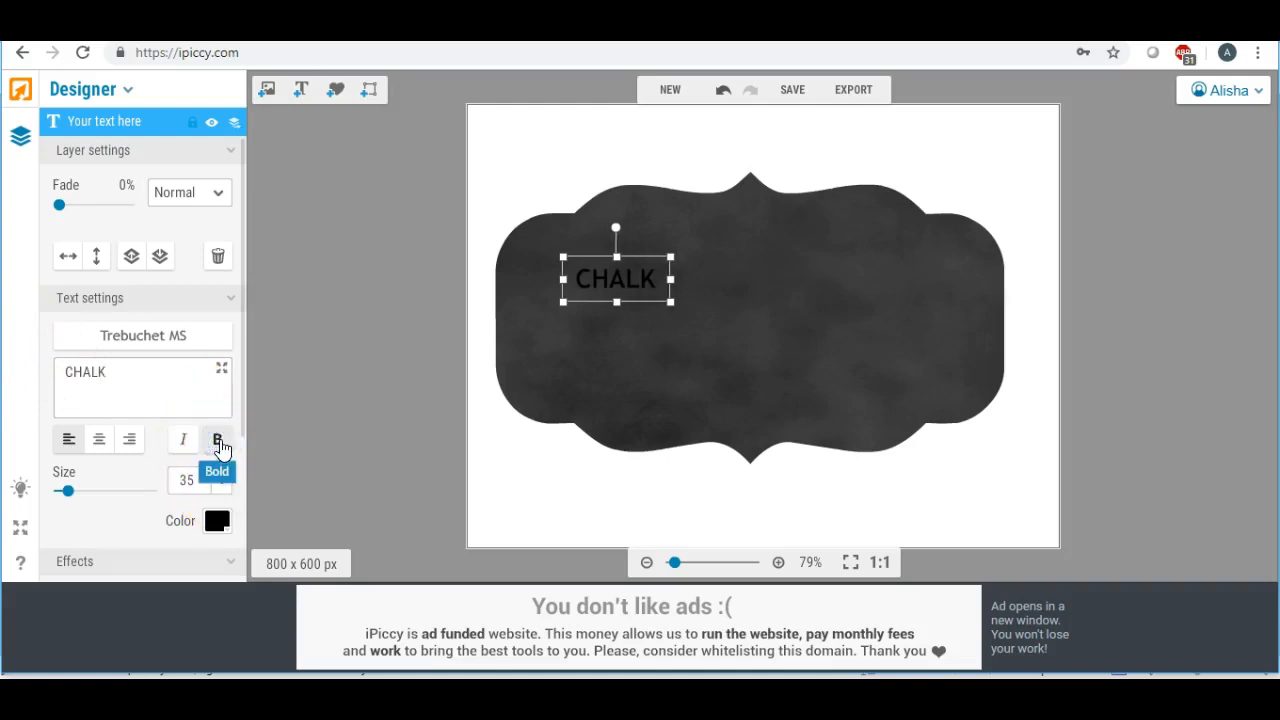
- Color the CHALK text white and give it a rough chalk-style font, enlarged across the middle of the label
click(215, 520)
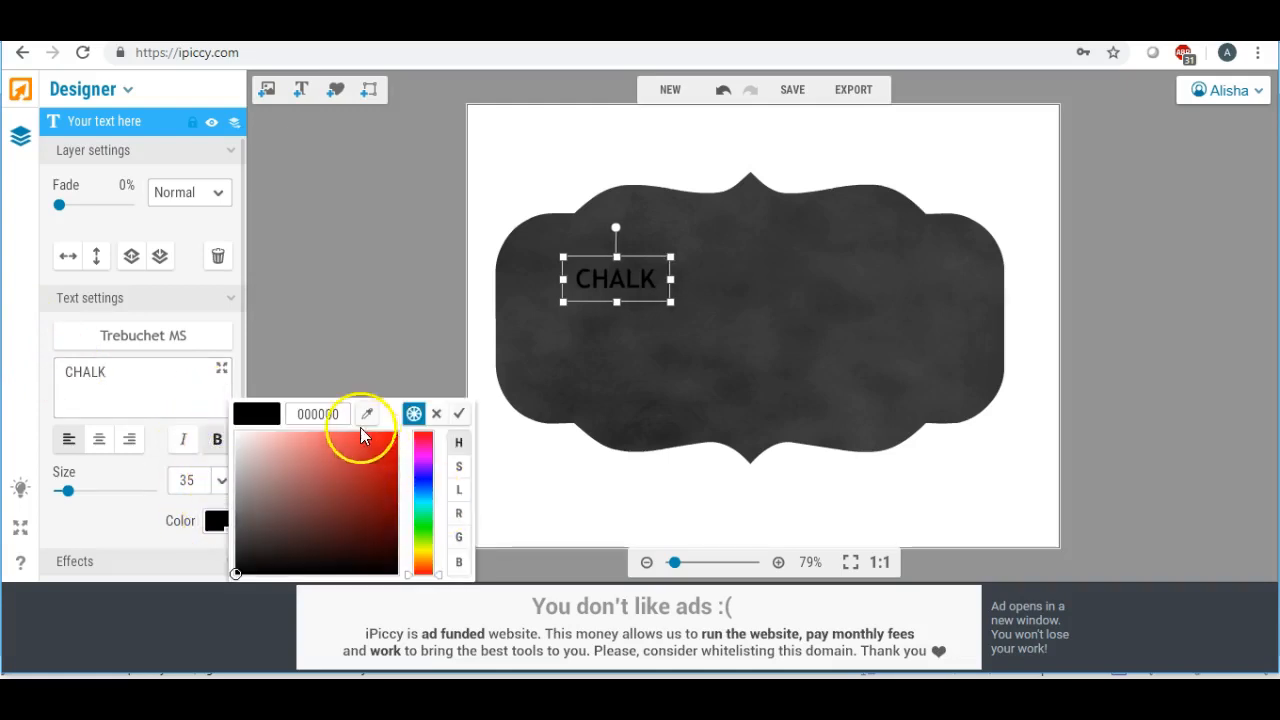
click(413, 413)
click(305, 447)
click(241, 492)
click(163, 400)
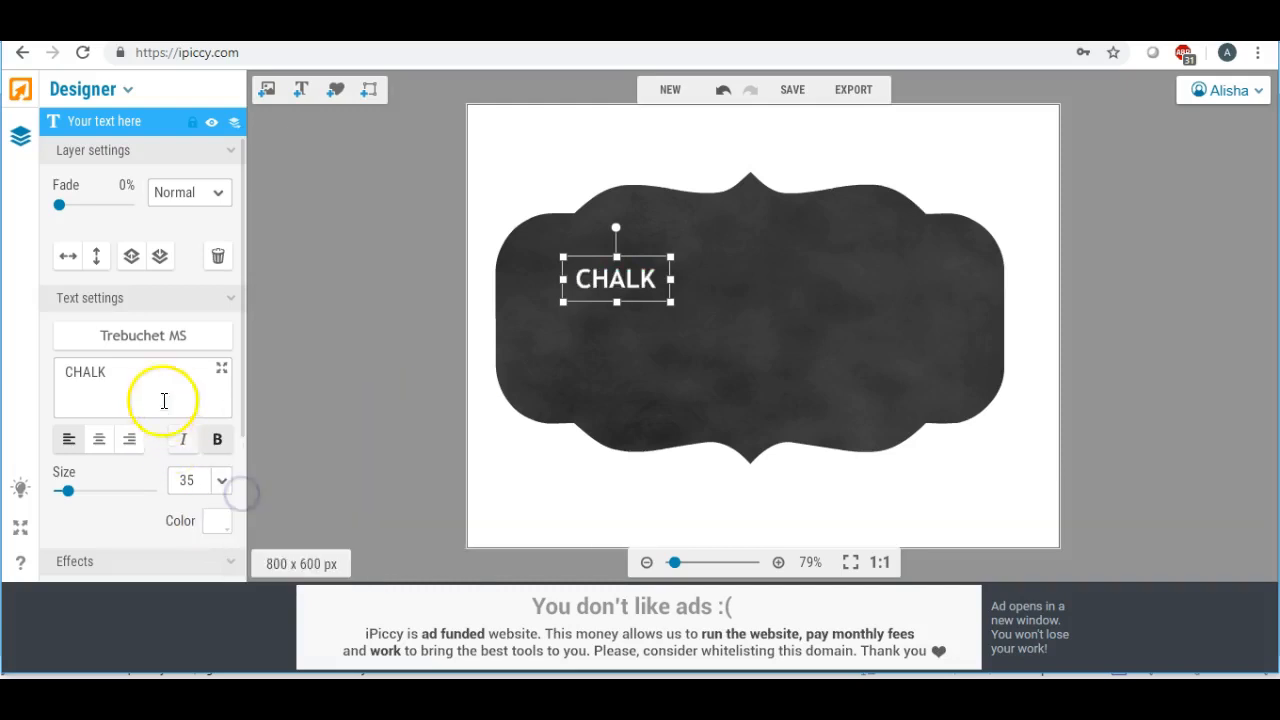
click(145, 338)
click(456, 328)
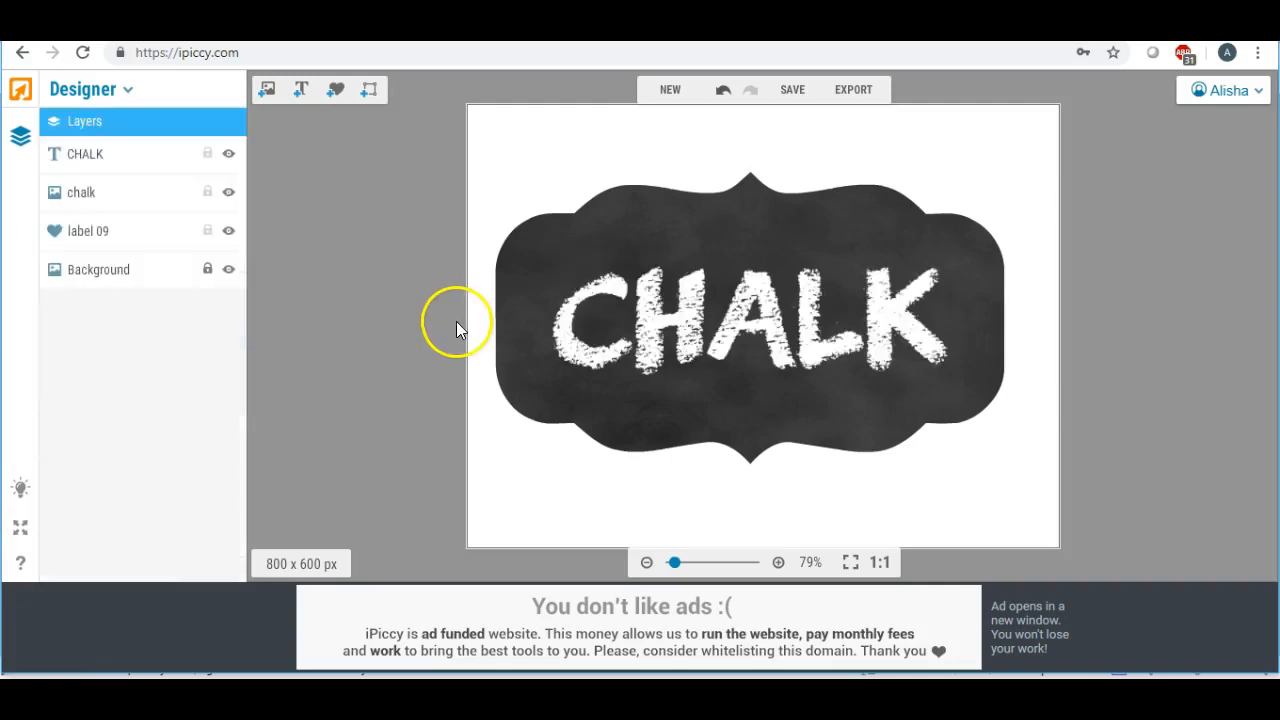